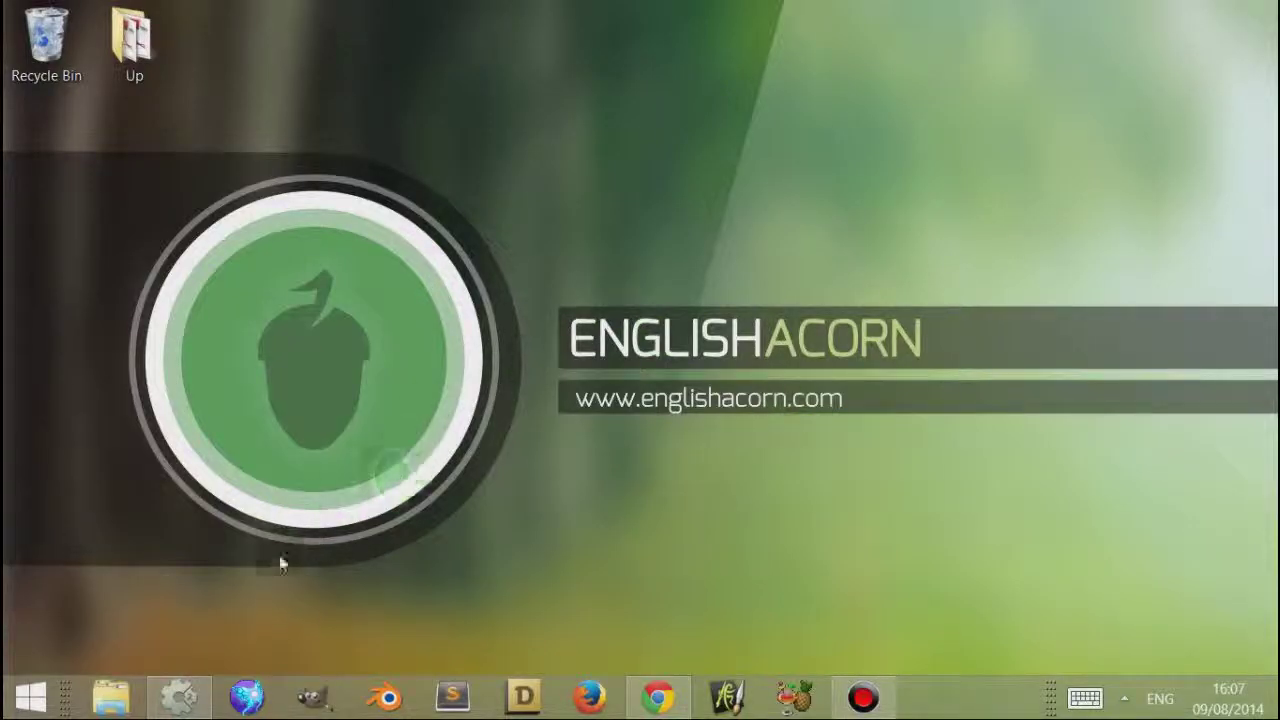
- Open Construct 2, close its start page and create a new empty project
{"action": "left_click", "coordinate": [178, 697]}
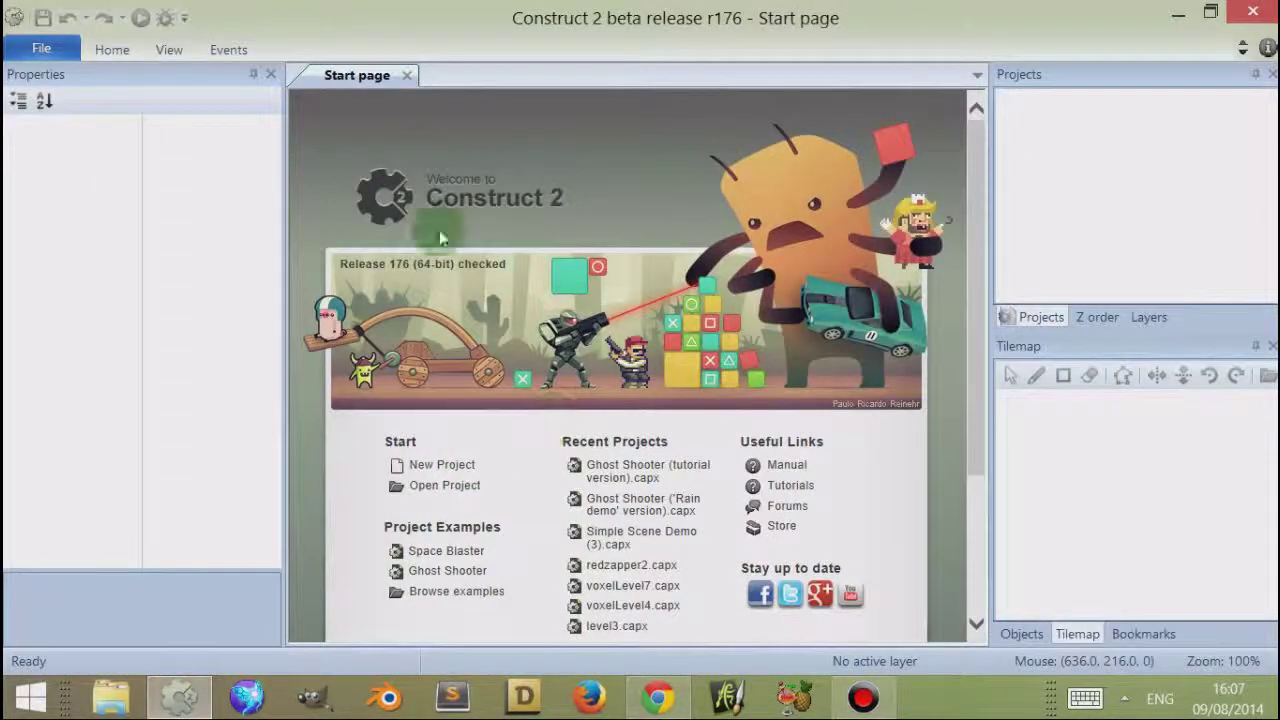
{"action": "left_click", "coordinate": [406, 75]}
{"action": "left_click", "coordinate": [41, 48]}
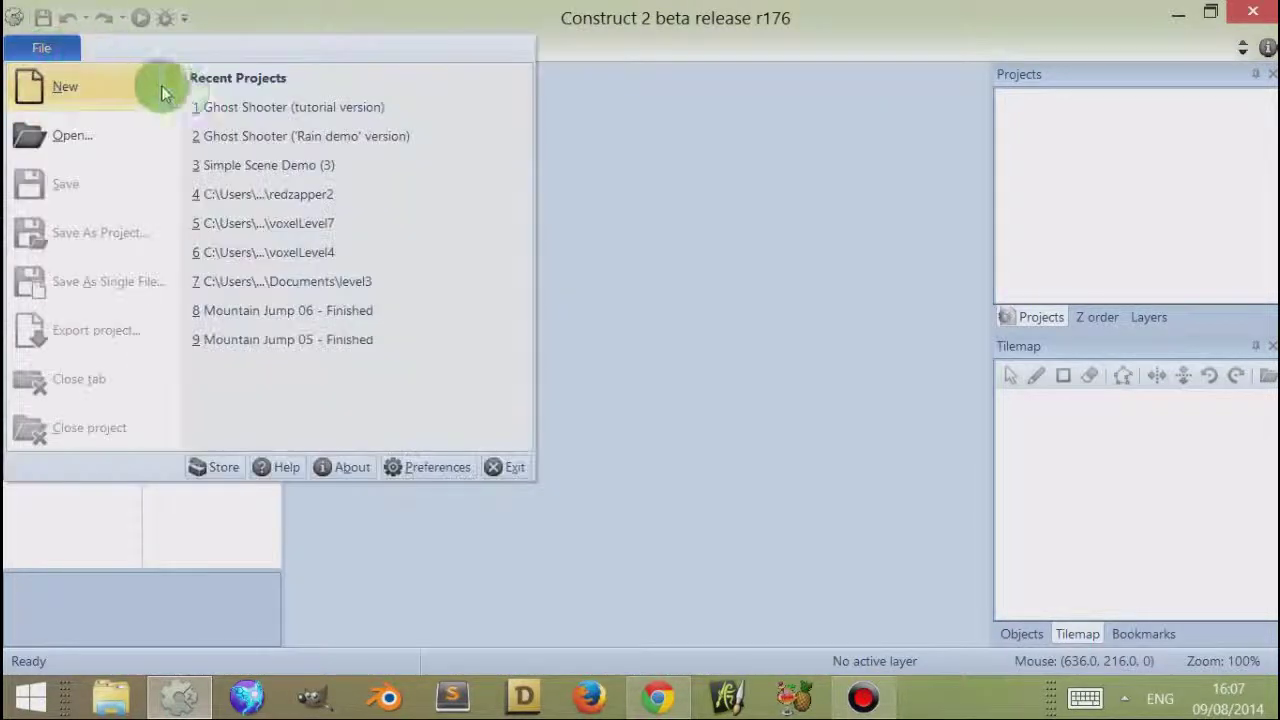
{"action": "left_click", "coordinate": [117, 89]}
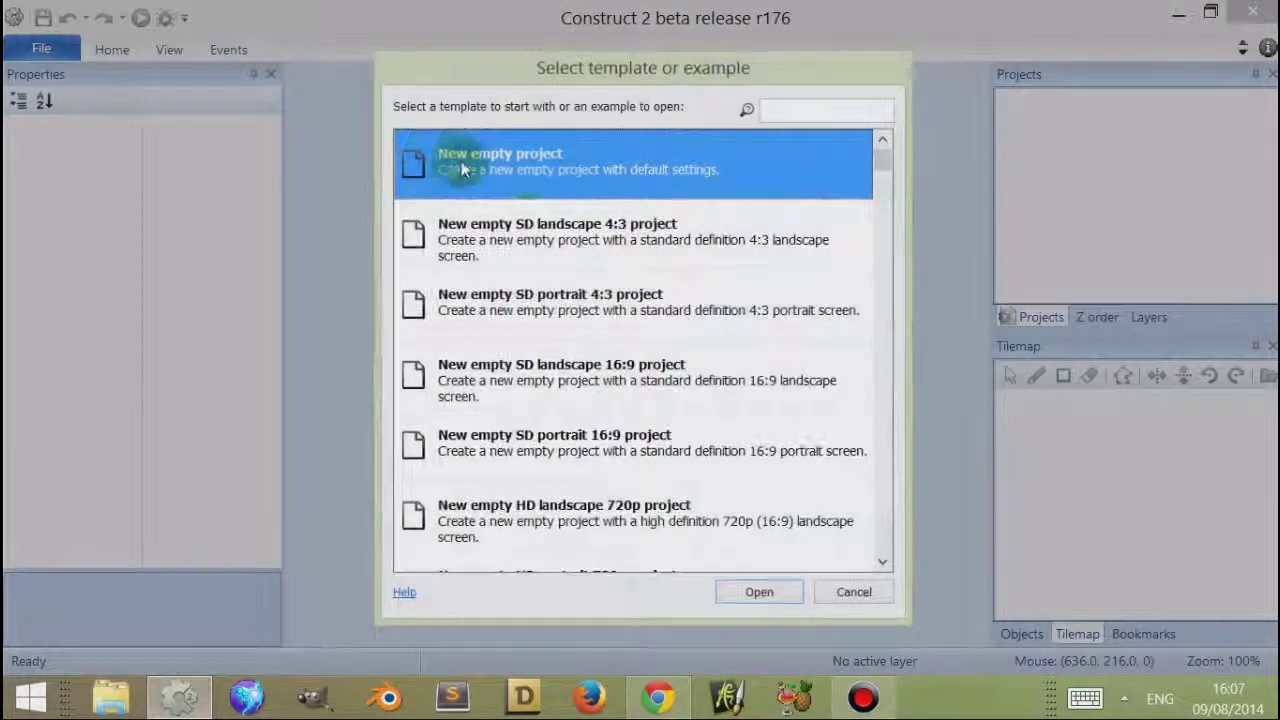
{"action": "double_click", "coordinate": [520, 172]}
{"action": "left_click_drag", "start_coordinate": [565, 632], "coordinate": [515, 632]}
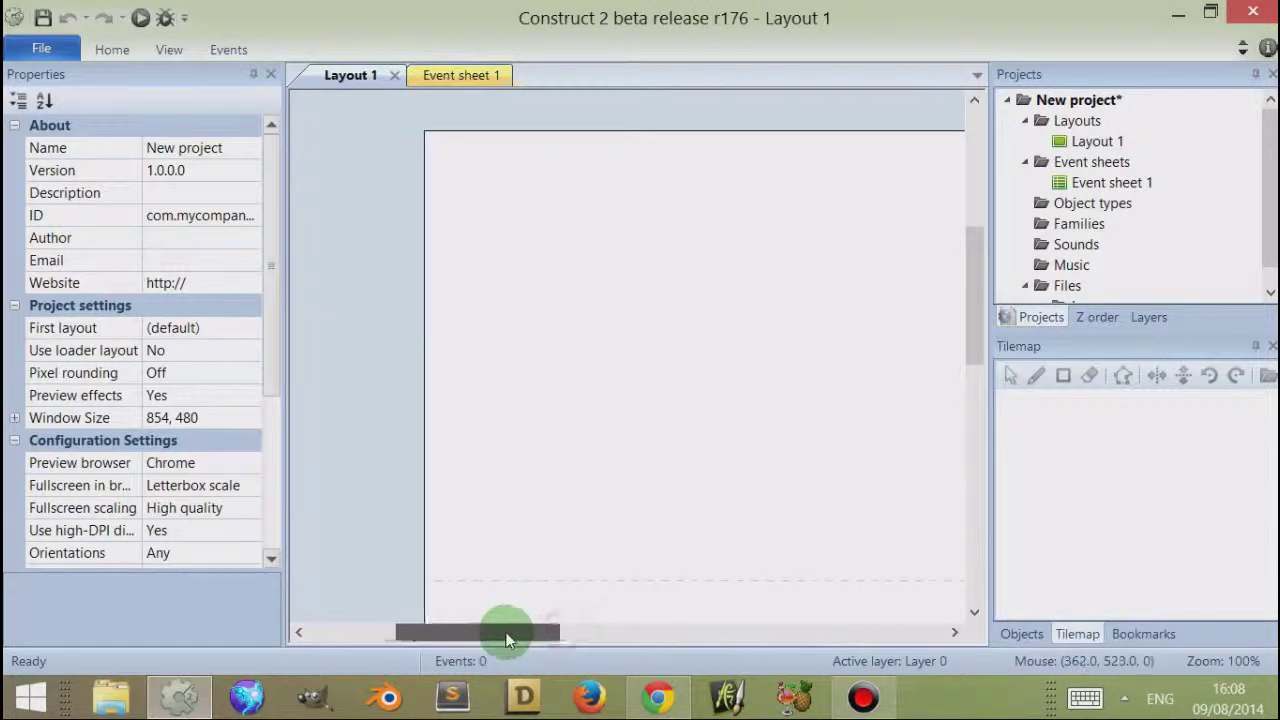
- Insert a new Sprite object and place it near the layout's upper-left corner, at about 115, 124
{"action": "left_click", "coordinate": [528, 264]}
{"action": "double_click", "coordinate": [557, 260]}
{"action": "left_click", "coordinate": [540, 205]}
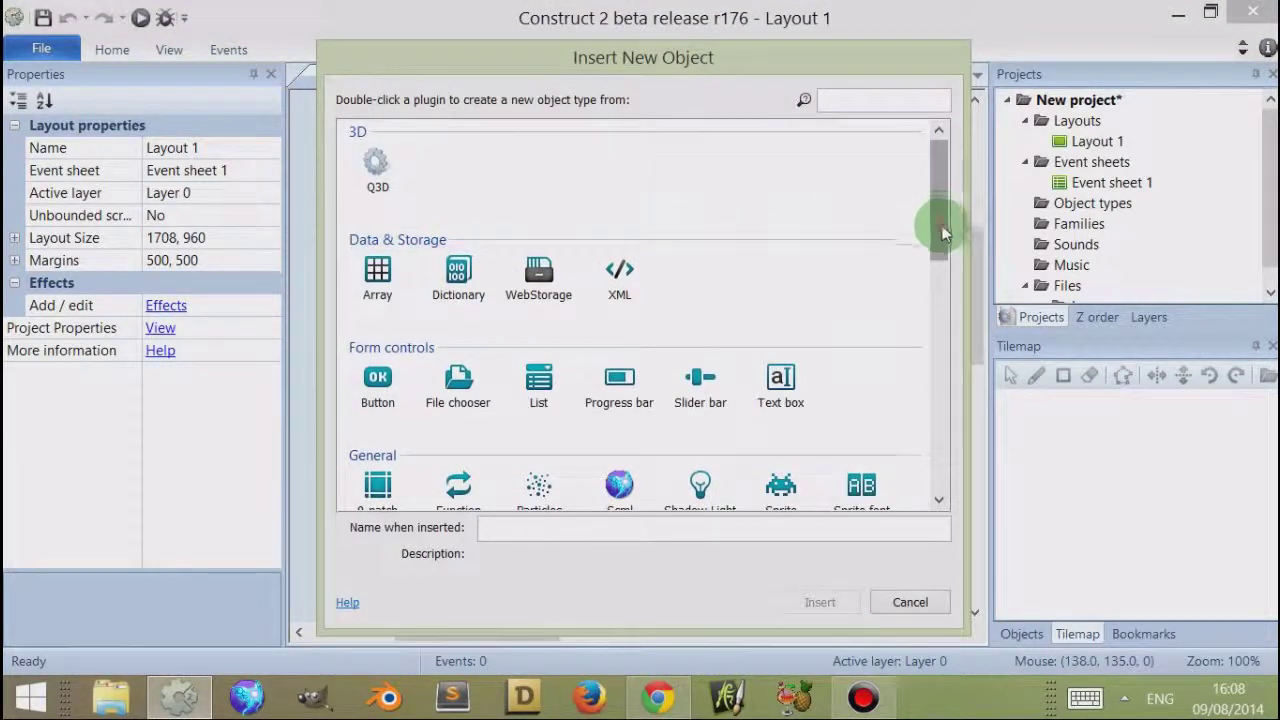
{"action": "left_click_drag", "start_coordinate": [937, 229], "coordinate": [900, 295]}
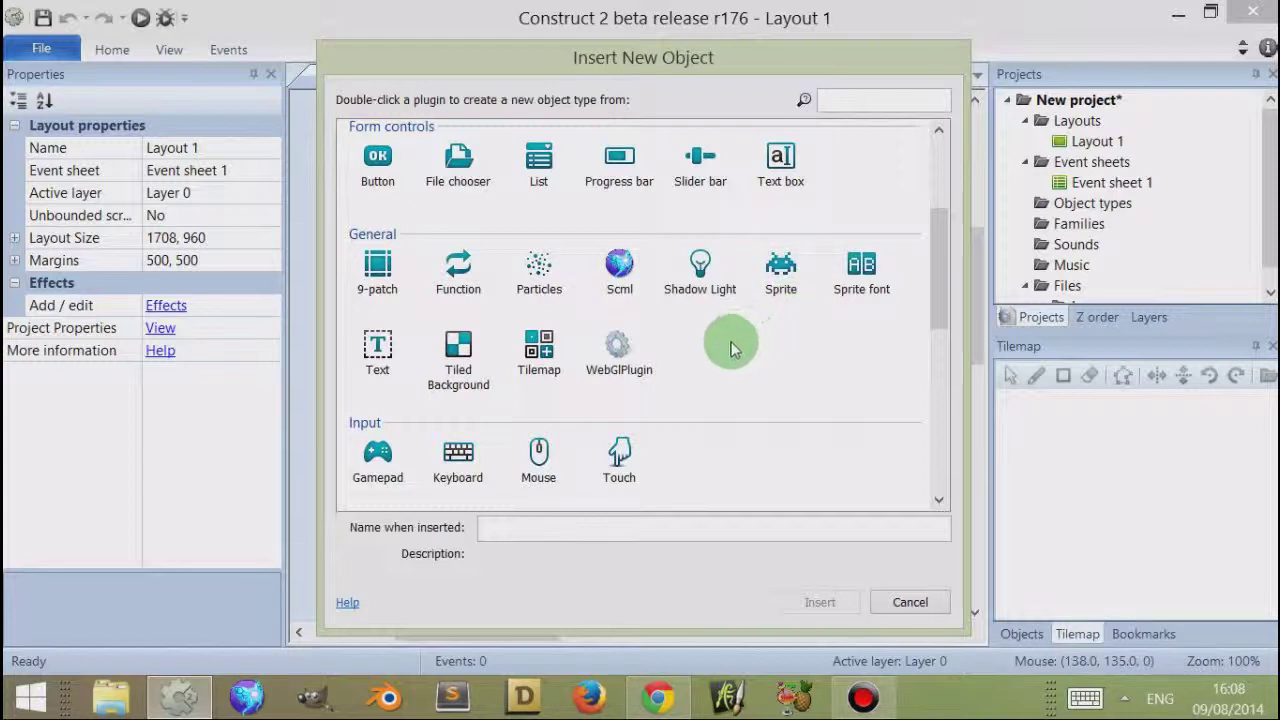
{"action": "left_click", "coordinate": [784, 282]}
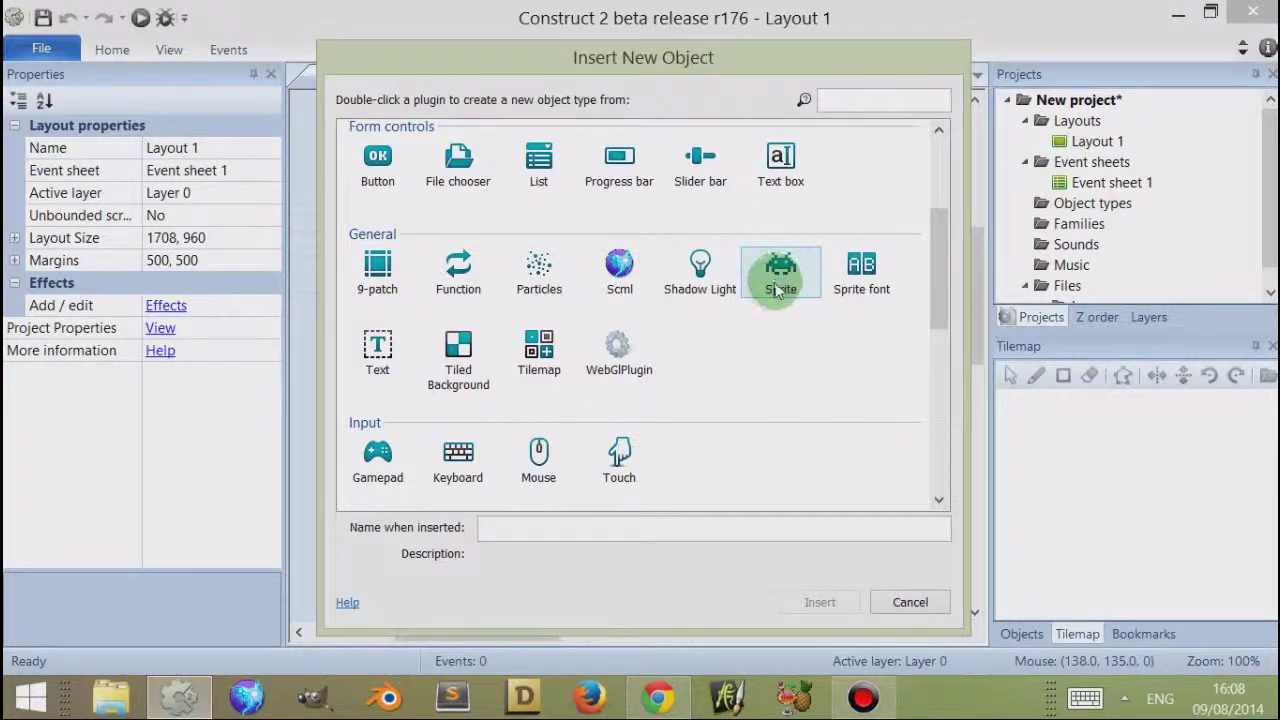
{"action": "left_click", "coordinate": [853, 301]}
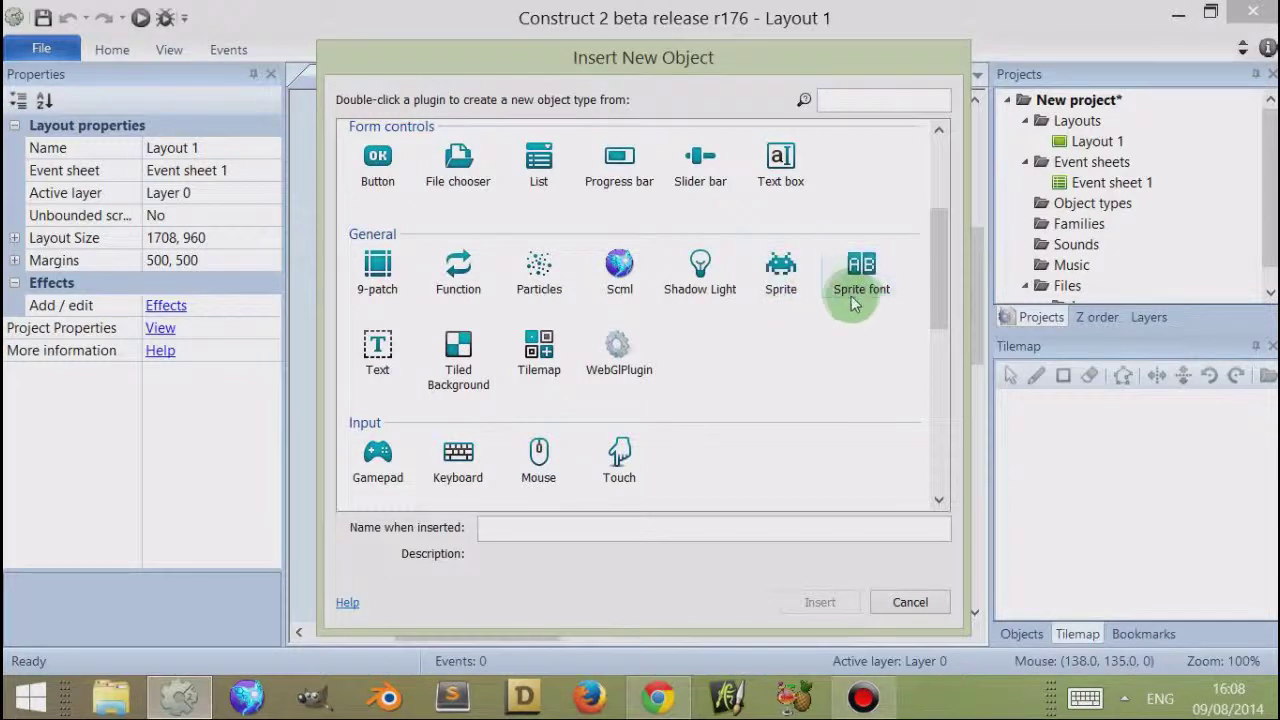
{"action": "left_click", "coordinate": [472, 390]}
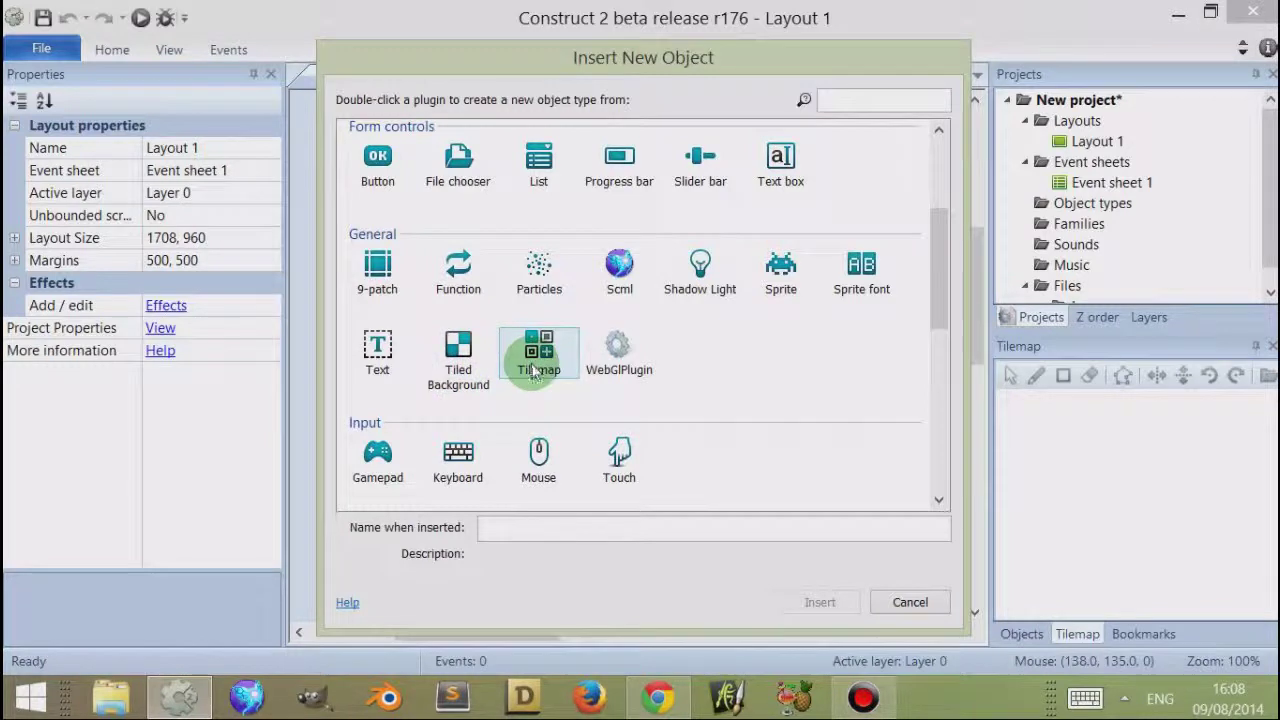
{"action": "left_click", "coordinate": [378, 285]}
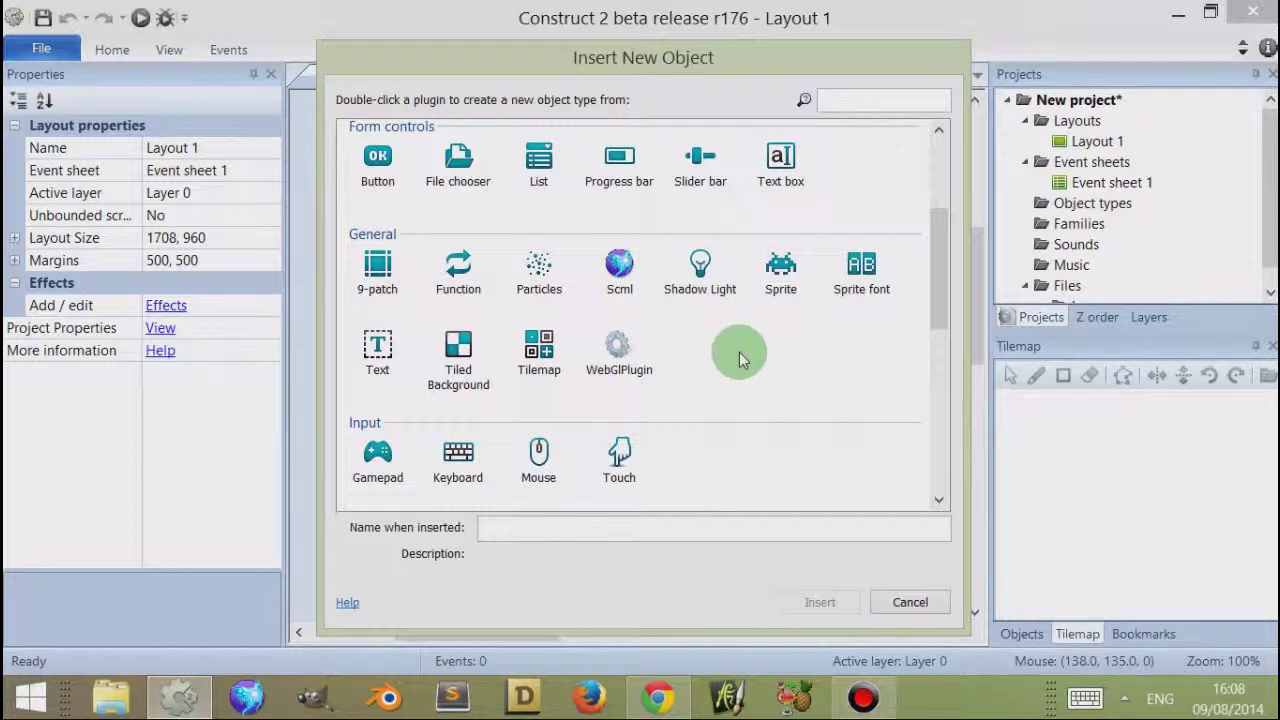
{"action": "double_click", "coordinate": [783, 275]}
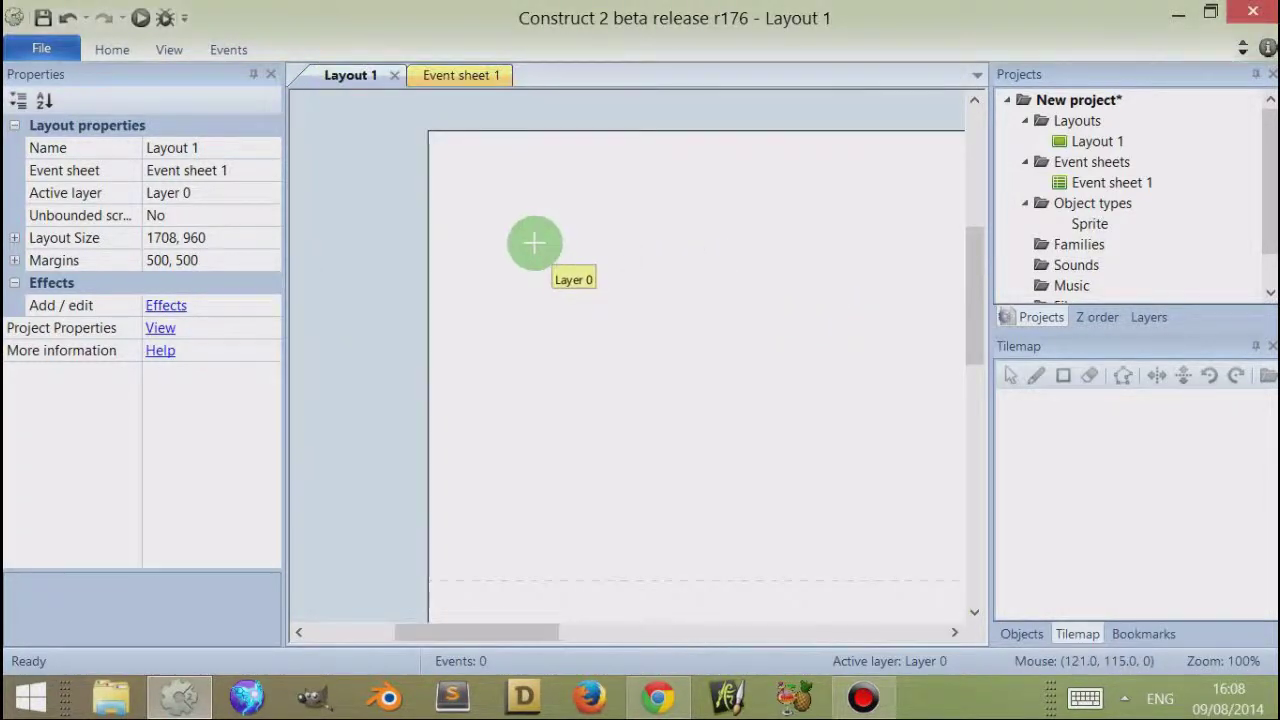
{"action": "left_click", "coordinate": [538, 280]}
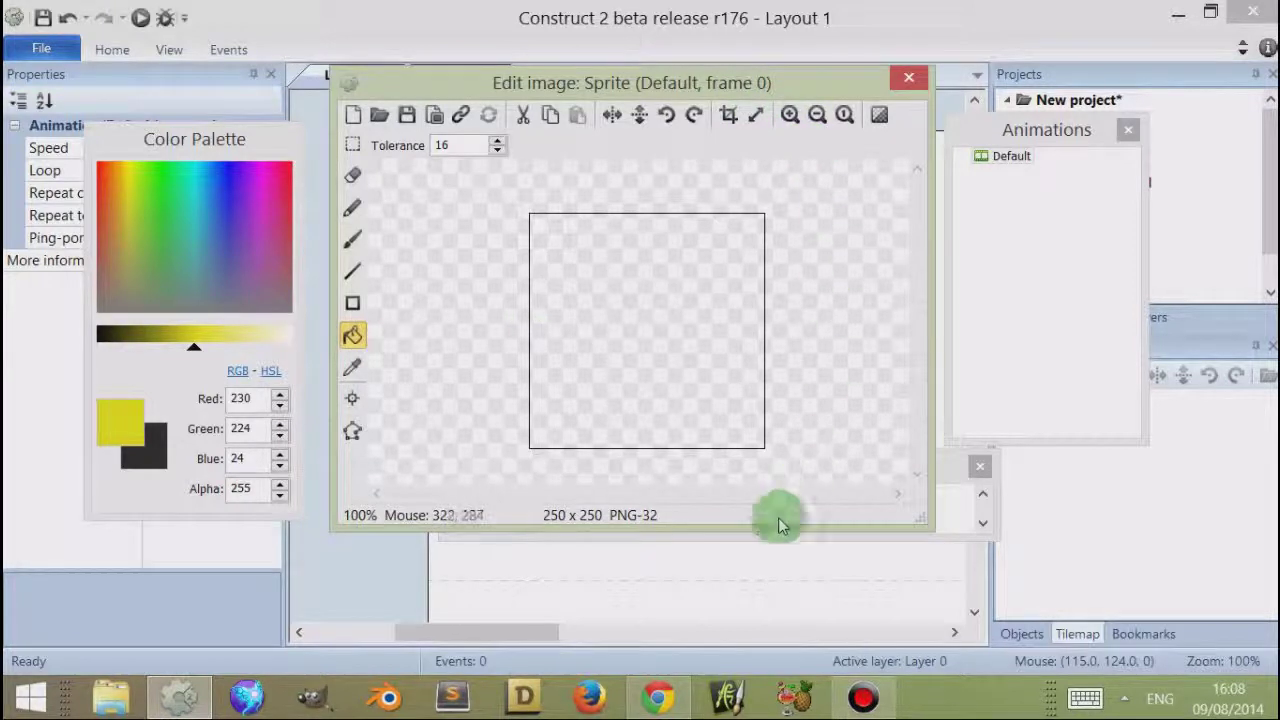
- Move the animation frames window clear of the image editor, switch the canvas background to dark and make the editor taller
{"action": "left_click_drag", "start_coordinate": [920, 466], "coordinate": [895, 567]}
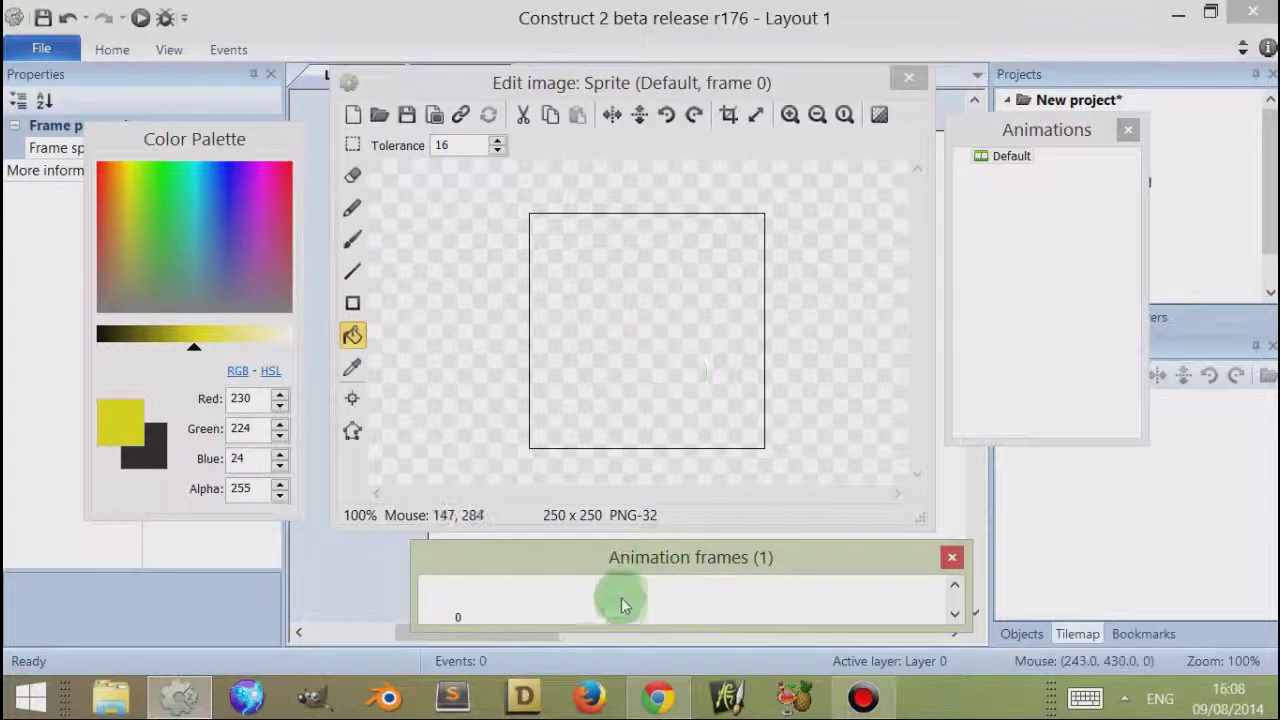
{"action": "left_click_drag", "start_coordinate": [500, 563], "coordinate": [1069, 501]}
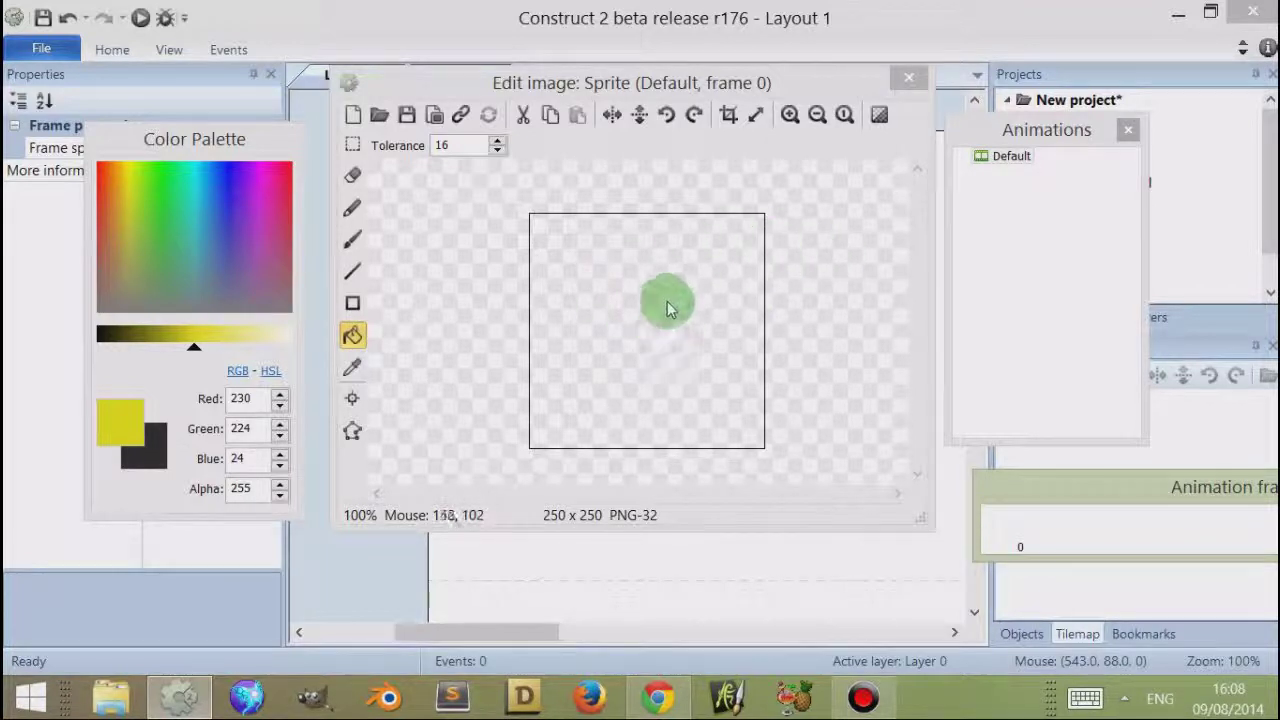
{"action": "left_click", "coordinate": [879, 114]}
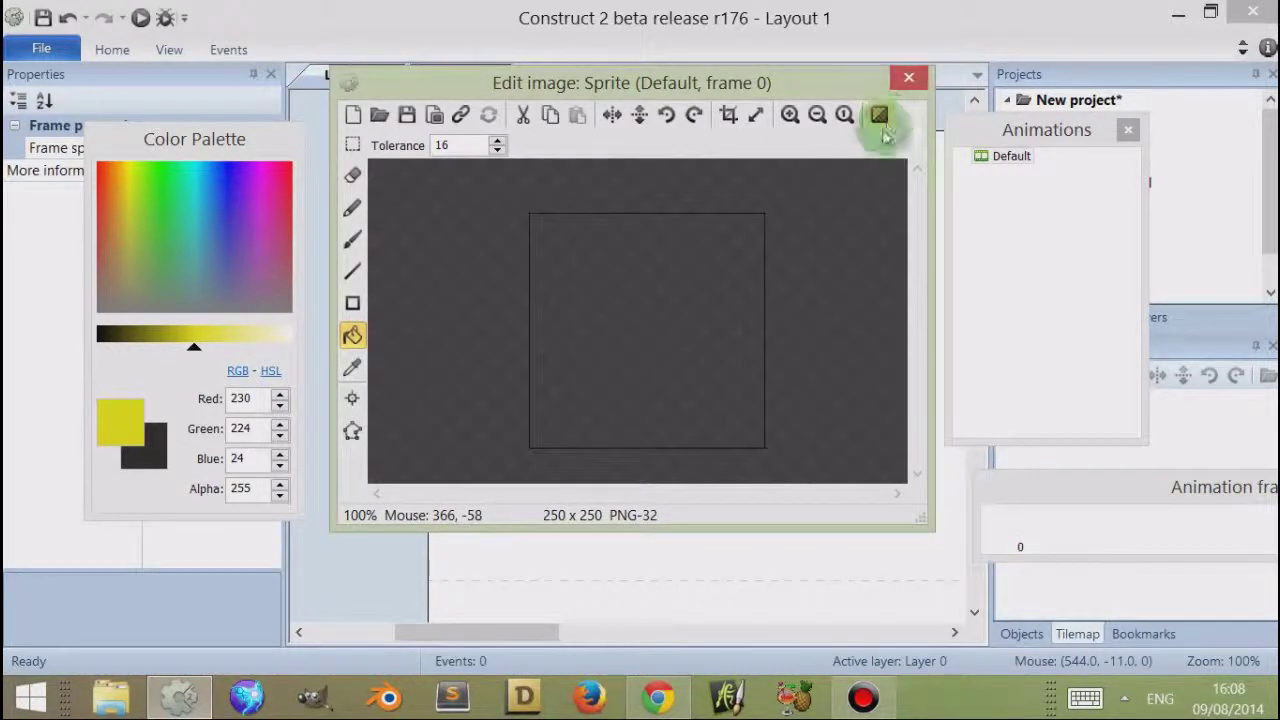
{"action": "left_click_drag", "start_coordinate": [706, 525], "coordinate": [714, 577]}
- Paint a thick yellow ring in the sprite image with the Brush and move the sprite to about 171, 165 on the layout
{"action": "left_click", "coordinate": [352, 240]}
{"action": "left_click_drag", "start_coordinate": [612, 290], "coordinate": [590, 410]}
{"action": "mouse_move", "coordinate": [702, 367]}
{"action": "left_mouse_down"}
{"action": "mouse_move", "coordinate": [660, 434]}
{"action": "mouse_move", "coordinate": [680, 330]}
{"action": "left_mouse_up"}
{"action": "left_click", "coordinate": [909, 77]}
{"action": "left_click_drag", "start_coordinate": [599, 249], "coordinate": [651, 286]}
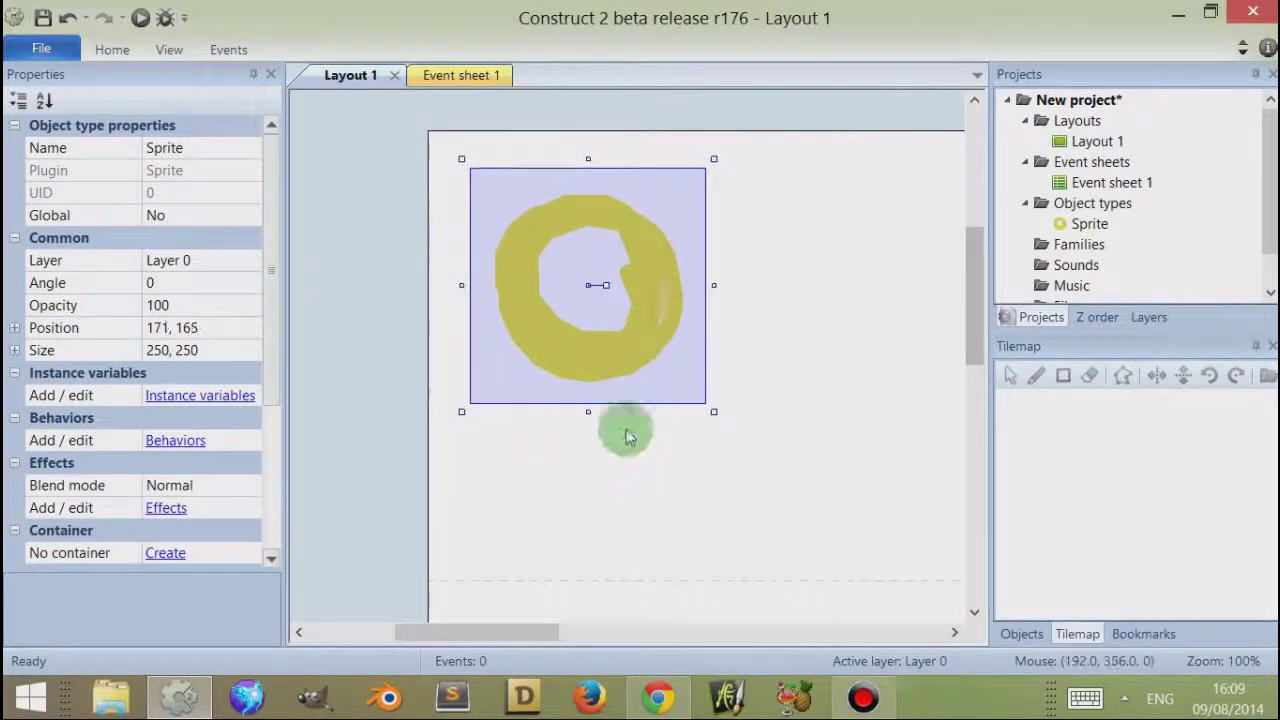
- Reopen the sprite's image and cut out a rectangular selection from the upper-left part of the yellow ring
{"action": "double_click", "coordinate": [655, 263]}
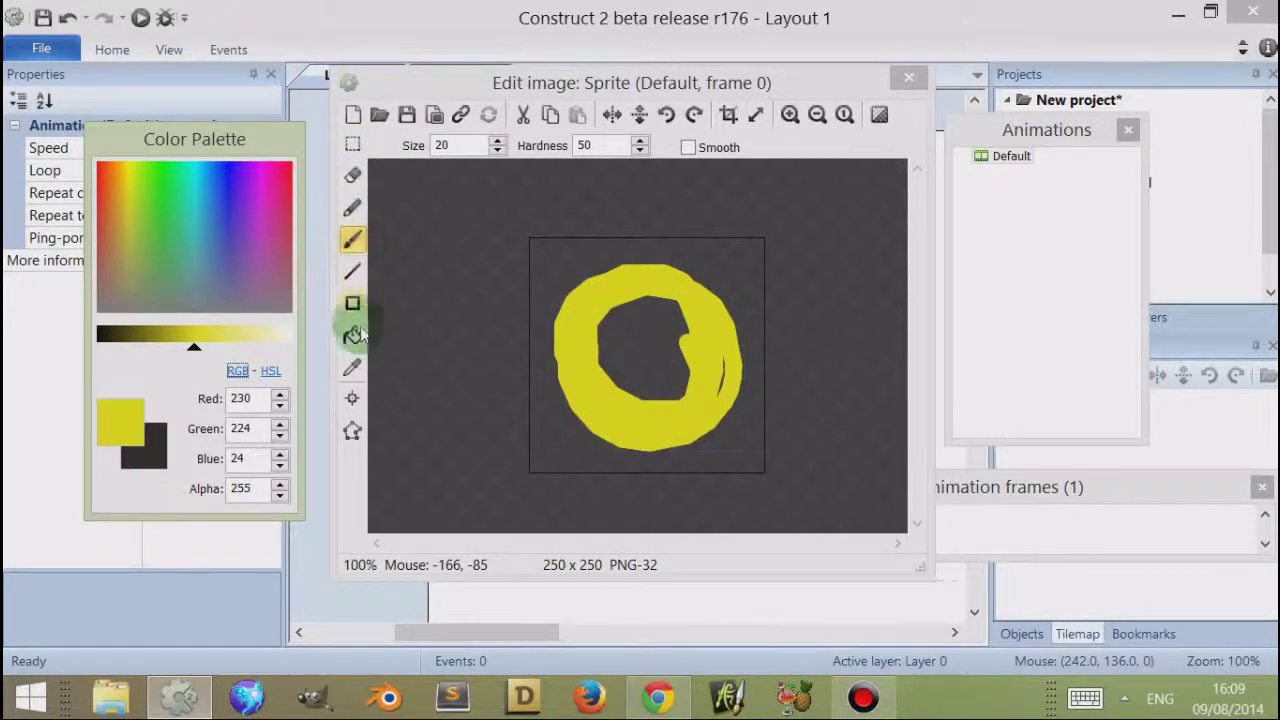
{"action": "left_click", "coordinate": [354, 144]}
{"action": "left_click_drag", "start_coordinate": [585, 283], "coordinate": [665, 368]}
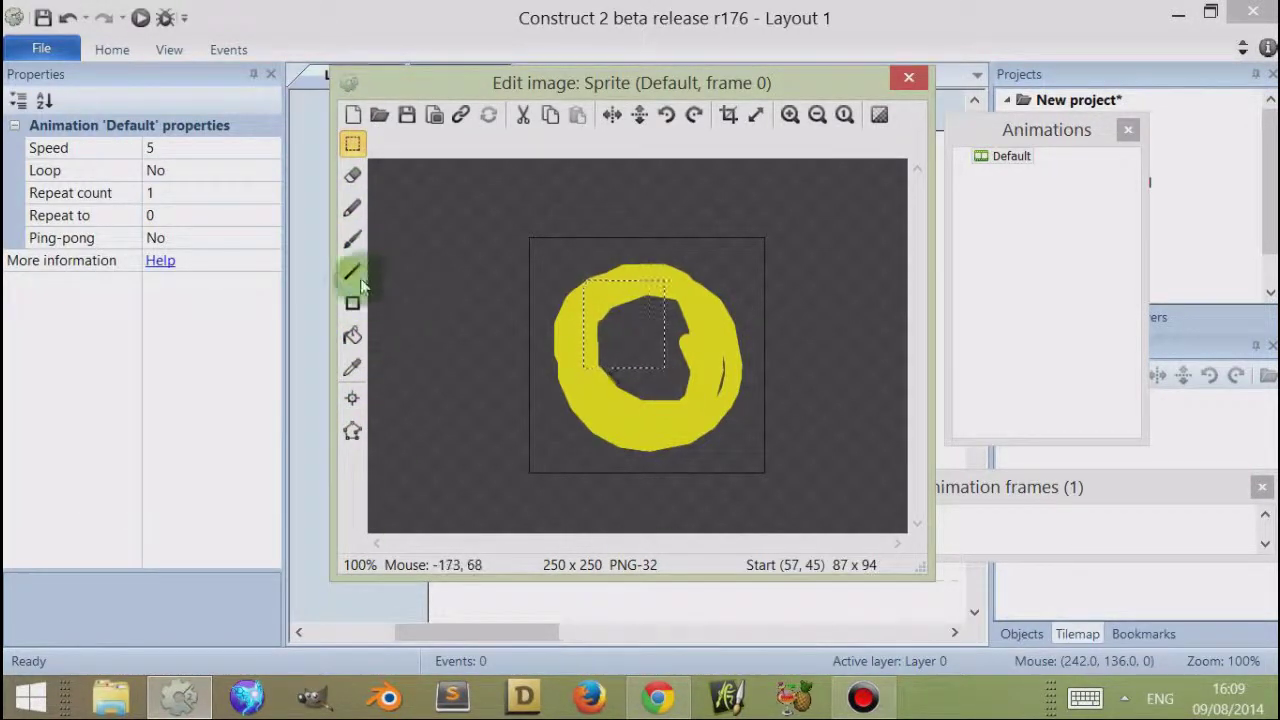
{"action": "left_click", "coordinate": [353, 335]}
{"action": "left_click", "coordinate": [353, 144]}
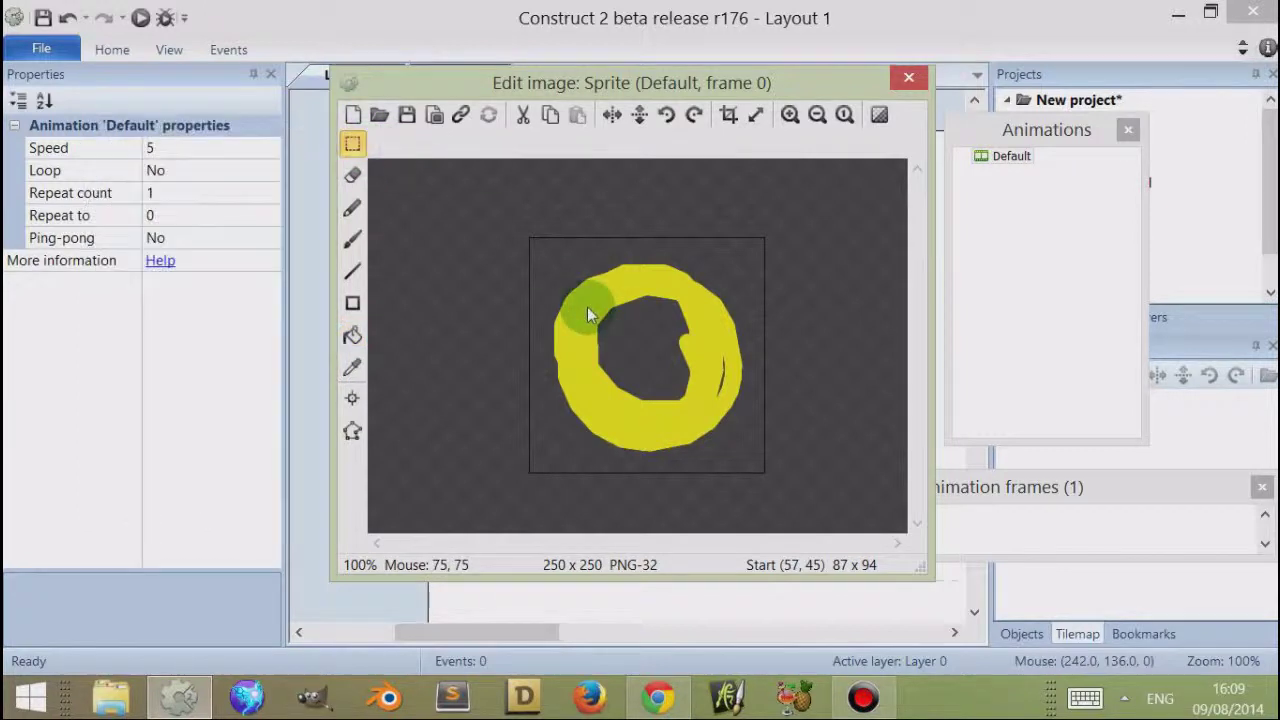
{"action": "left_click_drag", "start_coordinate": [588, 291], "coordinate": [678, 386]}
{"action": "key", "text": "Delete"}
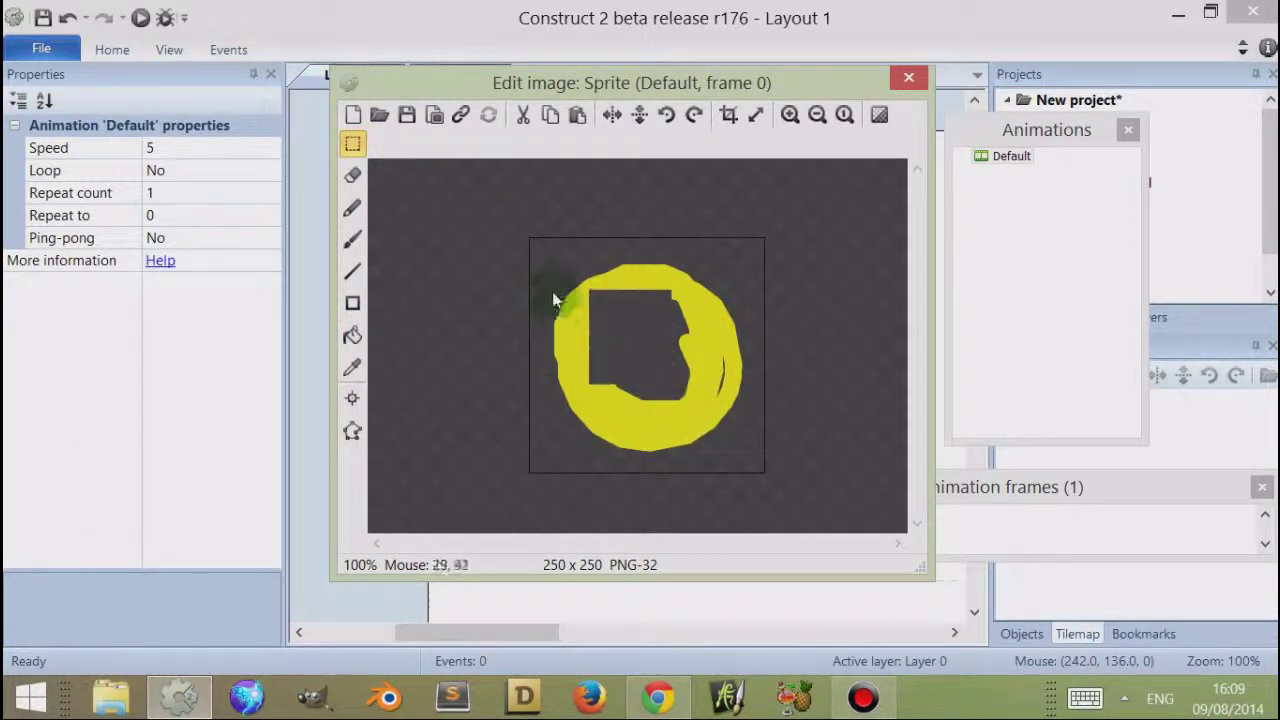
- Paste the cut piece into the image and reposition it over the upper part of the ring
{"action": "left_click", "coordinate": [574, 302]}
{"action": "key", "text": "ctrl+v"}
{"action": "left_click_drag", "start_coordinate": [542, 261], "coordinate": [610, 316]}
- Erase parts of the yellow shape with the size 20 Eraser, first at hardness 50 and again at hardness 255
{"action": "left_click", "coordinate": [353, 177]}
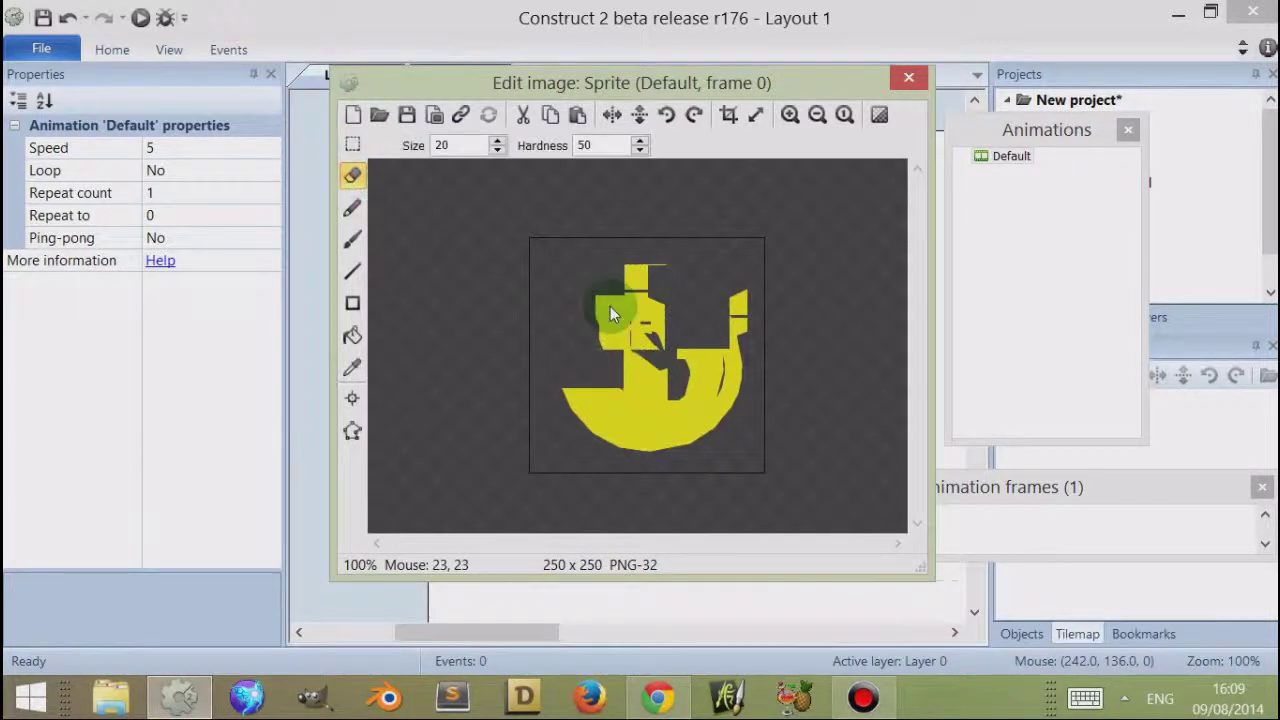
{"action": "mouse_move", "coordinate": [678, 288]}
{"action": "left_mouse_down"}
{"action": "mouse_move", "coordinate": [672, 330]}
{"action": "mouse_move", "coordinate": [650, 335]}
{"action": "left_mouse_up"}
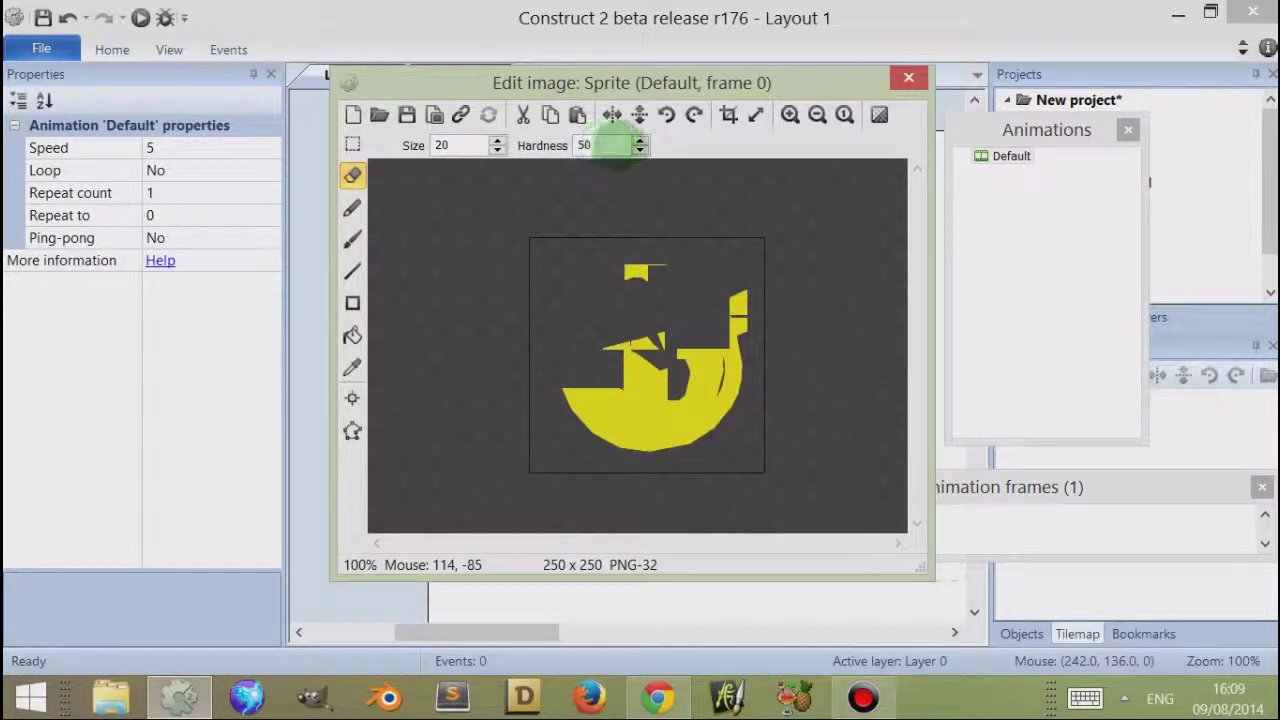
{"action": "left_click_drag", "start_coordinate": [607, 145], "coordinate": [570, 160]}
{"action": "type", "text": "255"}
{"action": "left_click_drag", "start_coordinate": [608, 355], "coordinate": [684, 364]}
{"action": "left_click", "coordinate": [637, 414]}
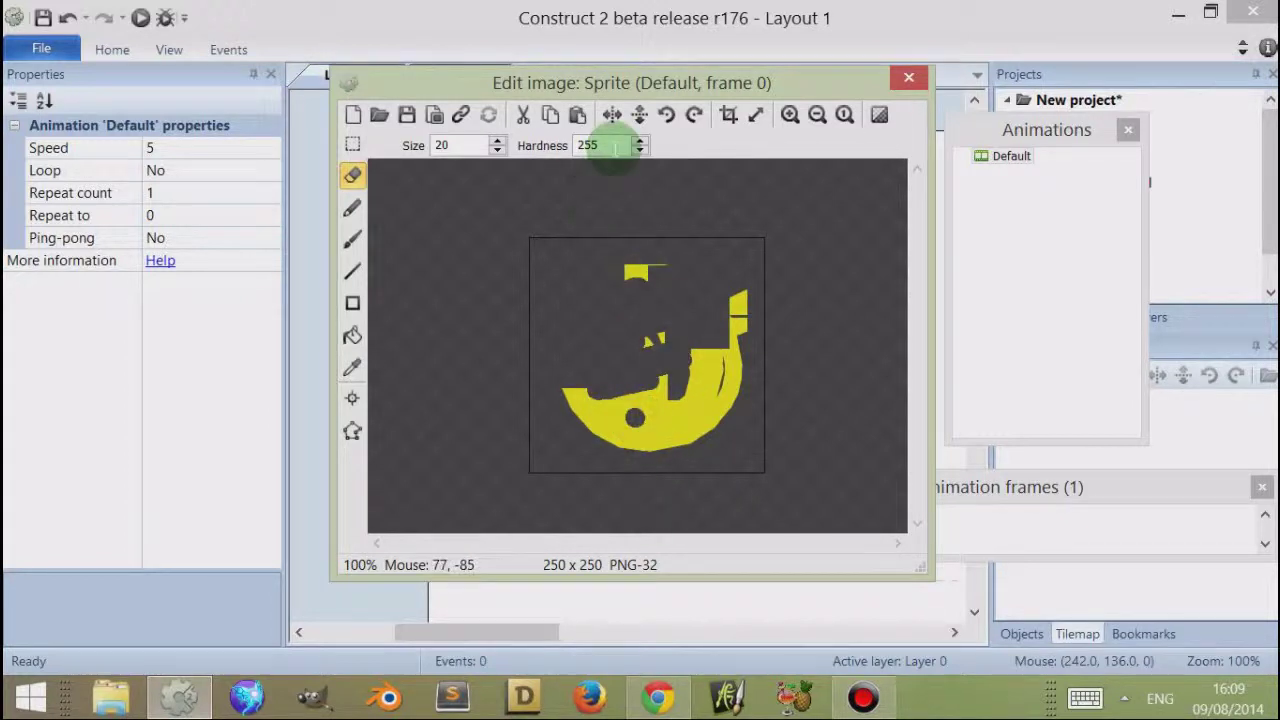
- Set the Eraser's hardness to 1 and erase a patch at the bottom of the yellow shape
{"action": "left_click_drag", "start_coordinate": [614, 145], "coordinate": [571, 207]}
{"action": "type", "text": "1"}
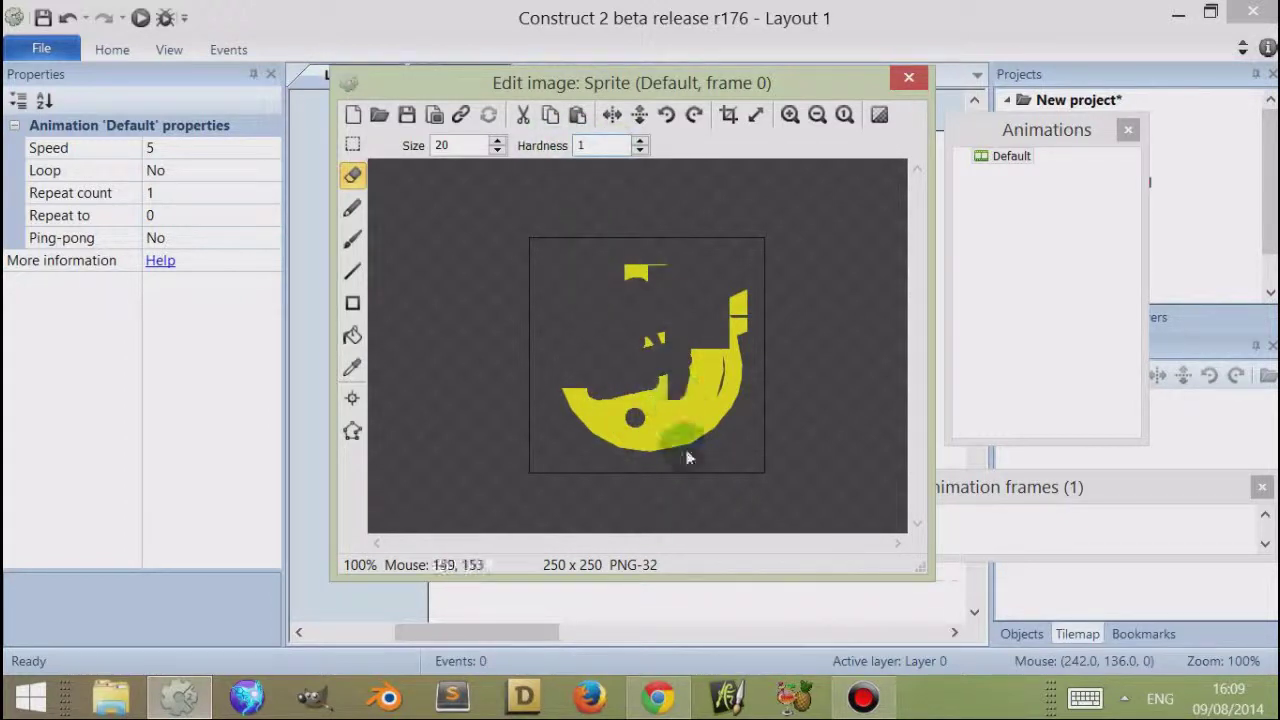
{"action": "left_click", "coordinate": [663, 423]}
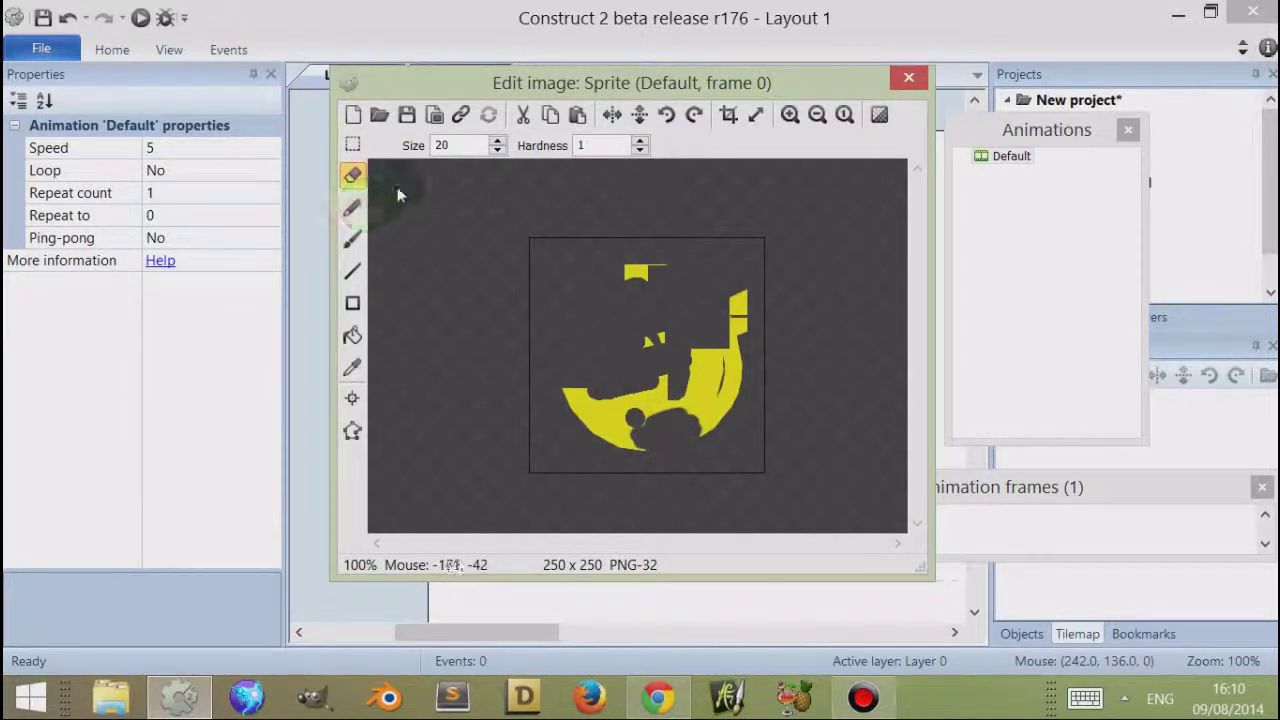
- Scribble thin yellow lines across the upper-left part of the image with the Pencil
{"action": "left_click", "coordinate": [353, 208]}
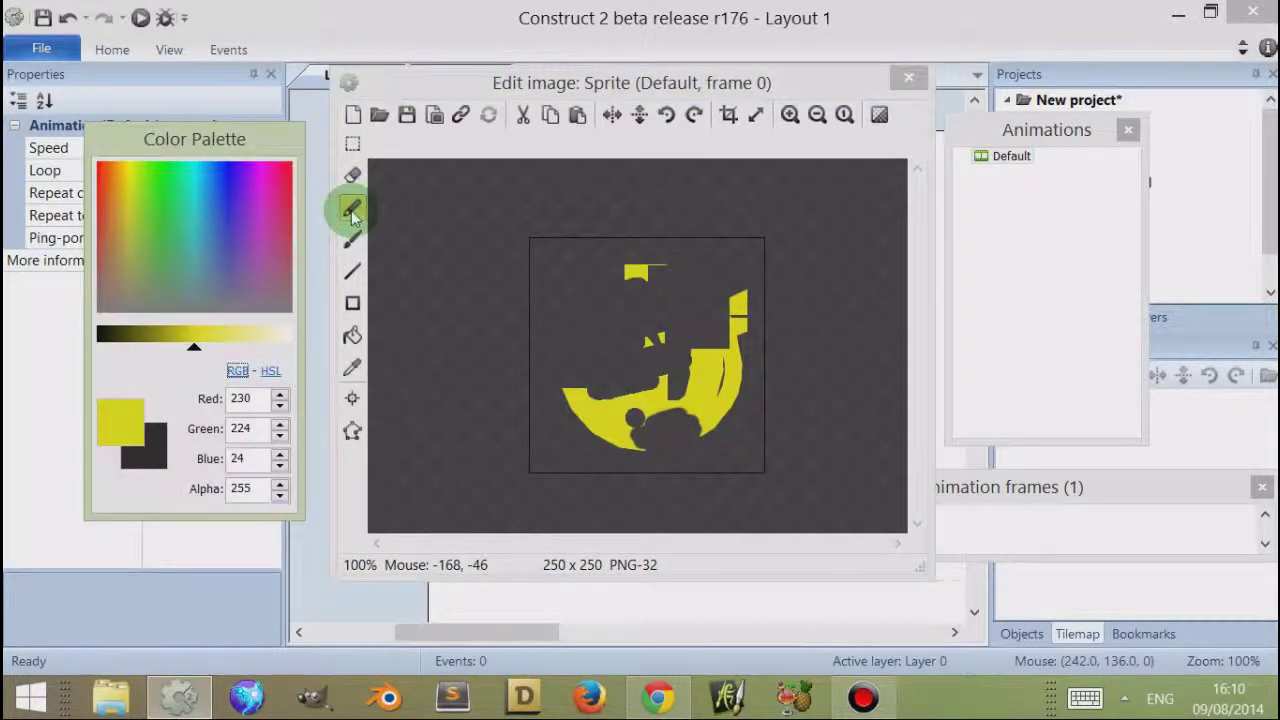
{"action": "mouse_move", "coordinate": [626, 308]}
{"action": "left_mouse_down"}
{"action": "mouse_move", "coordinate": [584, 332]}
{"action": "mouse_move", "coordinate": [635, 351]}
{"action": "left_mouse_up"}
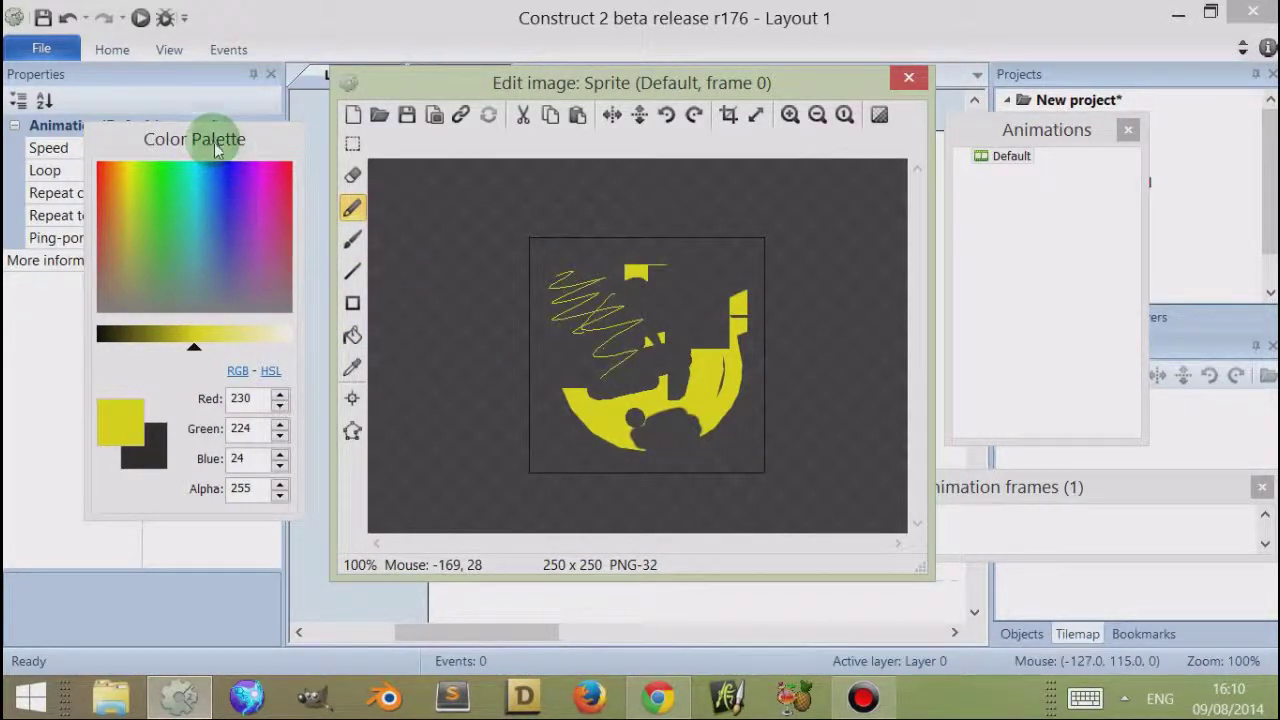
- Switch the color palette's value display to HSL and back to RGB
{"action": "left_click", "coordinate": [238, 371]}
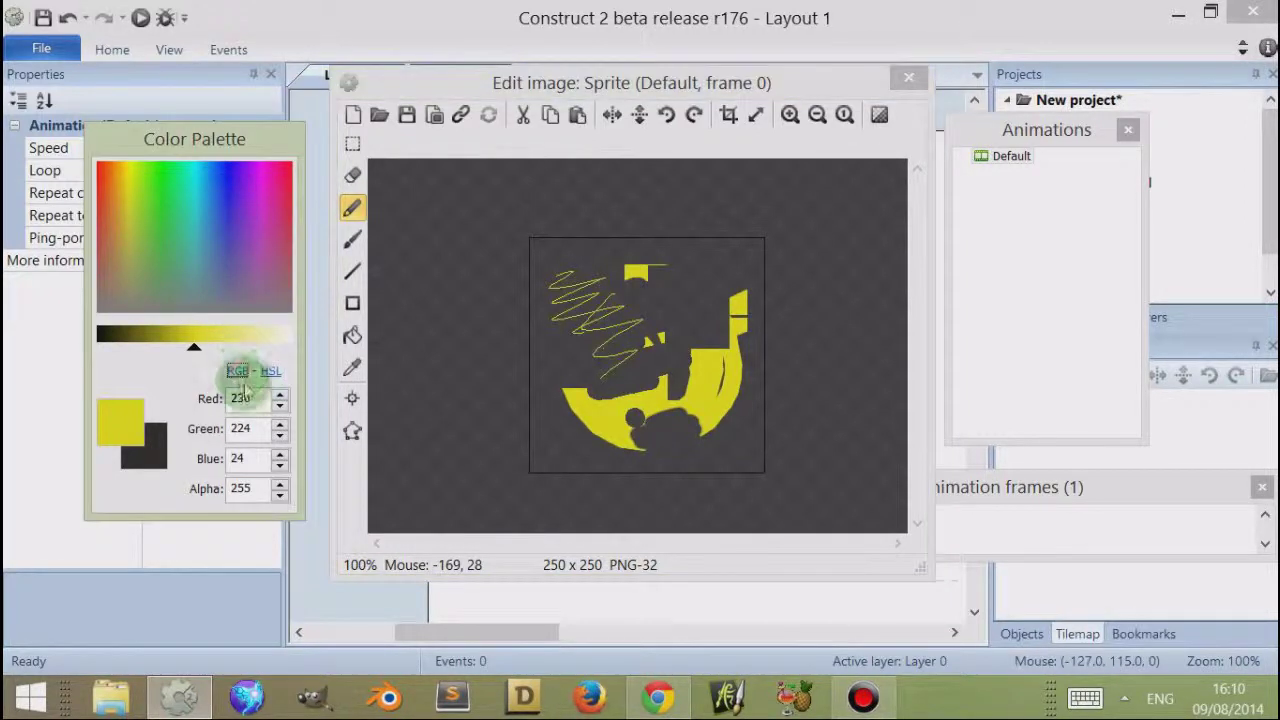
{"action": "left_click", "coordinate": [271, 378]}
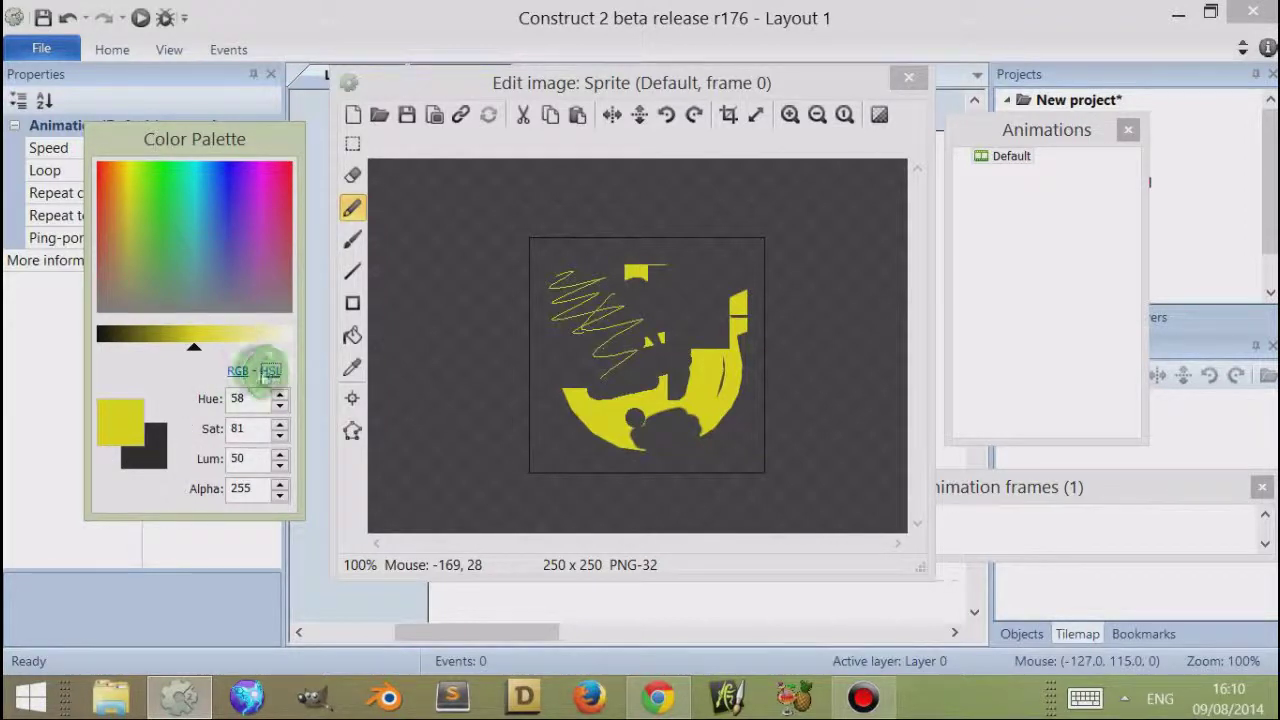
{"action": "left_click", "coordinate": [248, 399]}
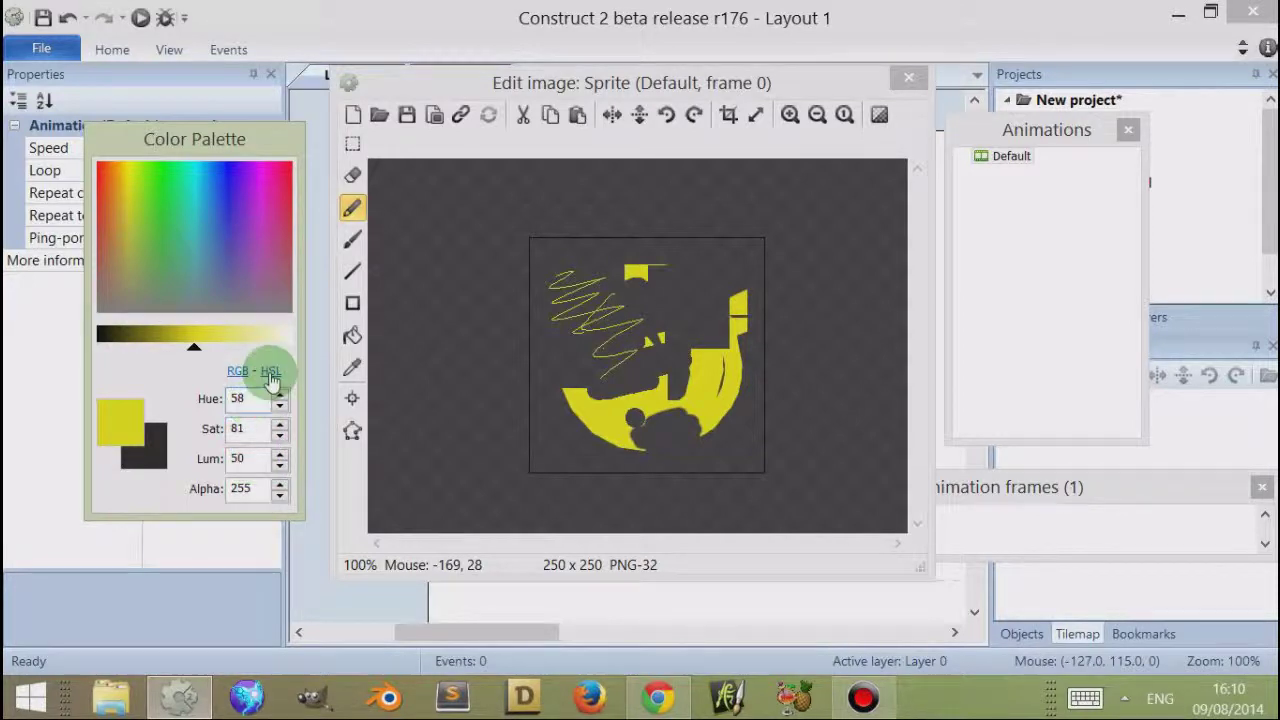
{"action": "left_click", "coordinate": [238, 371]}
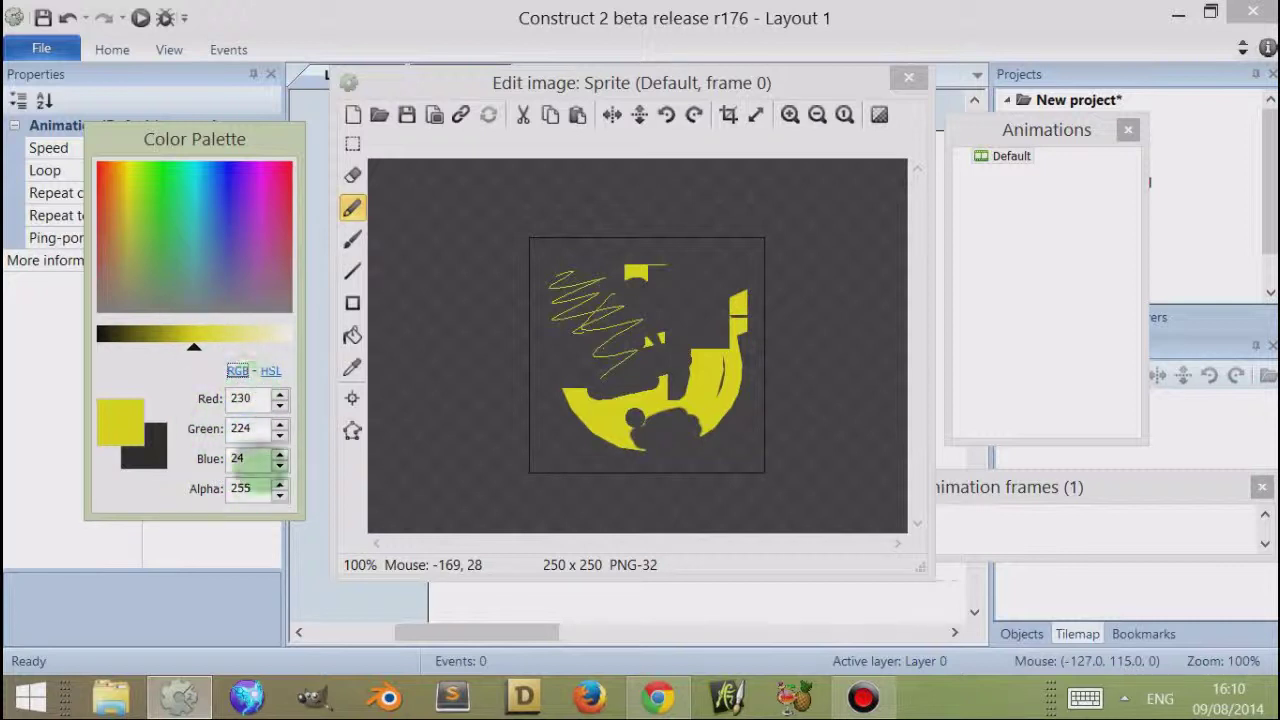
- Set the drawing color to blue (RGB 27, 37, 222) and scribble pencil lines across the middle of the image
{"action": "left_click", "coordinate": [143, 206]}
{"action": "left_click", "coordinate": [229, 200]}
{"action": "left_click_drag", "start_coordinate": [229, 200], "coordinate": [271, 174]}
{"action": "left_click", "coordinate": [237, 198]}
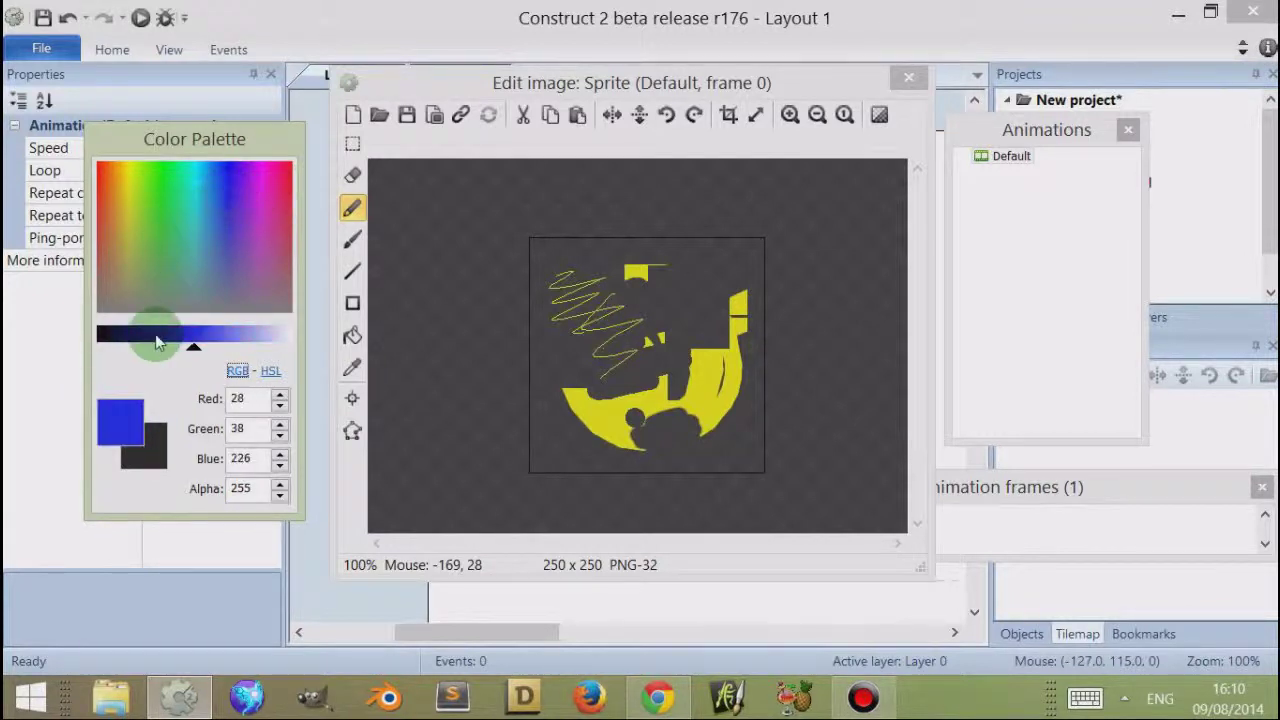
{"action": "mouse_move", "coordinate": [163, 337]}
{"action": "left_mouse_down"}
{"action": "mouse_move", "coordinate": [191, 337]}
{"action": "mouse_move", "coordinate": [117, 343]}
{"action": "mouse_move", "coordinate": [279, 350]}
{"action": "mouse_move", "coordinate": [140, 354]}
{"action": "mouse_move", "coordinate": [269, 360]}
{"action": "mouse_move", "coordinate": [178, 365]}
{"action": "left_mouse_up"}
{"action": "mouse_move", "coordinate": [600, 280]}
{"action": "left_mouse_down"}
{"action": "mouse_move", "coordinate": [574, 326]}
{"action": "mouse_move", "coordinate": [706, 348]}
{"action": "mouse_move", "coordinate": [706, 390]}
{"action": "left_mouse_up"}
- Set the drawing color's Red value to 255 to get magenta (RGB 255, 37, 222)
{"action": "double_click", "coordinate": [245, 489]}
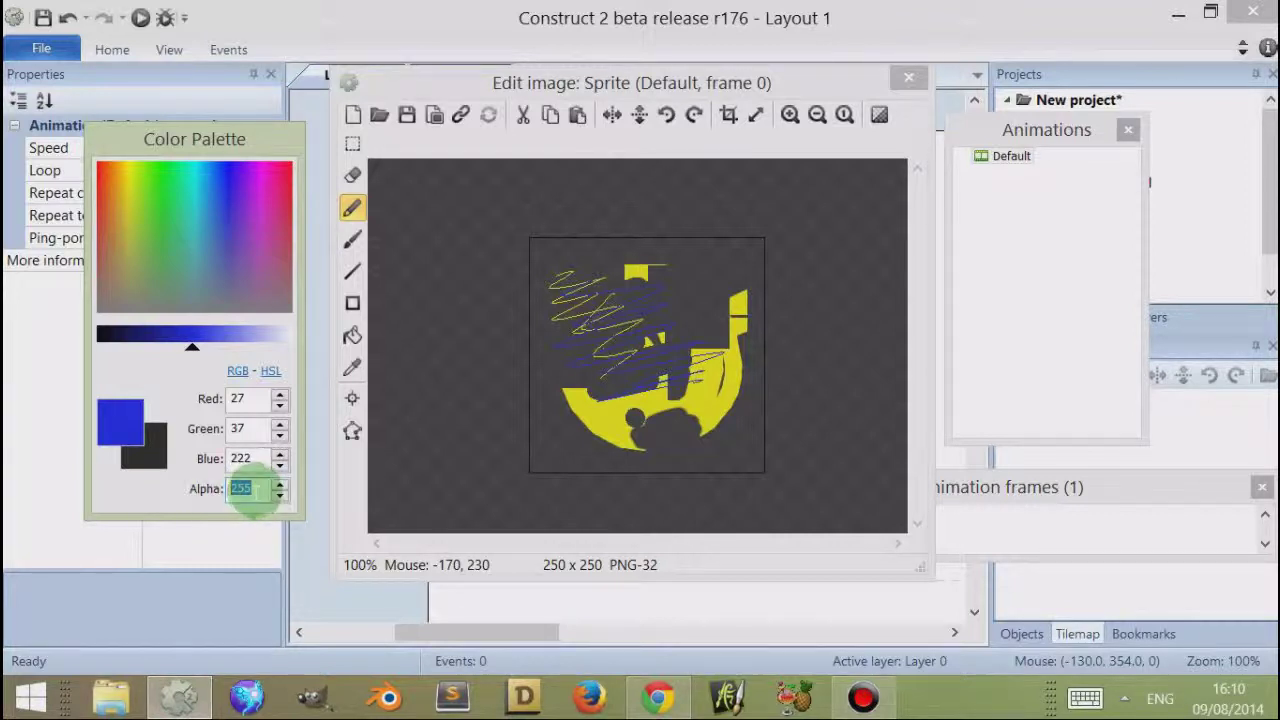
{"action": "key", "text": "shift+Tab"}
{"action": "left_click", "coordinate": [245, 398]}
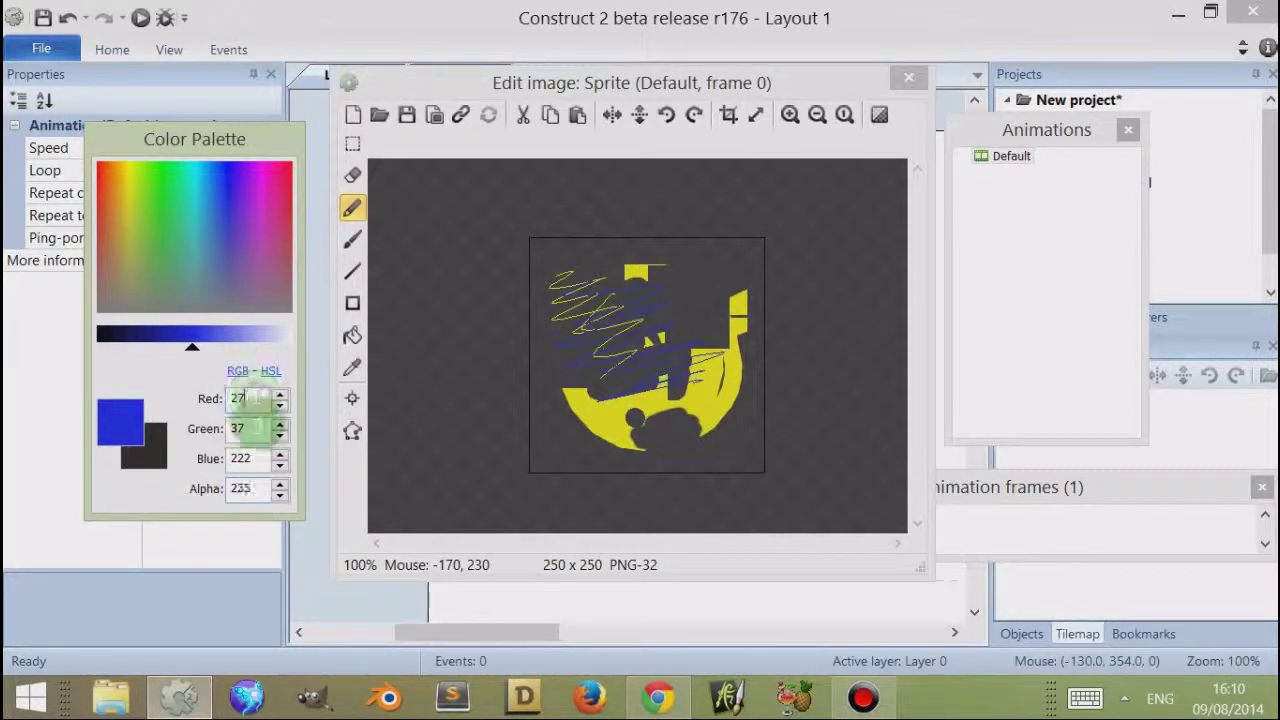
{"action": "double_click", "coordinate": [248, 398]}
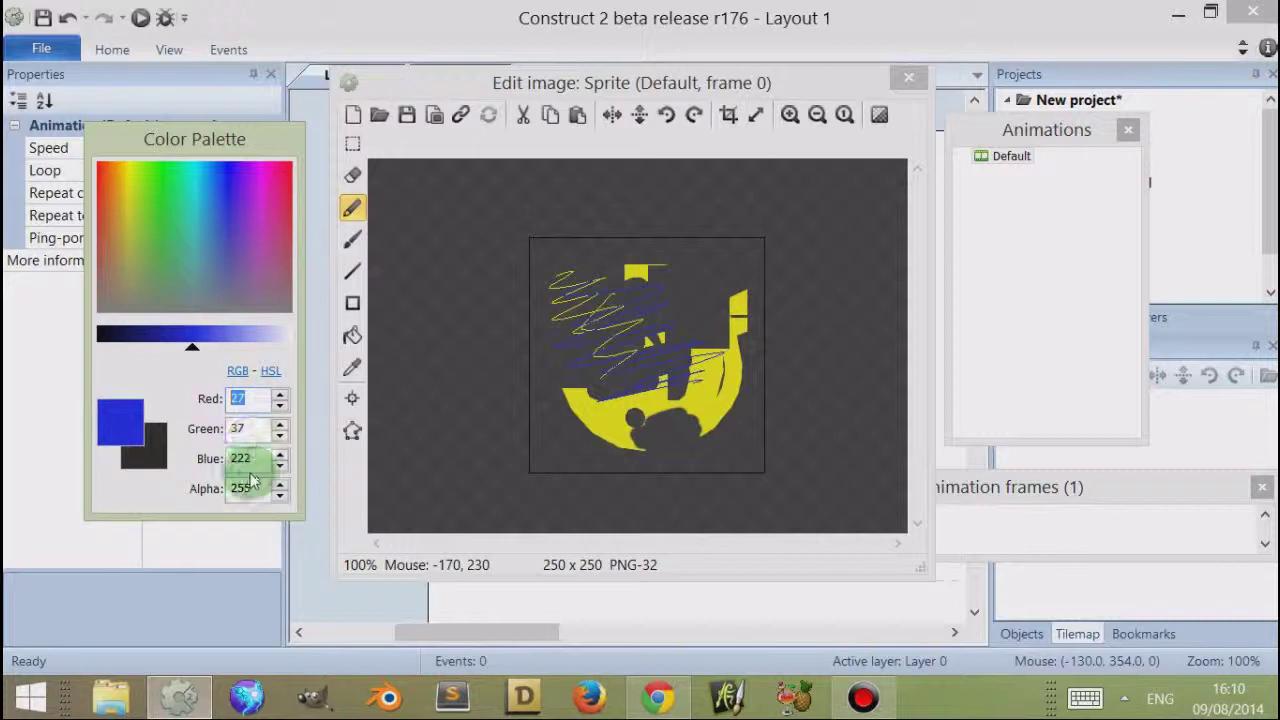
{"action": "type", "text": "0"}
{"action": "double_click", "coordinate": [232, 399]}
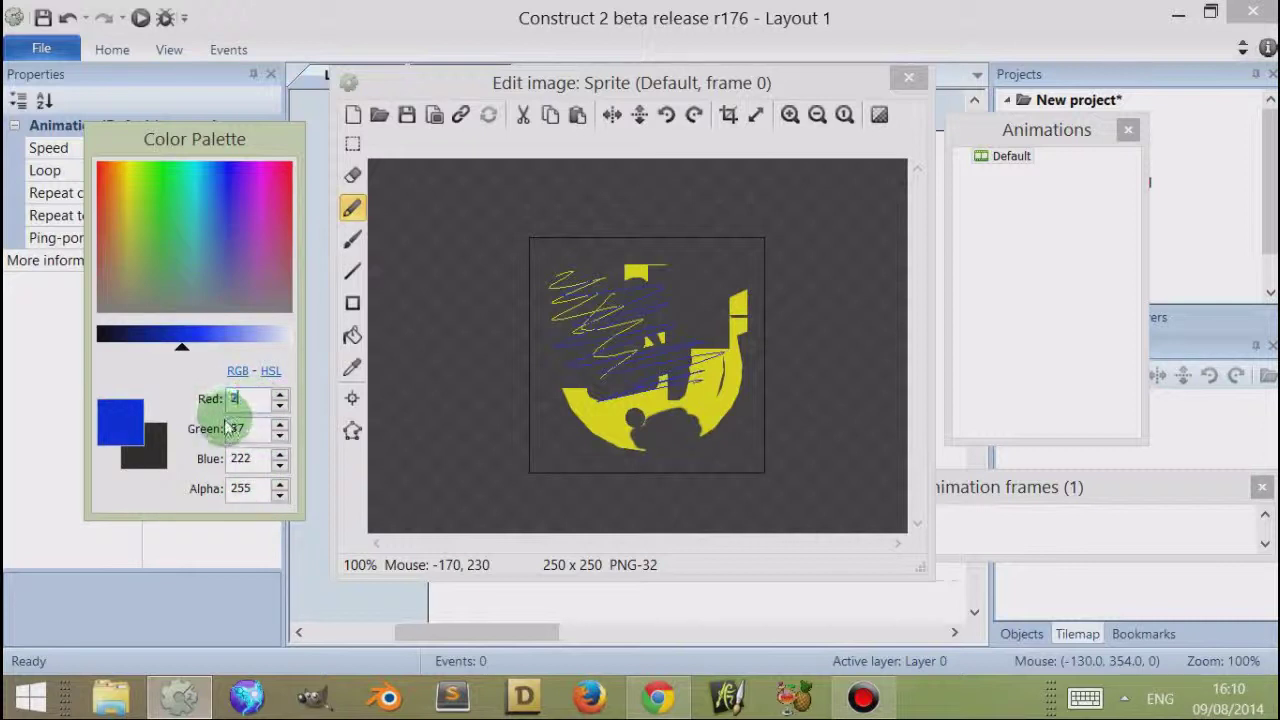
{"action": "type", "text": "255"}
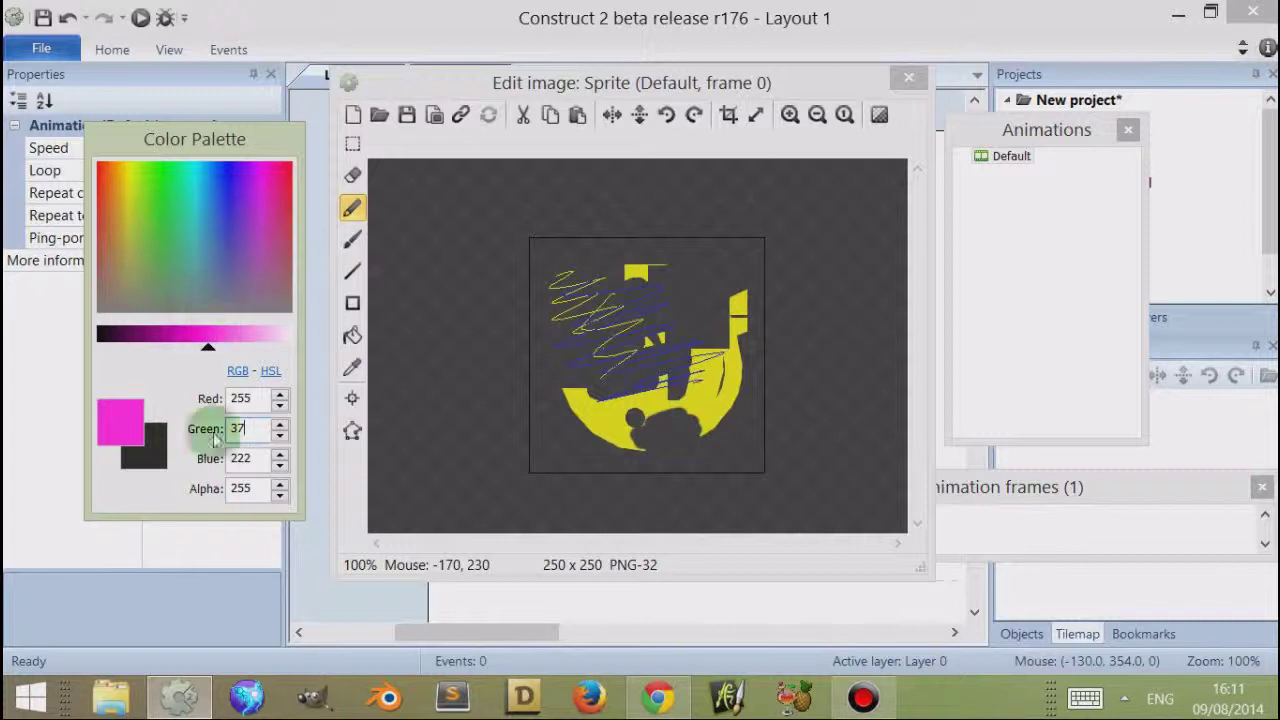
{"action": "left_click", "coordinate": [256, 494]}
{"action": "left_click", "coordinate": [245, 428]}
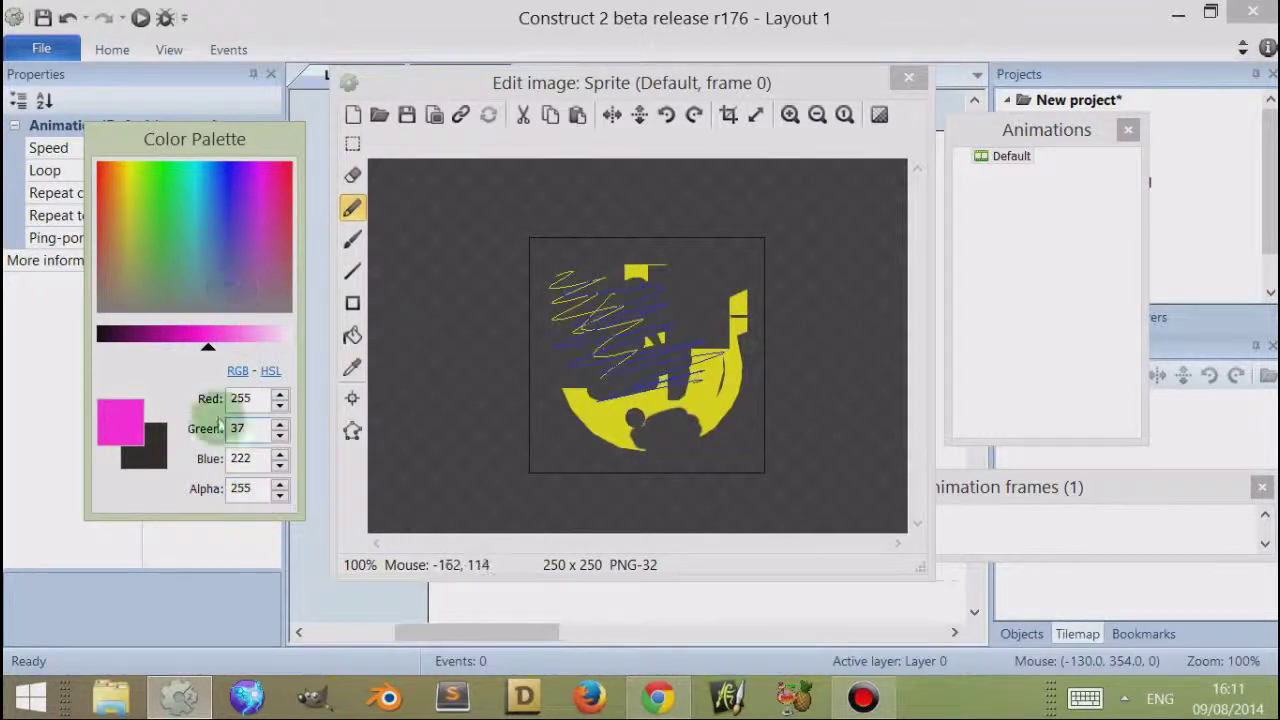
- Paint magenta strokes over the image with the size 20 Brush, setting its hardness to 50 and turning on Smooth
{"action": "left_click", "coordinate": [352, 240]}
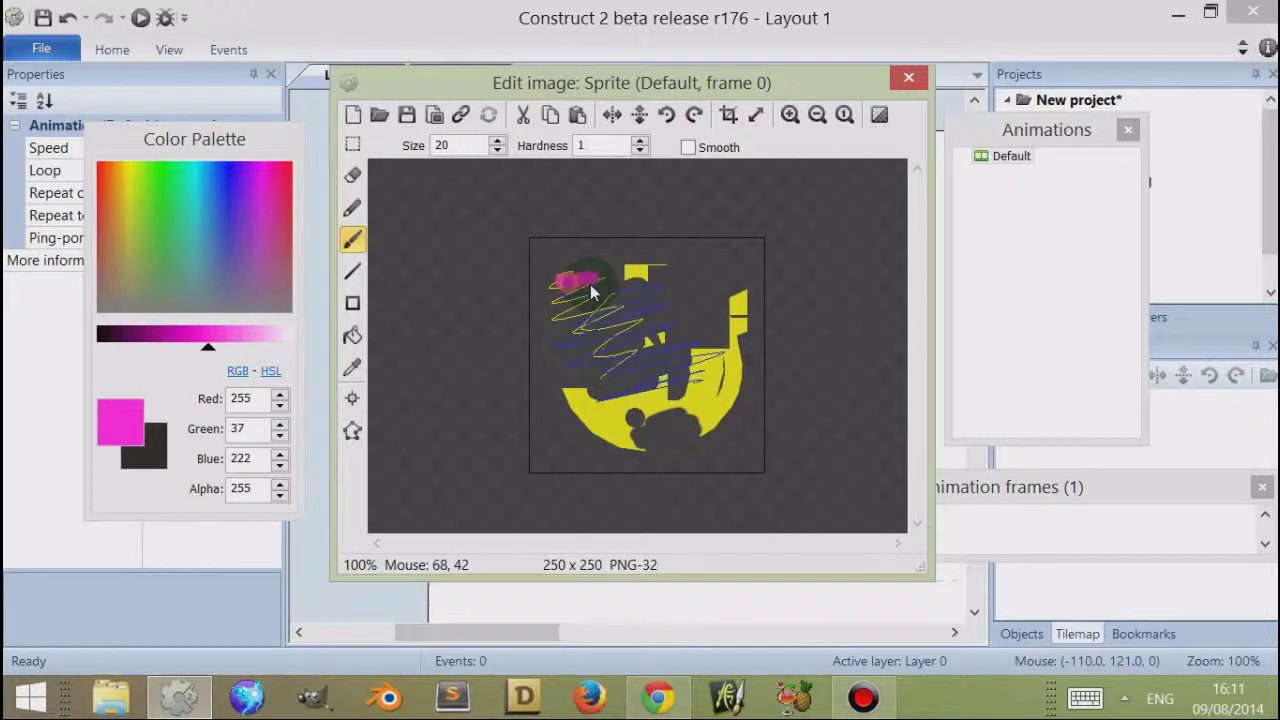
{"action": "mouse_move", "coordinate": [551, 307]}
{"action": "left_mouse_down"}
{"action": "mouse_move", "coordinate": [640, 330]}
{"action": "mouse_move", "coordinate": [600, 350]}
{"action": "left_mouse_up"}
{"action": "double_click", "coordinate": [595, 145]}
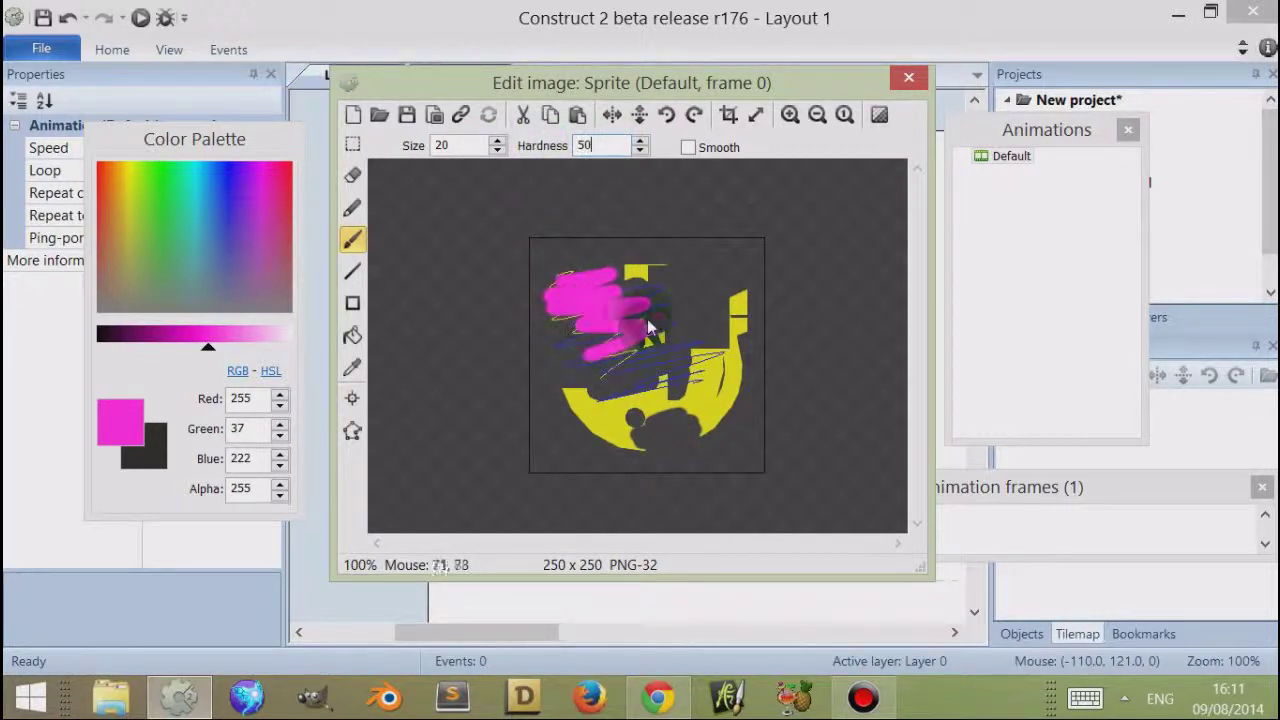
{"action": "mouse_move", "coordinate": [662, 330]}
{"action": "left_mouse_down"}
{"action": "mouse_move", "coordinate": [675, 376]}
{"action": "mouse_move", "coordinate": [686, 310]}
{"action": "mouse_move", "coordinate": [723, 268]}
{"action": "mouse_move", "coordinate": [733, 285]}
{"action": "mouse_move", "coordinate": [681, 356]}
{"action": "mouse_move", "coordinate": [724, 248]}
{"action": "left_mouse_up"}
{"action": "left_click", "coordinate": [688, 147]}
{"action": "mouse_move", "coordinate": [555, 318]}
{"action": "left_mouse_down"}
{"action": "mouse_move", "coordinate": [696, 395]}
{"action": "mouse_move", "coordinate": [587, 366]}
{"action": "mouse_move", "coordinate": [655, 417]}
{"action": "mouse_move", "coordinate": [638, 257]}
{"action": "mouse_move", "coordinate": [708, 355]}
{"action": "mouse_move", "coordinate": [580, 480]}
{"action": "mouse_move", "coordinate": [715, 343]}
{"action": "left_mouse_up"}
- Darken the color to deep purple (RGB 77, 0, 65) and brush curved and zigzag strokes over the magenta area
{"action": "left_click", "coordinate": [130, 336]}
{"action": "left_click", "coordinate": [684, 319]}
{"action": "mouse_move", "coordinate": [604, 266]}
{"action": "left_mouse_down"}
{"action": "mouse_move", "coordinate": [665, 290]}
{"action": "mouse_move", "coordinate": [663, 356]}
{"action": "mouse_move", "coordinate": [700, 433]}
{"action": "mouse_move", "coordinate": [570, 282]}
{"action": "mouse_move", "coordinate": [689, 457]}
{"action": "mouse_move", "coordinate": [729, 395]}
{"action": "mouse_move", "coordinate": [673, 268]}
{"action": "mouse_move", "coordinate": [639, 261]}
{"action": "mouse_move", "coordinate": [692, 267]}
{"action": "mouse_move", "coordinate": [741, 334]}
{"action": "mouse_move", "coordinate": [700, 460]}
{"action": "left_mouse_up"}
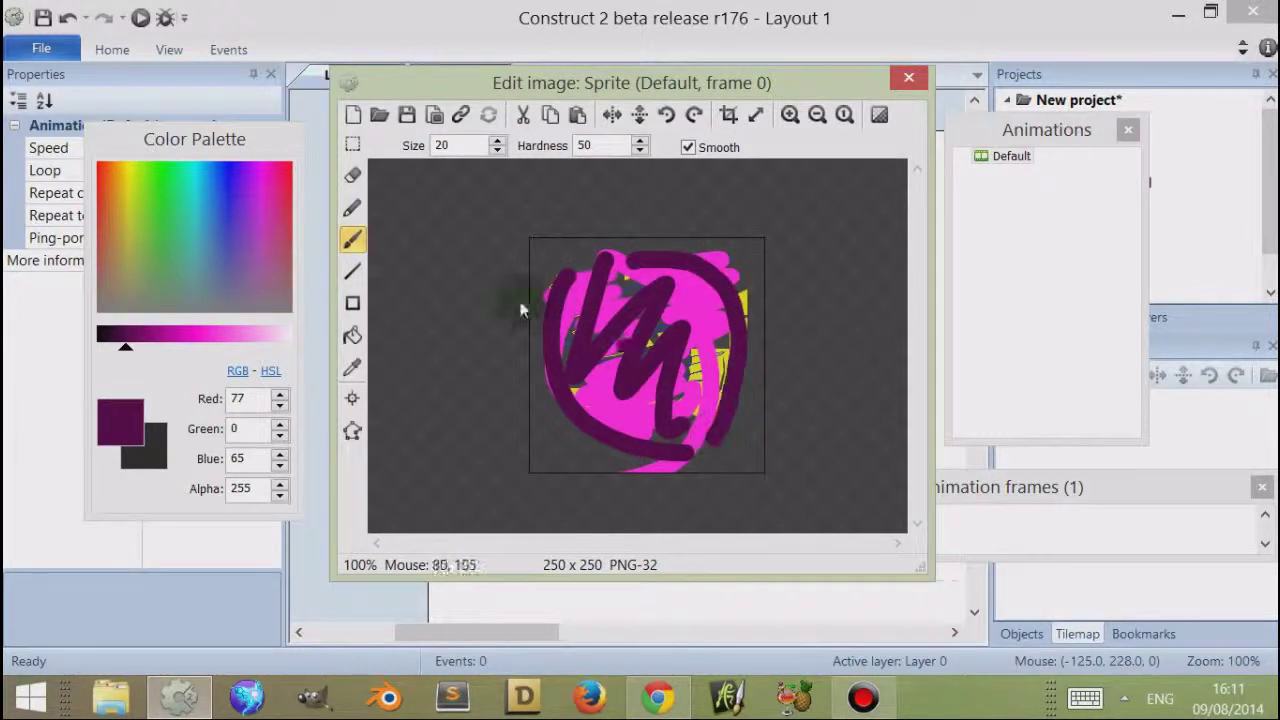
- Paint a curved near-white stroke (RGB 255, 250, 254) with Smooth turned off, and turn Smooth back on
{"action": "left_click", "coordinate": [688, 148]}
{"action": "left_click_drag", "start_coordinate": [274, 335], "coordinate": [343, 337]}
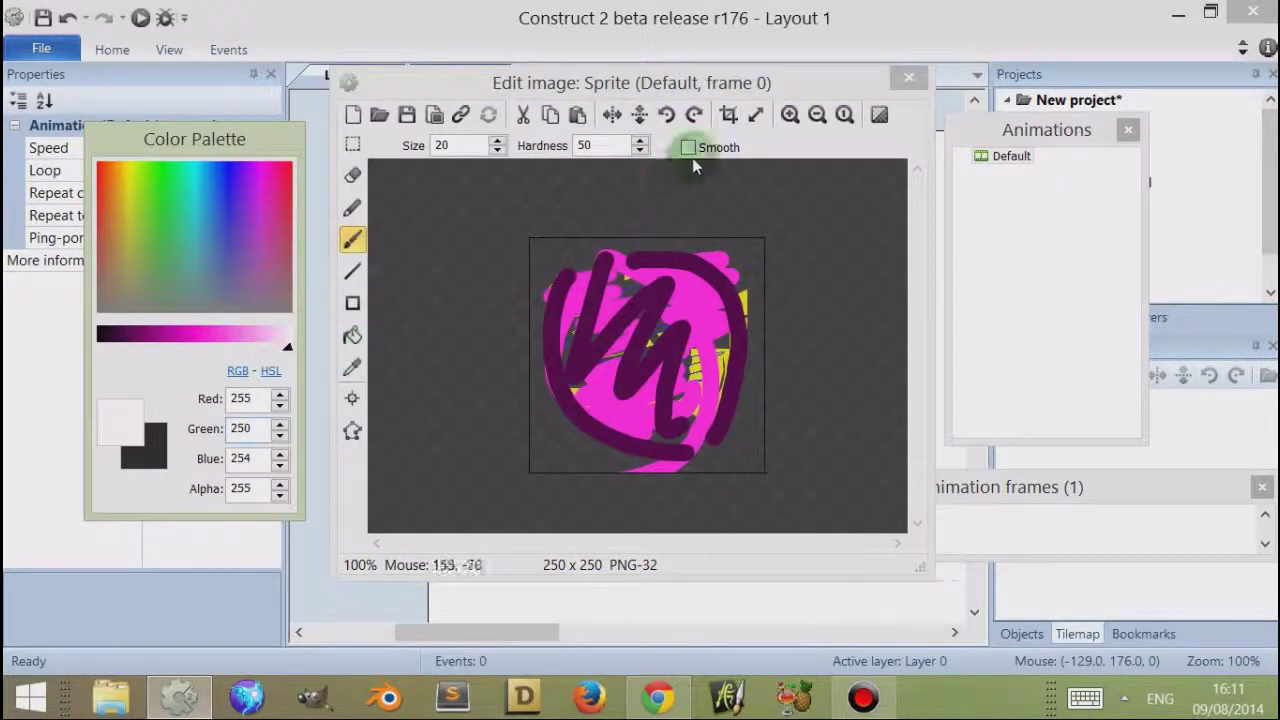
{"action": "mouse_move", "coordinate": [590, 272]}
{"action": "left_mouse_down"}
{"action": "mouse_move", "coordinate": [593, 377]}
{"action": "mouse_move", "coordinate": [733, 412]}
{"action": "mouse_move", "coordinate": [609, 354]}
{"action": "mouse_move", "coordinate": [591, 280]}
{"action": "mouse_move", "coordinate": [579, 322]}
{"action": "mouse_move", "coordinate": [617, 384]}
{"action": "mouse_move", "coordinate": [702, 435]}
{"action": "left_mouse_up"}
{"action": "left_click", "coordinate": [688, 147]}
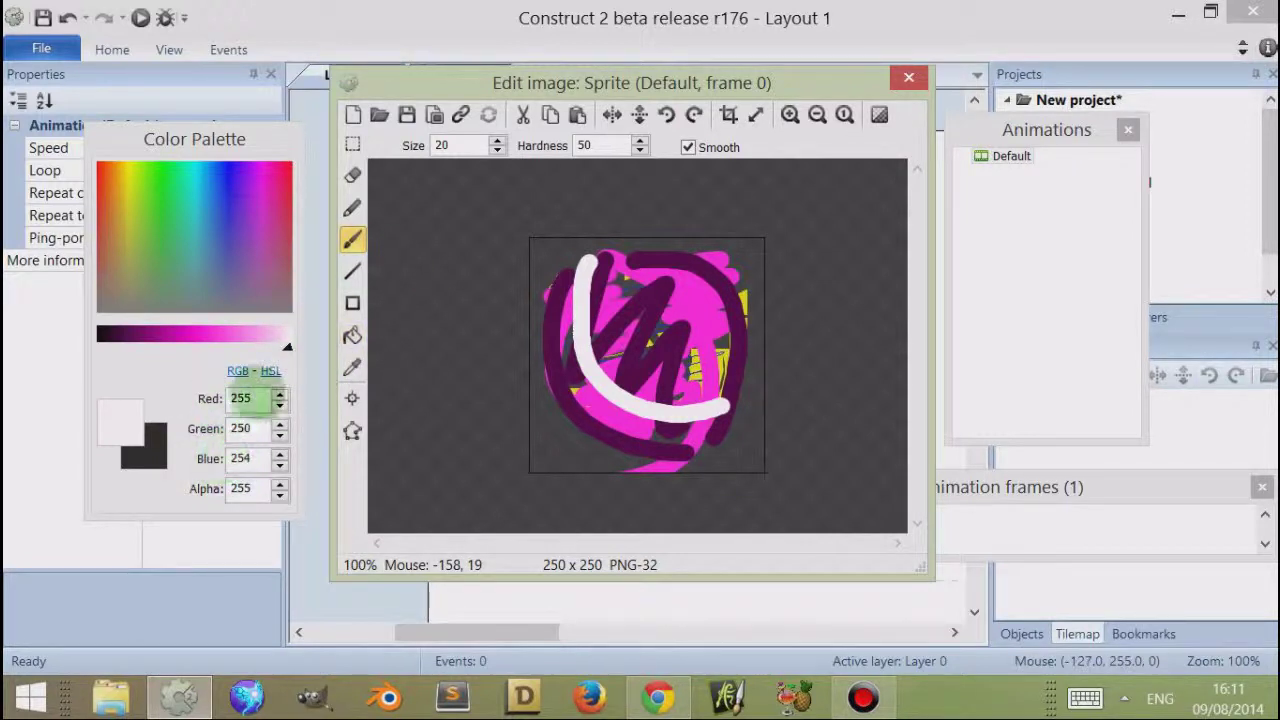
- Switch the color palette to HSL, pick a teal (hue 183, saturation 52, luminance 50) and return to RGB values
{"action": "left_click", "coordinate": [269, 370]}
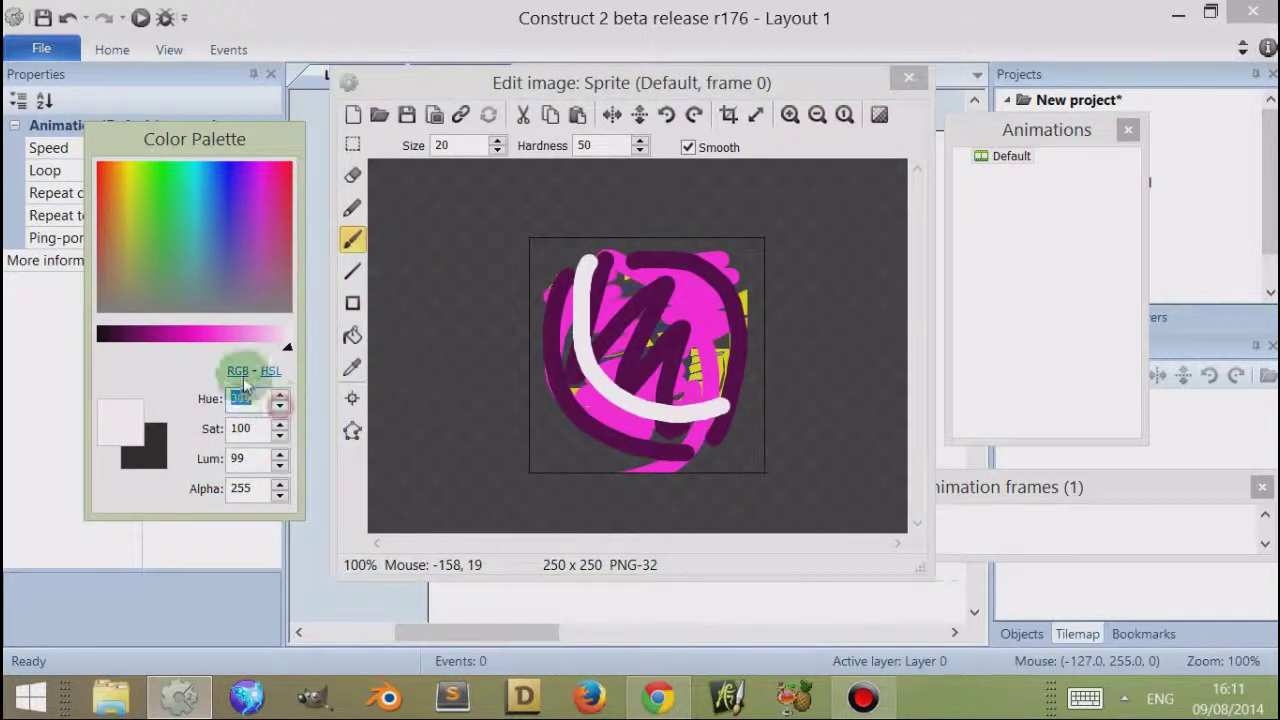
{"action": "left_click", "coordinate": [201, 238]}
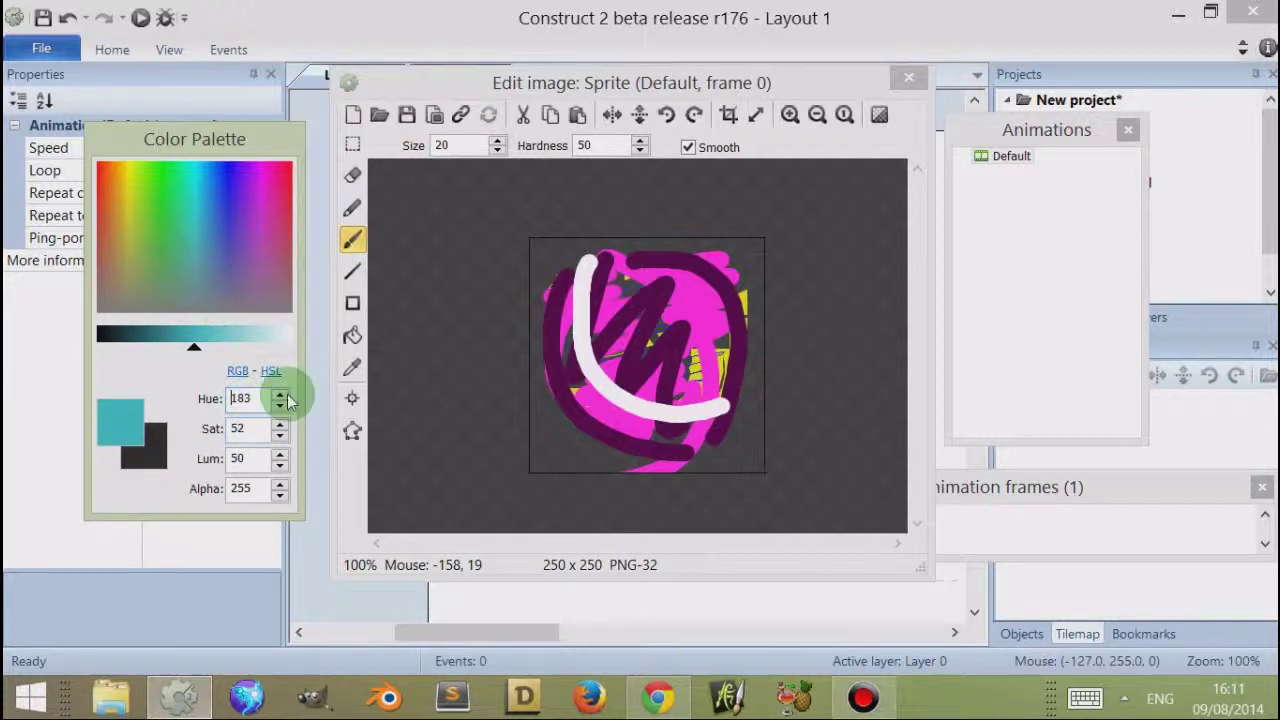
{"action": "left_click", "coordinate": [237, 370]}
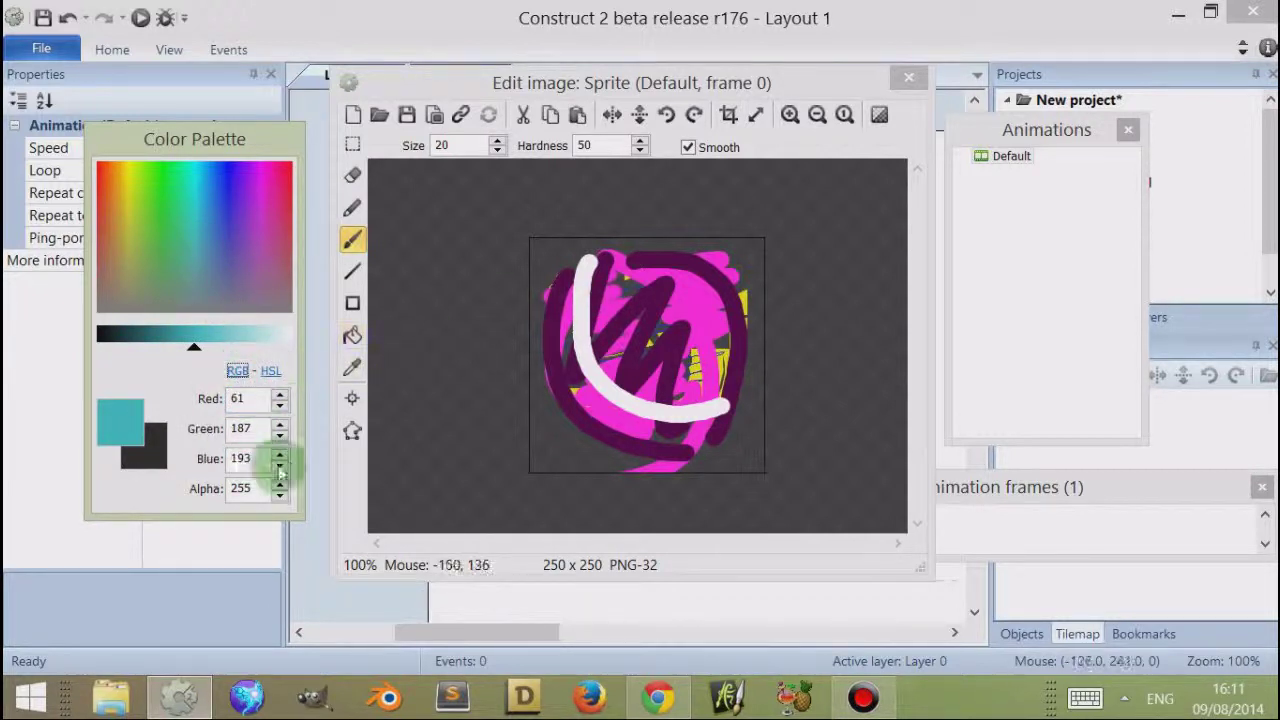
{"action": "double_click", "coordinate": [256, 488]}
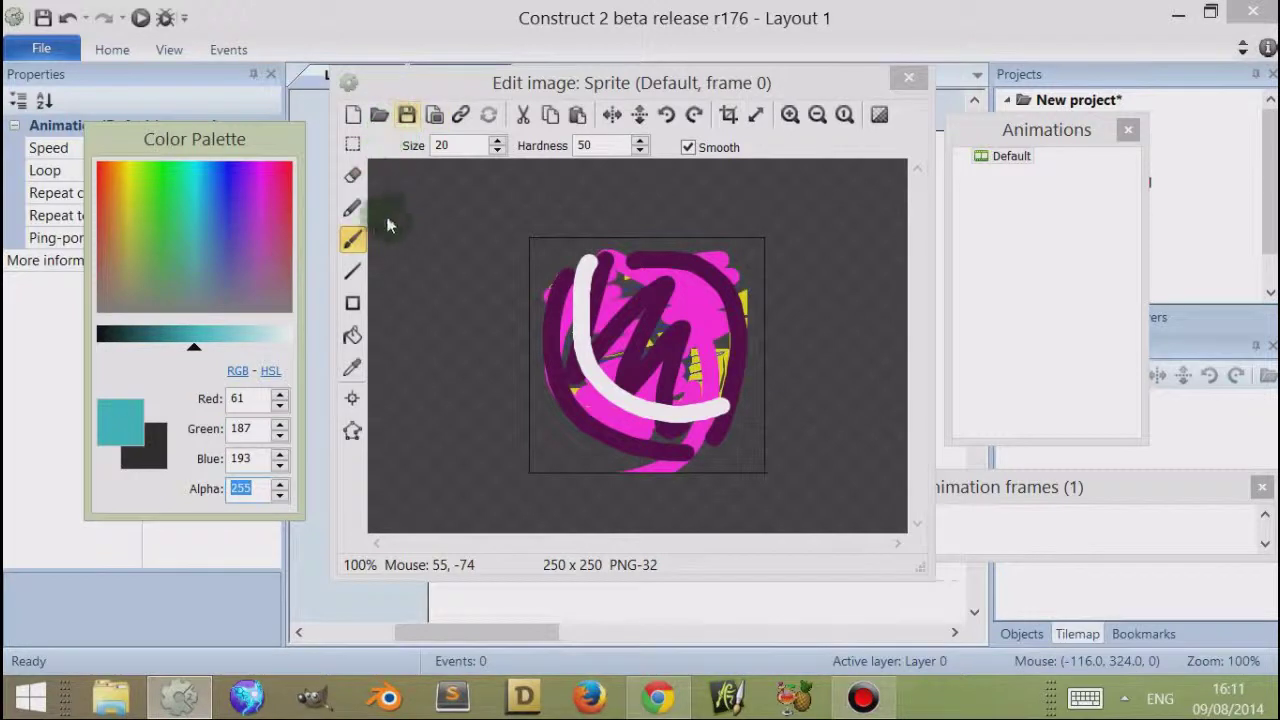
- Select the entire image and delete its contents
{"action": "left_click", "coordinate": [352, 145]}
{"action": "key", "text": "ctrl+a"}
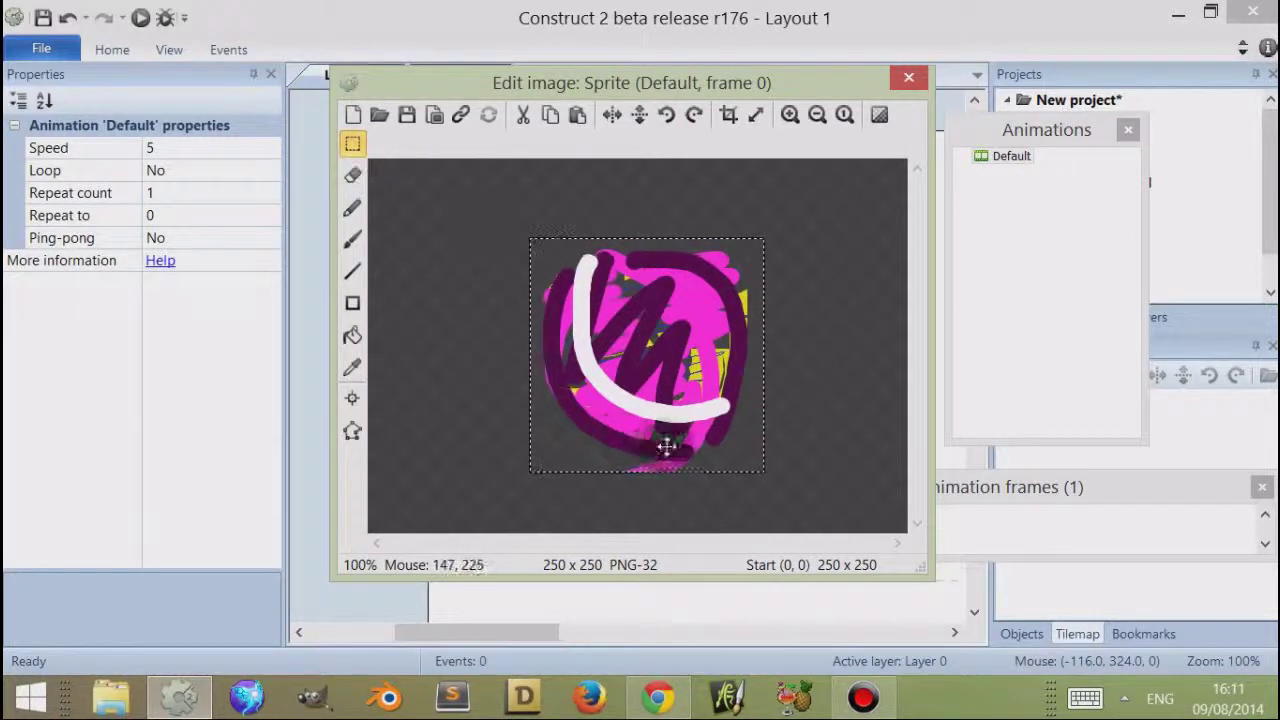
{"action": "key", "text": "Delete"}
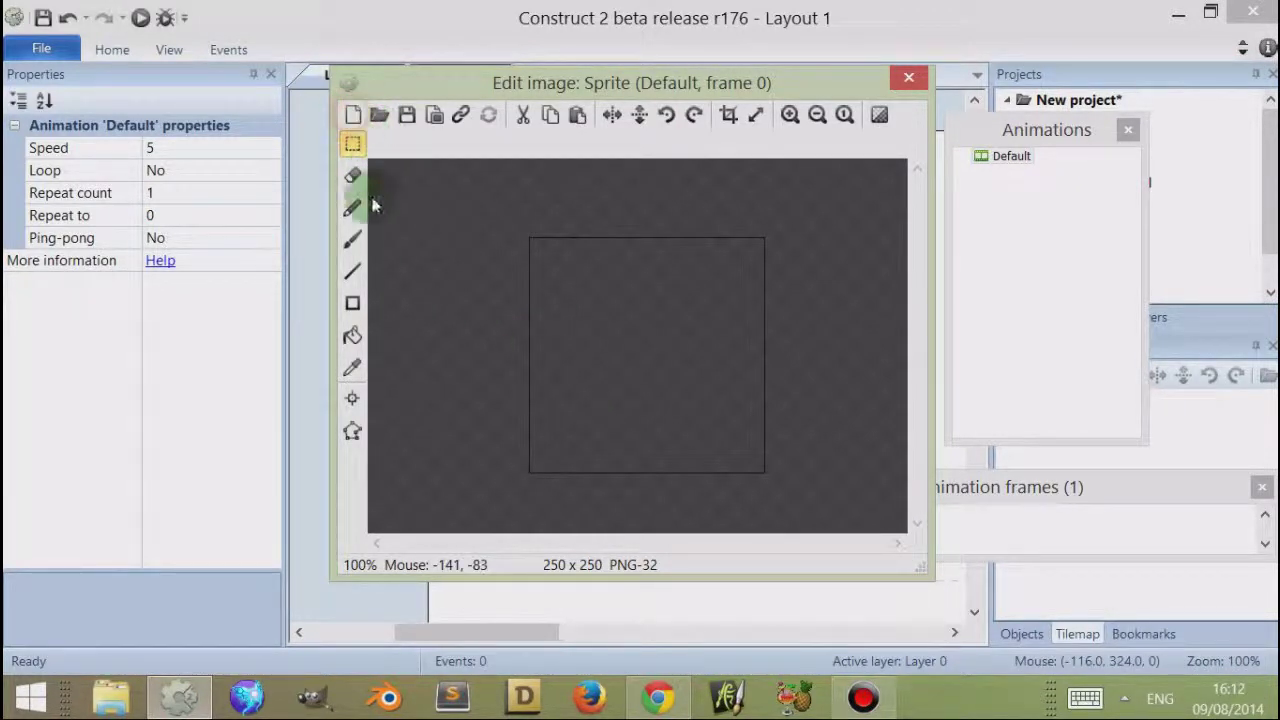
- Brush overlapping strokes in the middle of the empty image using dark blue (RGB 46, 51, 142) with alpha 76
{"action": "left_click", "coordinate": [352, 239]}
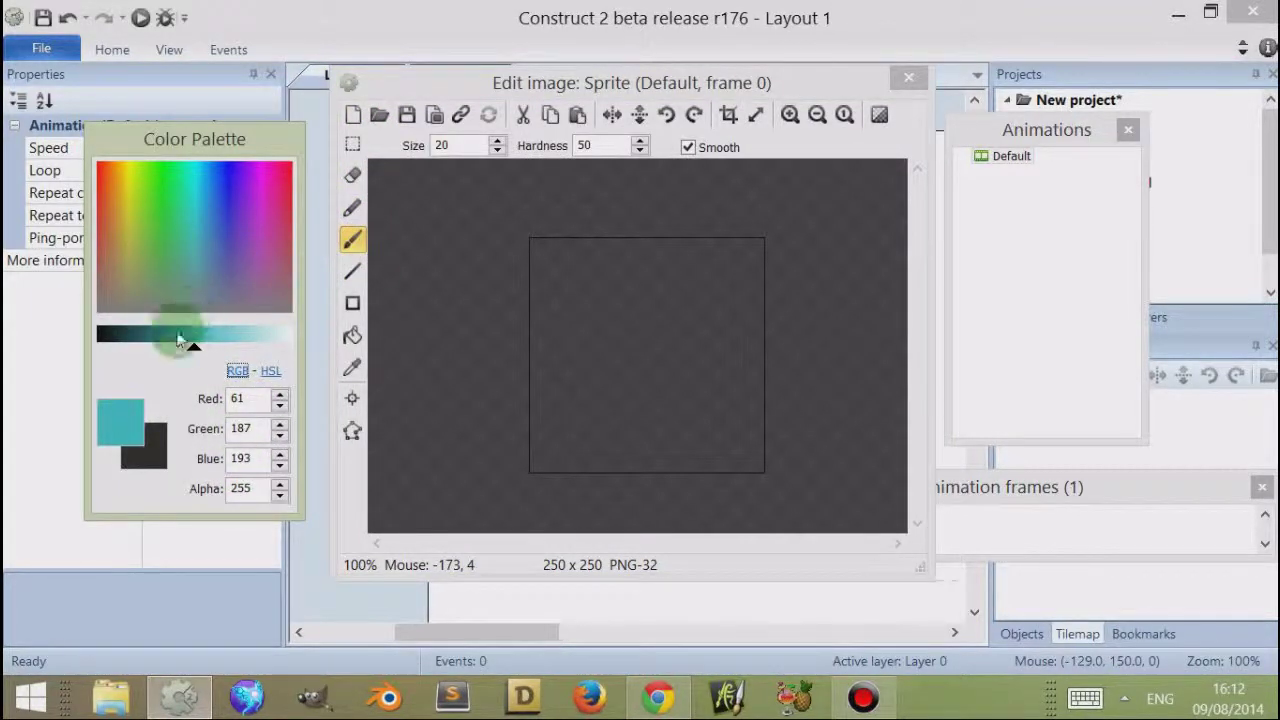
{"action": "left_click", "coordinate": [222, 270]}
{"action": "left_click", "coordinate": [172, 338]}
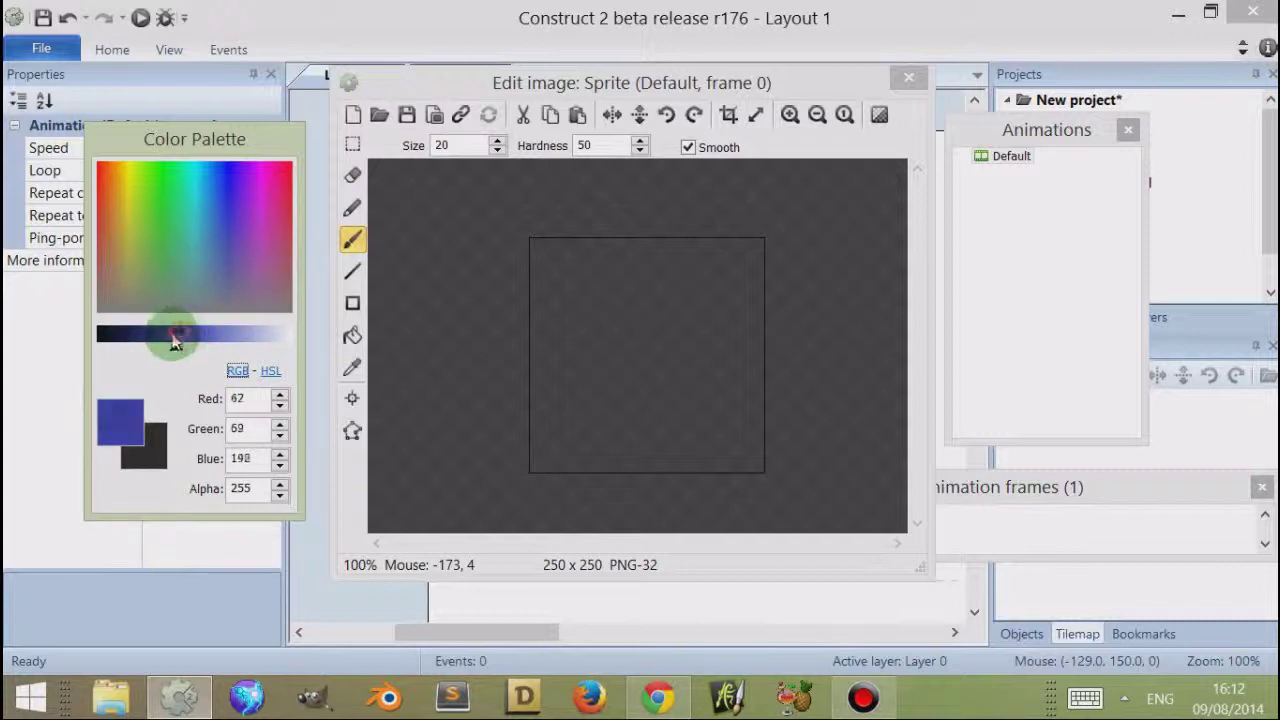
{"action": "left_click", "coordinate": [240, 488]}
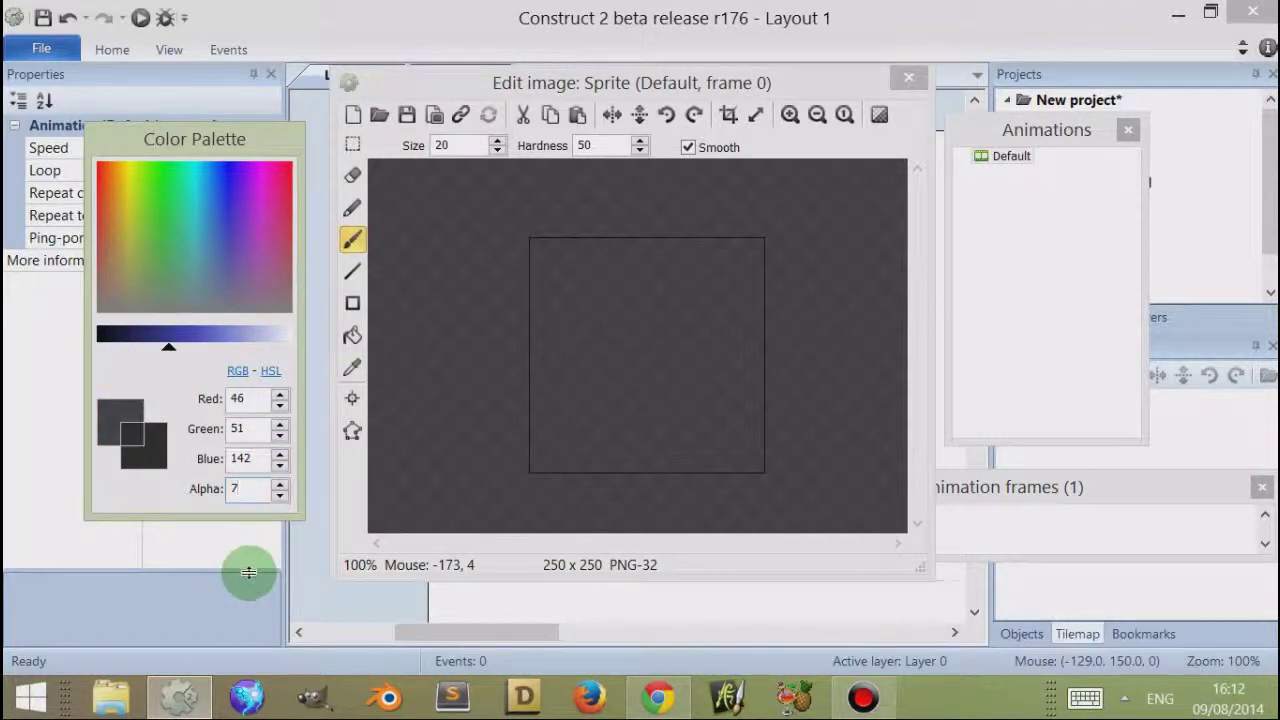
{"action": "left_click", "coordinate": [622, 314]}
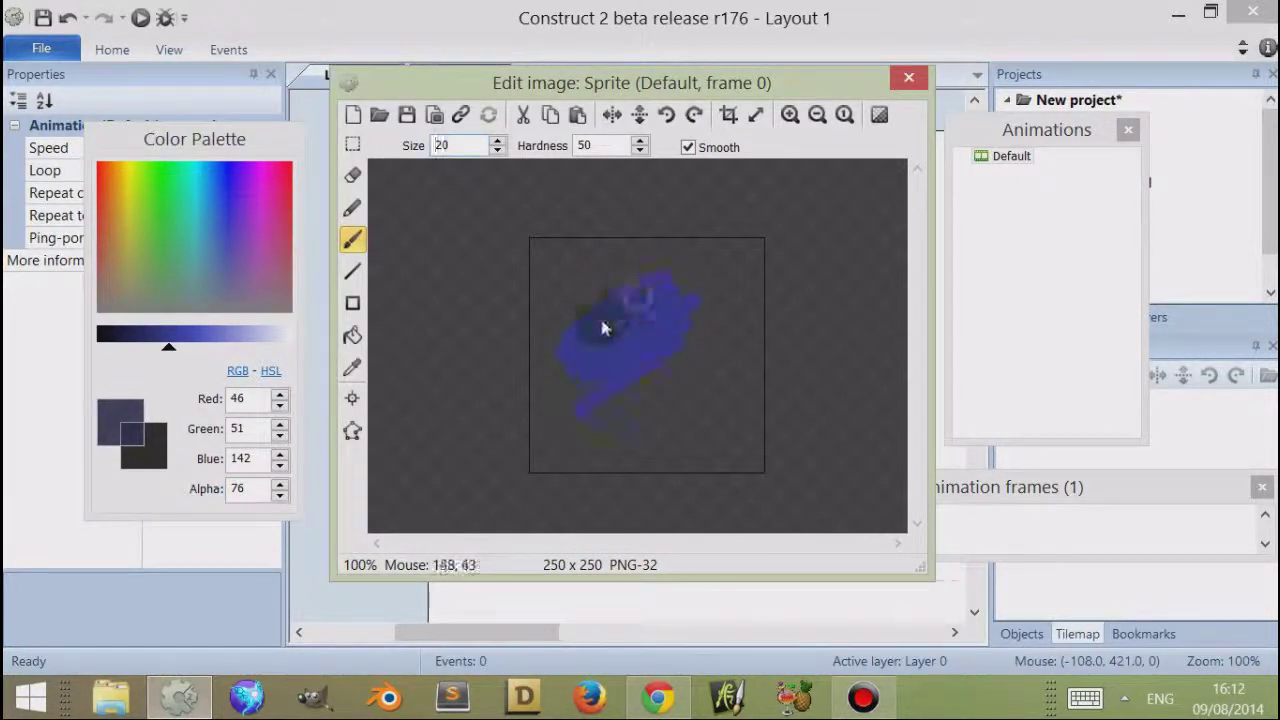
{"action": "left_click_drag", "start_coordinate": [695, 363], "coordinate": [722, 380]}
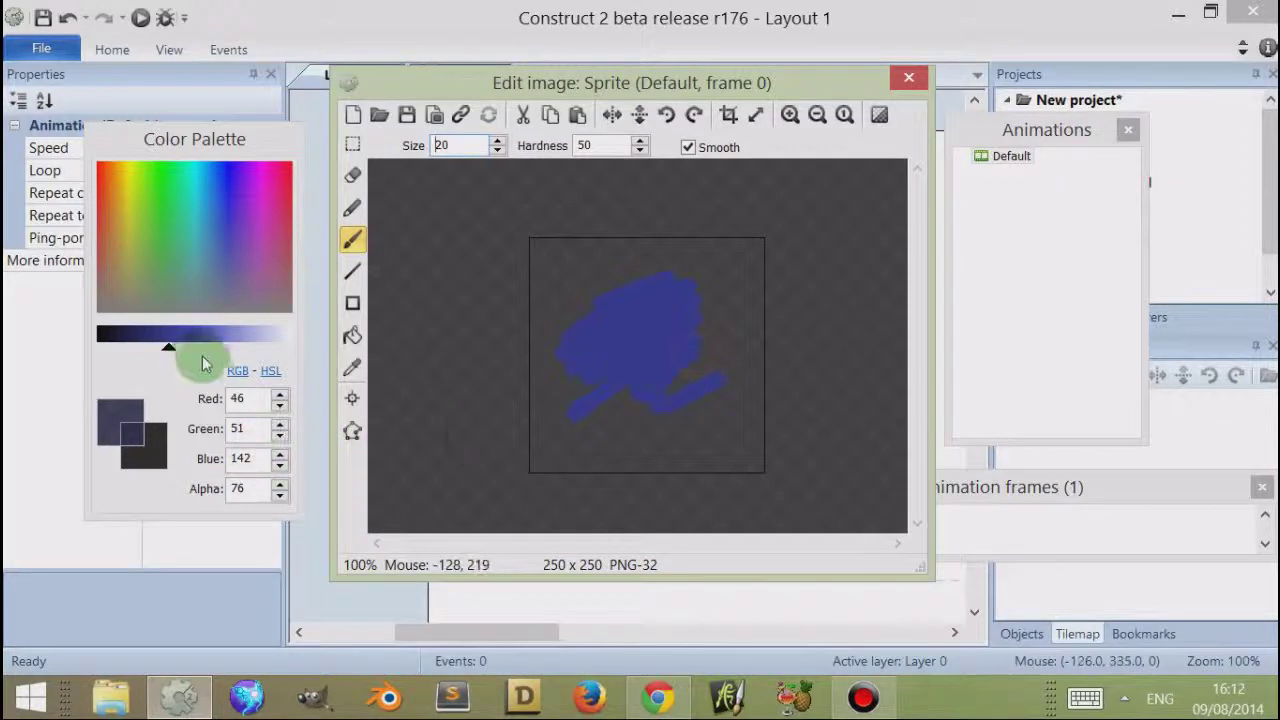
- Lighten the color to pale blue (RGB 139, 143, 218) and brush strokes over the dark blue area
{"action": "left_click_drag", "start_coordinate": [190, 337], "coordinate": [233, 337]}
{"action": "mouse_move", "coordinate": [613, 303]}
{"action": "left_mouse_down"}
{"action": "mouse_move", "coordinate": [588, 344]}
{"action": "mouse_move", "coordinate": [668, 345]}
{"action": "left_mouse_up"}
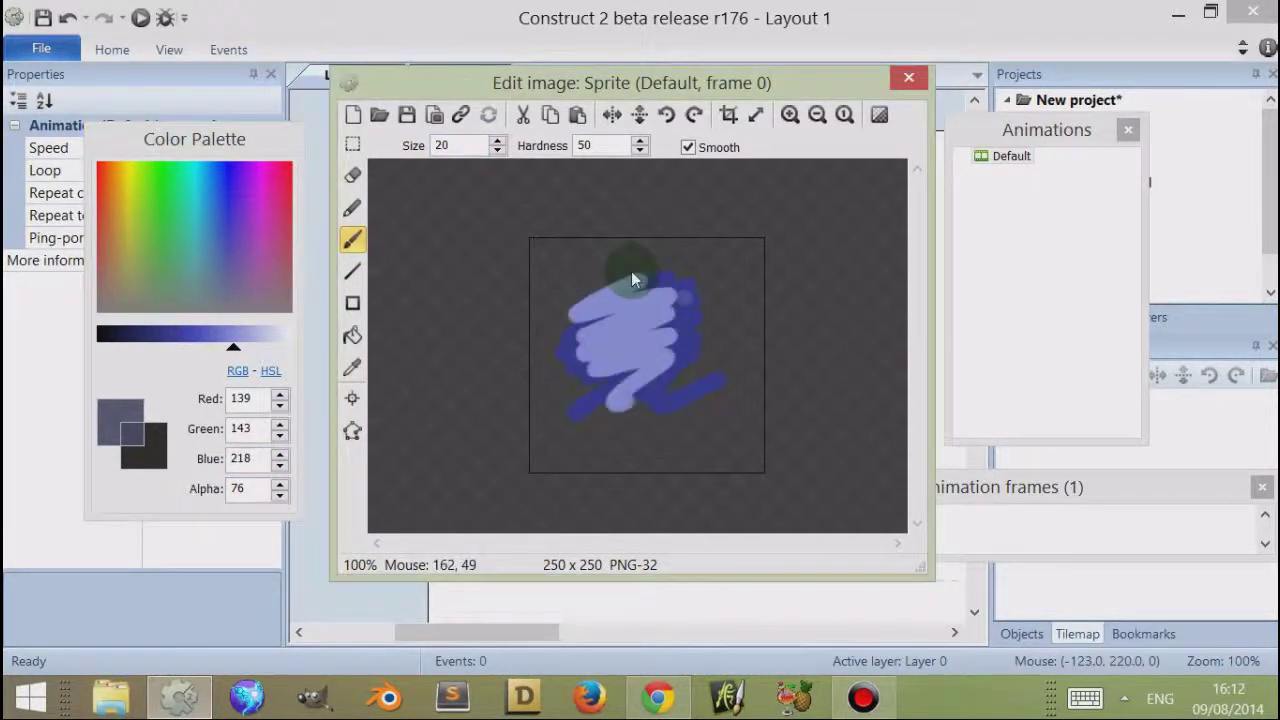
{"action": "mouse_move", "coordinate": [643, 277]}
{"action": "left_mouse_down"}
{"action": "mouse_move", "coordinate": [691, 285]}
{"action": "mouse_move", "coordinate": [673, 320]}
{"action": "mouse_move", "coordinate": [690, 375]}
{"action": "left_mouse_up"}
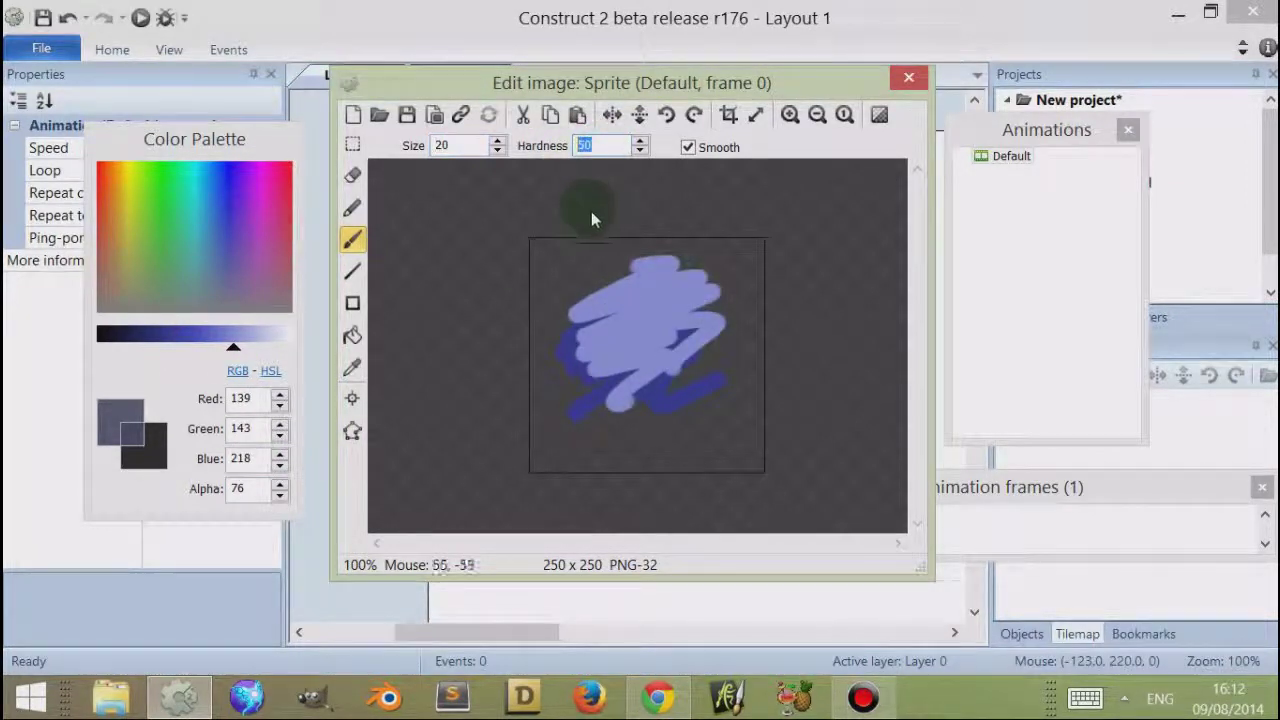
- Paint a soft pale-blue stroke with brush hardness 10, and fainter strokes with alpha 10 in the image's upper-left area
{"action": "type", "text": "10"}
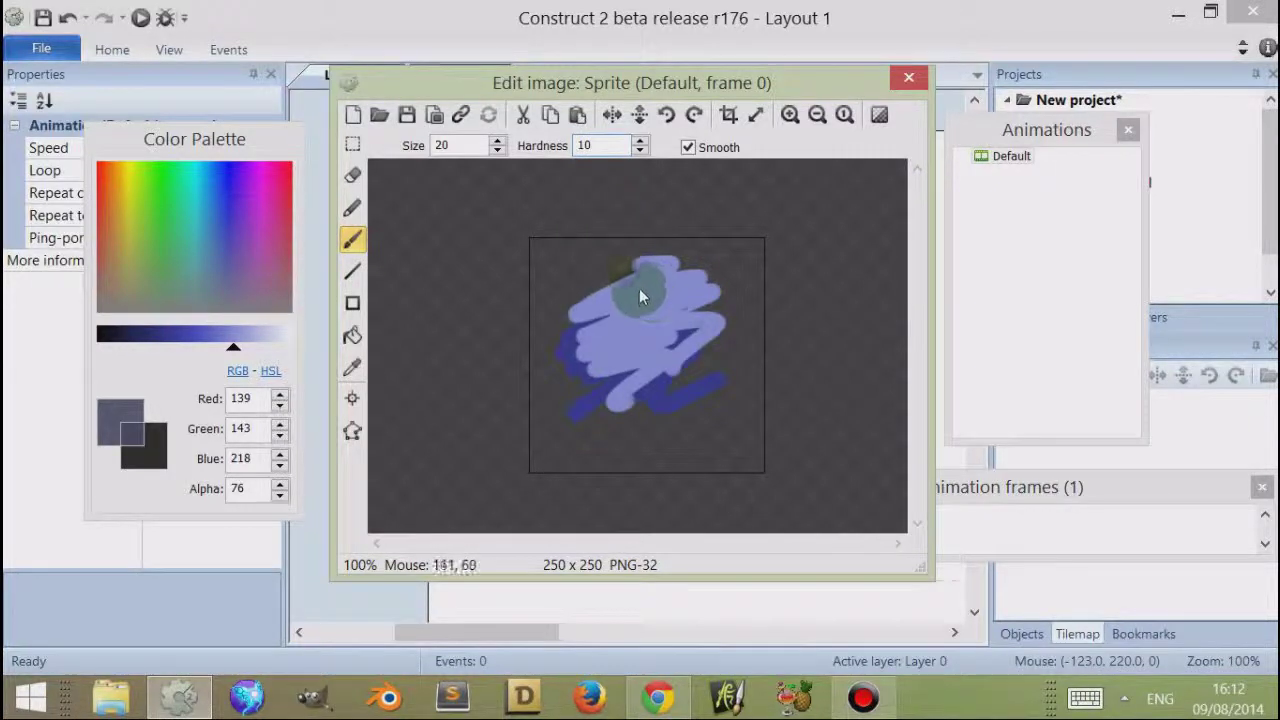
{"action": "left_click_drag", "start_coordinate": [674, 405], "coordinate": [715, 385]}
{"action": "left_click_drag", "start_coordinate": [235, 488], "coordinate": [280, 515]}
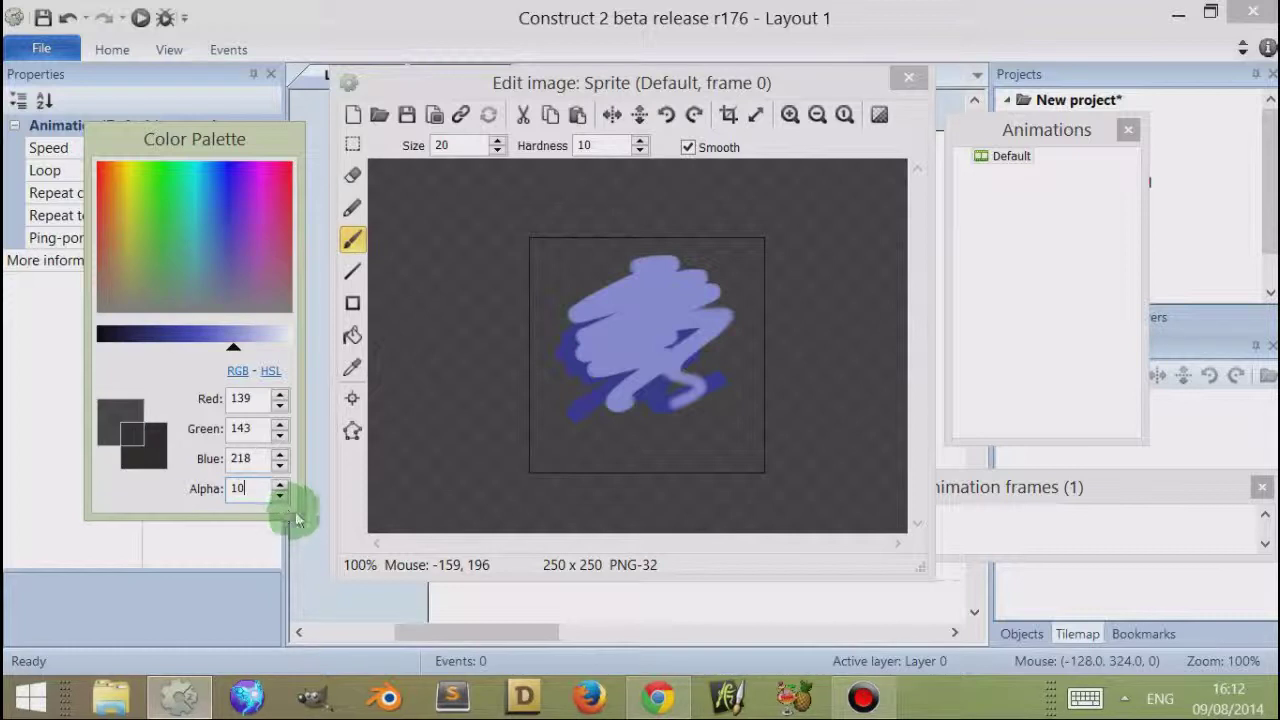
{"action": "type", "text": "10"}
{"action": "mouse_move", "coordinate": [560, 262]}
{"action": "left_mouse_down"}
{"action": "mouse_move", "coordinate": [574, 317]}
{"action": "mouse_move", "coordinate": [527, 370]}
{"action": "mouse_move", "coordinate": [584, 272]}
{"action": "left_mouse_up"}
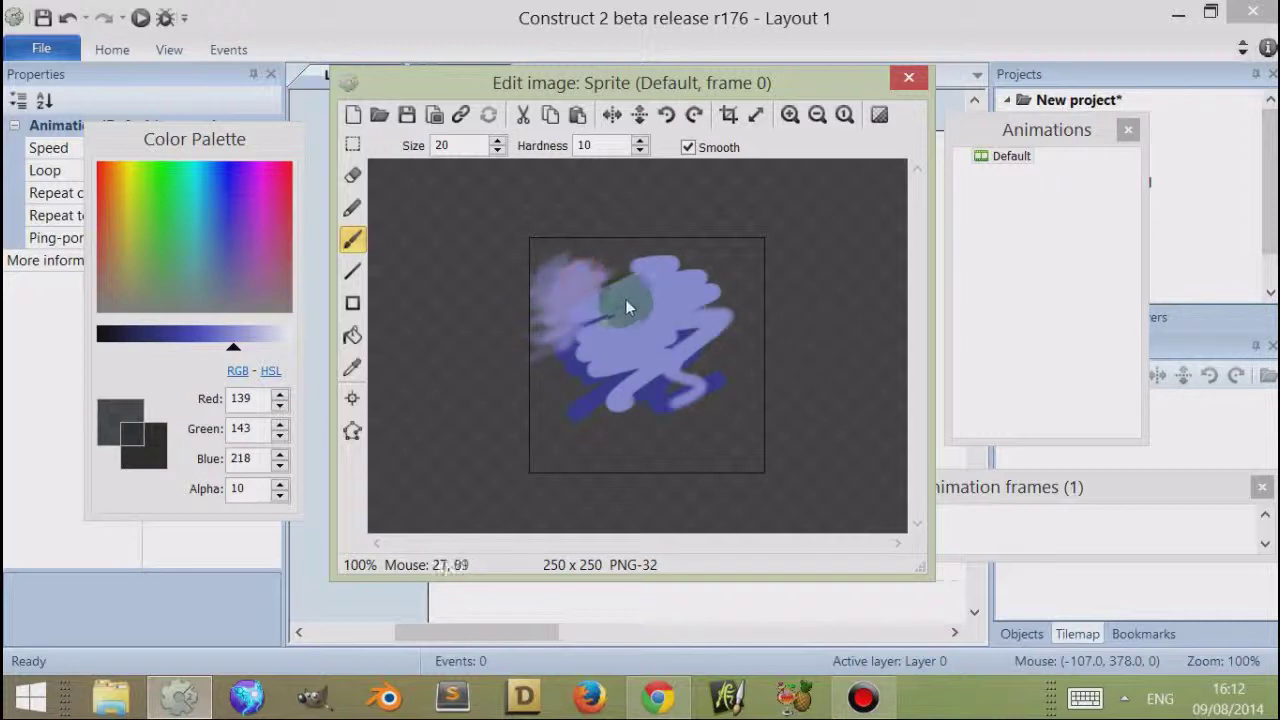
- Set the color to near-white (RGB 251, 251, 254) and build up soft strokes over the upper part of the drawing
{"action": "left_click_drag", "start_coordinate": [268, 335], "coordinate": [289, 335]}
{"action": "left_click", "coordinate": [608, 303]}
{"action": "mouse_move", "coordinate": [643, 274]}
{"action": "left_mouse_down"}
{"action": "mouse_move", "coordinate": [681, 287]}
{"action": "mouse_move", "coordinate": [678, 307]}
{"action": "mouse_move", "coordinate": [619, 336]}
{"action": "mouse_move", "coordinate": [649, 340]}
{"action": "mouse_move", "coordinate": [658, 280]}
{"action": "mouse_move", "coordinate": [634, 289]}
{"action": "mouse_move", "coordinate": [692, 309]}
{"action": "left_mouse_up"}
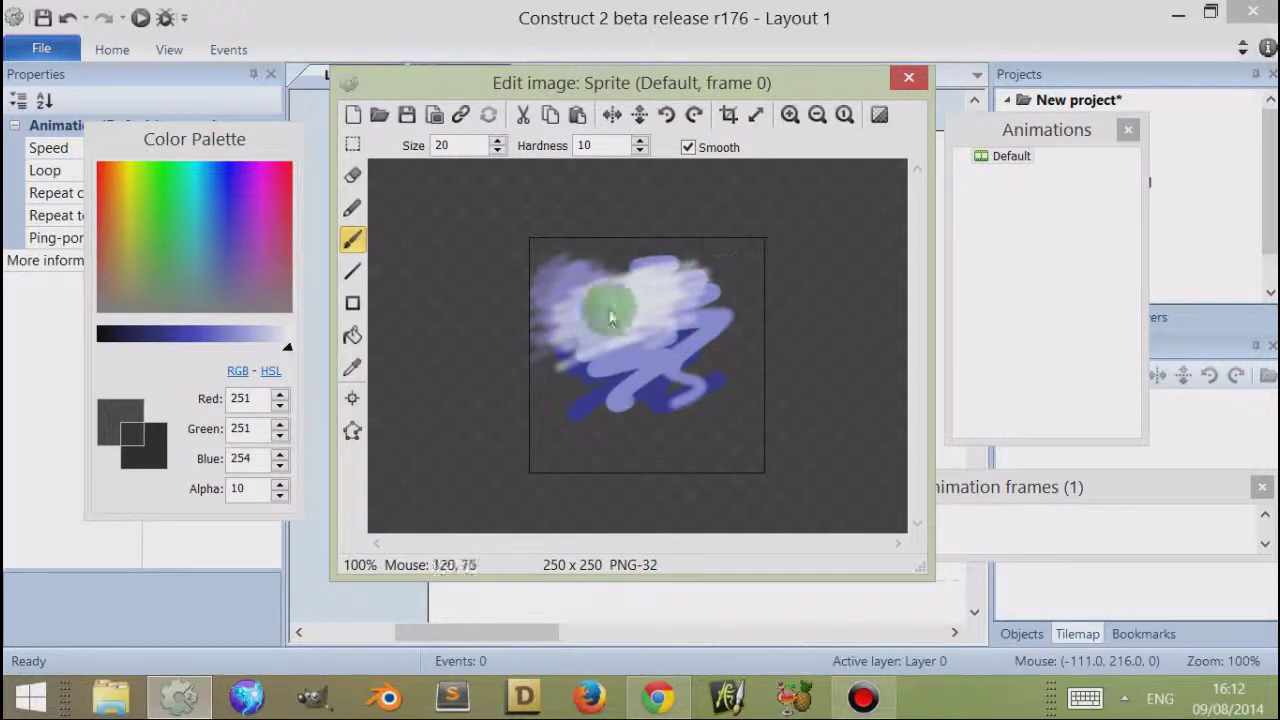
{"action": "left_click_drag", "start_coordinate": [610, 318], "coordinate": [660, 281]}
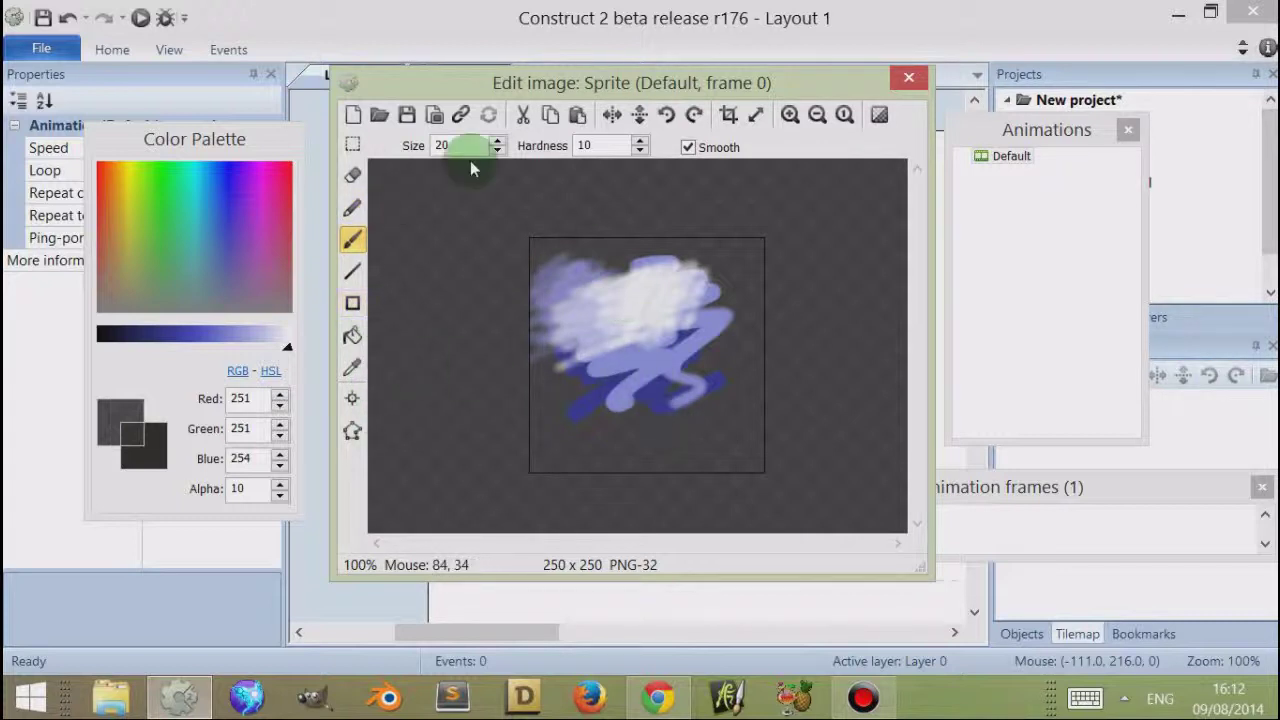
- Move the Animation frames window out from behind the image editor so that frame 0 can be seen
{"action": "left_click_drag", "start_coordinate": [990, 488], "coordinate": [995, 530]}
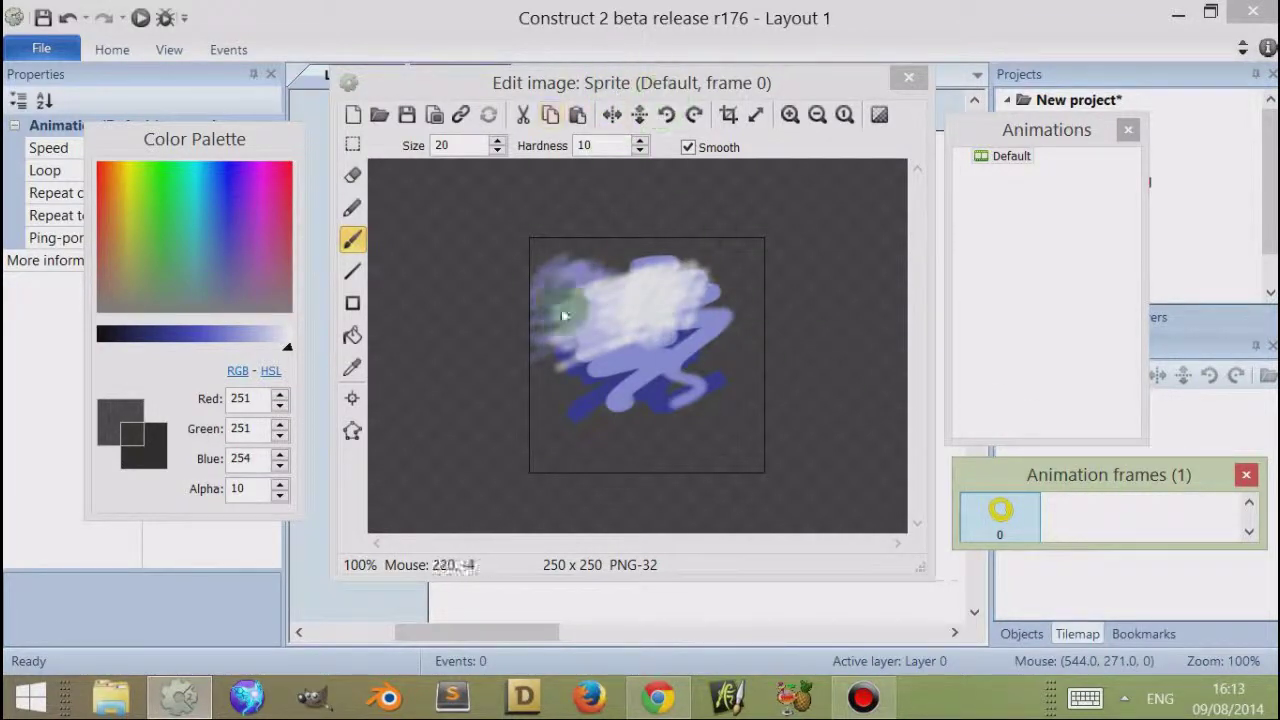
{"action": "mouse_move", "coordinate": [566, 383]}
{"action": "left_mouse_down"}
{"action": "mouse_move", "coordinate": [674, 325]}
{"action": "mouse_move", "coordinate": [651, 432]}
{"action": "left_mouse_up"}
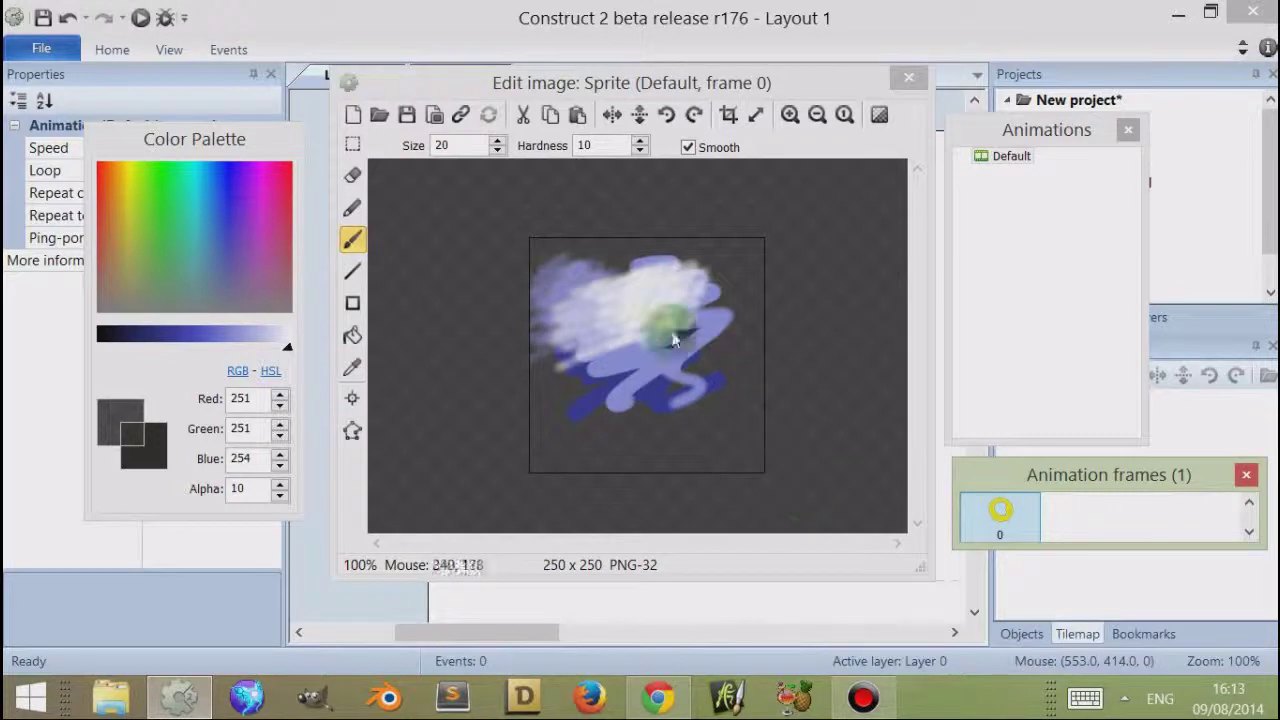
- Draw faint horizontal lines near the image's bottom with the Line tool, first at thickness 2 and again at thickness 20
{"action": "left_click", "coordinate": [353, 271]}
{"action": "left_click_drag", "start_coordinate": [558, 436], "coordinate": [701, 437]}
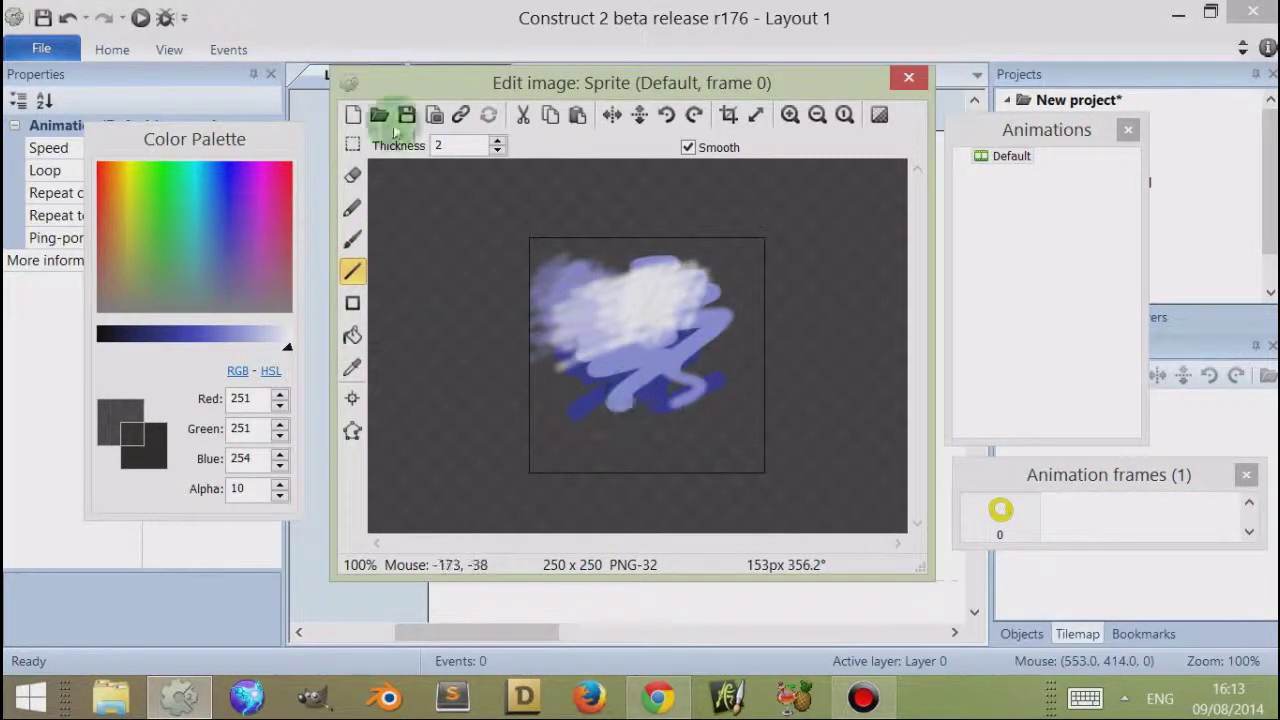
{"action": "double_click", "coordinate": [452, 146]}
{"action": "type", "text": "0"}
{"action": "left_click_drag", "start_coordinate": [742, 445], "coordinate": [540, 445]}
- Set the color's alpha to 255 and draw several thick, opaque near-white lines across the lower part of the image
{"action": "left_click", "coordinate": [293, 496]}
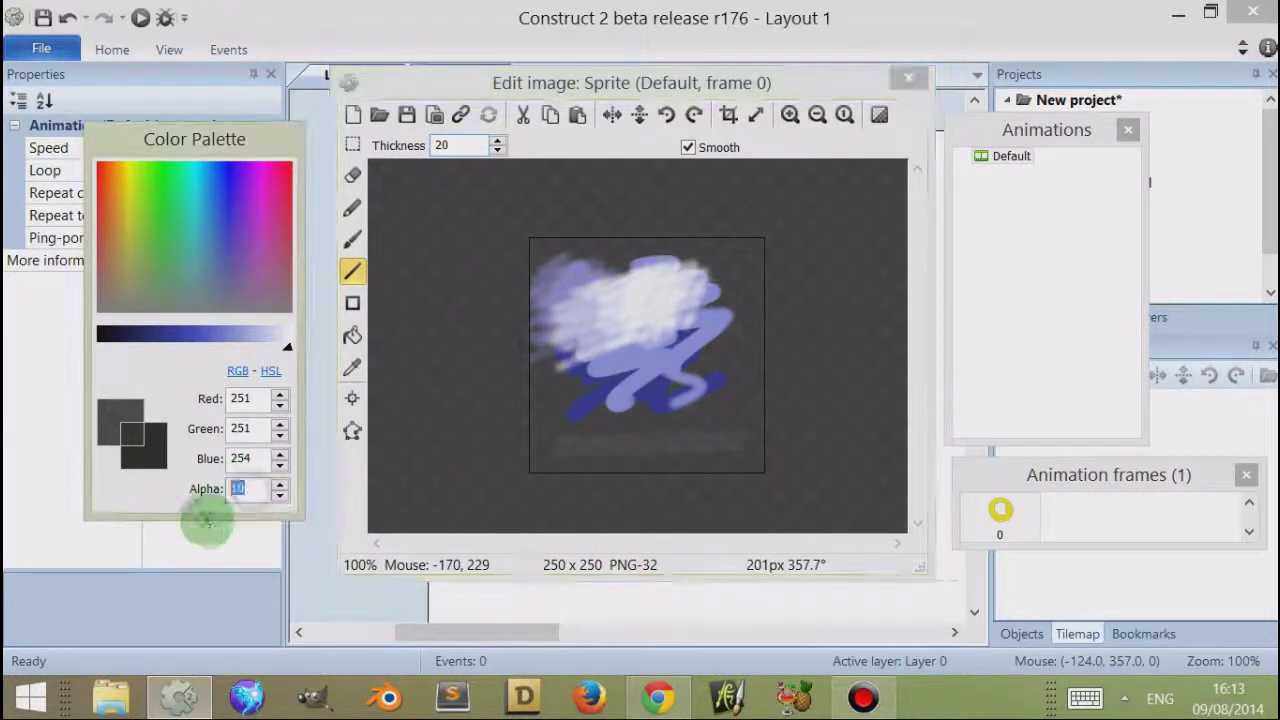
{"action": "type", "text": "255"}
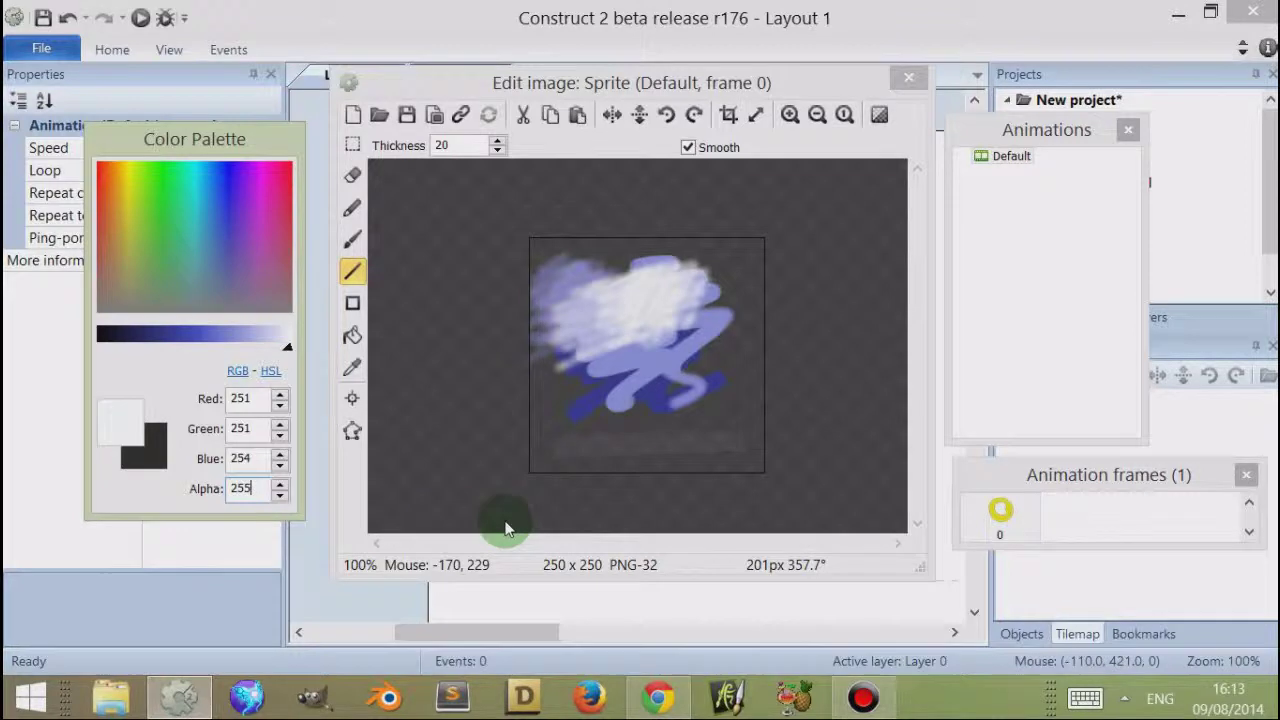
{"action": "left_click_drag", "start_coordinate": [572, 446], "coordinate": [740, 444]}
{"action": "mouse_move", "coordinate": [704, 350]}
{"action": "left_mouse_down"}
{"action": "mouse_move", "coordinate": [649, 289]}
{"action": "mouse_move", "coordinate": [749, 334]}
{"action": "mouse_move", "coordinate": [663, 414]}
{"action": "mouse_move", "coordinate": [683, 380]}
{"action": "left_mouse_up"}
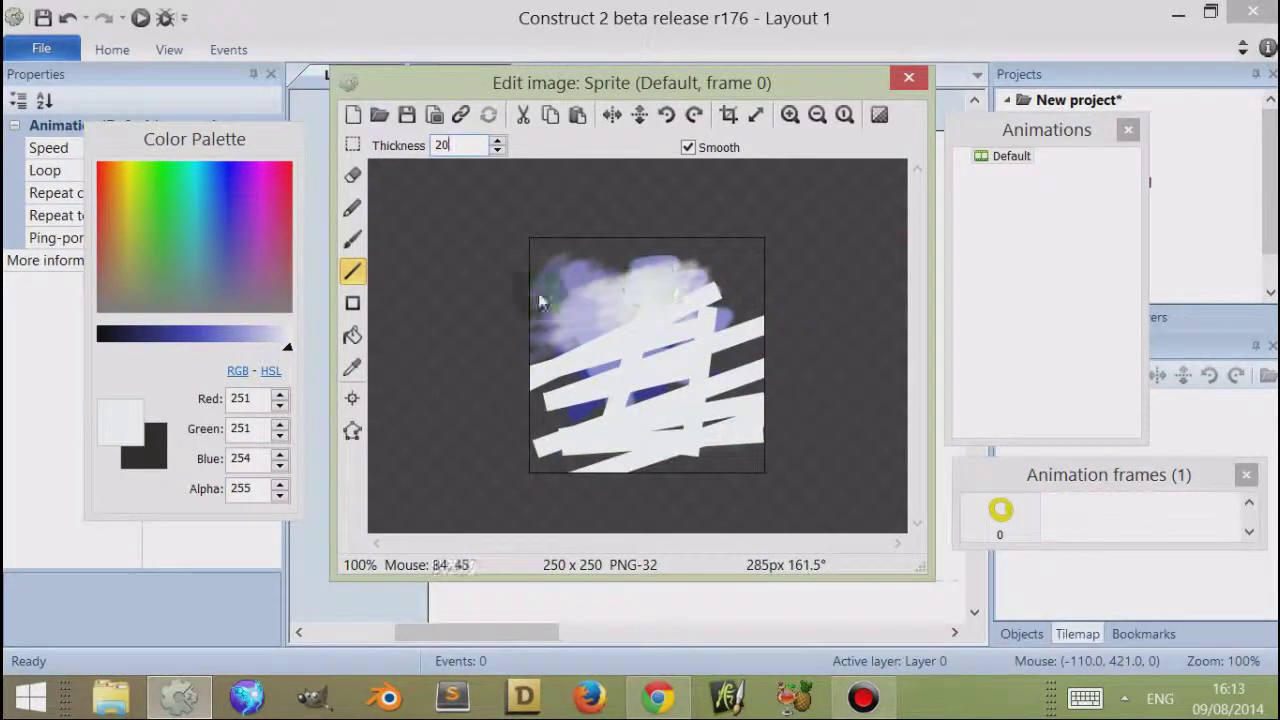
- Draw a thick near-white line across the drawing's upper part and cut an X through it using the transparent color sampled from the empty background
{"action": "left_click_drag", "start_coordinate": [534, 296], "coordinate": [730, 297]}
{"action": "right_click", "coordinate": [560, 260]}
{"action": "right_click", "coordinate": [705, 268]}
{"action": "right_click", "coordinate": [606, 274]}
{"action": "right_click", "coordinate": [603, 243]}
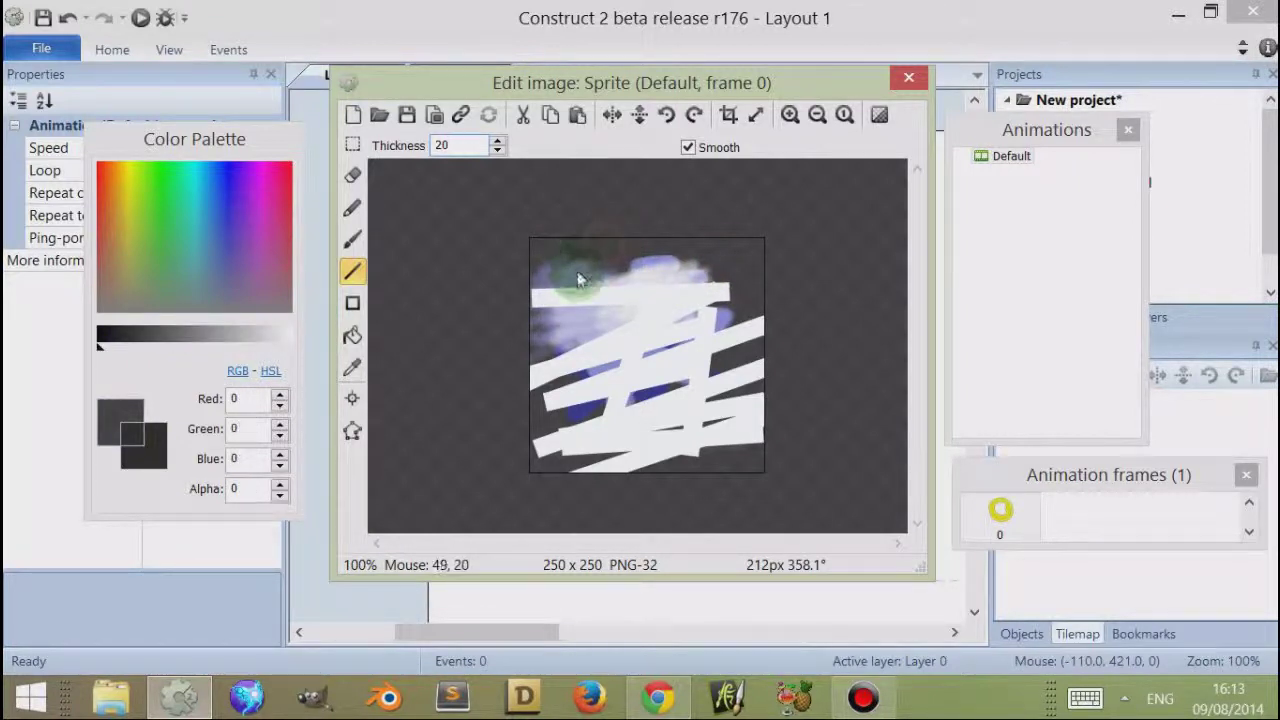
{"action": "left_click_drag", "start_coordinate": [582, 278], "coordinate": [705, 418]}
{"action": "left_click_drag", "start_coordinate": [692, 290], "coordinate": [630, 420]}
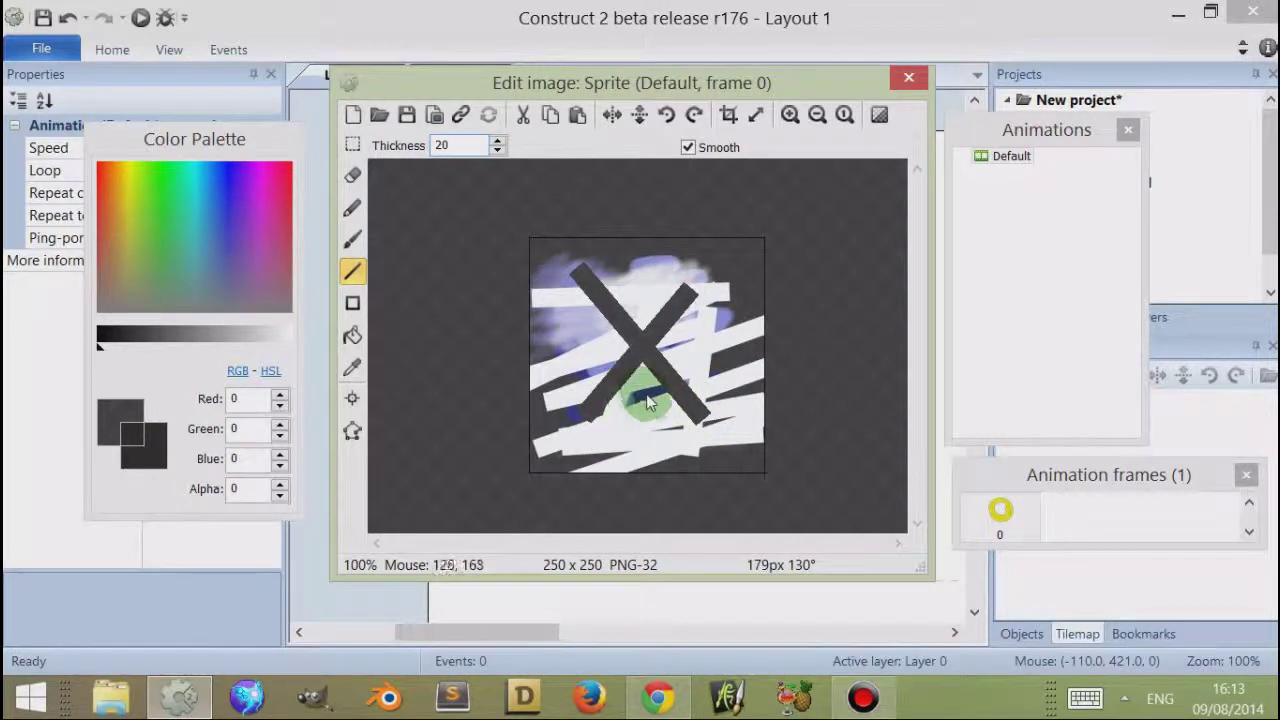
- Sample dark blue and then light blue (RGB 192, 195, 234) from the drawing, and cover the whole image with rectangles in the light blue
{"action": "right_click", "coordinate": [646, 403]}
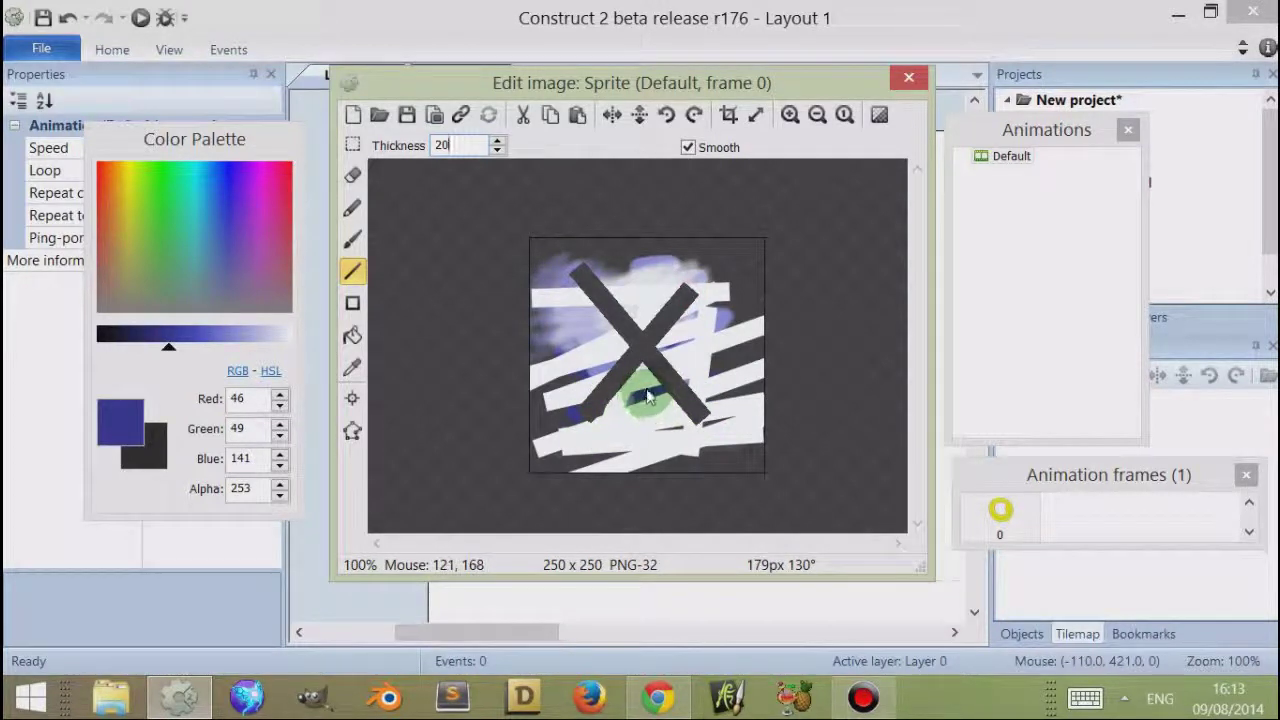
{"action": "left_click", "coordinate": [353, 369]}
{"action": "left_click", "coordinate": [580, 318]}
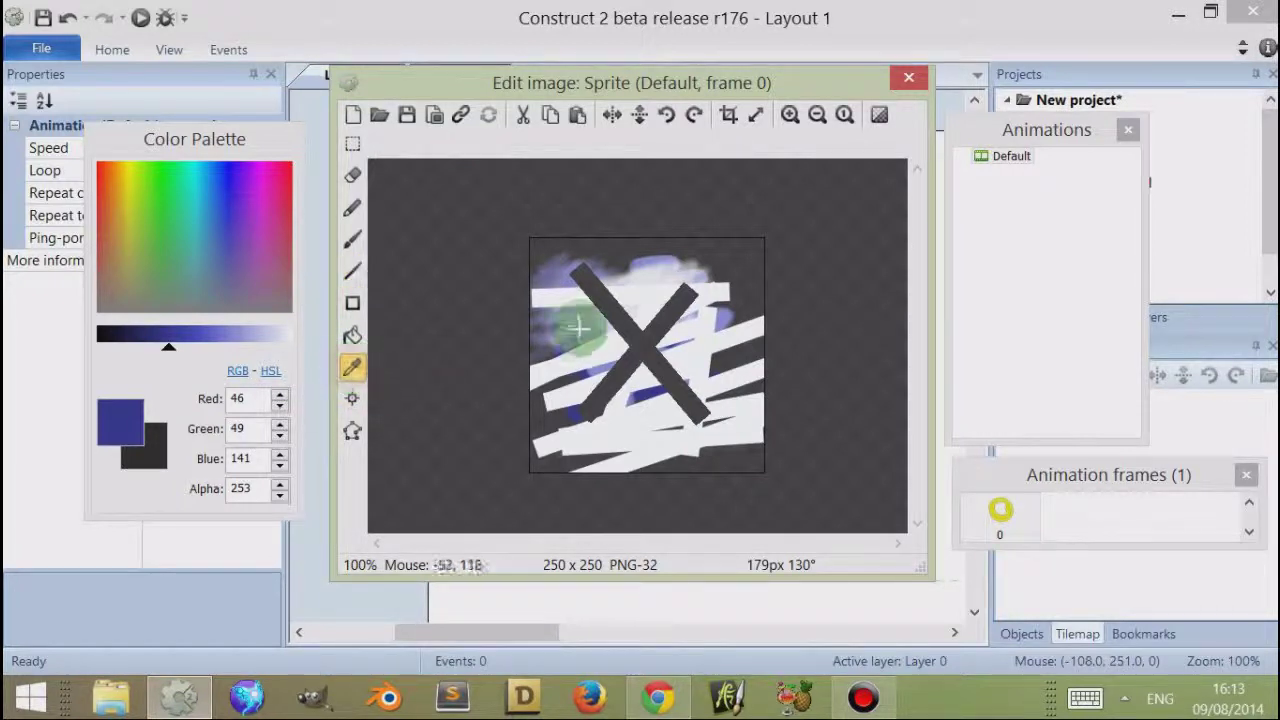
{"action": "left_click", "coordinate": [352, 303]}
{"action": "left_click_drag", "start_coordinate": [578, 263], "coordinate": [628, 363]}
{"action": "left_click_drag", "start_coordinate": [690, 427], "coordinate": [735, 397]}
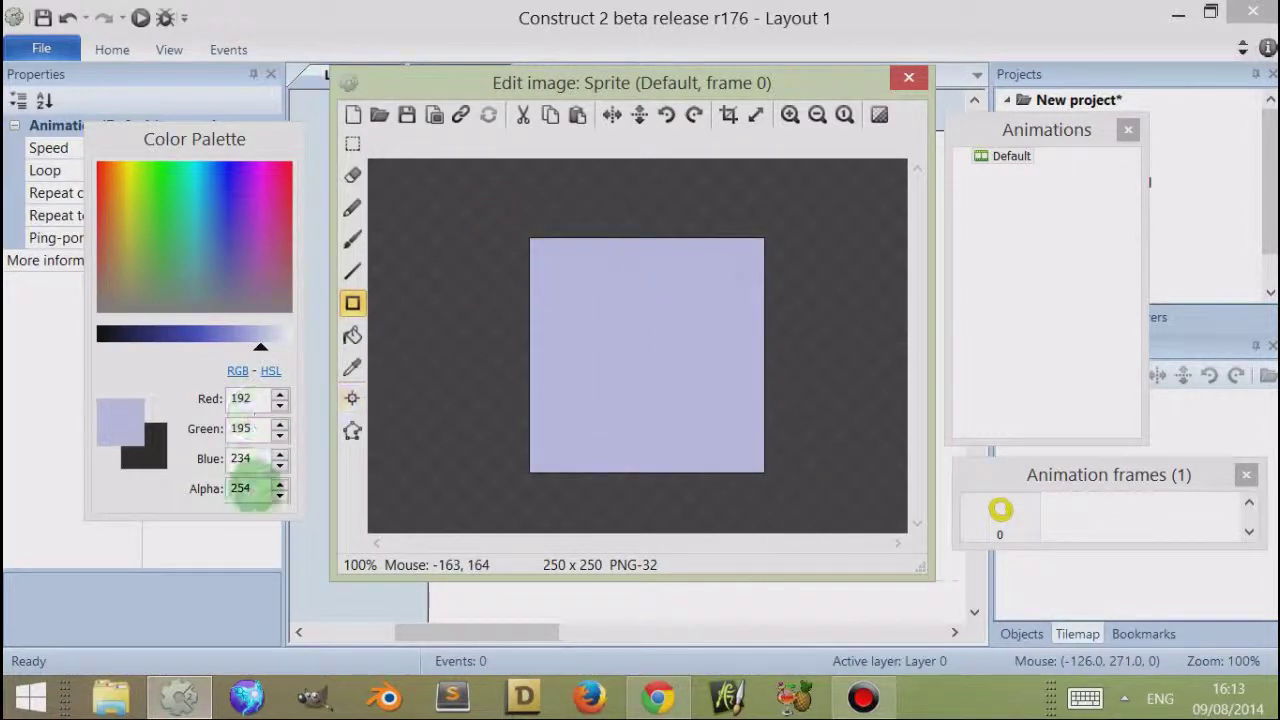
- Set the color to dark blue (RGB 18, 20, 54) with alpha 10 and draw overlapping translucent rectangles all over the image
{"action": "double_click", "coordinate": [251, 488]}
{"action": "type", "text": "10"}
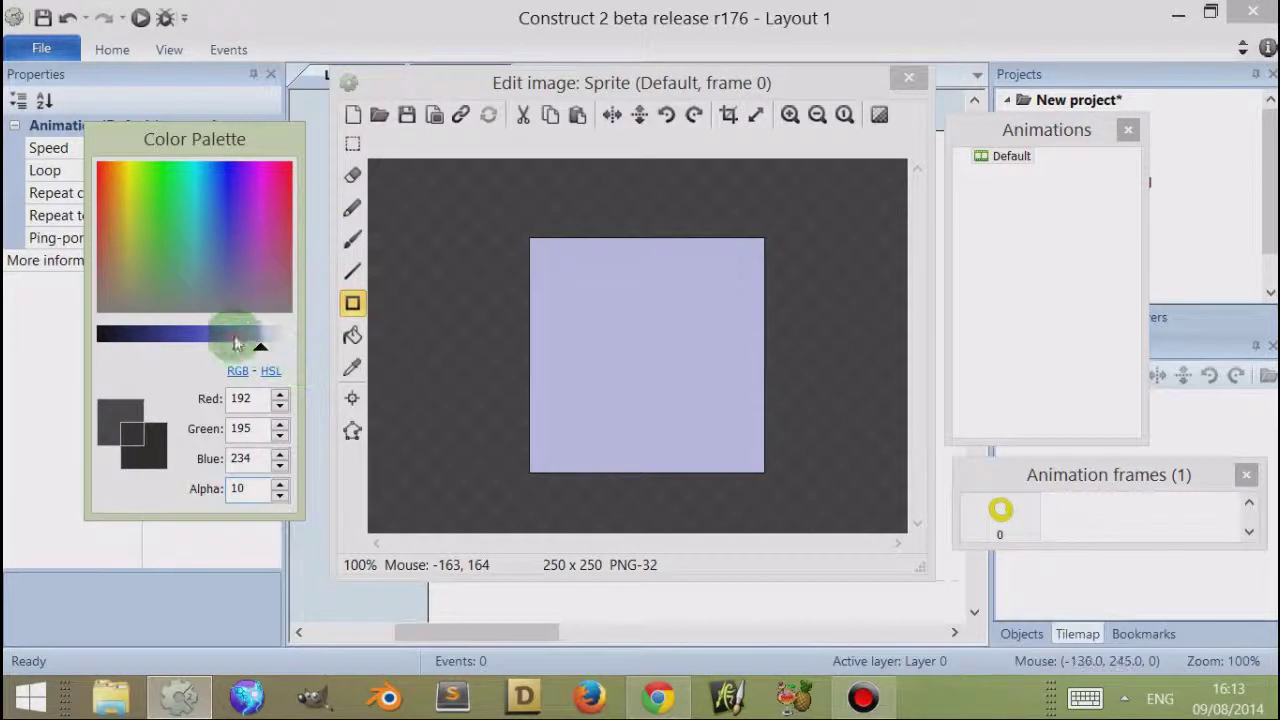
{"action": "left_click", "coordinate": [570, 284]}
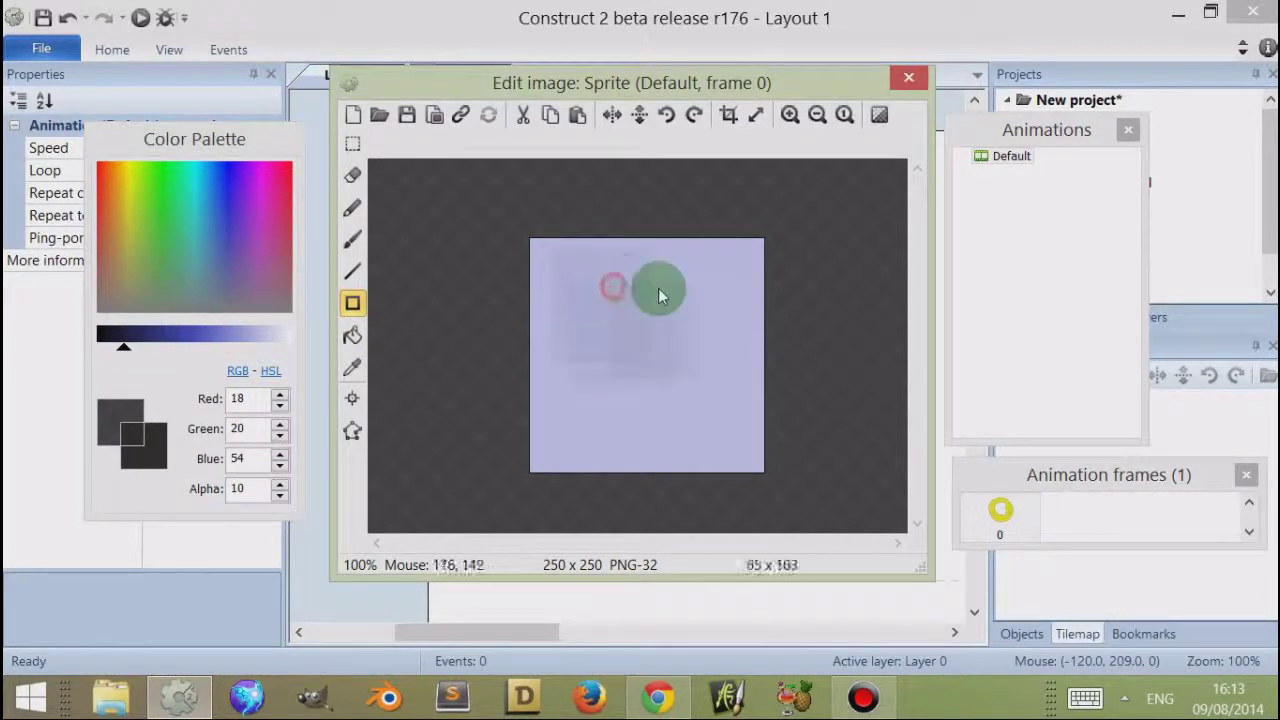
{"action": "left_click_drag", "start_coordinate": [629, 268], "coordinate": [731, 380]}
{"action": "left_click_drag", "start_coordinate": [657, 334], "coordinate": [686, 417]}
{"action": "left_click_drag", "start_coordinate": [557, 400], "coordinate": [603, 457]}
{"action": "left_click_drag", "start_coordinate": [516, 348], "coordinate": [566, 370]}
{"action": "left_click_drag", "start_coordinate": [546, 286], "coordinate": [580, 289]}
{"action": "left_click_drag", "start_coordinate": [737, 346], "coordinate": [709, 449]}
{"action": "left_click_drag", "start_coordinate": [715, 283], "coordinate": [783, 318]}
- Fill several areas of the image with the alpha 10 dark blue using the Fill tool at tolerance 16
{"action": "left_click", "coordinate": [352, 336]}
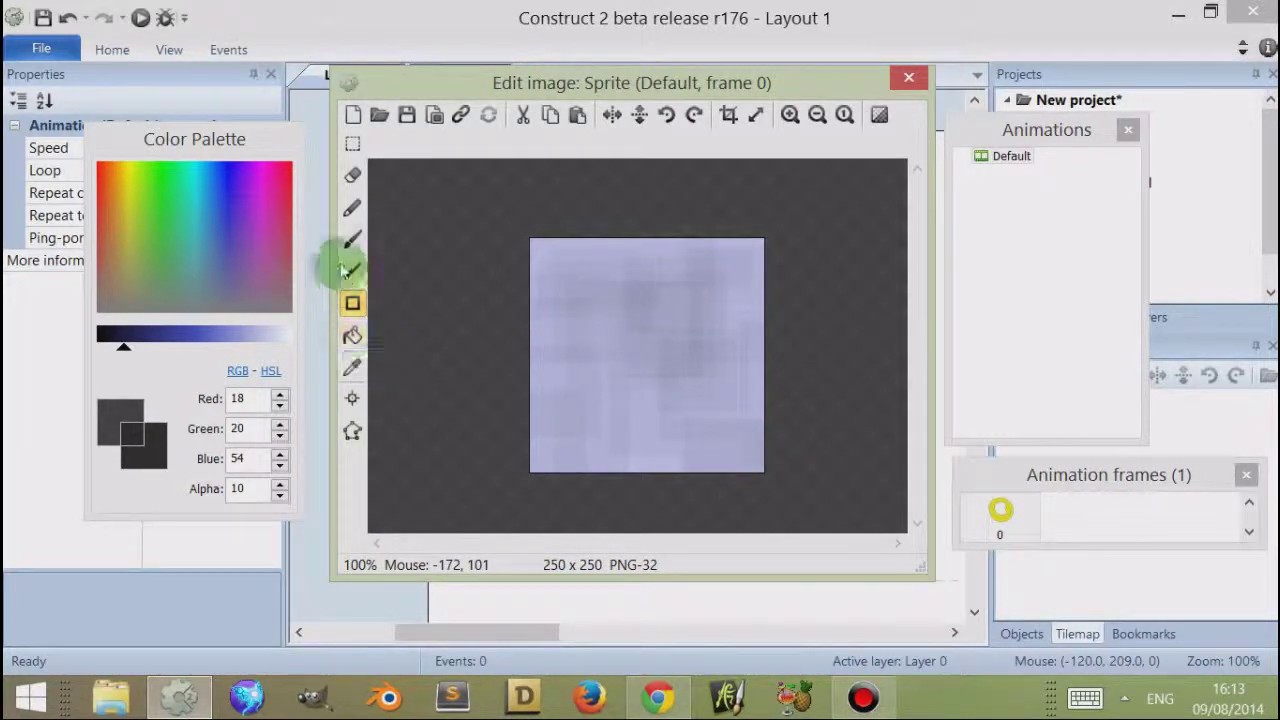
{"action": "left_click", "coordinate": [351, 334]}
{"action": "left_click", "coordinate": [661, 332]}
{"action": "left_click", "coordinate": [567, 410]}
{"action": "left_click", "coordinate": [635, 460]}
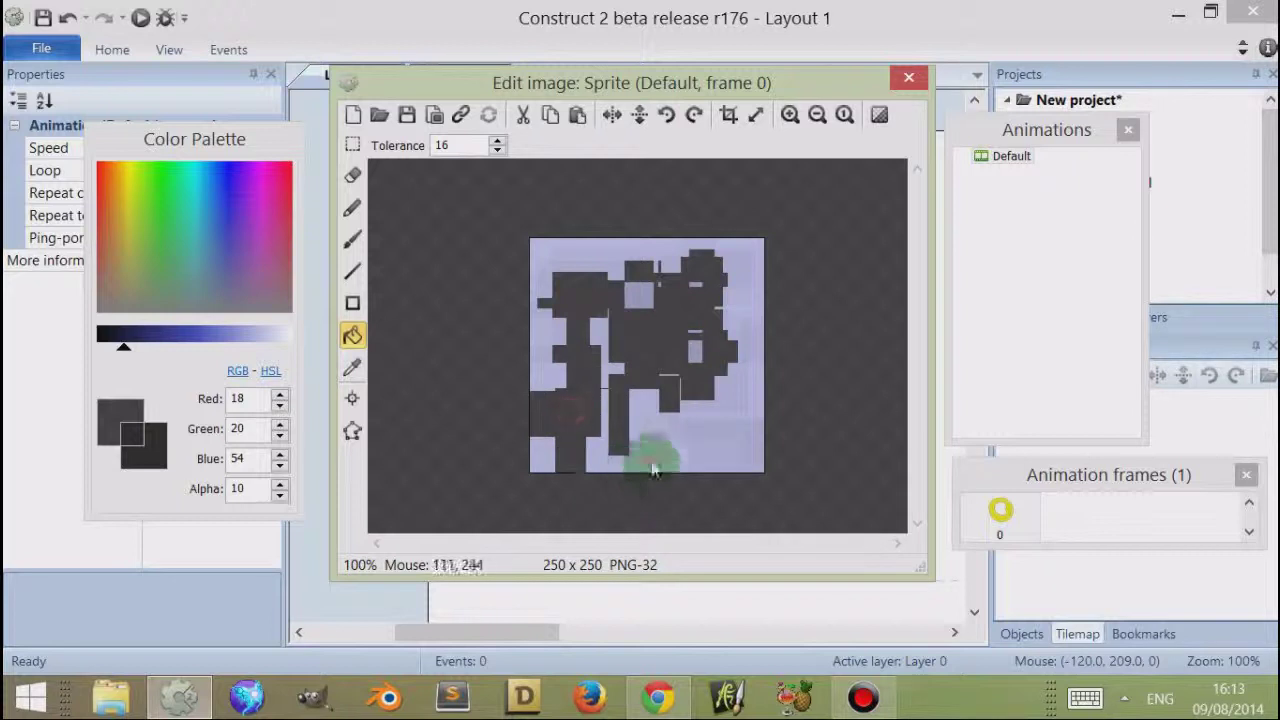
{"action": "left_click", "coordinate": [757, 357]}
{"action": "left_click", "coordinate": [740, 290]}
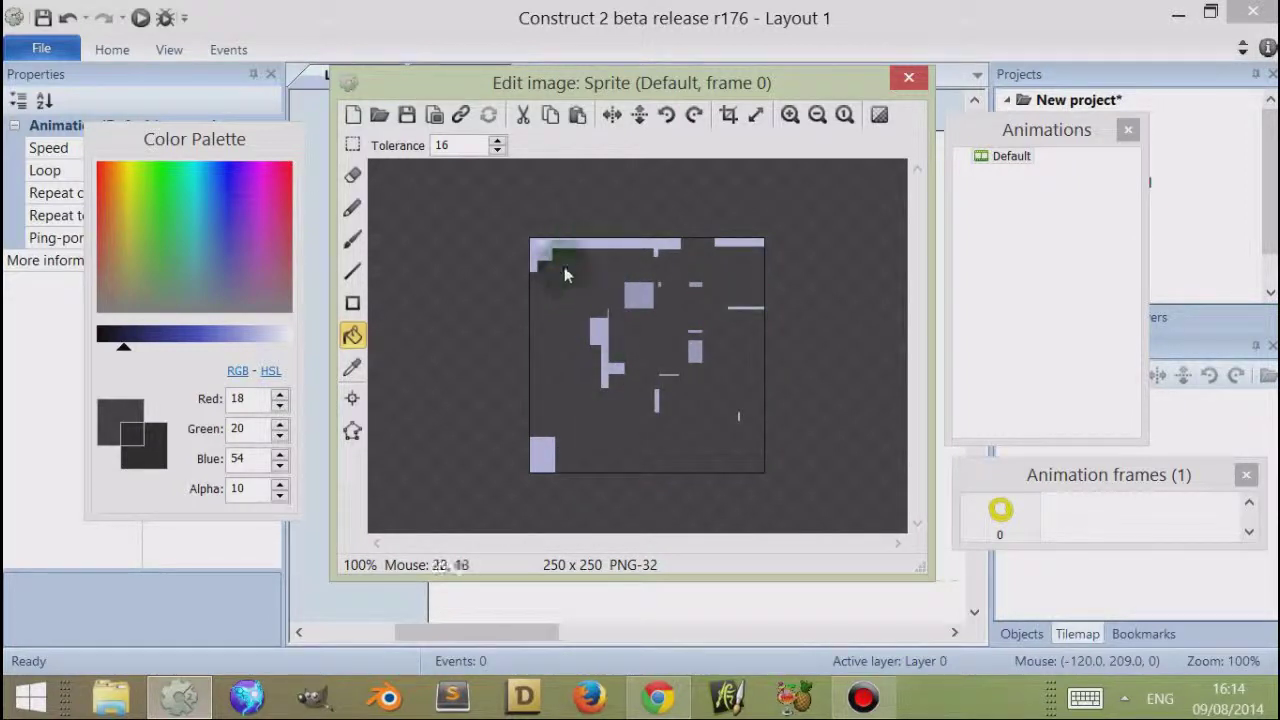
- Select the entire image with the rectangle selection and delete its contents
{"action": "left_click", "coordinate": [352, 144]}
{"action": "left_click_drag", "start_coordinate": [450, 196], "coordinate": [795, 486]}
{"action": "key", "text": "Delete"}
- Choose a medium blue (RGB 83, 89, 198) and fill the empty image with it at alpha 10
{"action": "left_click", "coordinate": [352, 335]}
{"action": "left_click", "coordinate": [490, 532]}
{"action": "left_click", "coordinate": [205, 344]}
{"action": "left_click", "coordinate": [603, 340]}
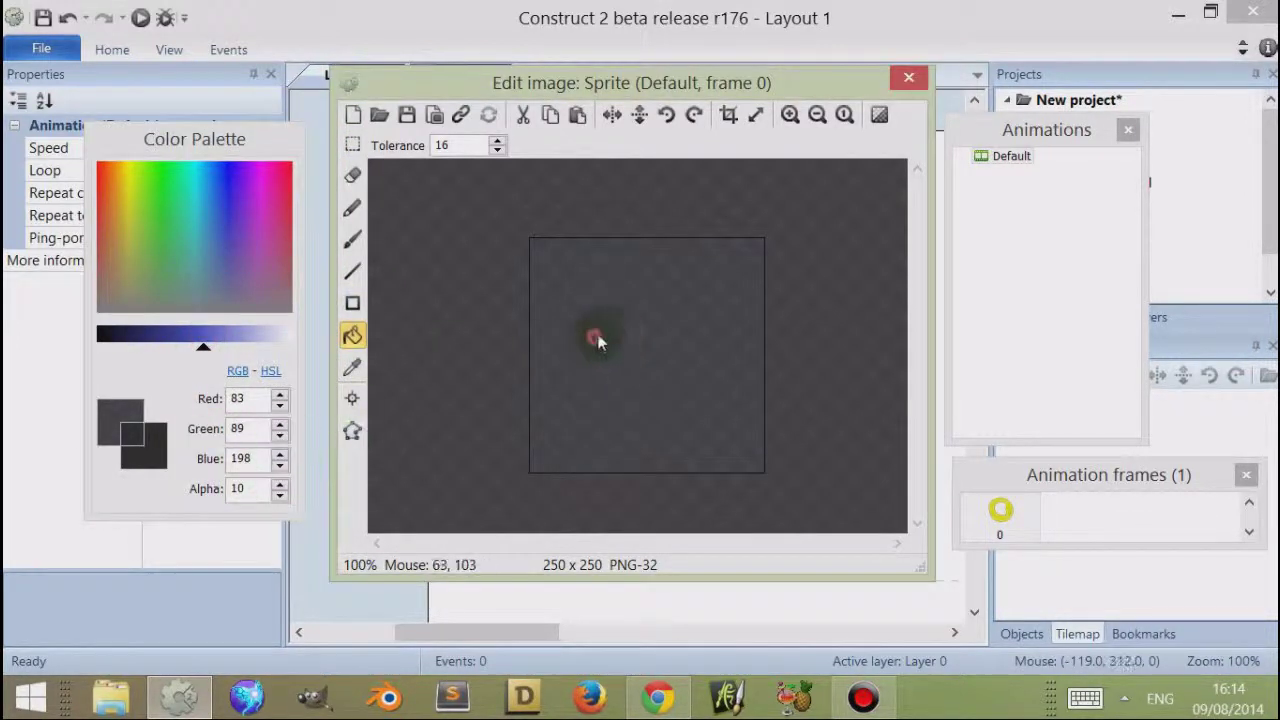
- Set the color's alpha to 255 and fill the whole image with opaque blue
{"action": "double_click", "coordinate": [245, 489]}
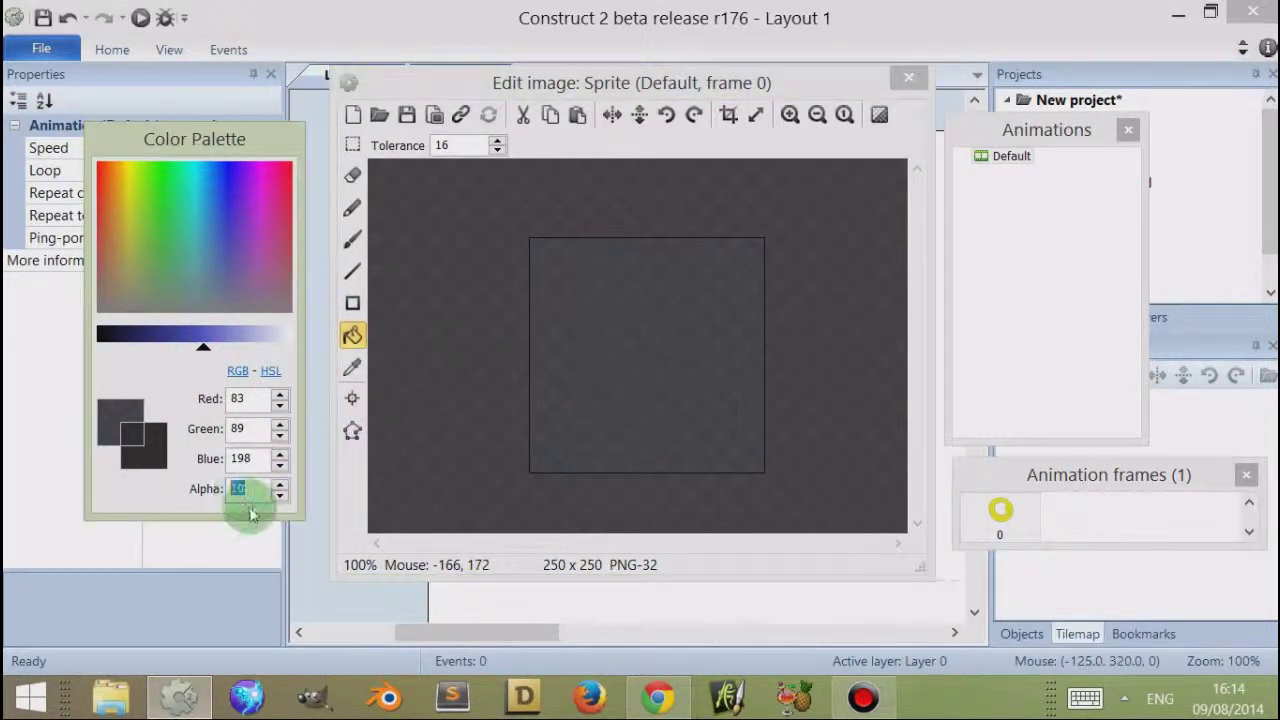
{"action": "type", "text": "255"}
{"action": "left_click", "coordinate": [600, 445]}
- Sample the fill color from the blue image with the color picker tool
{"action": "left_click", "coordinate": [352, 367]}
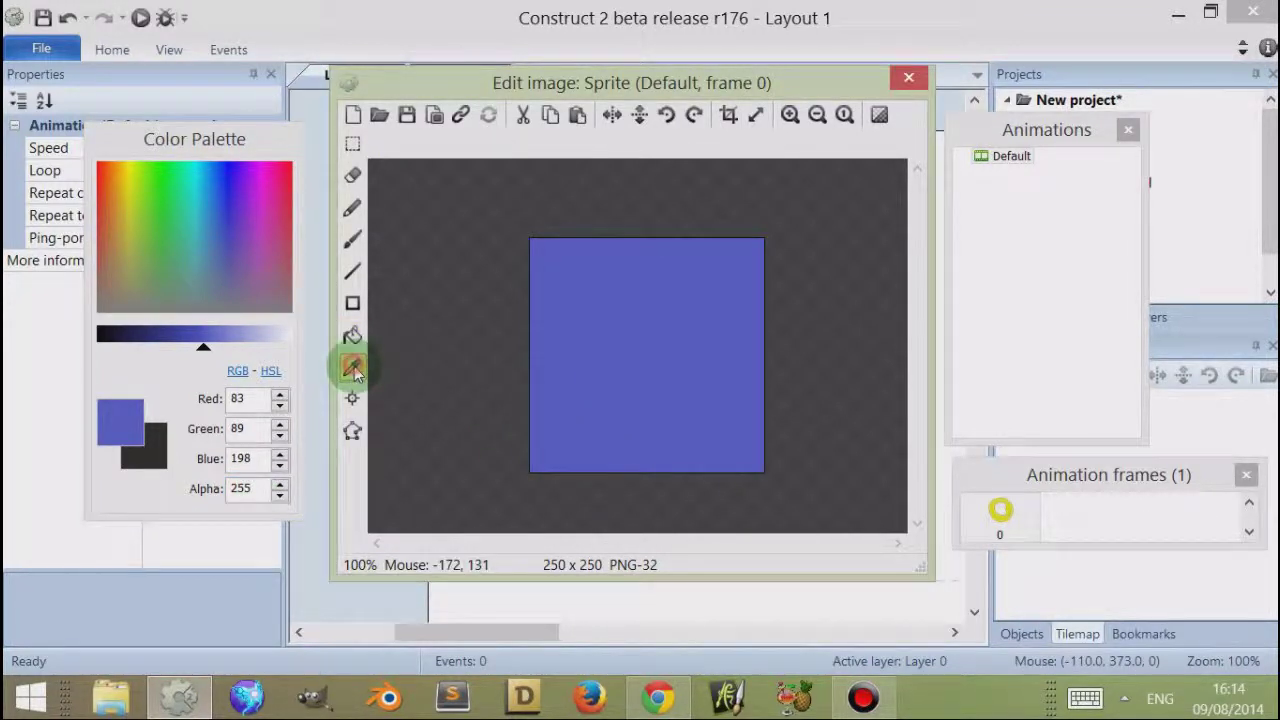
{"action": "left_click", "coordinate": [353, 367]}
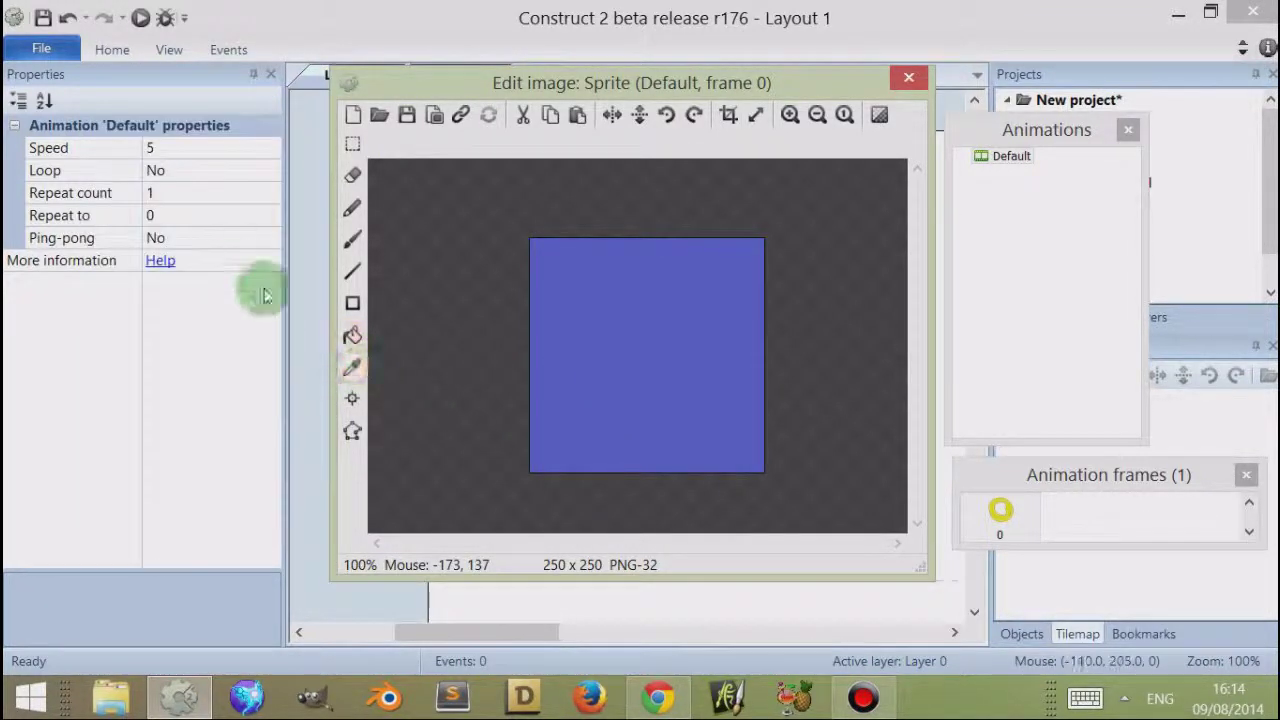
{"action": "left_click", "coordinate": [353, 367]}
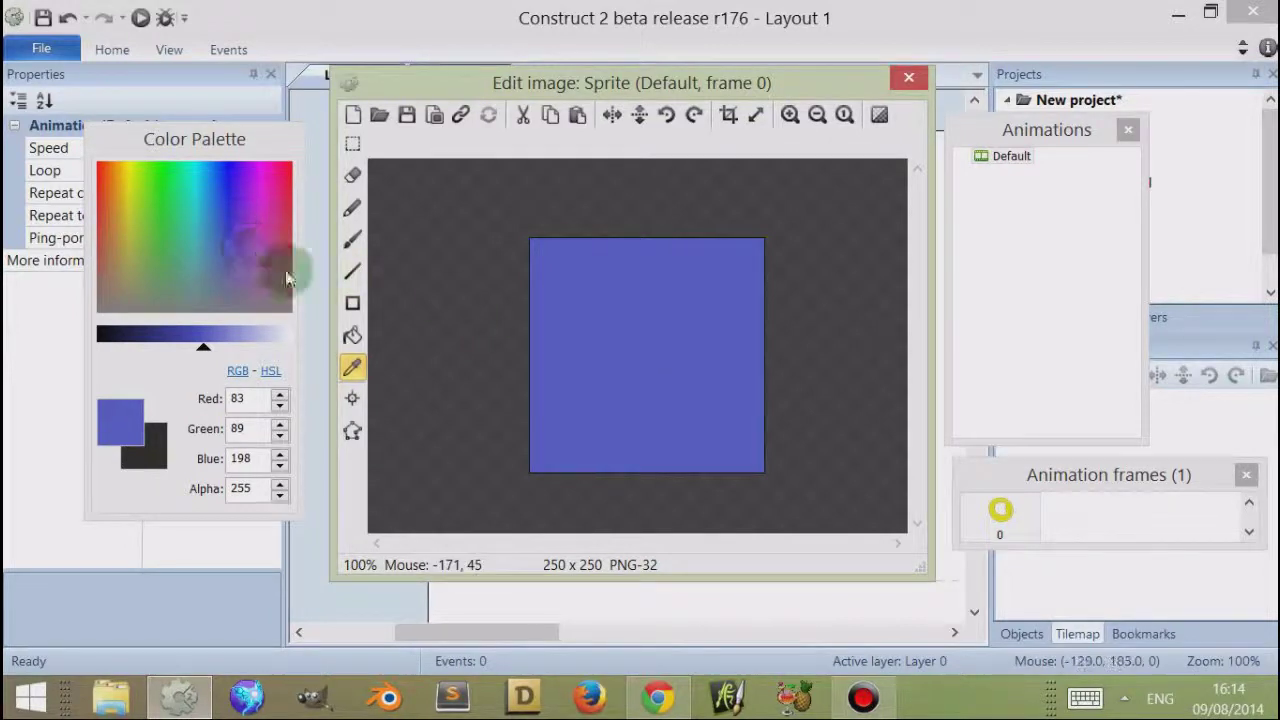
{"action": "left_click", "coordinate": [306, 295]}
{"action": "left_click", "coordinate": [680, 334]}
- Brush purple strokes (RGB 181, 39, 215) across the image's middle and red strokes (RGB 228, 26, 50) over them
{"action": "left_click", "coordinate": [352, 239]}
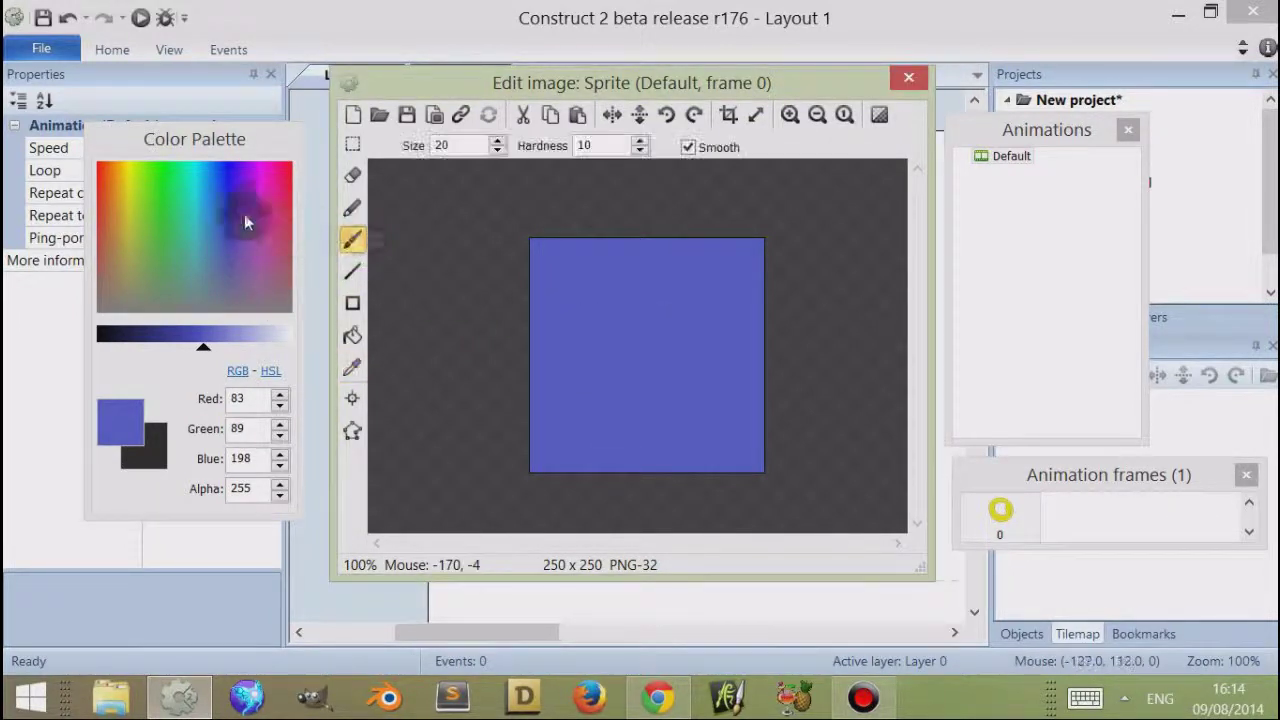
{"action": "left_click", "coordinate": [253, 212]}
{"action": "left_click_drag", "start_coordinate": [608, 309], "coordinate": [600, 398]}
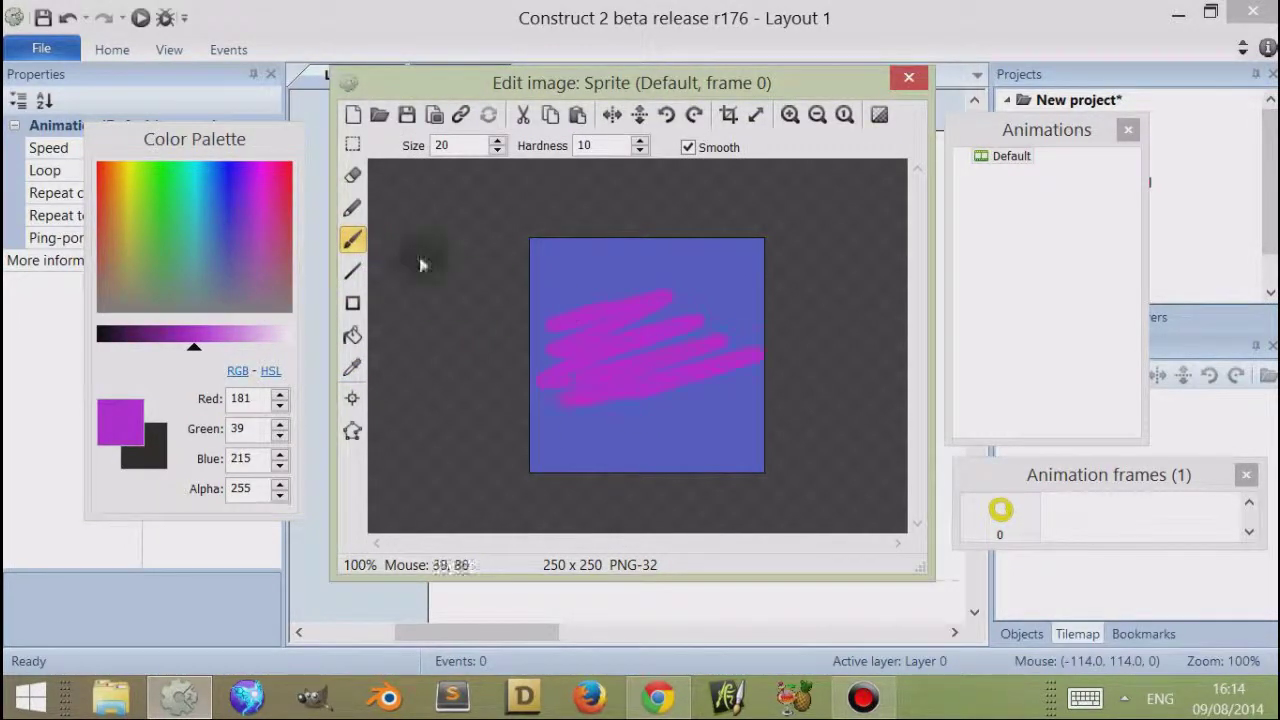
{"action": "left_click", "coordinate": [291, 199]}
{"action": "mouse_move", "coordinate": [585, 290]}
{"action": "left_mouse_down"}
{"action": "mouse_move", "coordinate": [700, 337]}
{"action": "mouse_move", "coordinate": [645, 400]}
{"action": "left_mouse_up"}
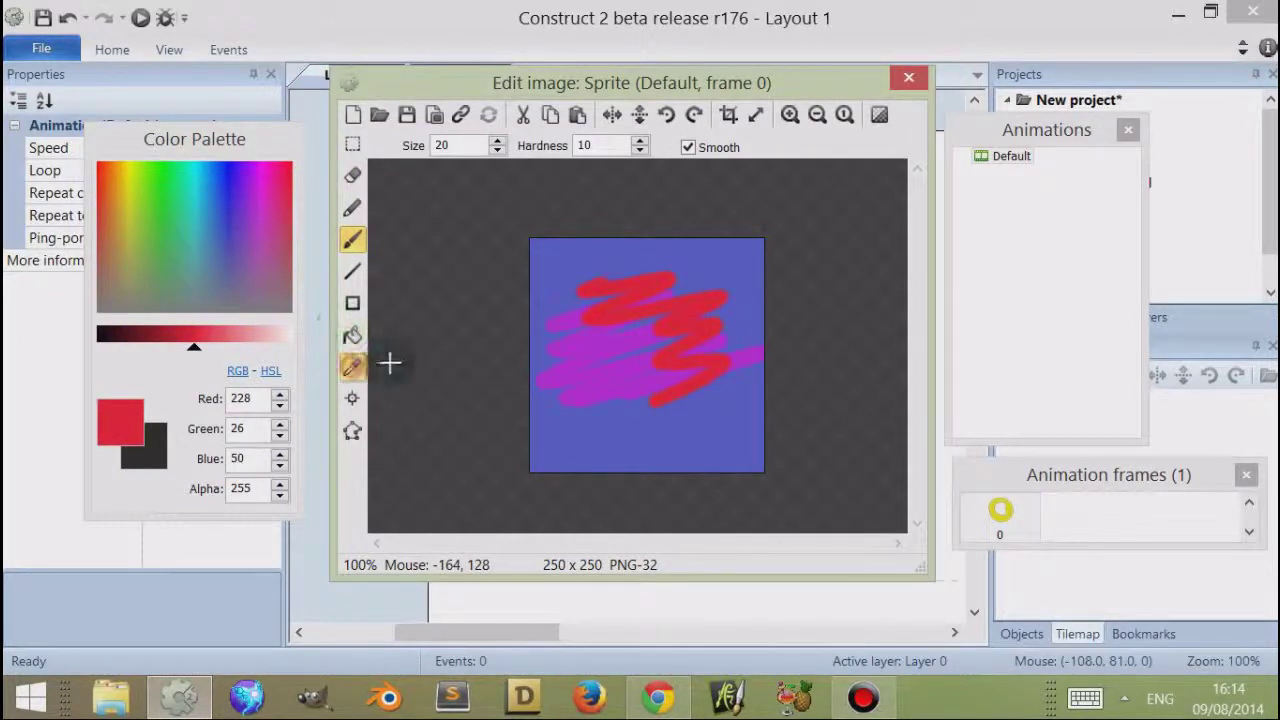
- Sample the blue background with the color picker, and sample red from the strokes directly while the Brush tool is active
{"action": "left_click", "coordinate": [352, 367]}
{"action": "left_click", "coordinate": [536, 262]}
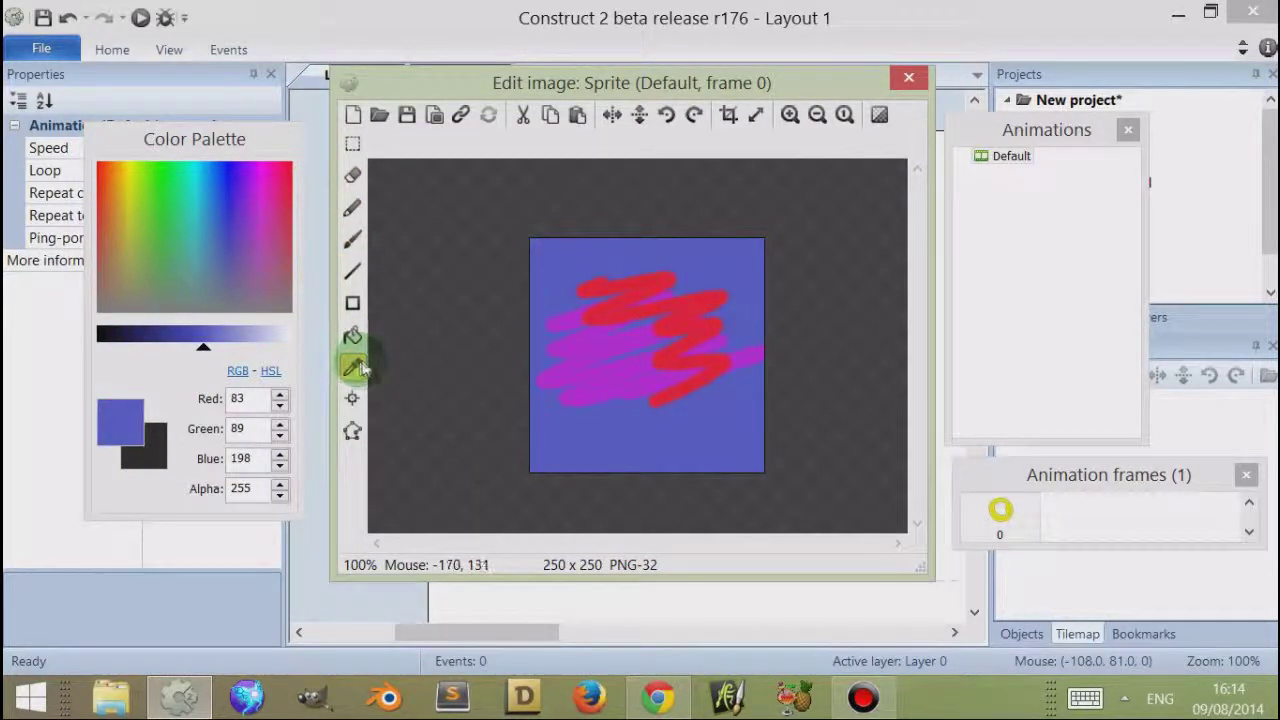
{"action": "left_click", "coordinate": [352, 239]}
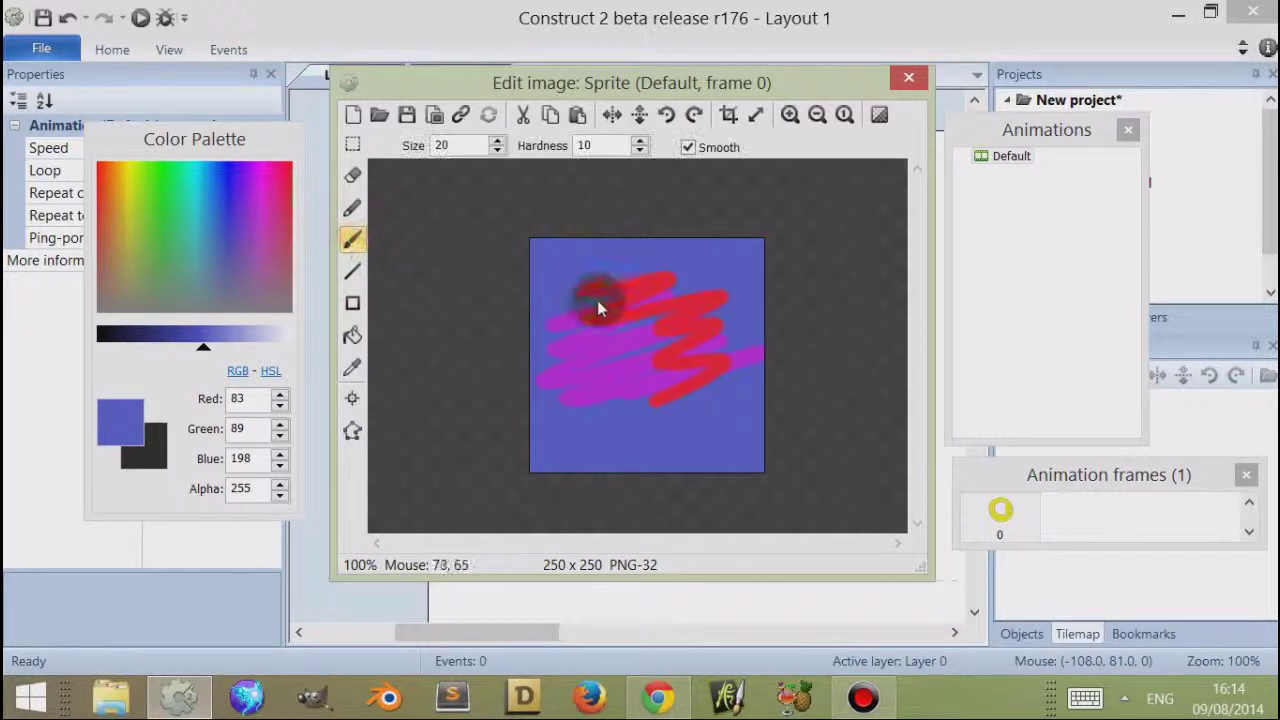
{"action": "left_click", "coordinate": [633, 298], "text": "alt"}
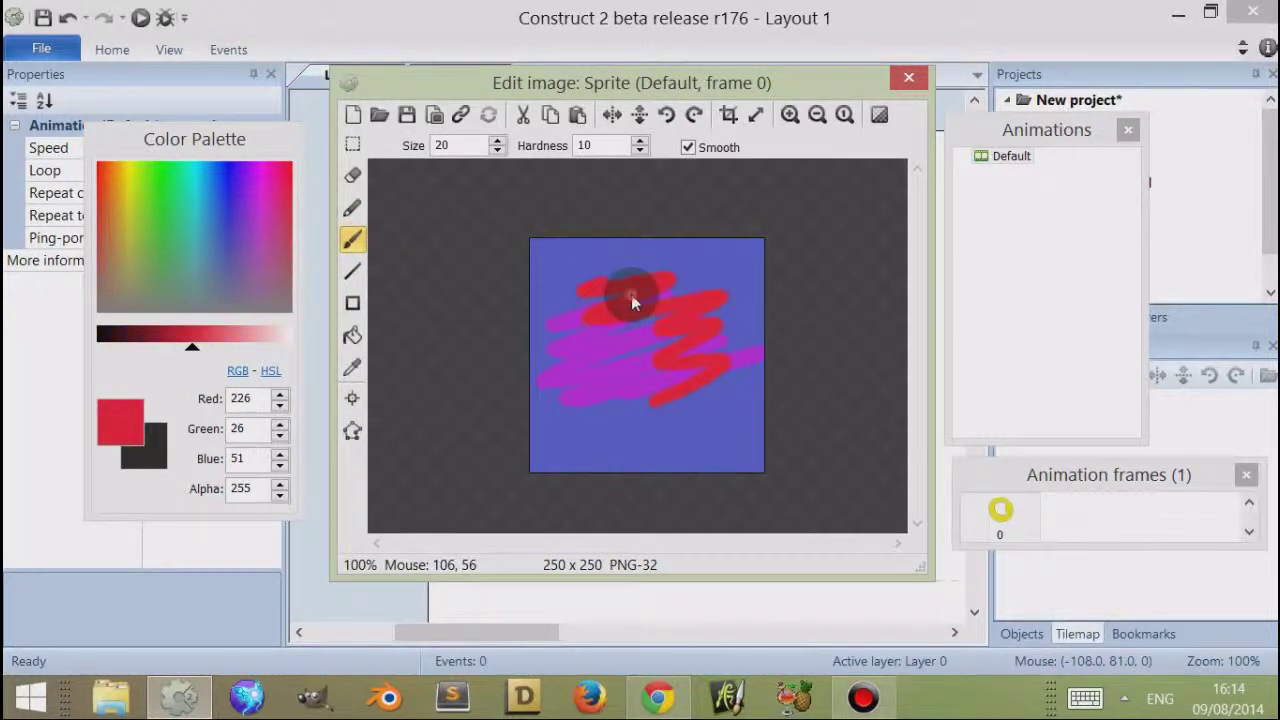
{"action": "left_click", "coordinate": [650, 286], "text": "alt"}
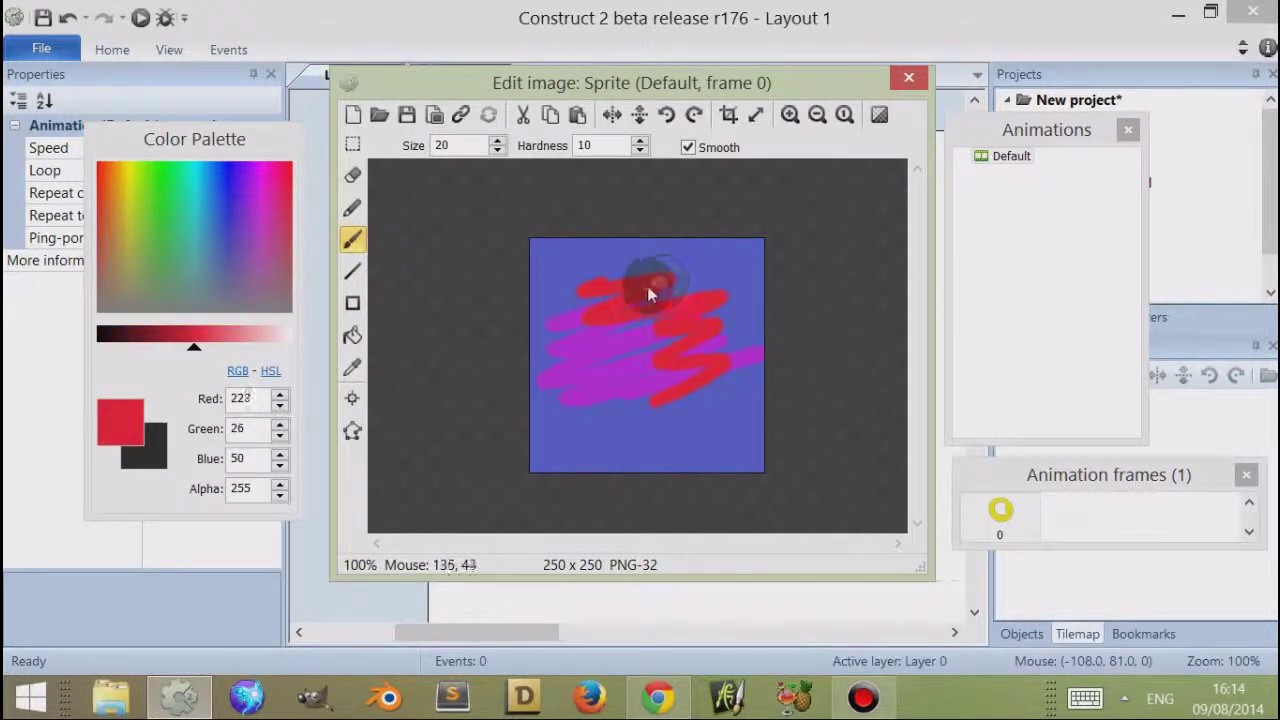
- Display the sprite's collision polygon and close the image editor to return to the layout
{"action": "left_click", "coordinate": [352, 433]}
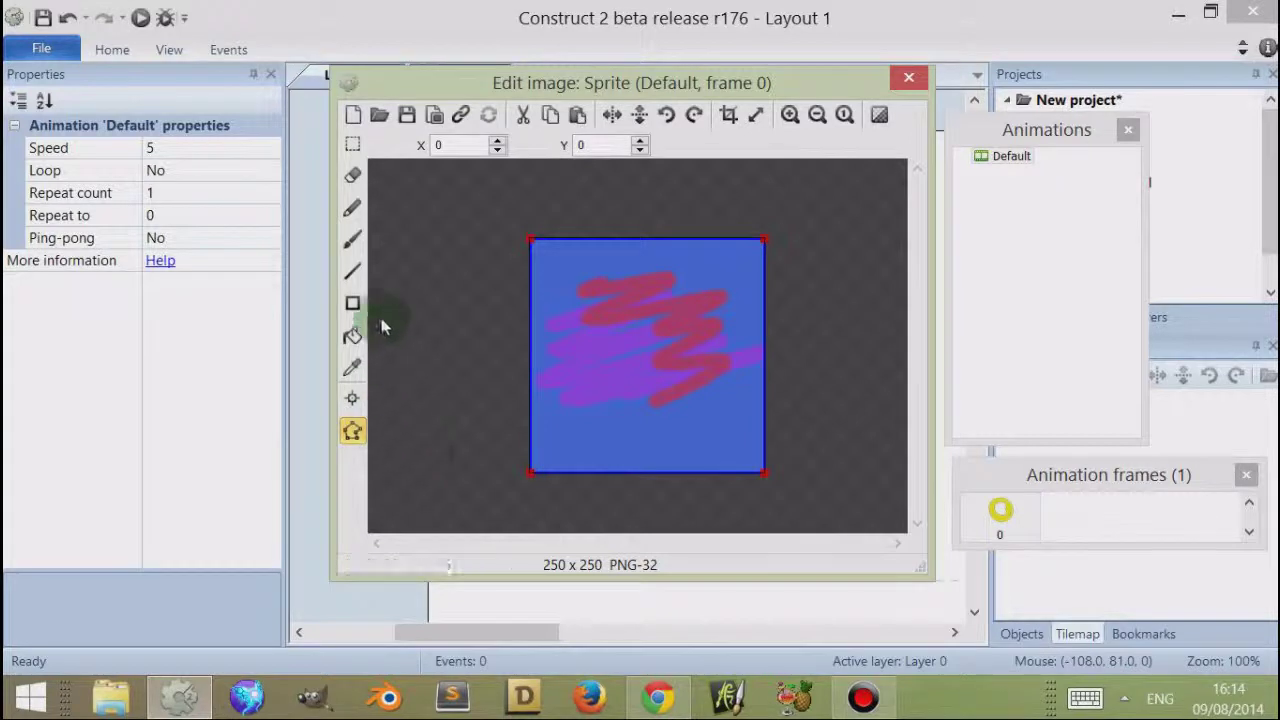
{"action": "left_click", "coordinate": [906, 77]}
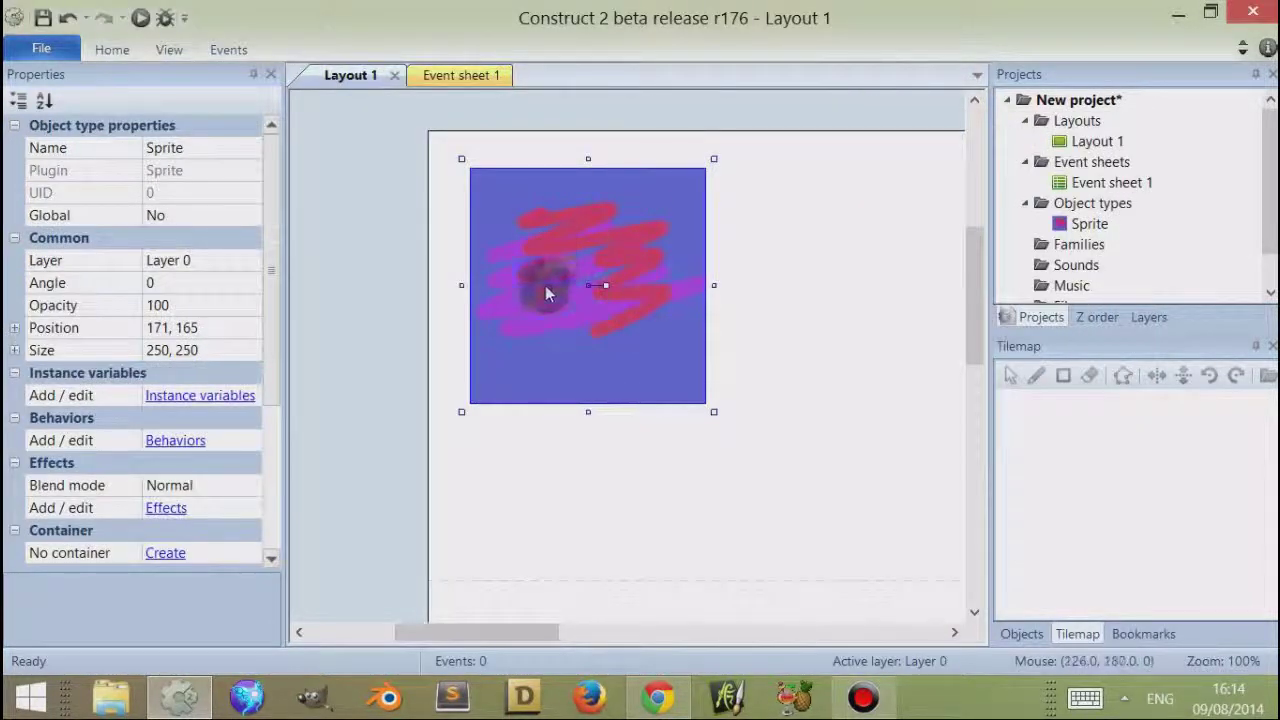
- Move the sprite slightly down and to the left on the layout and look through its remaining properties
{"action": "left_click_drag", "start_coordinate": [585, 267], "coordinate": [580, 271]}
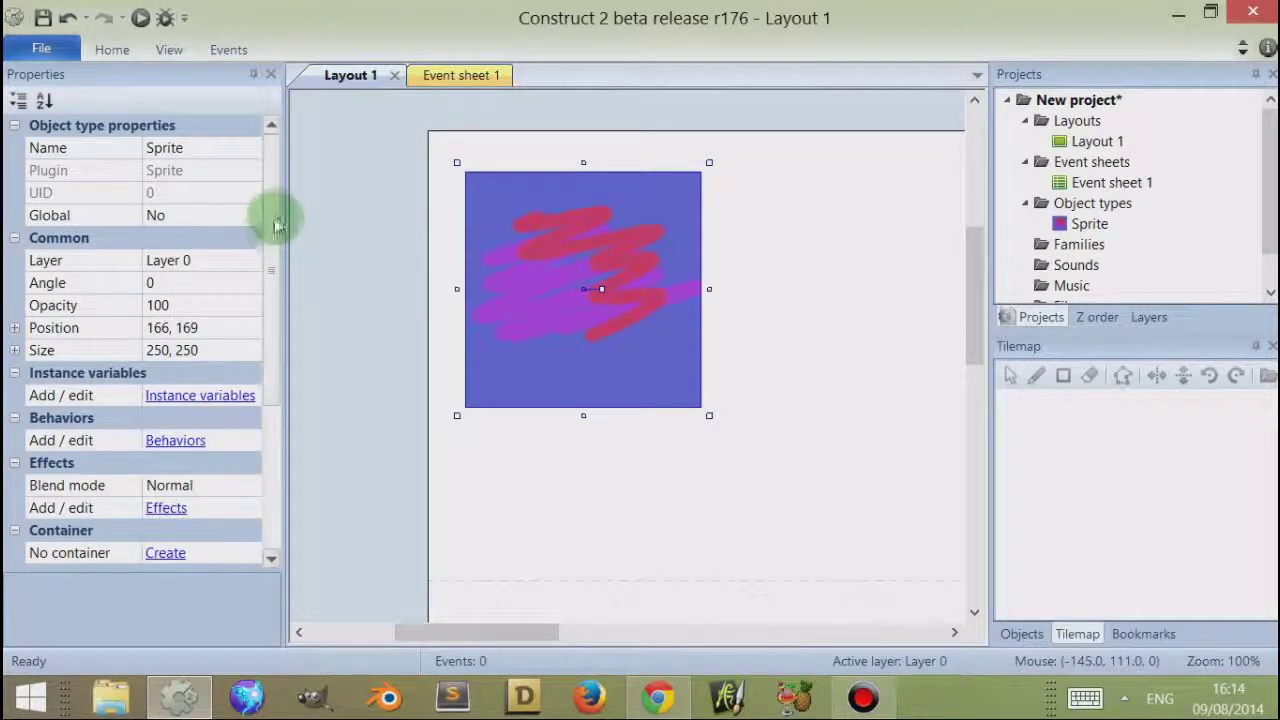
{"action": "left_click_drag", "start_coordinate": [280, 203], "coordinate": [277, 366]}
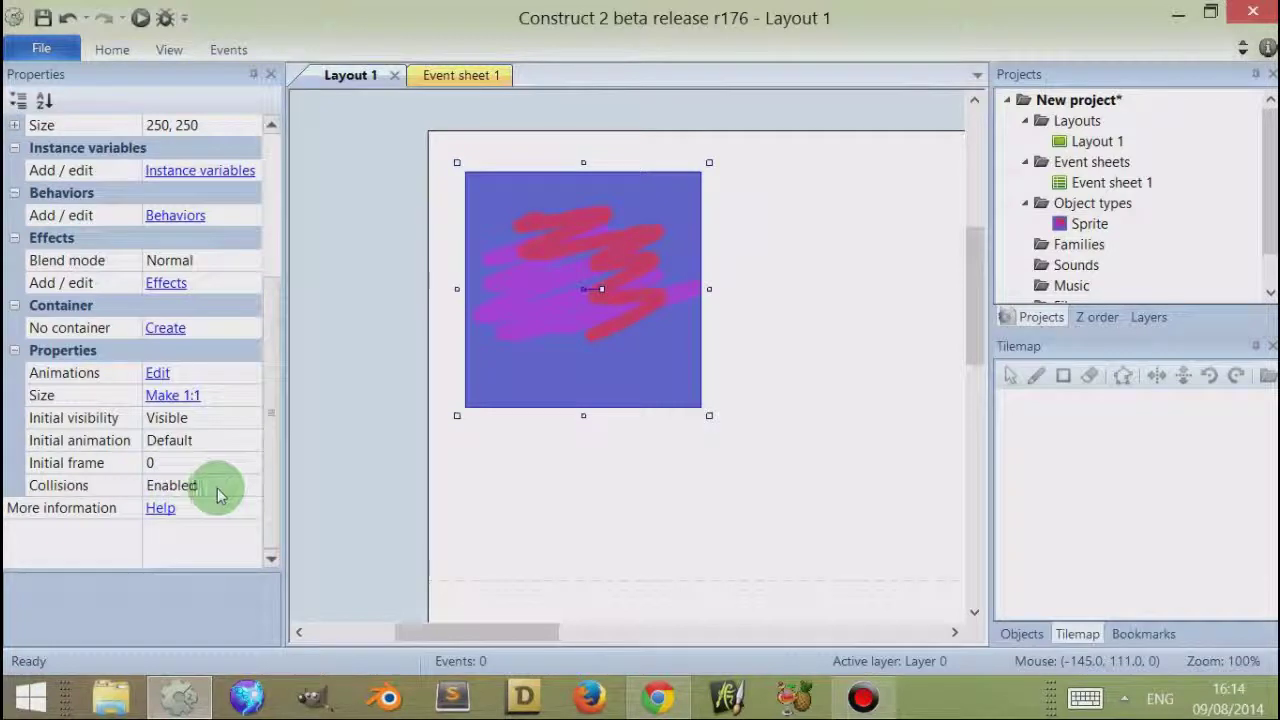
{"action": "left_click", "coordinate": [549, 264]}
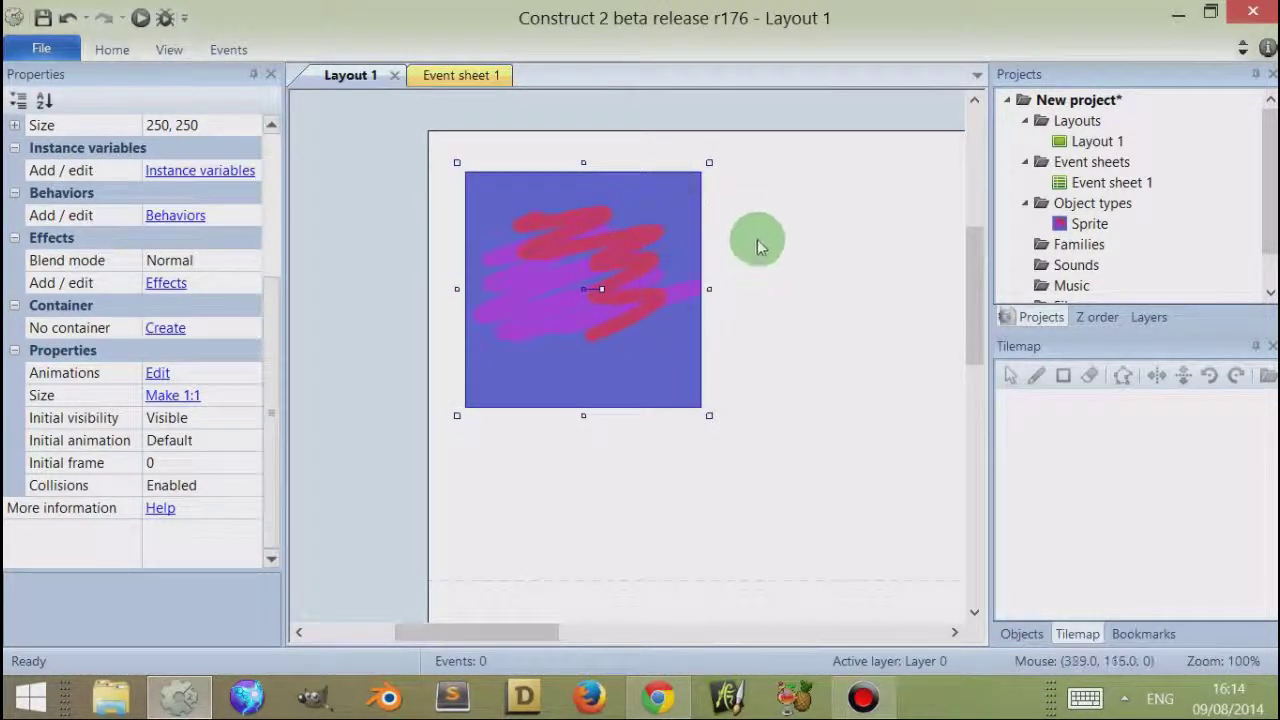
{"action": "left_click_drag", "start_coordinate": [663, 262], "coordinate": [607, 288]}
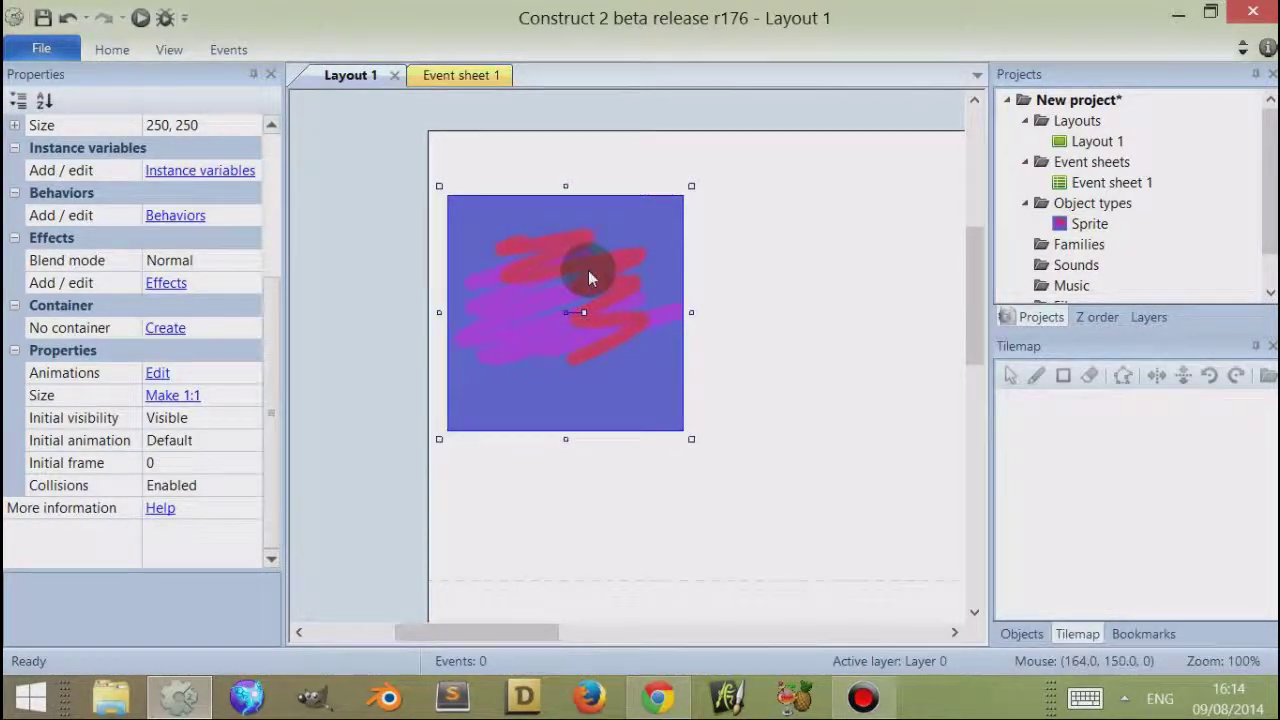
{"action": "left_click_drag", "start_coordinate": [579, 261], "coordinate": [573, 262]}
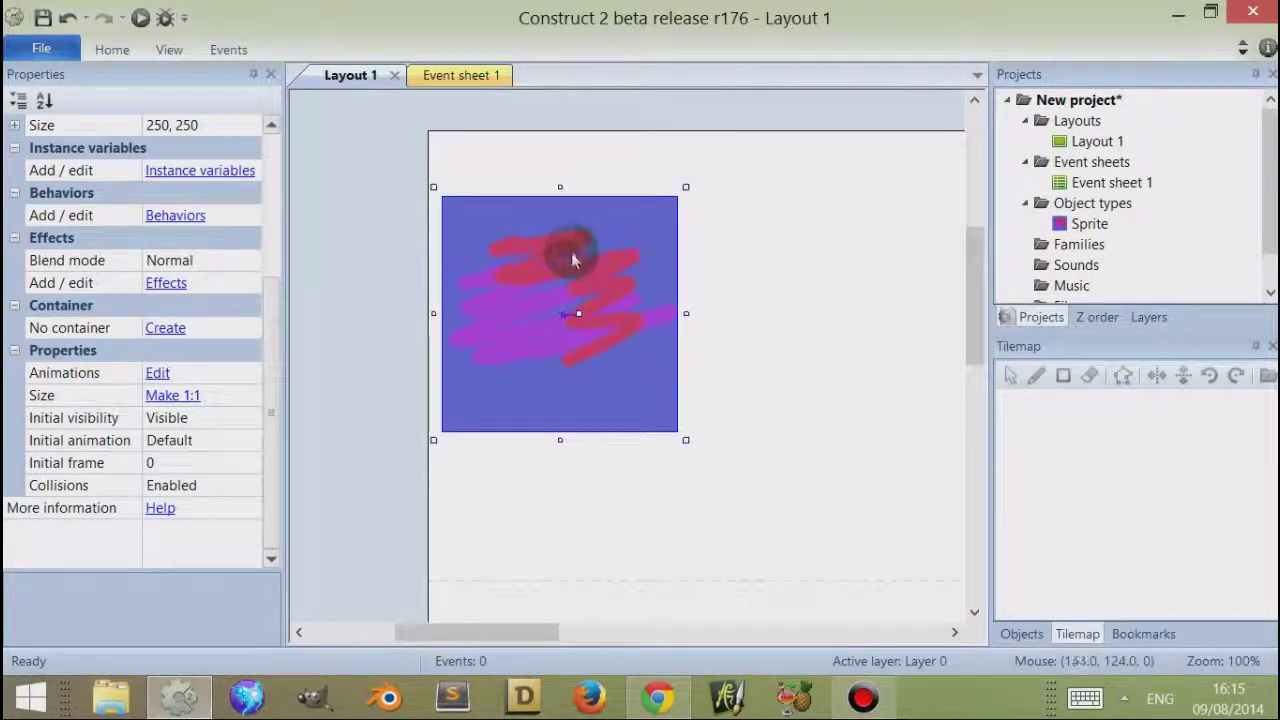
- Reopen the sprite's image and pull all four collision polygon corners inward, including the upper ones to 84, 87 and 156, 92 and the lower-right to 134, 167
{"action": "double_click", "coordinate": [572, 272]}
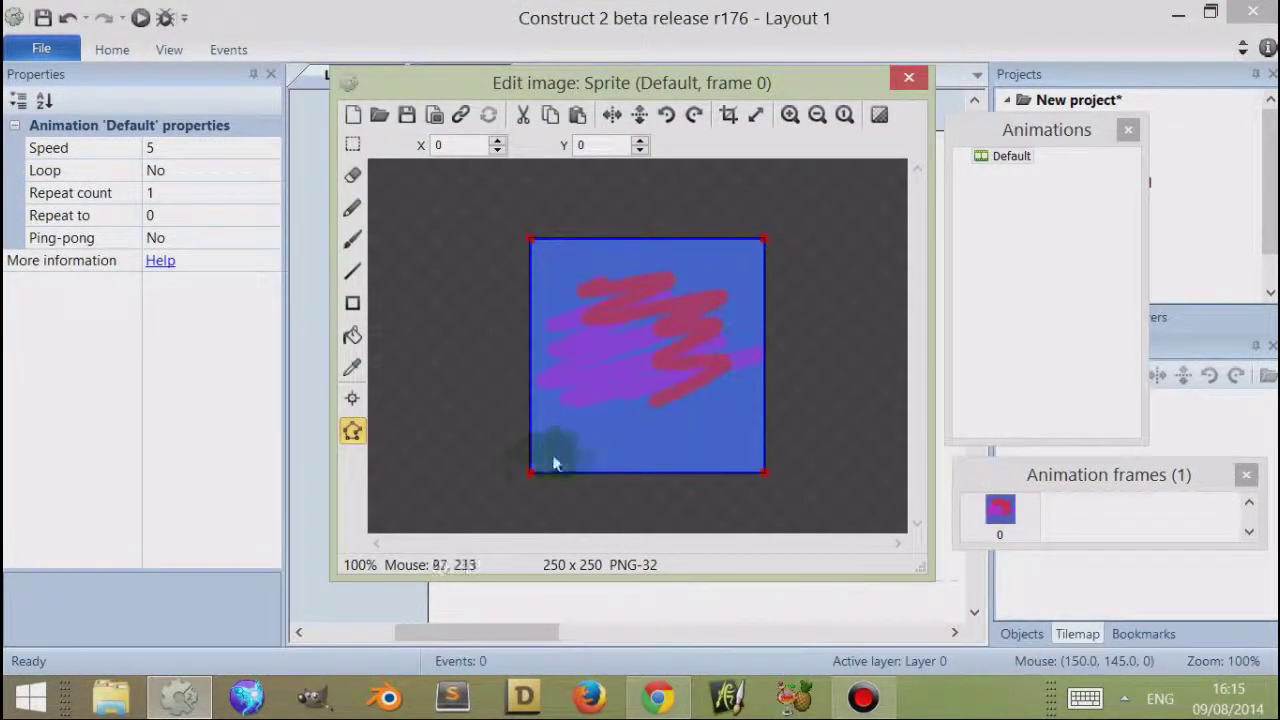
{"action": "left_click_drag", "start_coordinate": [530, 469], "coordinate": [598, 418]}
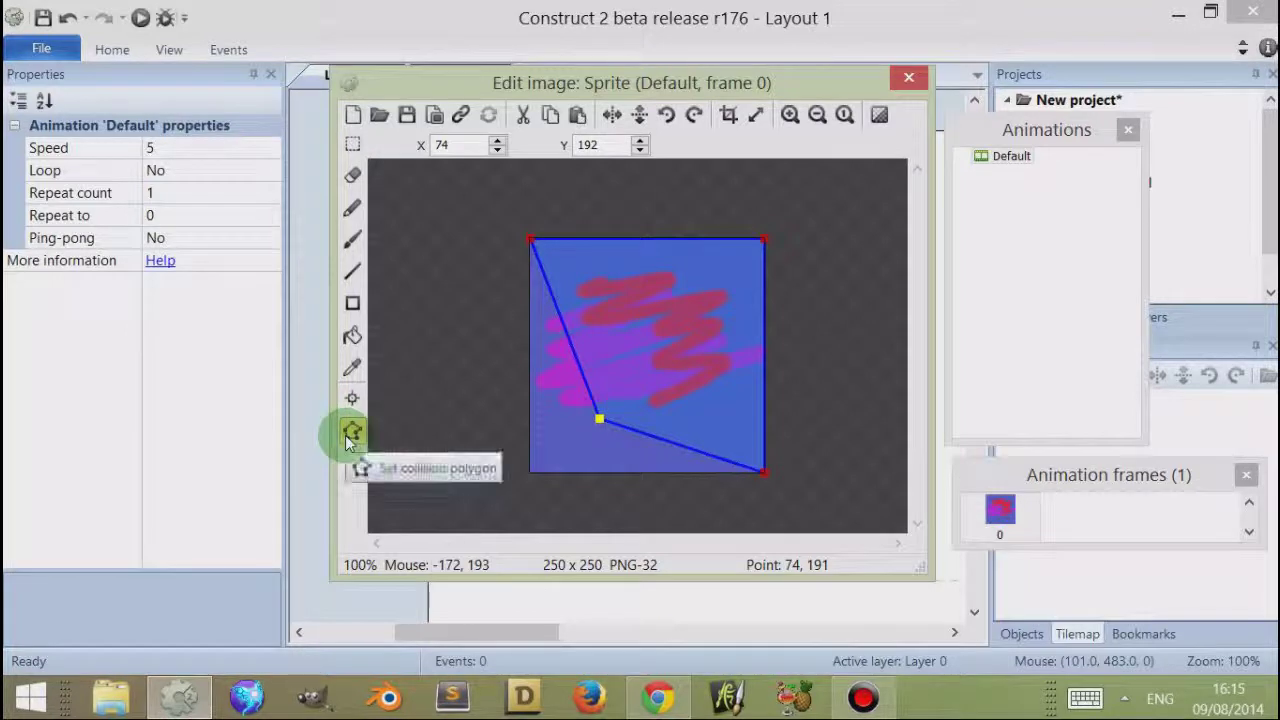
{"action": "left_click_drag", "start_coordinate": [598, 417], "coordinate": [600, 388]}
{"action": "left_click_drag", "start_coordinate": [529, 239], "coordinate": [609, 320]}
{"action": "left_click_drag", "start_coordinate": [756, 248], "coordinate": [677, 325]}
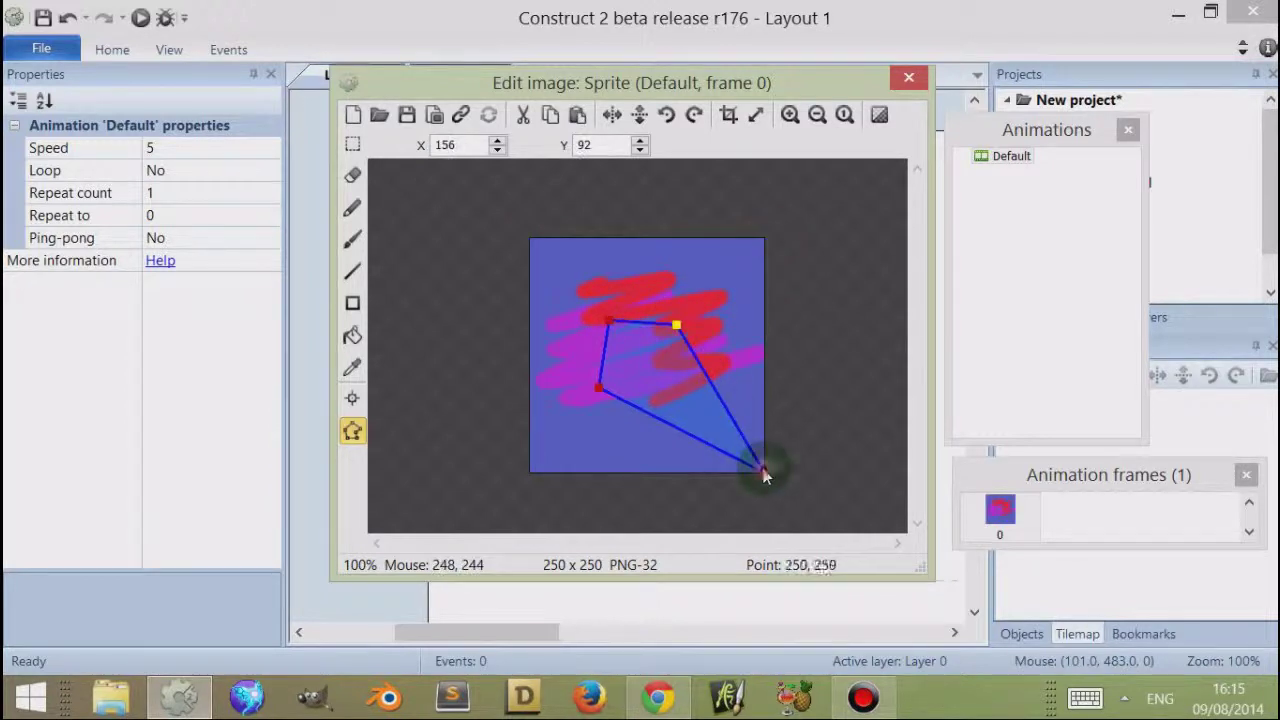
{"action": "left_click_drag", "start_coordinate": [763, 469], "coordinate": [670, 397]}
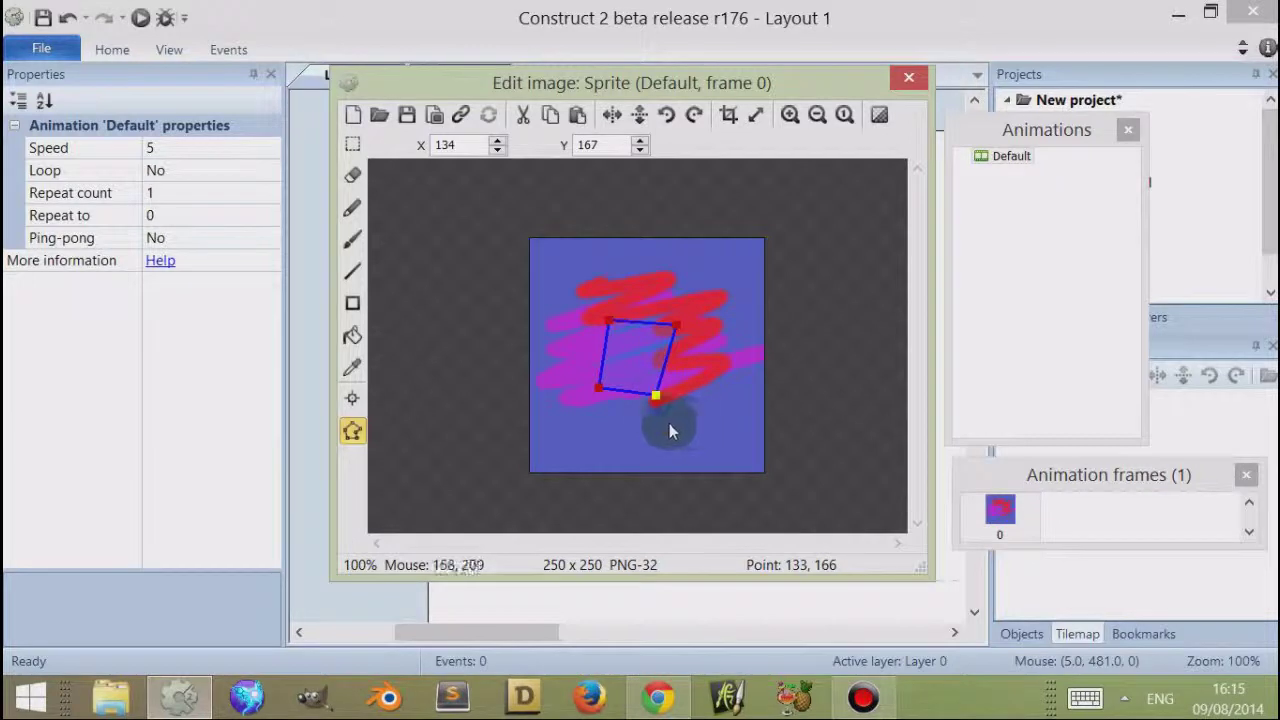
- Delete the collision polygon's lower-right point
{"action": "right_click", "coordinate": [655, 398]}
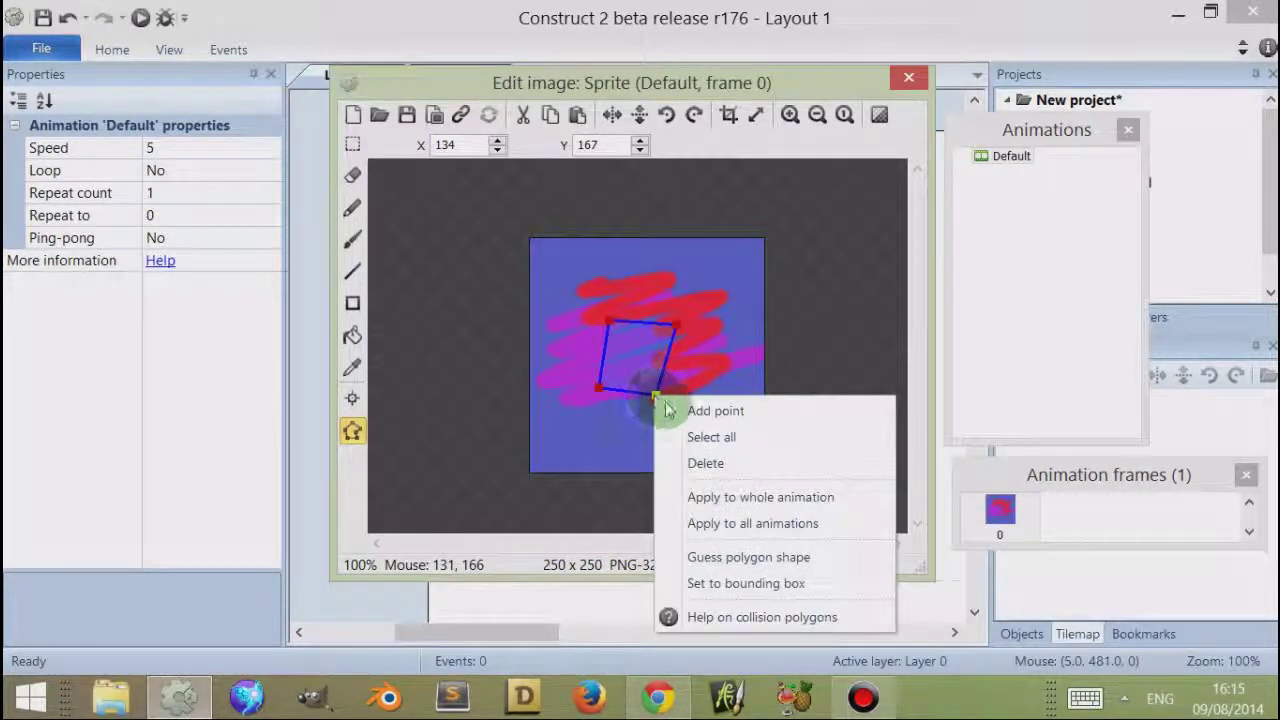
{"action": "left_click", "coordinate": [705, 463]}
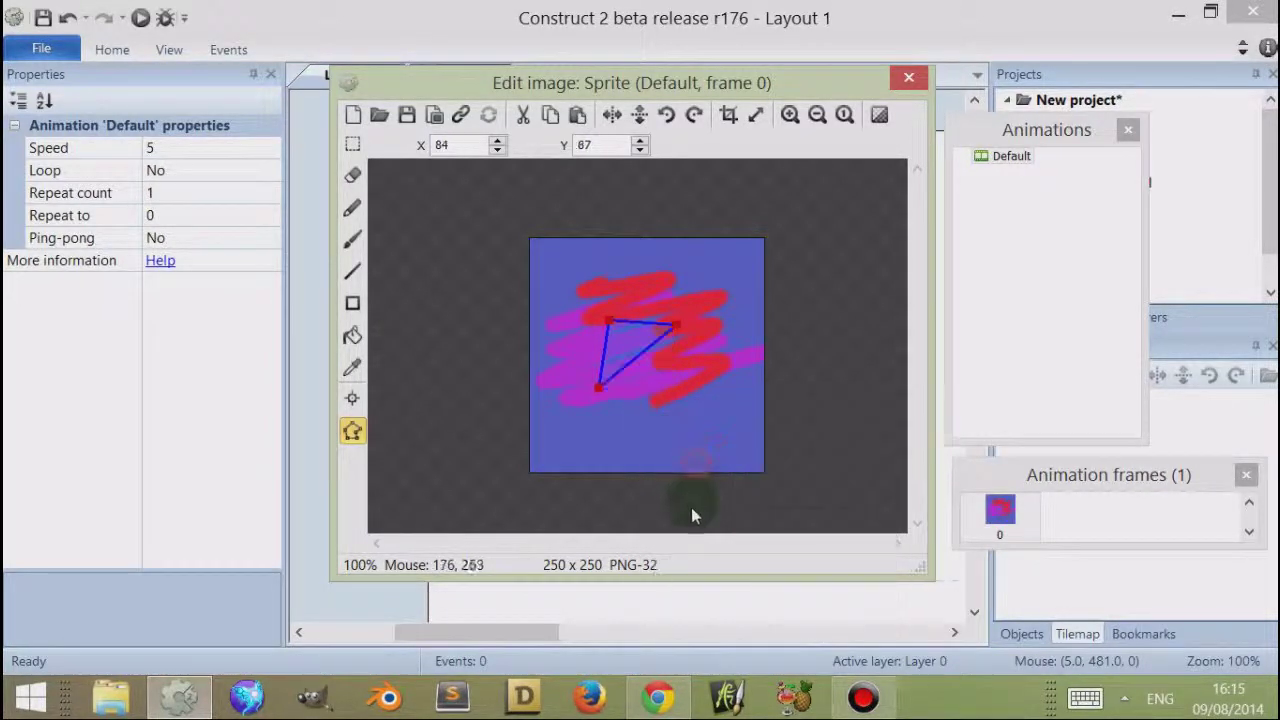
- Add a collision polygon point at 78.5, 123 on the left edge and another on the diagonal edge, pulling the latter down near the image's bottom
{"action": "left_click", "coordinate": [601, 391]}
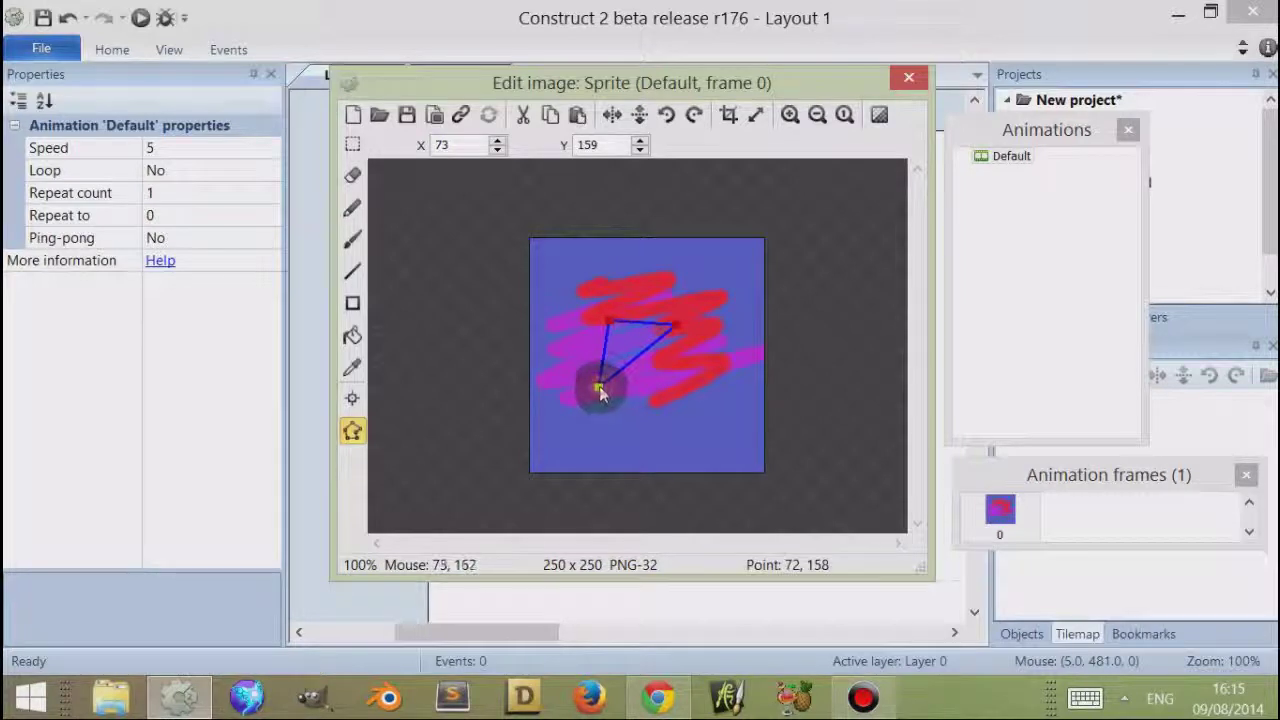
{"action": "double_click", "coordinate": [605, 360]}
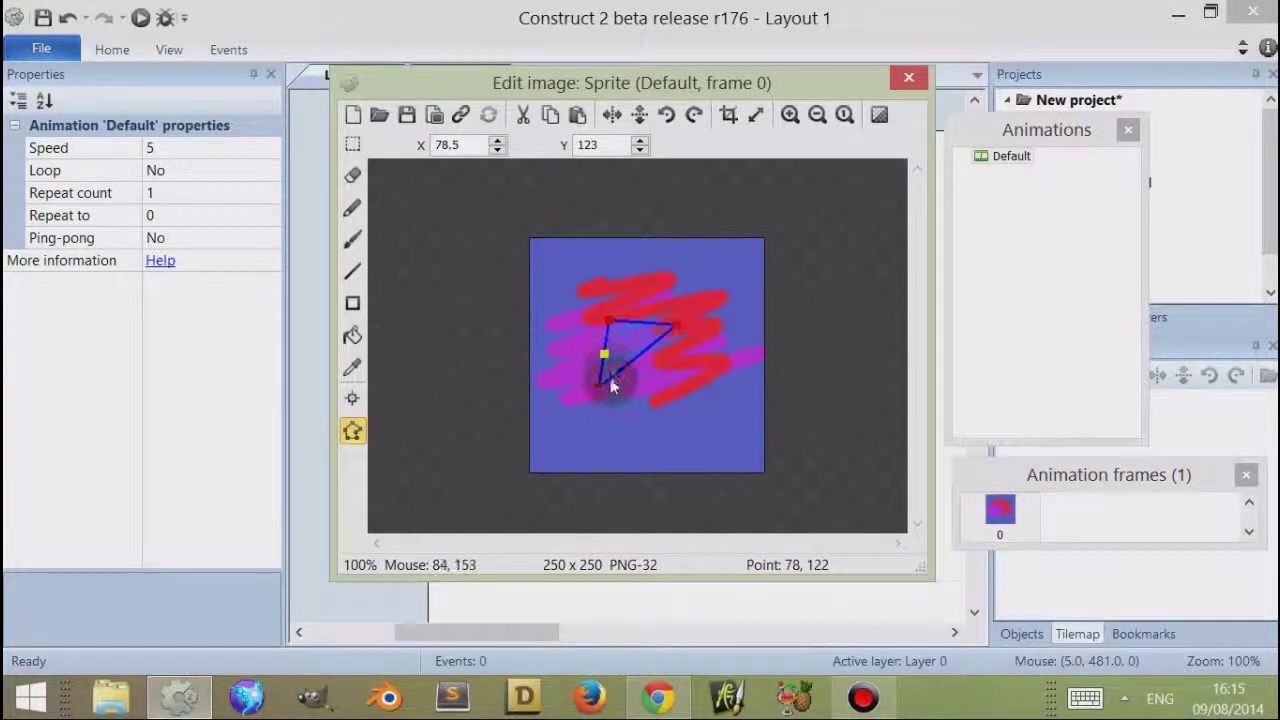
{"action": "left_click", "coordinate": [674, 325]}
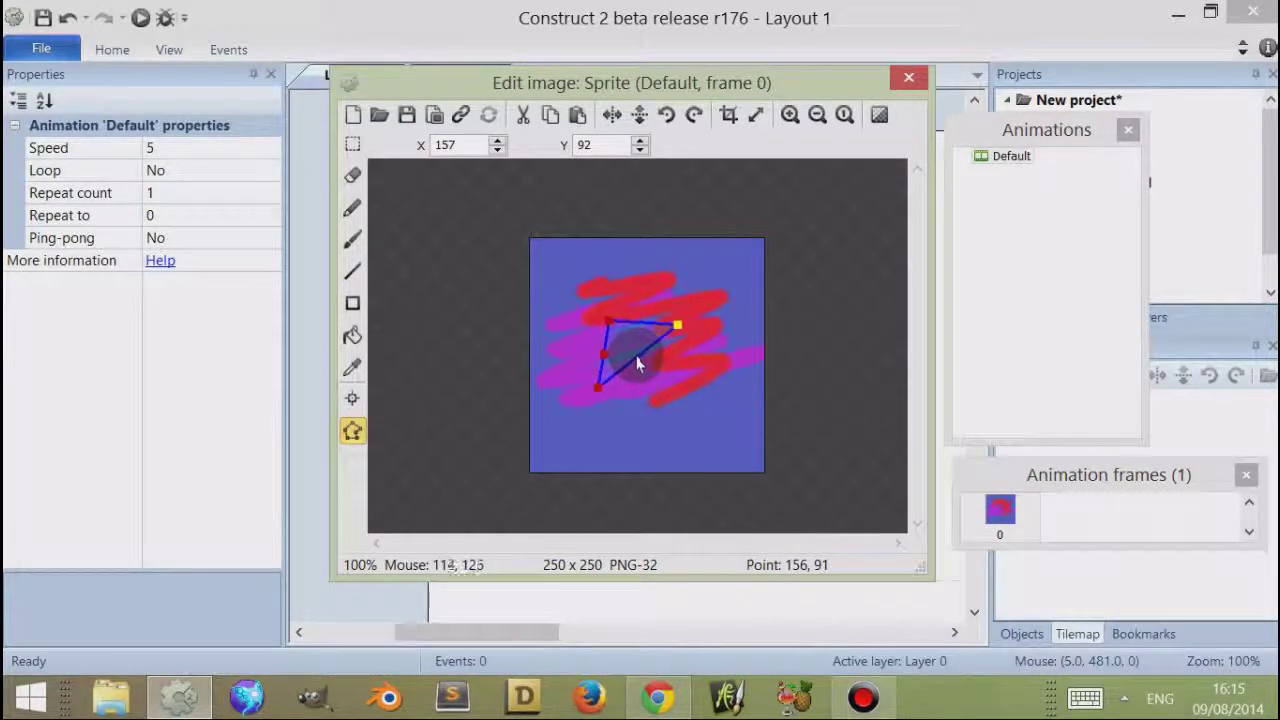
{"action": "double_click", "coordinate": [638, 357]}
{"action": "left_click_drag", "start_coordinate": [641, 357], "coordinate": [678, 452]}
- Add further collision polygon points along the lower edges and spread them towards the image's bottom and right edges
{"action": "double_click", "coordinate": [708, 424]}
{"action": "double_click", "coordinate": [712, 428]}
{"action": "left_click_drag", "start_coordinate": [650, 405], "coordinate": [620, 469]}
{"action": "left_click_drag", "start_coordinate": [706, 422], "coordinate": [743, 380]}
{"action": "left_click_drag", "start_coordinate": [729, 451], "coordinate": [727, 447]}
- Move the collision polygon's upper-right point to 169, 42 and add a point midway along the top edge
{"action": "double_click", "coordinate": [677, 325]}
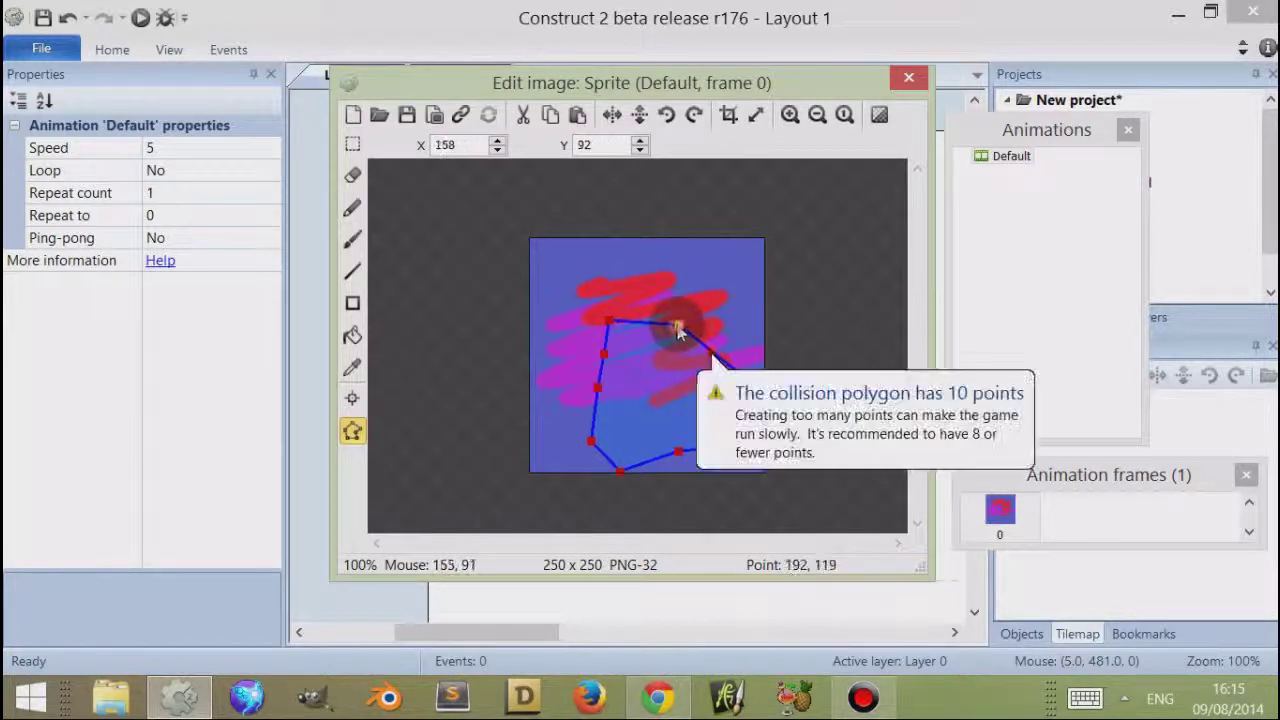
{"action": "left_click_drag", "start_coordinate": [688, 287], "coordinate": [688, 277]}
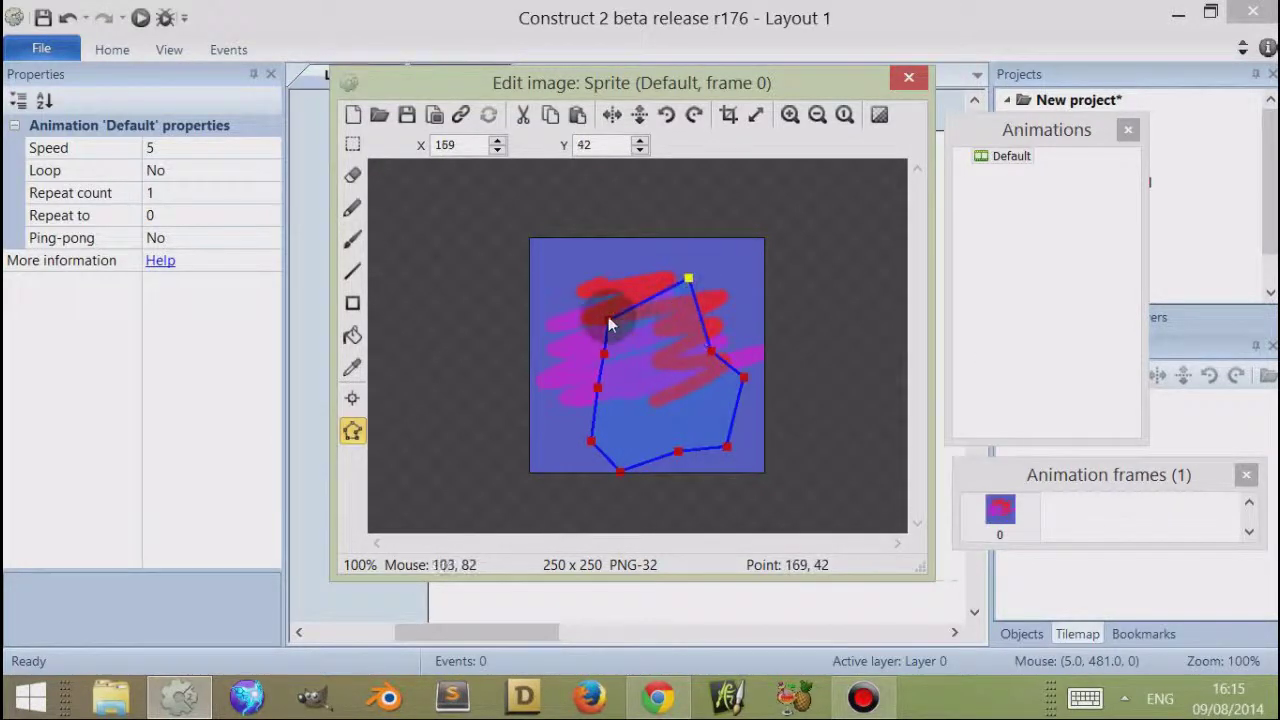
{"action": "double_click", "coordinate": [609, 320]}
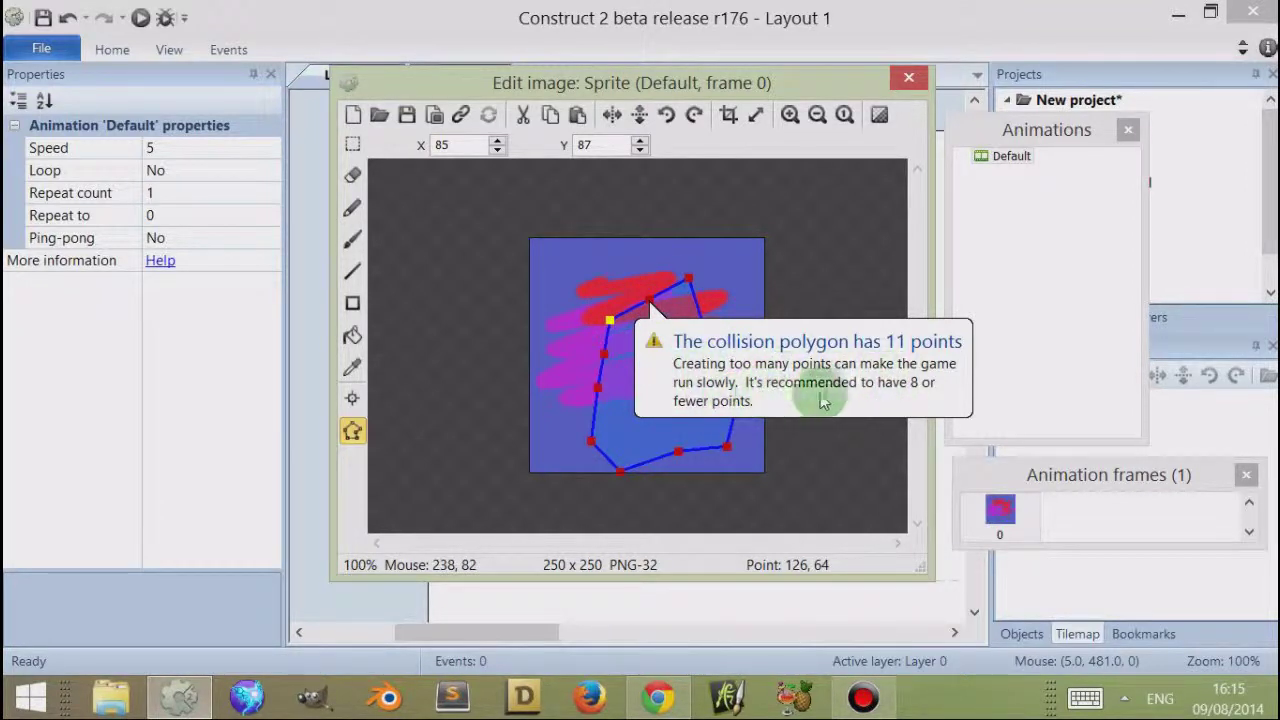
{"action": "left_click", "coordinate": [658, 316]}
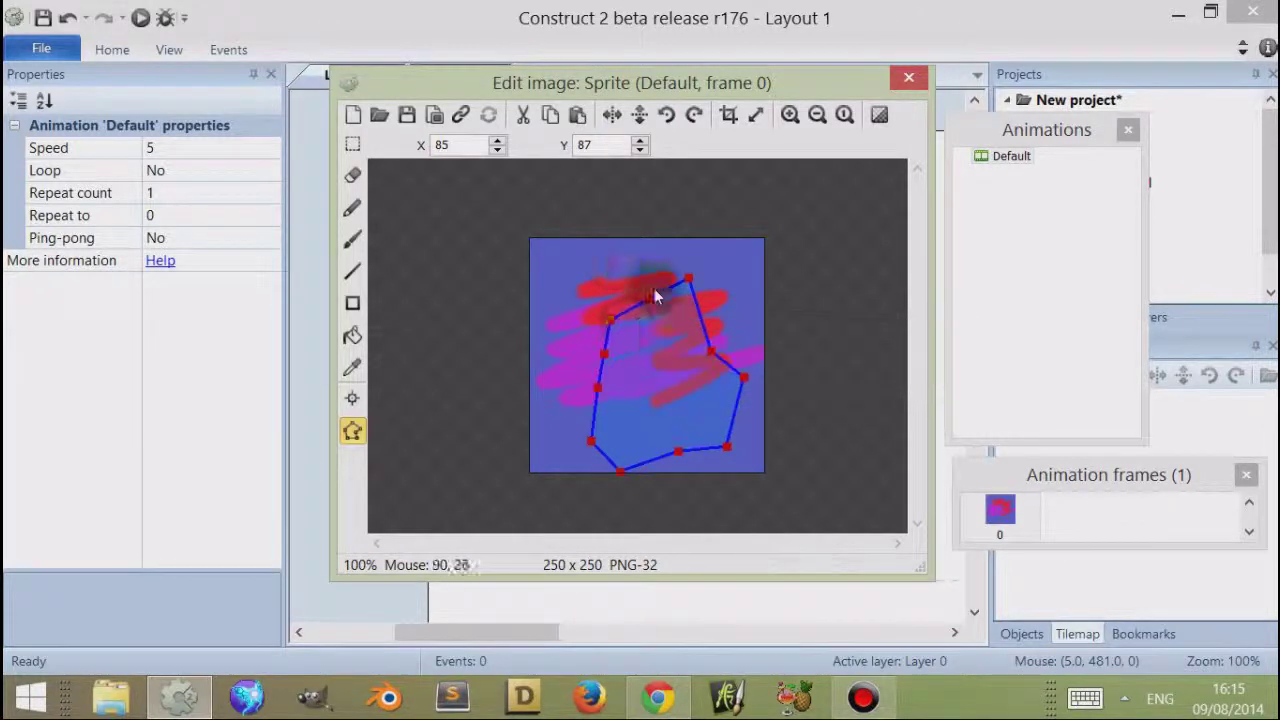
- Pull the polygon's left points outward, the upper-left one to 73, 42, and two lower points inward to 102.73, 152.75 and 139.63, 190.13
{"action": "left_click_drag", "start_coordinate": [604, 353], "coordinate": [554, 330]}
{"action": "left_click_drag", "start_coordinate": [597, 388], "coordinate": [562, 407]}
{"action": "left_click", "coordinate": [617, 410]}
{"action": "left_click_drag", "start_coordinate": [587, 448], "coordinate": [626, 382]}
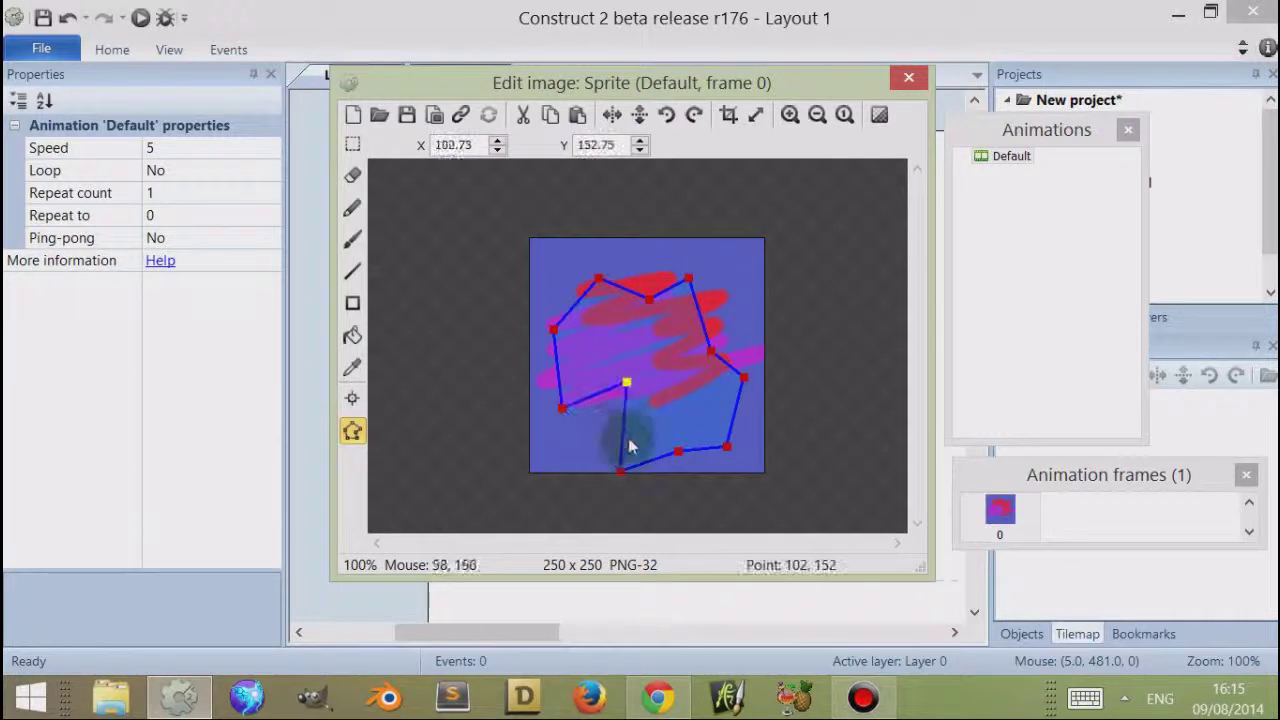
{"action": "left_click_drag", "start_coordinate": [620, 470], "coordinate": [660, 418]}
{"action": "left_click", "coordinate": [551, 466]}
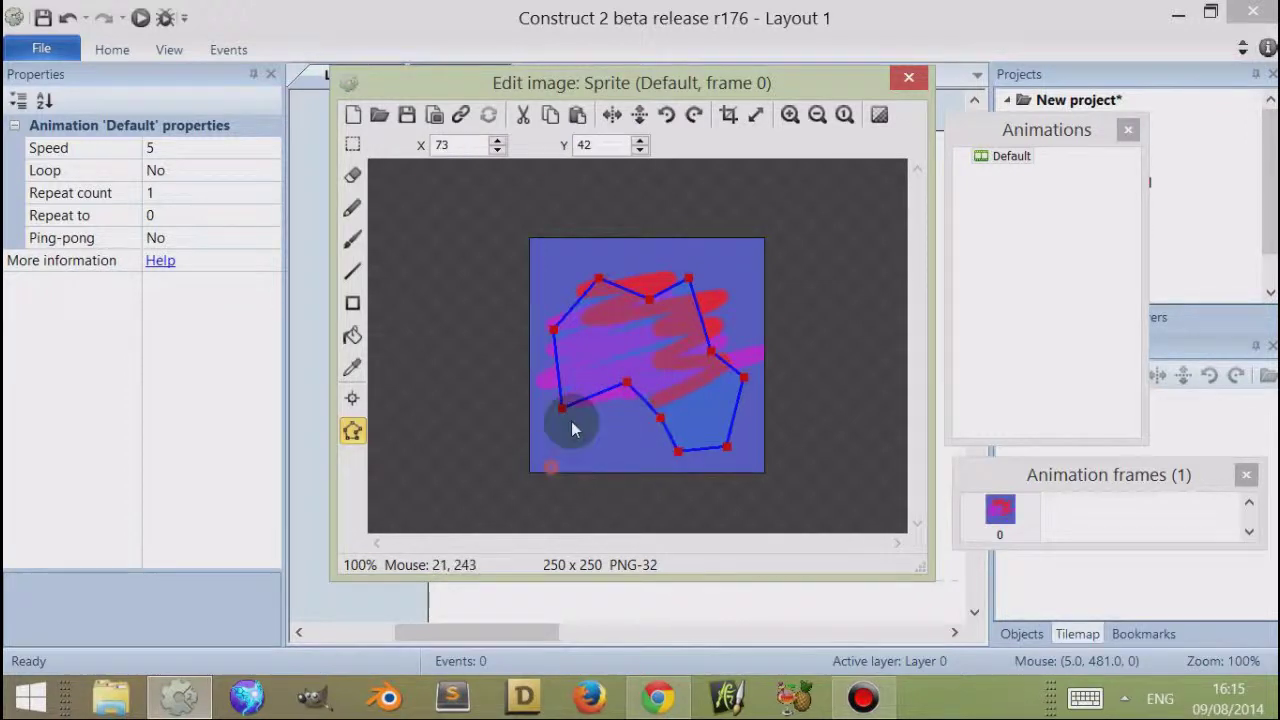
- Delete the collision polygon's points along the lower and right sides
{"action": "left_click", "coordinate": [627, 385]}
{"action": "key", "text": "Delete"}
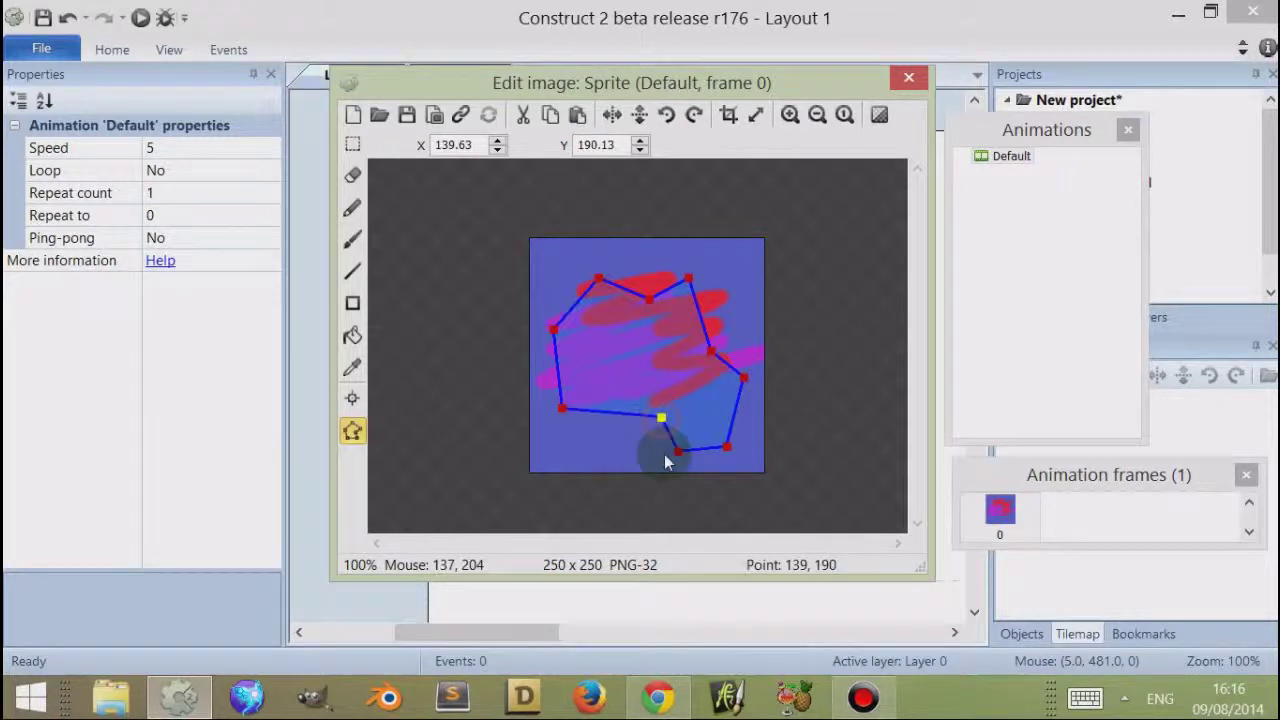
{"action": "key", "text": "Delete"}
{"action": "left_click", "coordinate": [722, 447]}
{"action": "key", "text": "Delete"}
{"action": "left_click", "coordinate": [743, 376]}
{"action": "key", "text": "Delete"}
{"action": "left_click", "coordinate": [710, 350]}
{"action": "key", "text": "Delete"}
- Delete the two remaining left-side points and move the top edge's middle point down to 127, 156.5
{"action": "left_click", "coordinate": [562, 408]}
{"action": "key", "text": "Delete"}
{"action": "left_click", "coordinate": [556, 329]}
{"action": "left_click_drag", "start_coordinate": [652, 298], "coordinate": [656, 393]}
- Try to delete corners of the triangular collision polygon, moving its lower corner to 117, 195.5 in between
{"action": "key", "text": "Delete"}
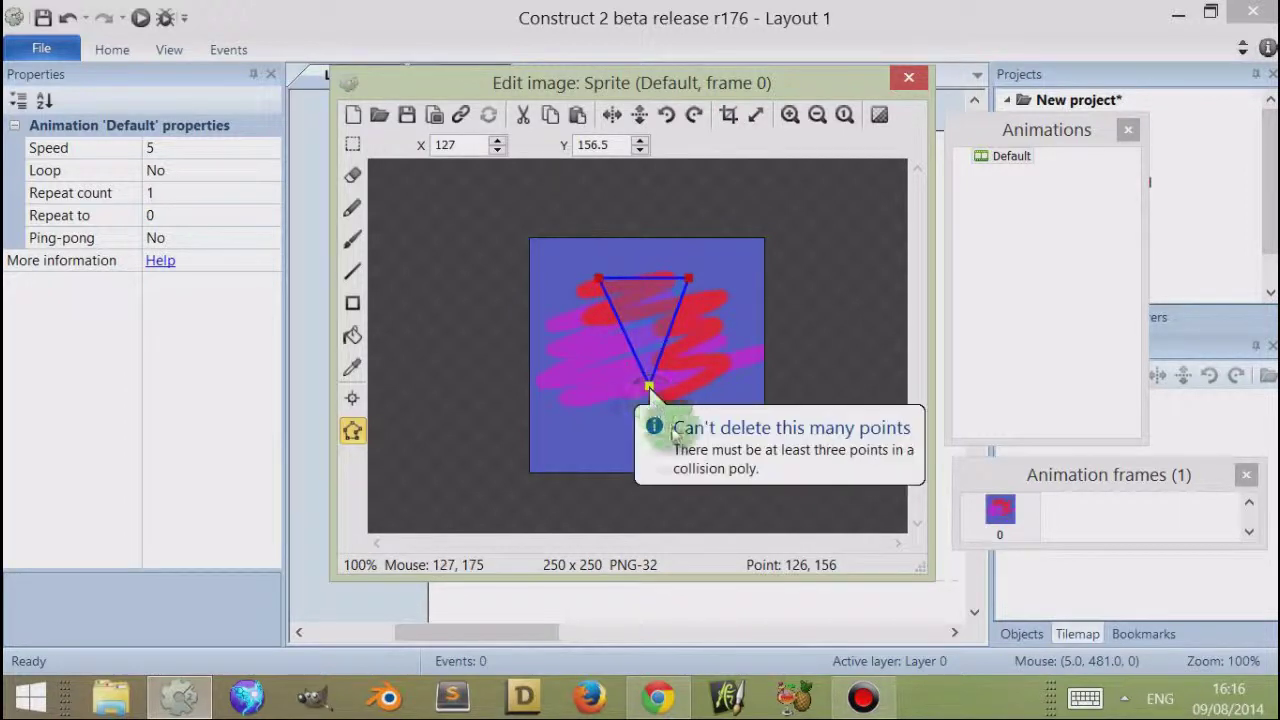
{"action": "left_click", "coordinate": [598, 277]}
{"action": "right_click", "coordinate": [598, 280]}
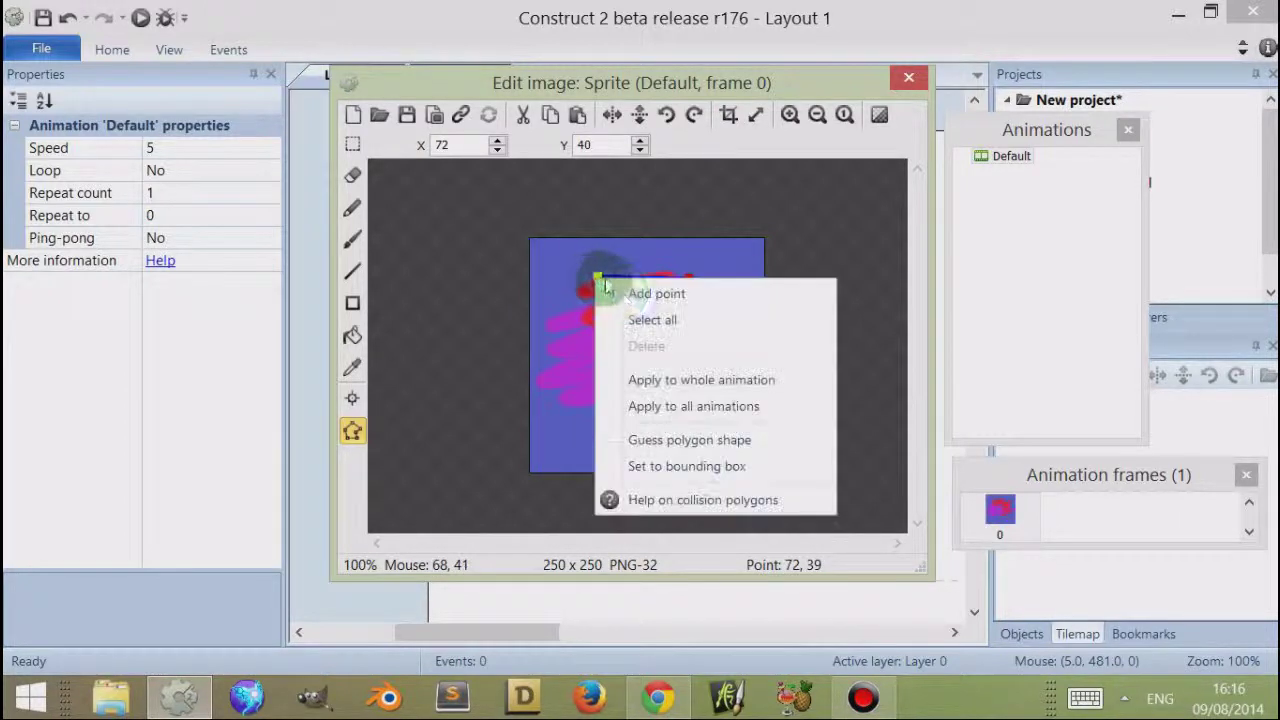
{"action": "left_click", "coordinate": [645, 350]}
{"action": "left_click", "coordinate": [605, 352]}
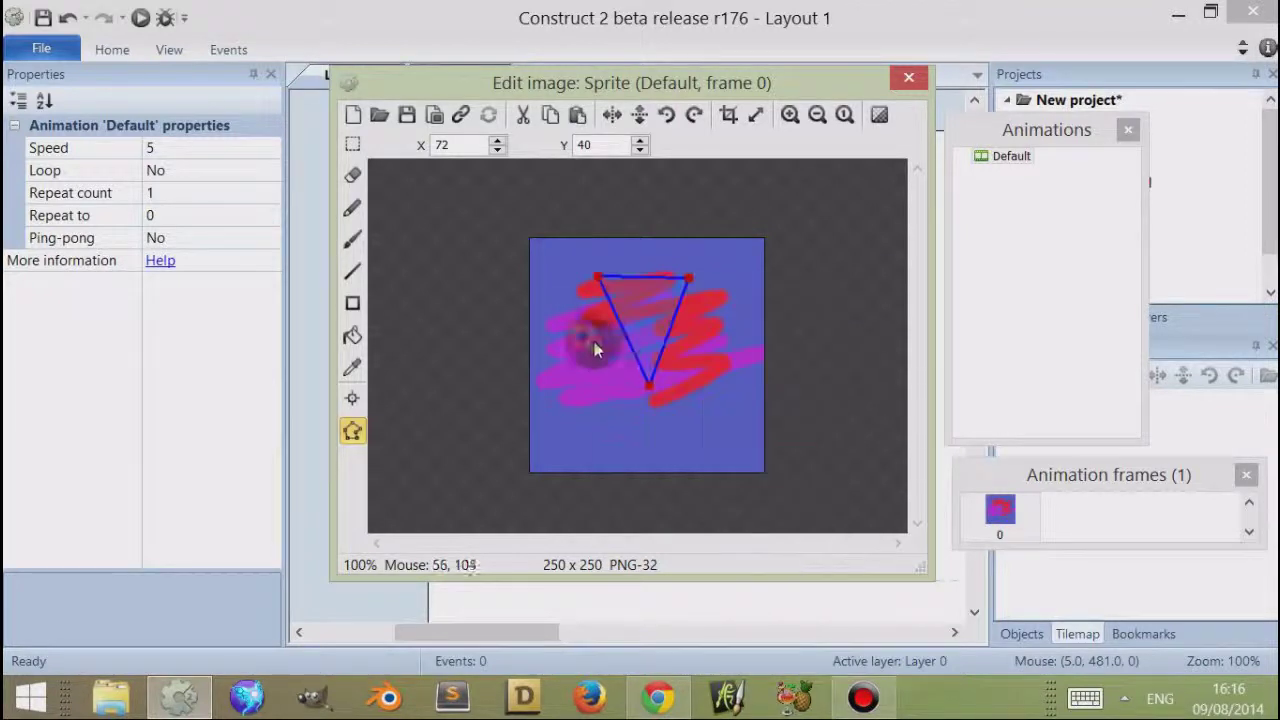
{"action": "left_click_drag", "start_coordinate": [649, 392], "coordinate": [645, 432]}
{"action": "key", "text": "Delete"}
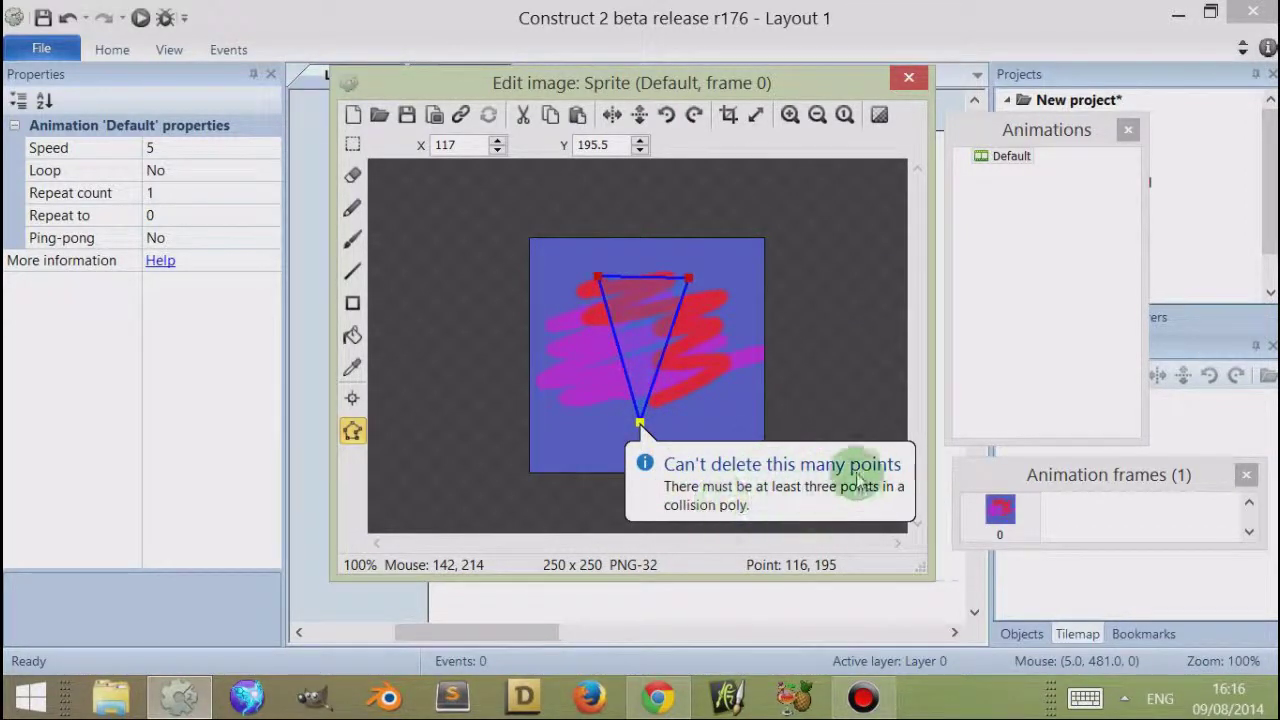
{"action": "left_click", "coordinate": [800, 354]}
- Widen the triangular collision polygon by moving both upper corners outward and the lower corner to 127, 210.5
{"action": "left_click_drag", "start_coordinate": [597, 276], "coordinate": [573, 276]}
{"action": "left_click_drag", "start_coordinate": [689, 277], "coordinate": [736, 278]}
{"action": "left_click_drag", "start_coordinate": [639, 421], "coordinate": [649, 435]}
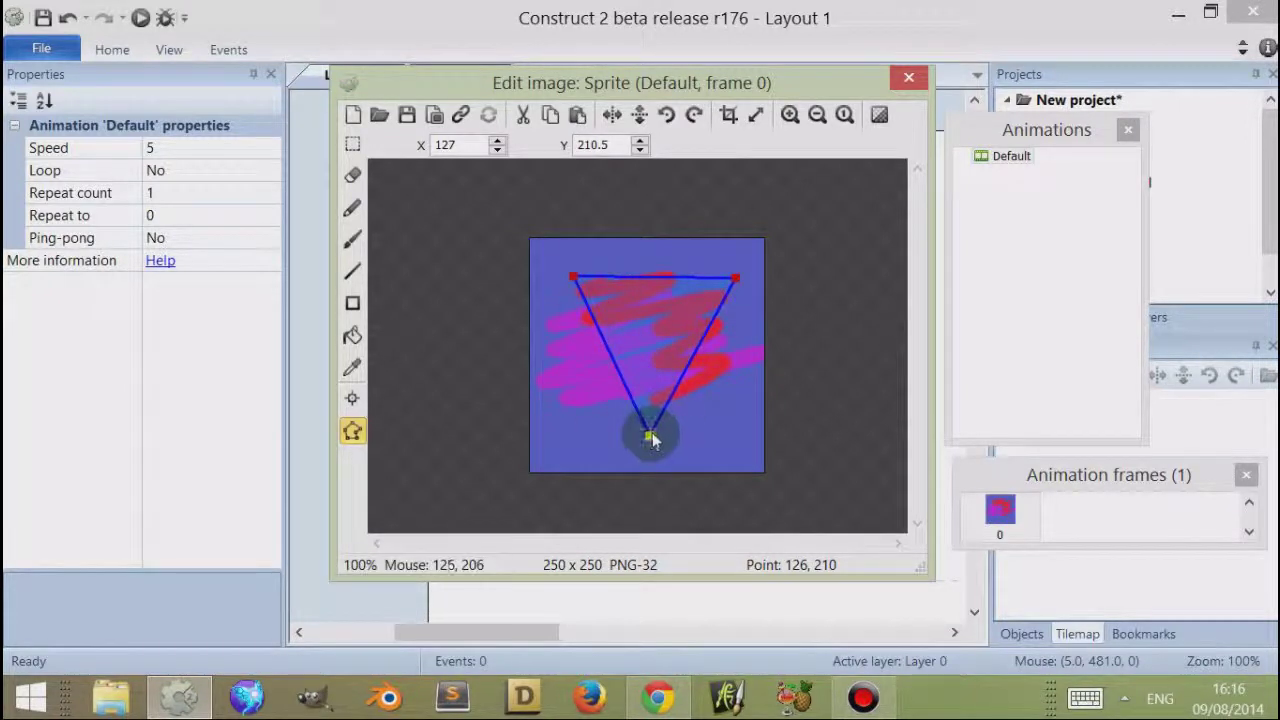
- Reshape the triangle into a five-point collision polygon around the scribbles, with its lower-right point at 209, 203.13
{"action": "left_click_drag", "start_coordinate": [649, 435], "coordinate": [577, 350]}
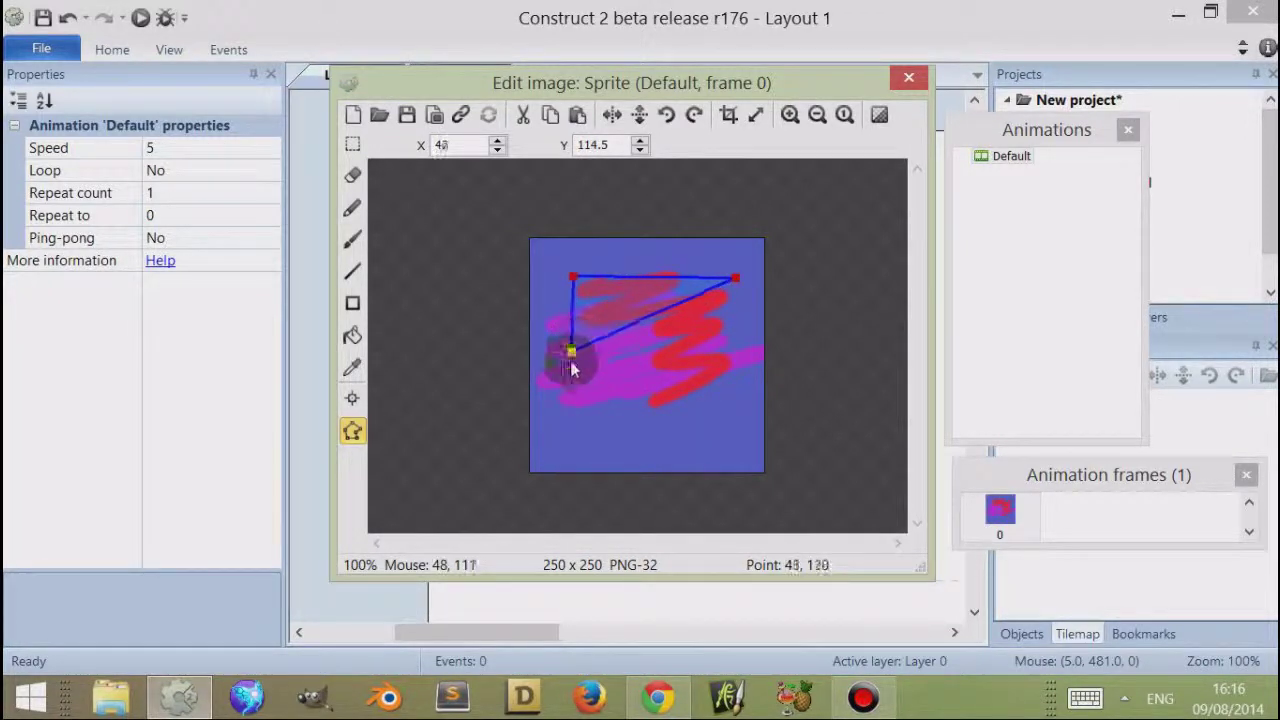
{"action": "left_click_drag", "start_coordinate": [660, 335], "coordinate": [704, 403]}
{"action": "left_click_drag", "start_coordinate": [575, 380], "coordinate": [576, 435]}
{"action": "left_click_drag", "start_coordinate": [700, 410], "coordinate": [715, 353]}
{"action": "left_click_drag", "start_coordinate": [688, 425], "coordinate": [654, 447]}
{"action": "left_click_drag", "start_coordinate": [714, 352], "coordinate": [726, 430]}
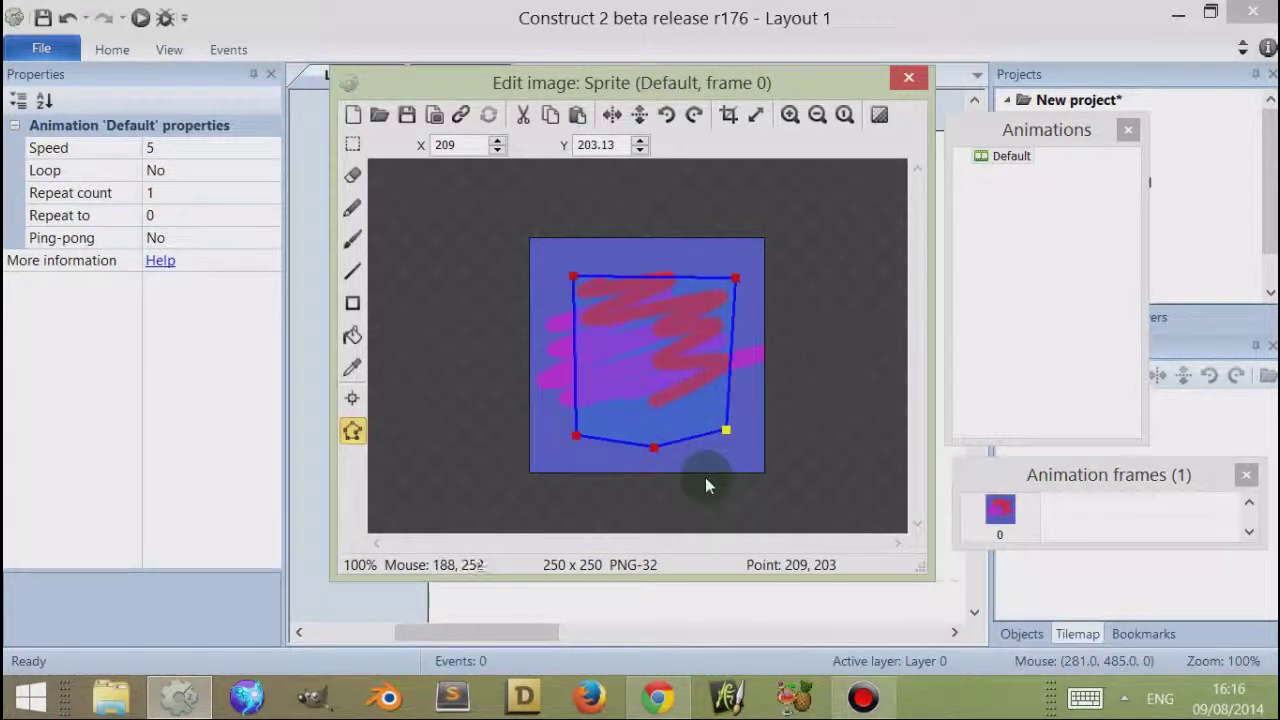
- Reduce the collision polygon to a triangle pointing left, with its upper-right corner at 231, 22
{"action": "left_click_drag", "start_coordinate": [660, 446], "coordinate": [741, 432]}
{"action": "left_click_drag", "start_coordinate": [580, 277], "coordinate": [605, 360]}
{"action": "mouse_move", "coordinate": [742, 434]}
{"action": "left_mouse_down"}
{"action": "mouse_move", "coordinate": [724, 436]}
{"action": "mouse_move", "coordinate": [733, 441]}
{"action": "left_mouse_up"}
{"action": "left_click_drag", "start_coordinate": [607, 360], "coordinate": [552, 322]}
{"action": "left_click_drag", "start_coordinate": [735, 278], "coordinate": [746, 259]}
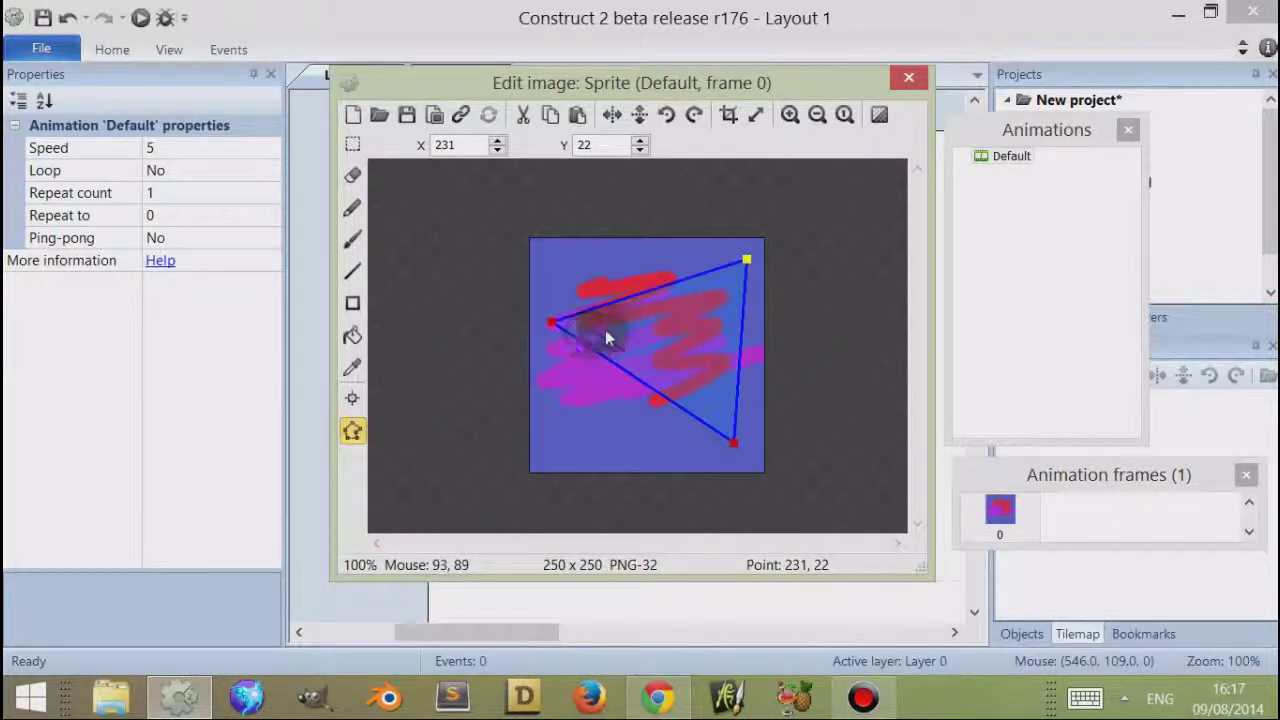
- Extend the collision polygon's points to the image's four corners, placing the lower-right one at 250, 248
{"action": "left_click_drag", "start_coordinate": [551, 323], "coordinate": [530, 238]}
{"action": "left_click_drag", "start_coordinate": [754, 259], "coordinate": [764, 239]}
{"action": "left_click", "coordinate": [734, 443]}
{"action": "left_click_drag", "start_coordinate": [740, 442], "coordinate": [476, 518]}
{"action": "mouse_move", "coordinate": [742, 391]}
{"action": "left_mouse_down"}
{"action": "mouse_move", "coordinate": [790, 491]}
{"action": "mouse_move", "coordinate": [766, 472]}
{"action": "left_mouse_up"}
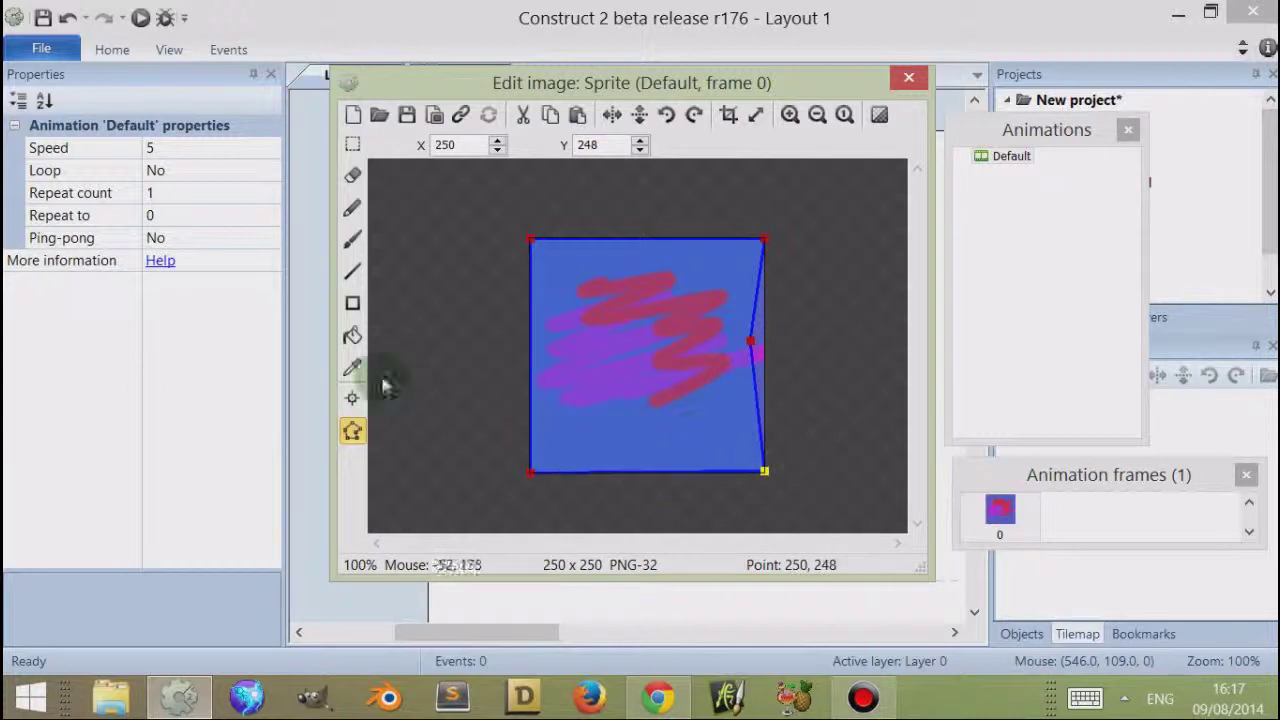
- Erase the image's left and top borders with a size 20, hardness 10 eraser and redisplay the collision polygon
{"action": "left_click", "coordinate": [352, 175]}
{"action": "mouse_move", "coordinate": [550, 396]}
{"action": "left_mouse_down"}
{"action": "mouse_move", "coordinate": [537, 228]}
{"action": "mouse_move", "coordinate": [553, 229]}
{"action": "mouse_move", "coordinate": [491, 271]}
{"action": "mouse_move", "coordinate": [402, 391]}
{"action": "left_mouse_up"}
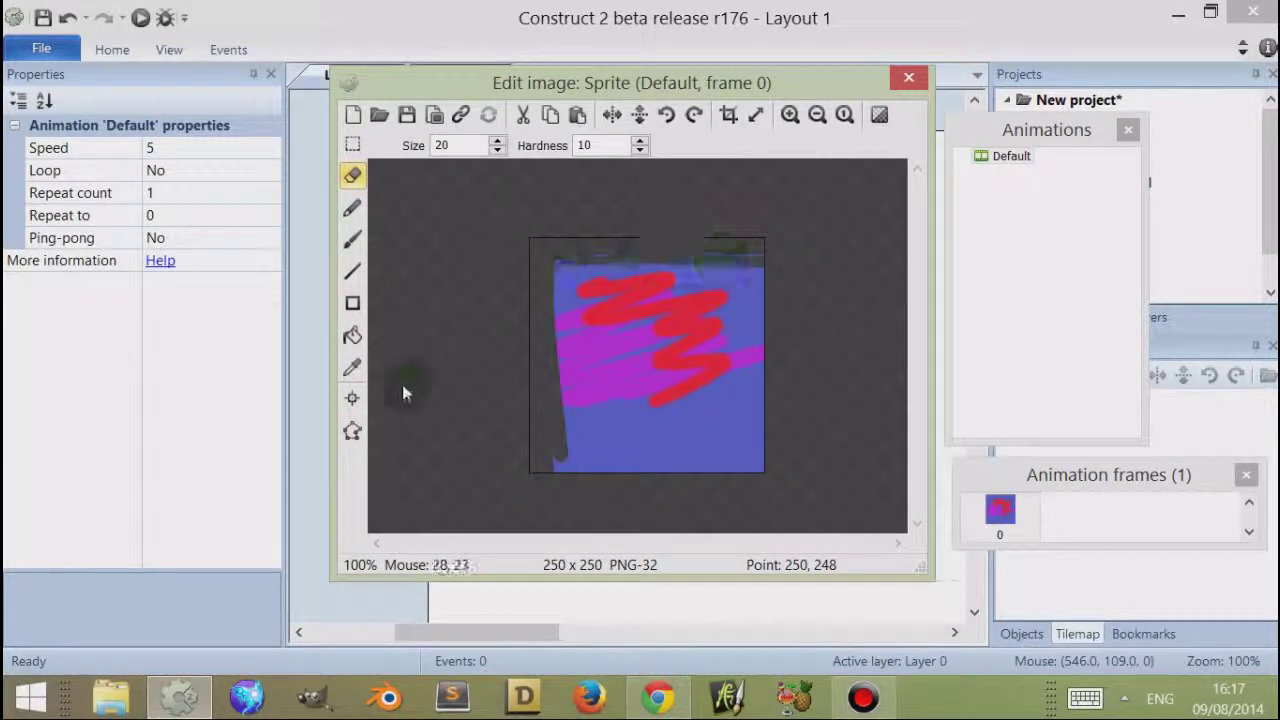
{"action": "left_click", "coordinate": [352, 430]}
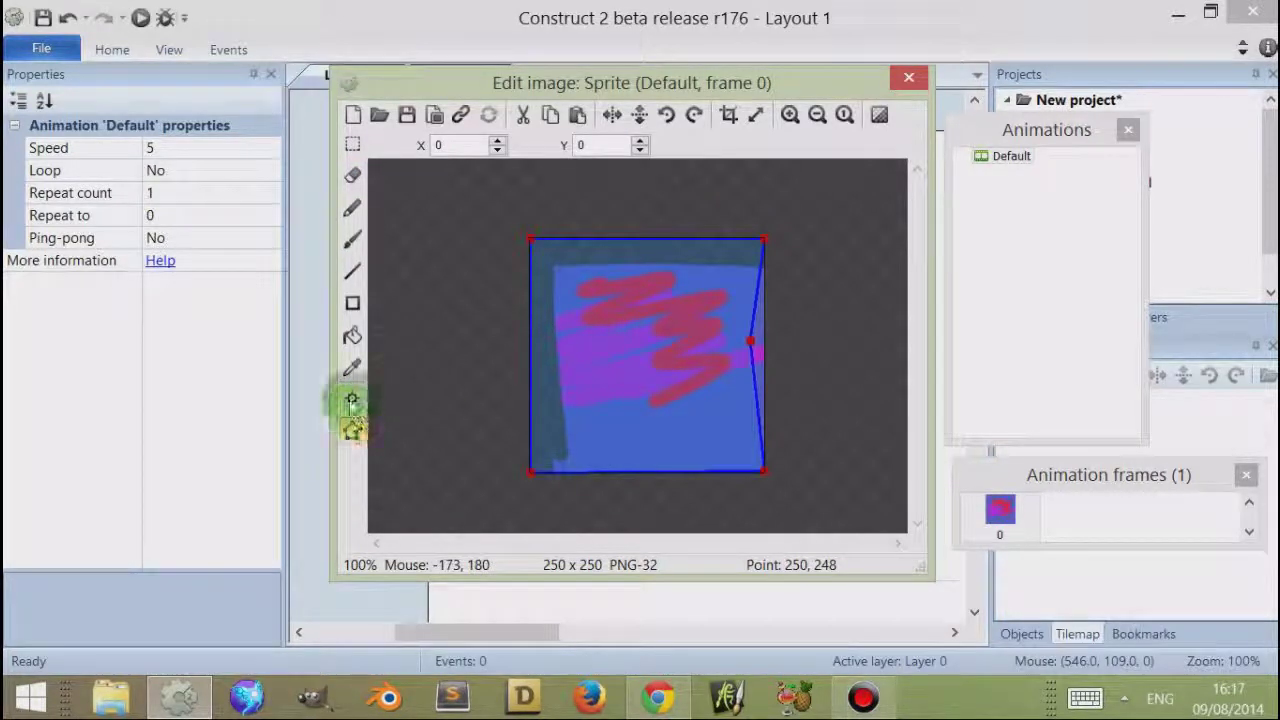
- Display the image points list, move it clear of the image editor and select the Origin point
{"action": "left_click", "coordinate": [351, 402]}
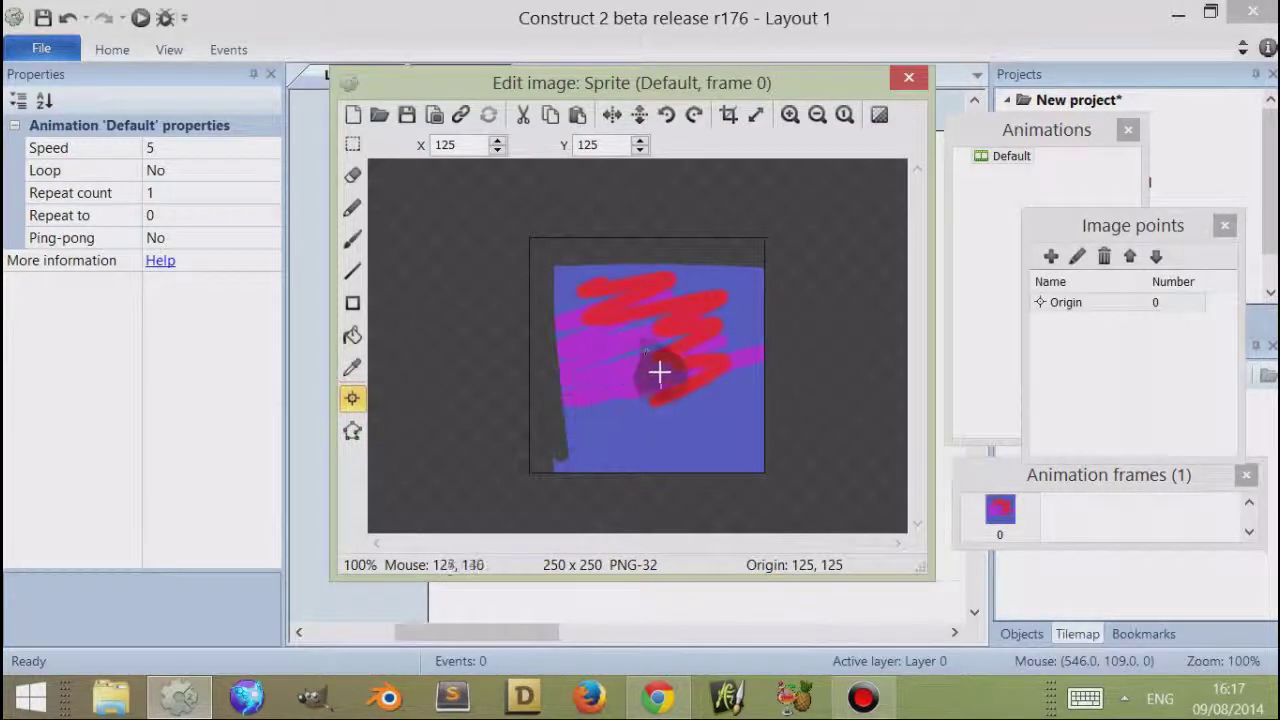
{"action": "left_click_drag", "start_coordinate": [1120, 232], "coordinate": [166, 287]}
{"action": "left_click", "coordinate": [108, 364]}
{"action": "mouse_move", "coordinate": [599, 357]}
{"action": "left_mouse_down"}
{"action": "mouse_move", "coordinate": [670, 362]}
{"action": "mouse_move", "coordinate": [584, 360]}
{"action": "left_mouse_up"}
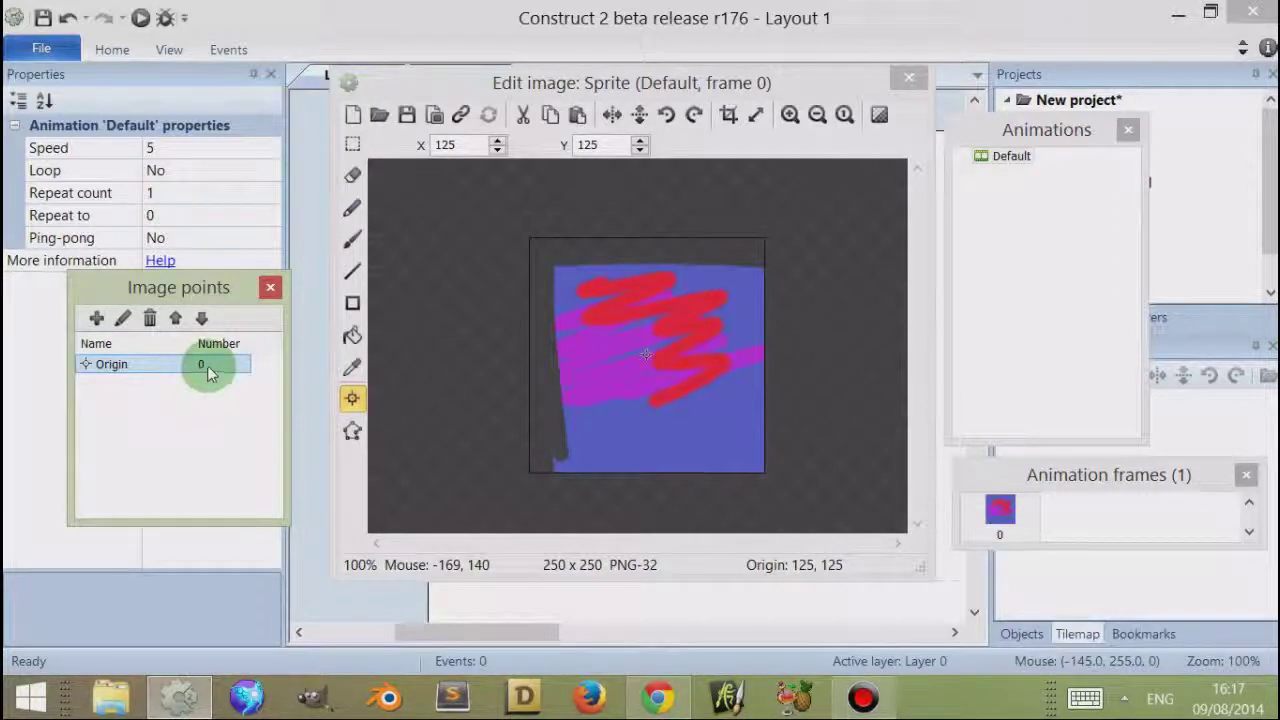
{"action": "left_click_drag", "start_coordinate": [684, 324], "coordinate": [644, 354]}
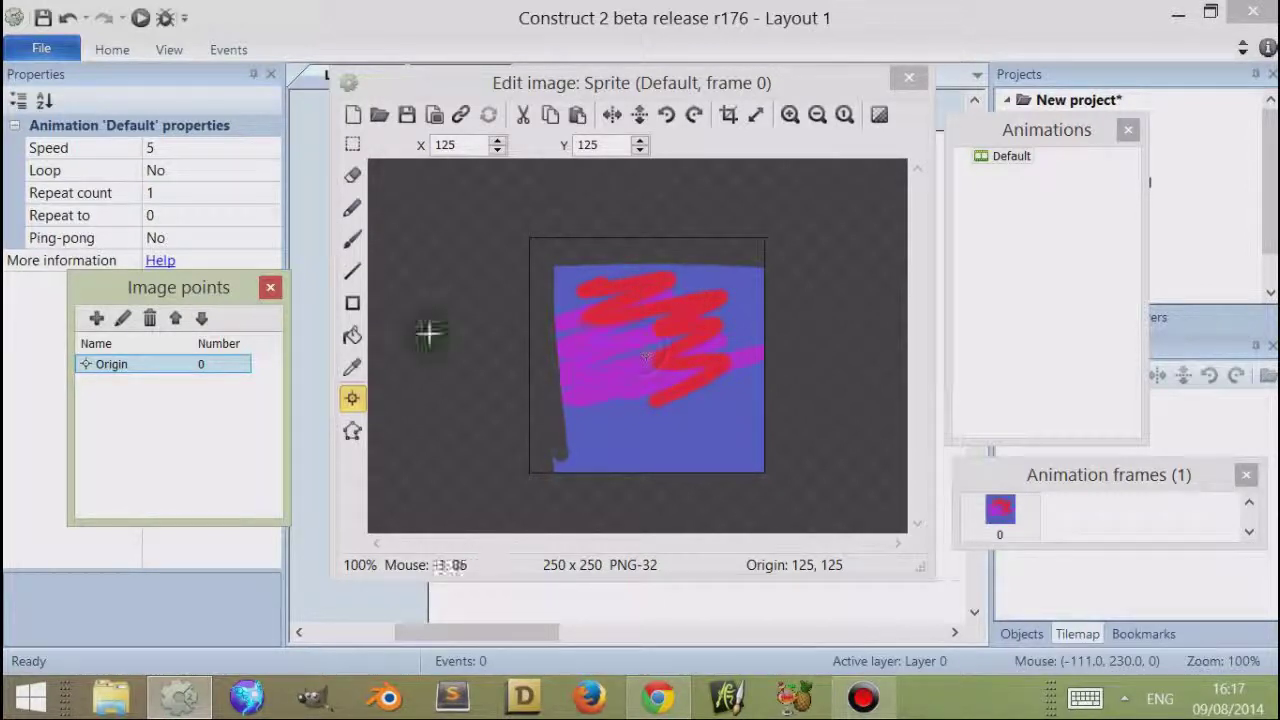
{"action": "left_click", "coordinate": [352, 399]}
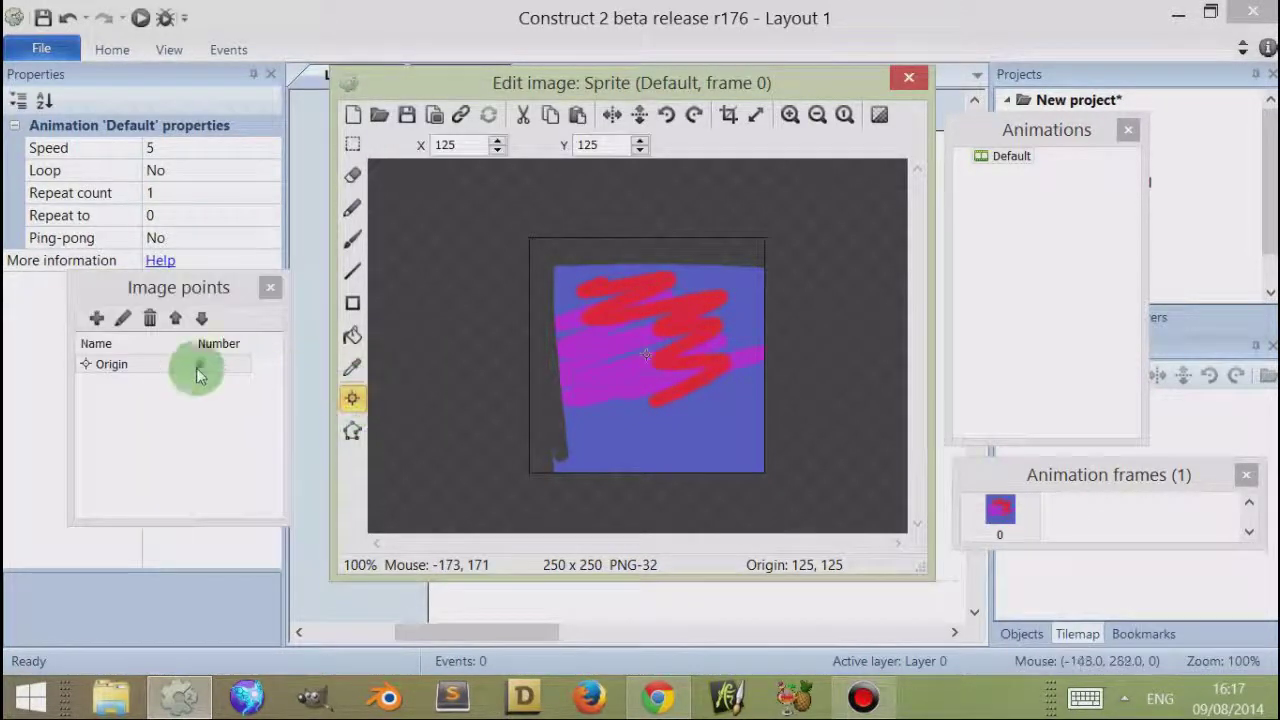
{"action": "left_click", "coordinate": [106, 364]}
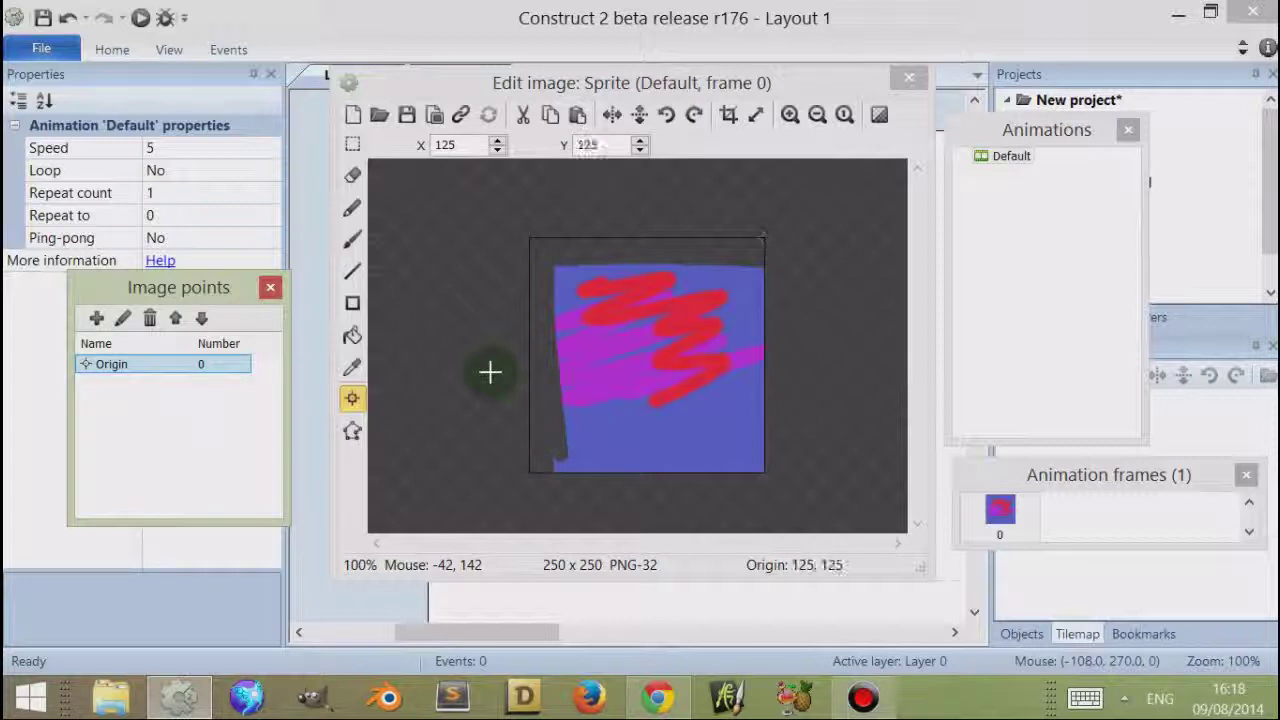
- Place the sprite's origin at 54, 19 near the upper-left corner and return it close to the centre at 126, 129
{"action": "left_click", "coordinate": [714, 252]}
{"action": "left_click", "coordinate": [582, 256]}
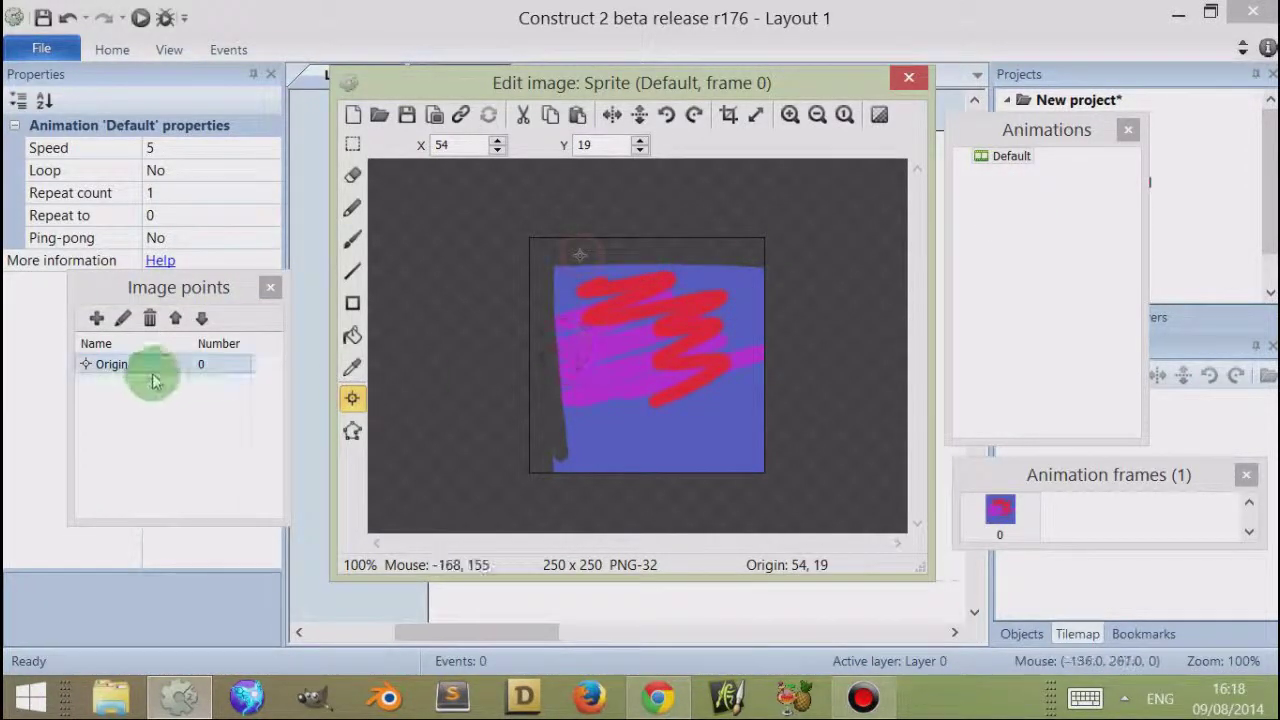
{"action": "left_click", "coordinate": [120, 368]}
{"action": "mouse_move", "coordinate": [566, 460]}
{"action": "left_mouse_down"}
{"action": "mouse_move", "coordinate": [623, 443]}
{"action": "mouse_move", "coordinate": [631, 349]}
{"action": "mouse_move", "coordinate": [657, 371]}
{"action": "mouse_move", "coordinate": [632, 362]}
{"action": "mouse_move", "coordinate": [652, 373]}
{"action": "mouse_move", "coordinate": [646, 359]}
{"action": "left_mouse_up"}
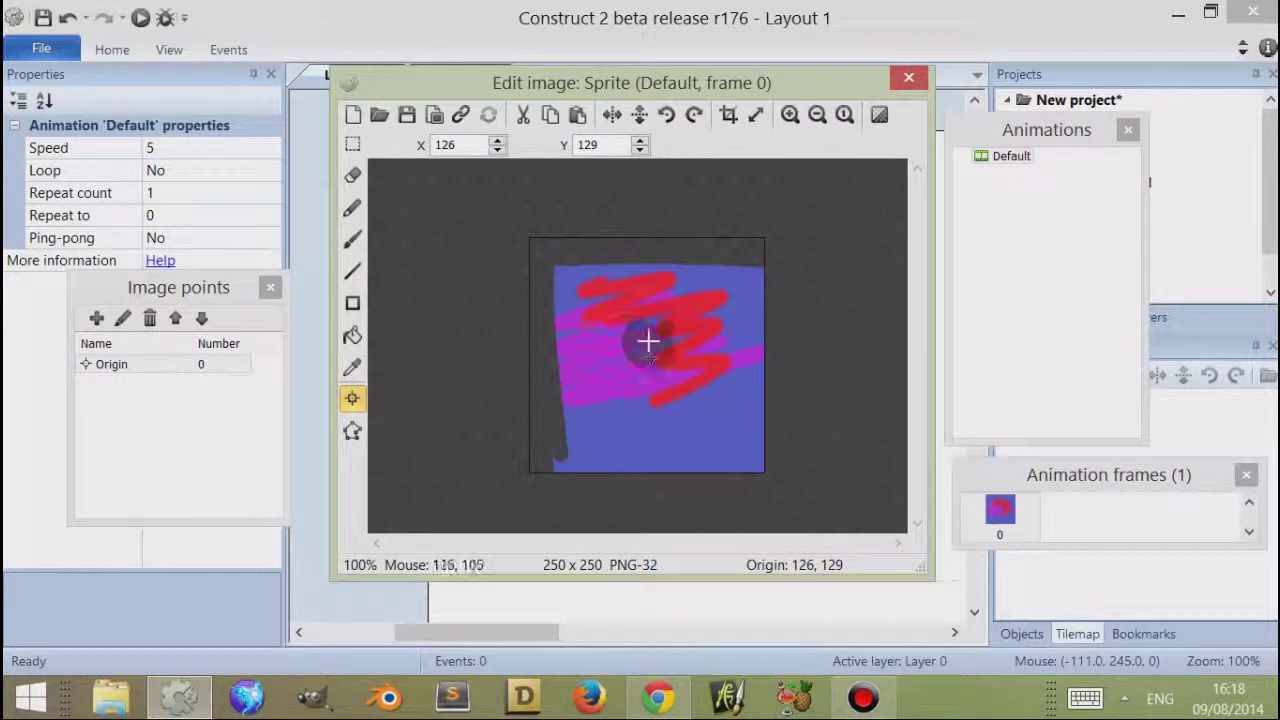
- Move the origin to the image's upper-right corner at 247, 1, close the editor and adjust the sprite on the layout to test it
{"action": "left_click", "coordinate": [645, 342]}
{"action": "left_click", "coordinate": [762, 240]}
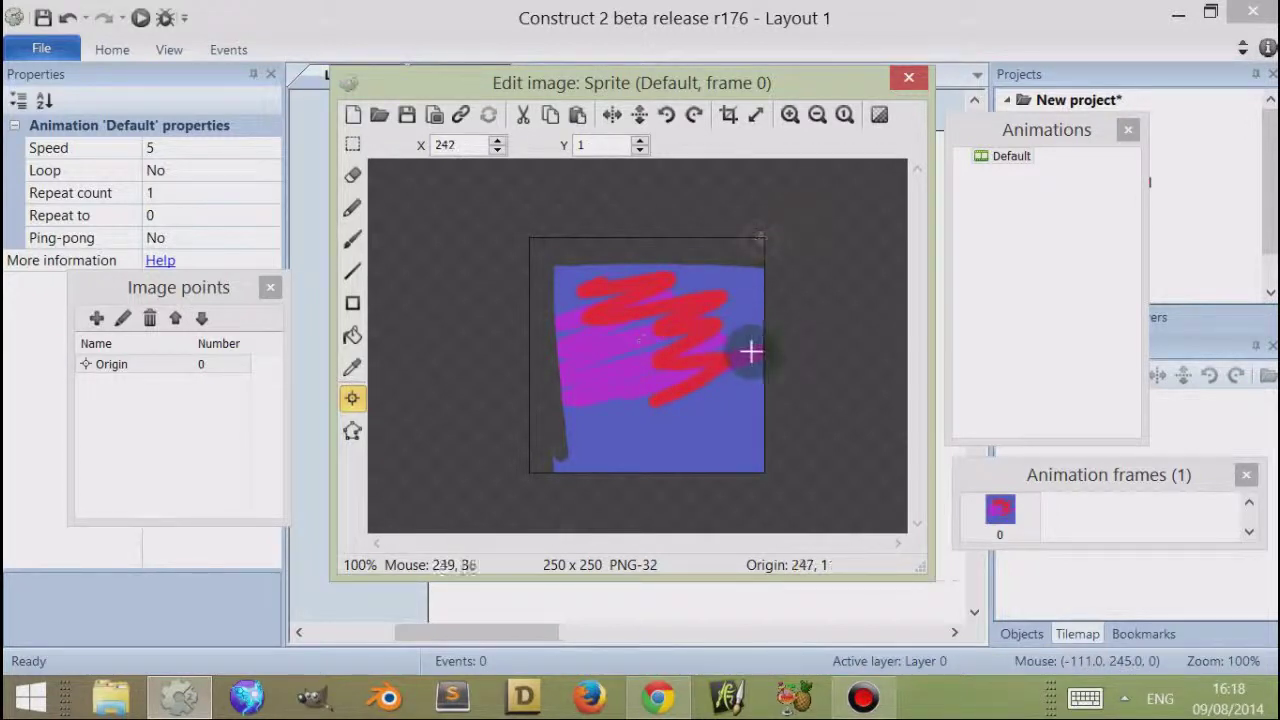
{"action": "left_click", "coordinate": [908, 79]}
{"action": "left_click_drag", "start_coordinate": [523, 357], "coordinate": [648, 327]}
{"action": "left_click", "coordinate": [676, 248]}
- Reopen the sprite's image, place the origin at 116, 132 near the centre and test handling the sprite about it on the layout
{"action": "double_click", "coordinate": [648, 327]}
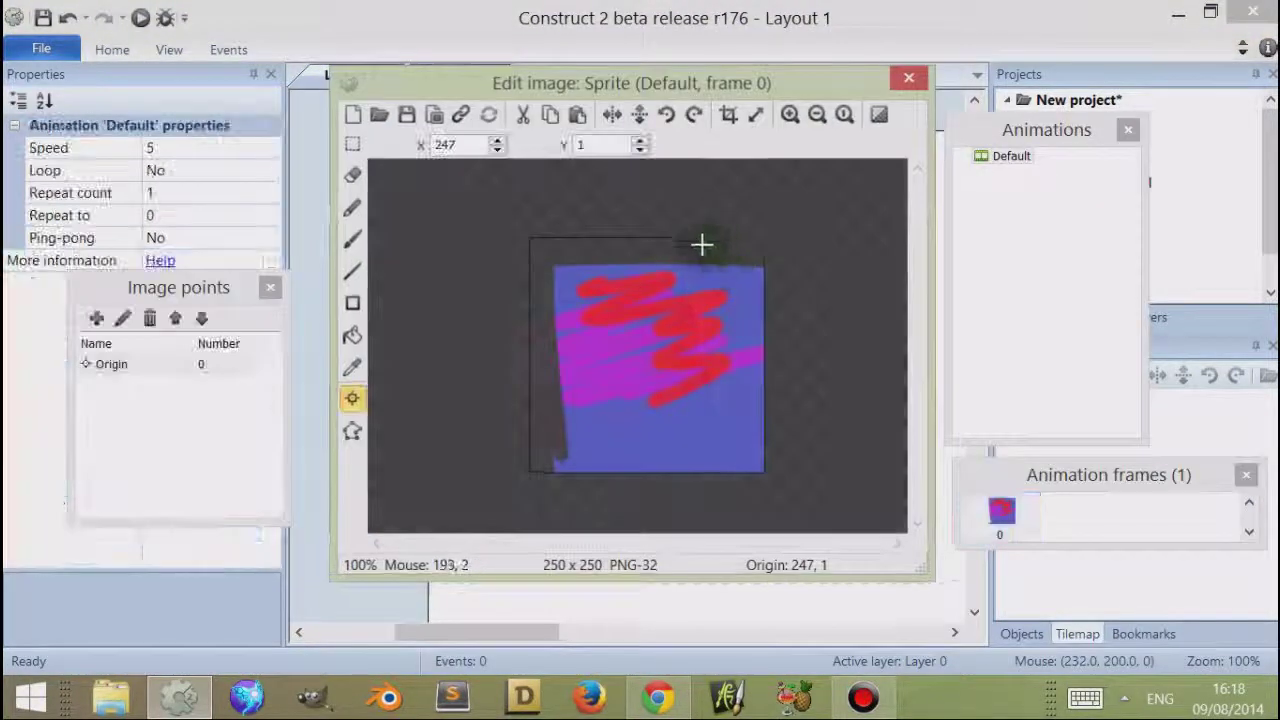
{"action": "left_click", "coordinate": [636, 363]}
{"action": "left_click", "coordinate": [909, 79]}
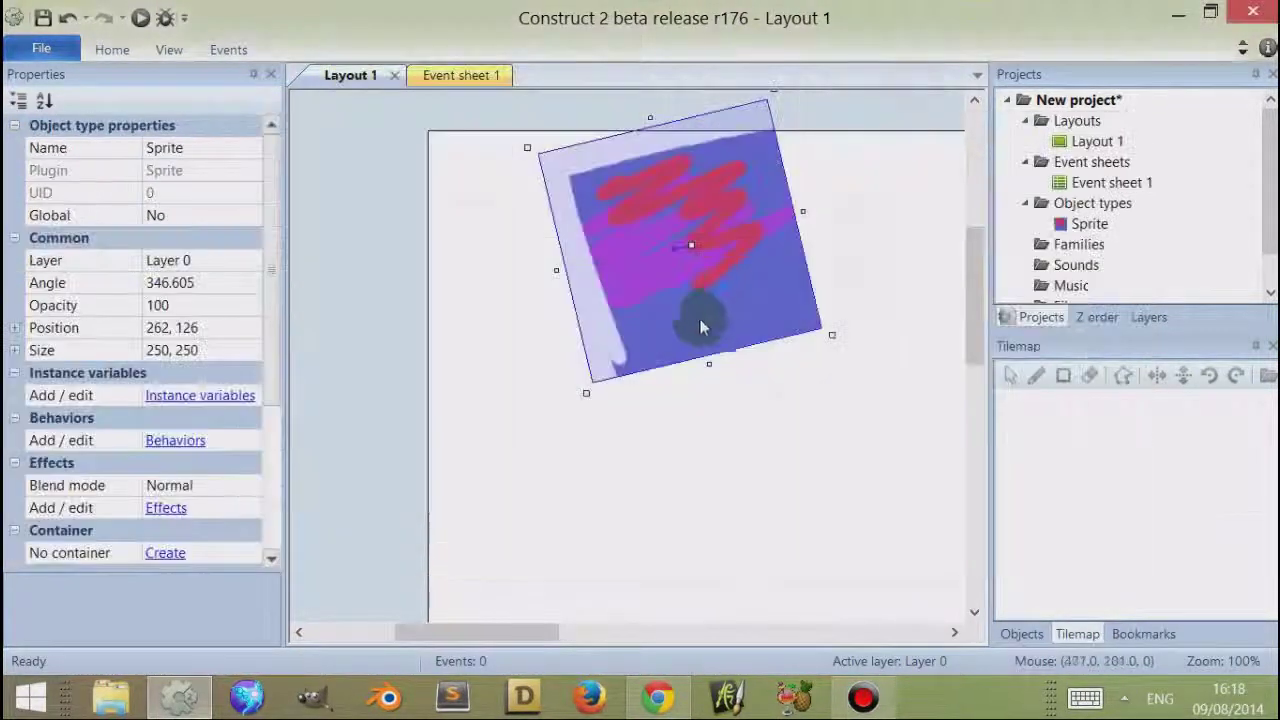
{"action": "left_click_drag", "start_coordinate": [695, 241], "coordinate": [641, 261]}
- Reopen the sprite's image and add a new image point below Origin, keeping its default name
{"action": "double_click", "coordinate": [641, 261]}
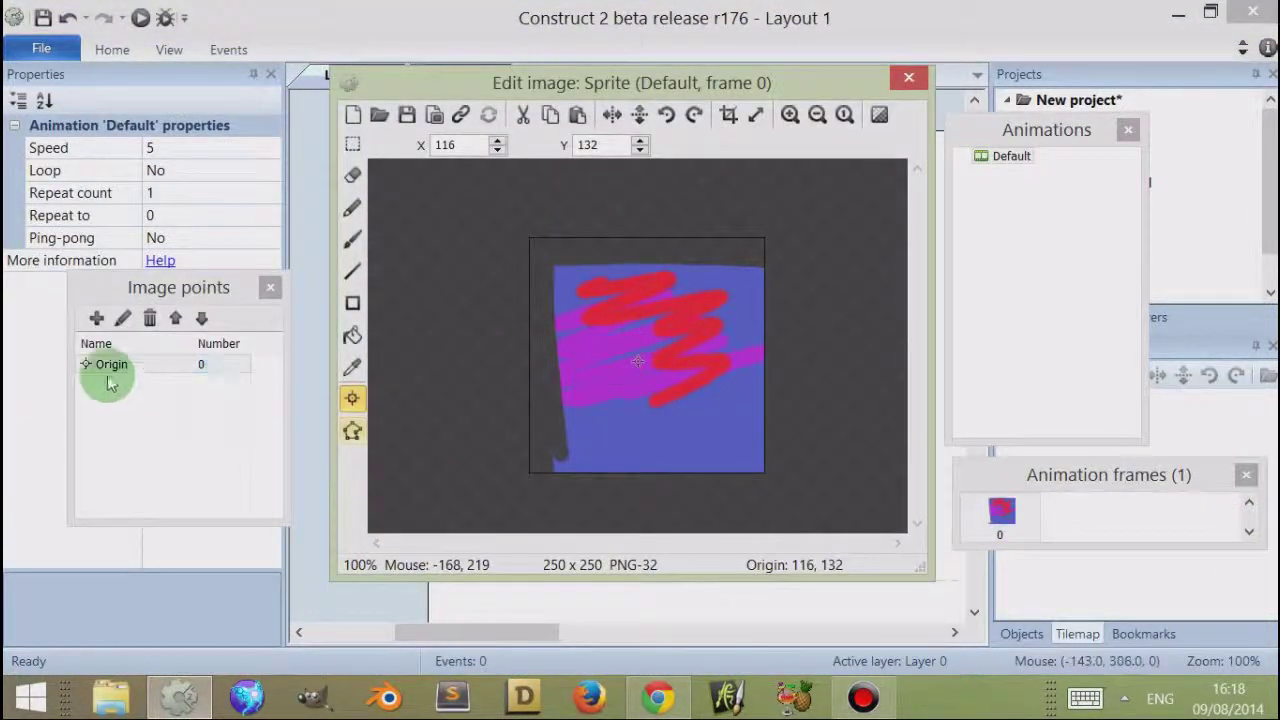
{"action": "left_click", "coordinate": [105, 368]}
{"action": "left_click", "coordinate": [206, 371]}
{"action": "left_click", "coordinate": [118, 376]}
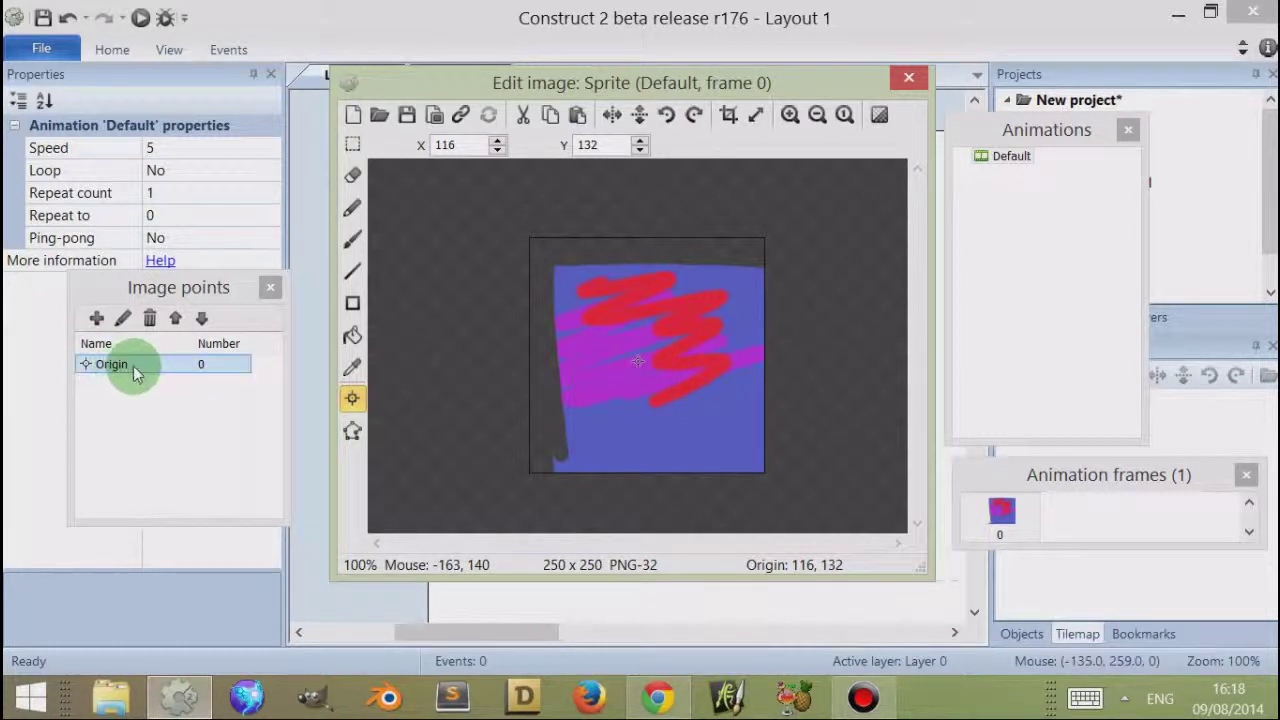
{"action": "left_click", "coordinate": [96, 318]}
{"action": "left_click", "coordinate": [125, 390]}
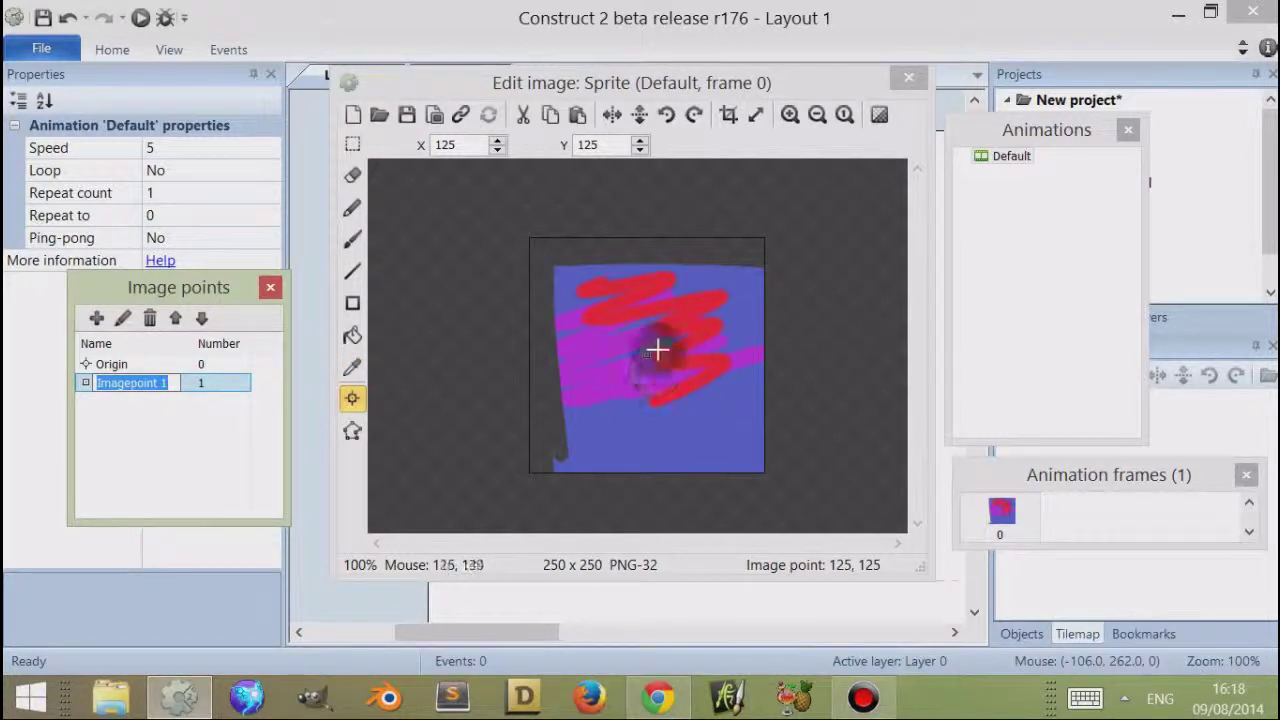
{"action": "left_click", "coordinate": [690, 424]}
{"action": "left_click", "coordinate": [722, 311]}
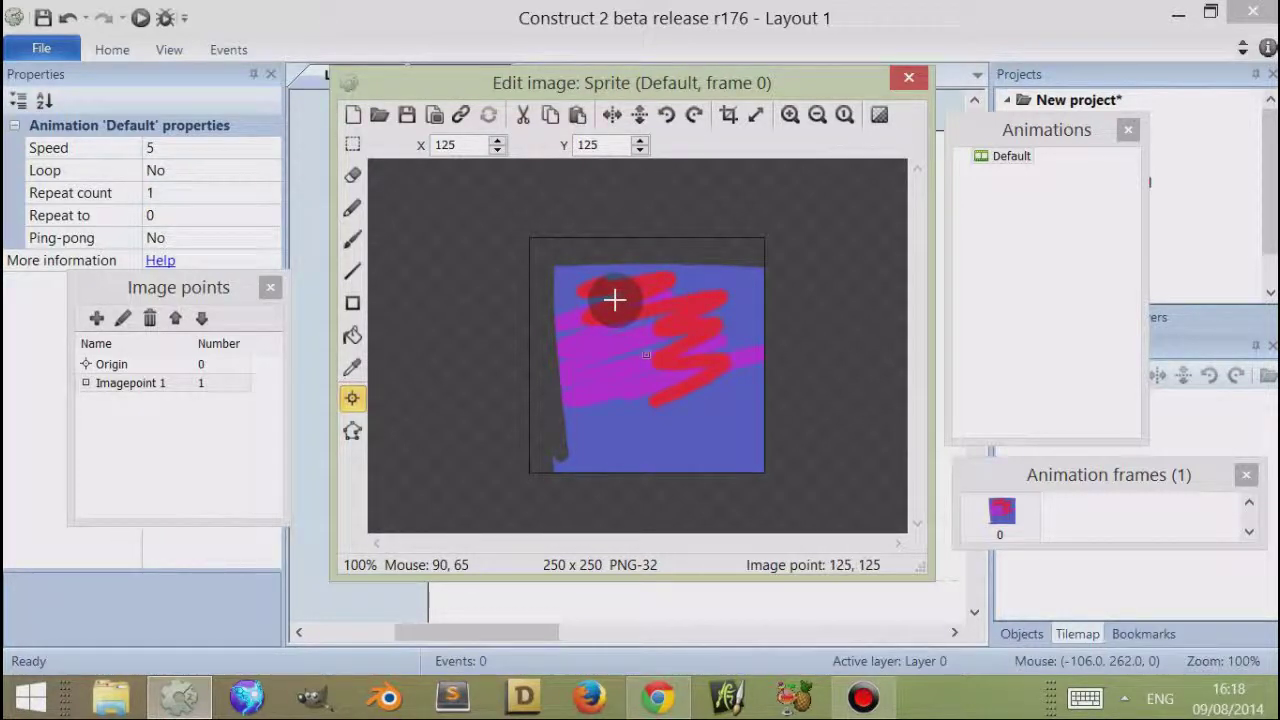
- Position Imagepoint 1 on the sprite's image at X 155, Y 200
{"action": "left_click", "coordinate": [602, 410]}
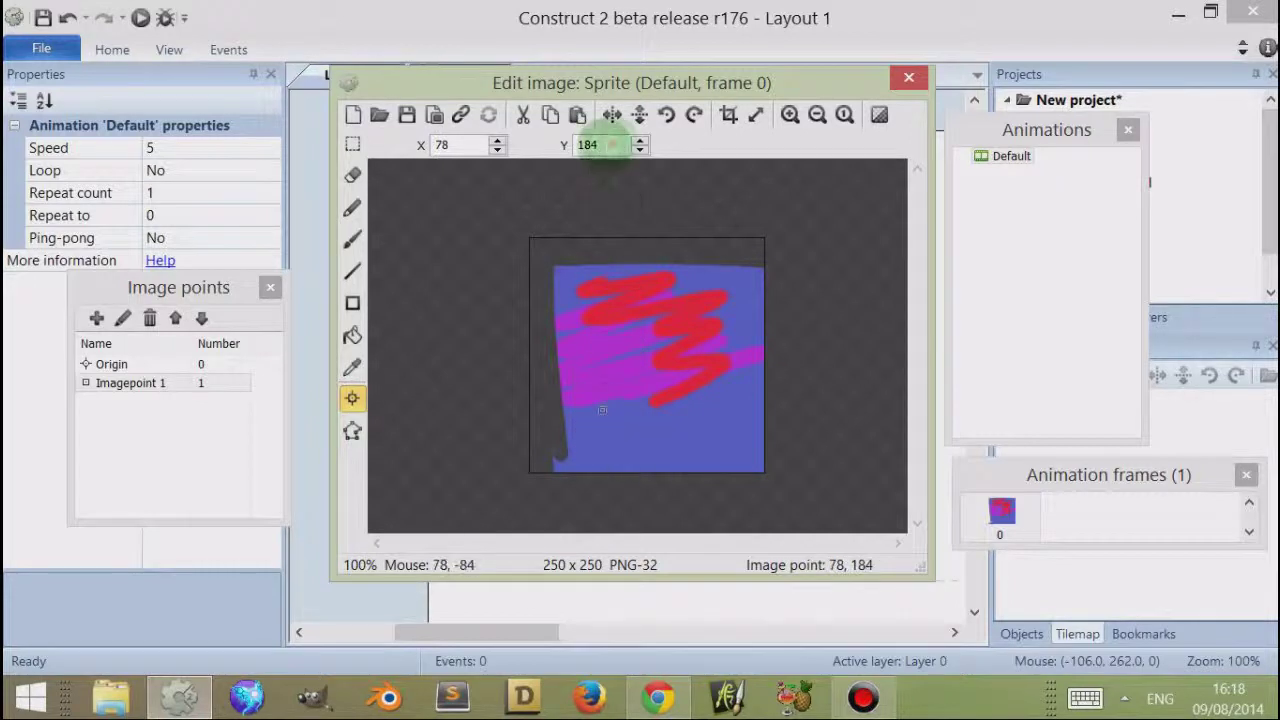
{"action": "left_click", "coordinate": [641, 141]}
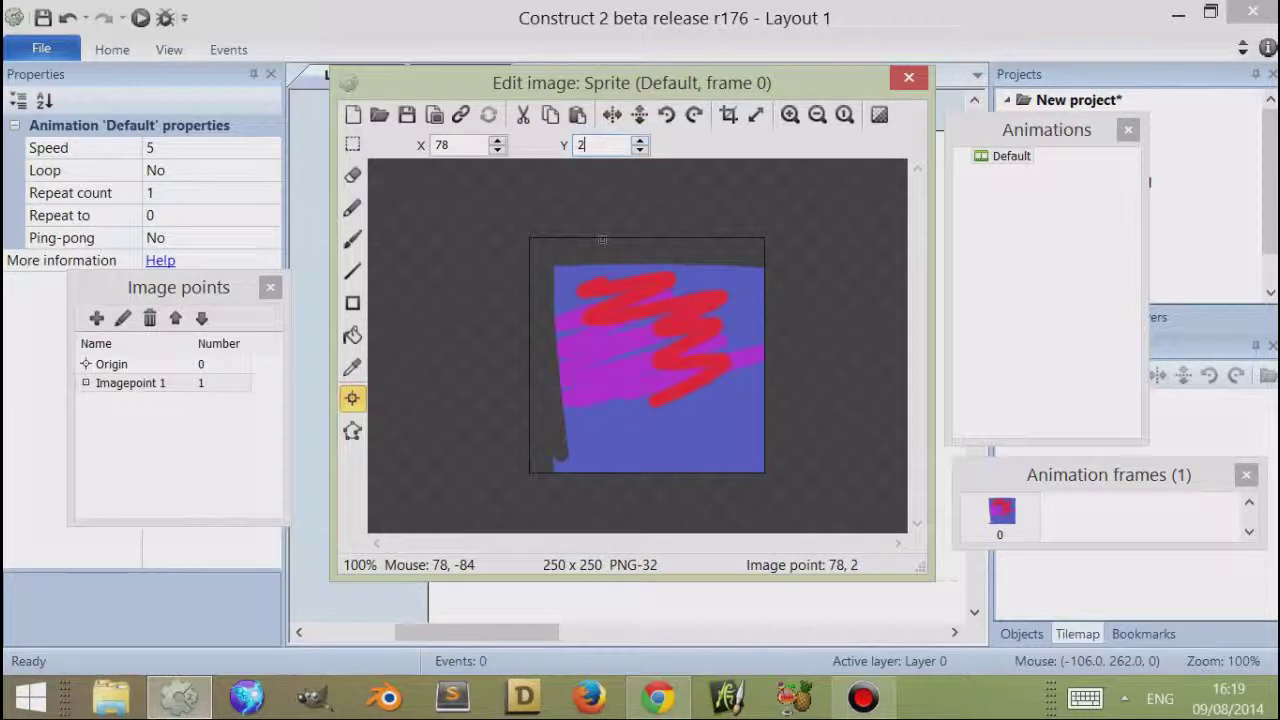
{"action": "left_click", "coordinate": [674, 407]}
{"action": "type", "text": "155"}
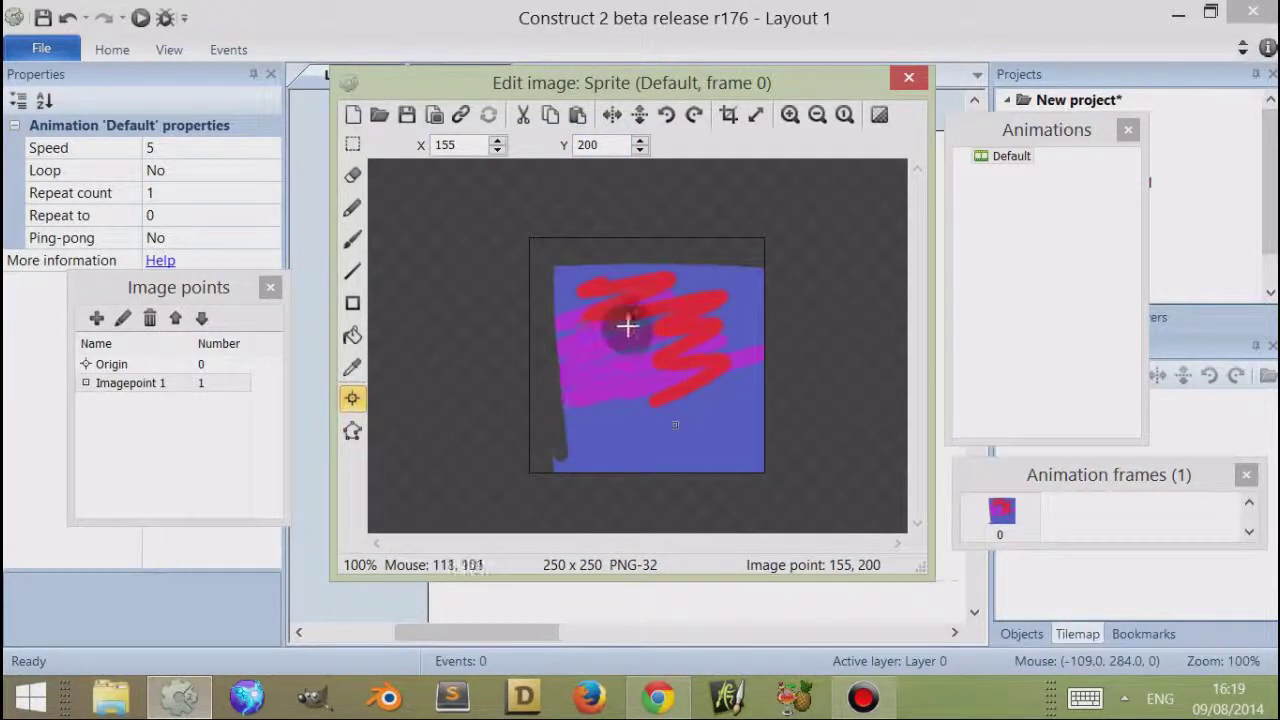
- Rename Imagepoint 1 as Crazy and compare its position with that of Origin
{"action": "left_click", "coordinate": [120, 383]}
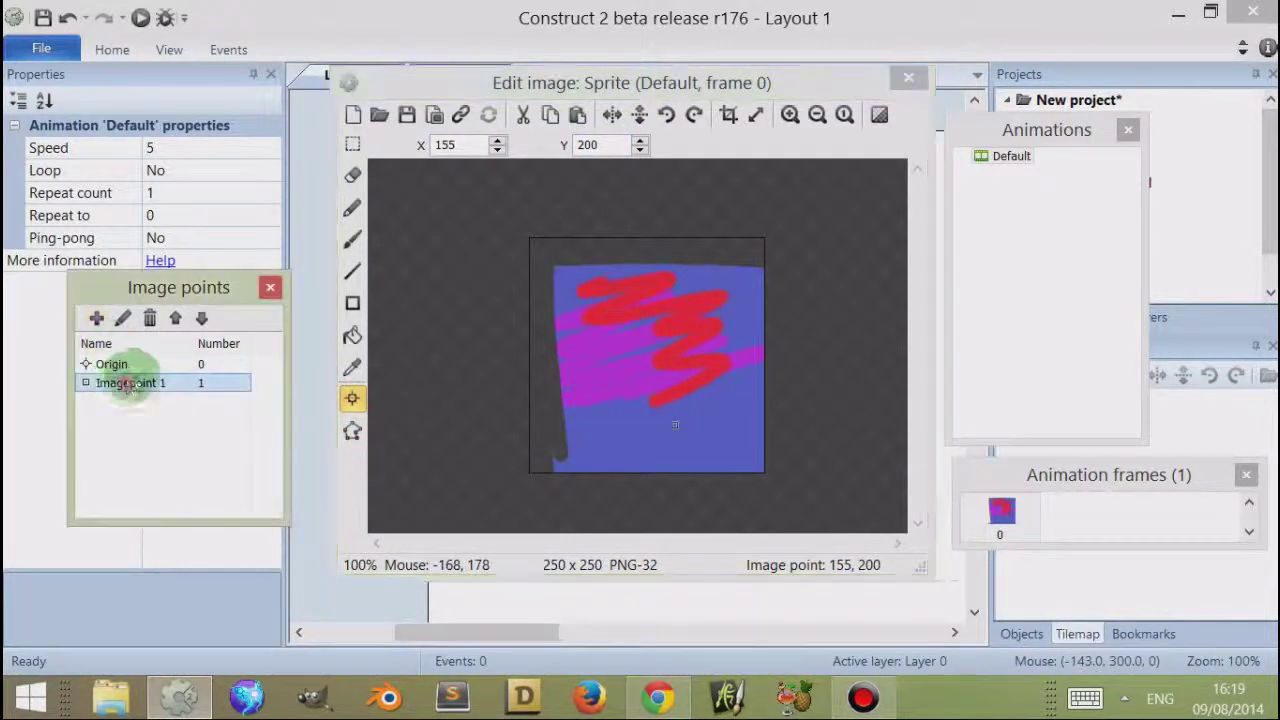
{"action": "left_click", "coordinate": [123, 318]}
{"action": "left_click", "coordinate": [148, 380]}
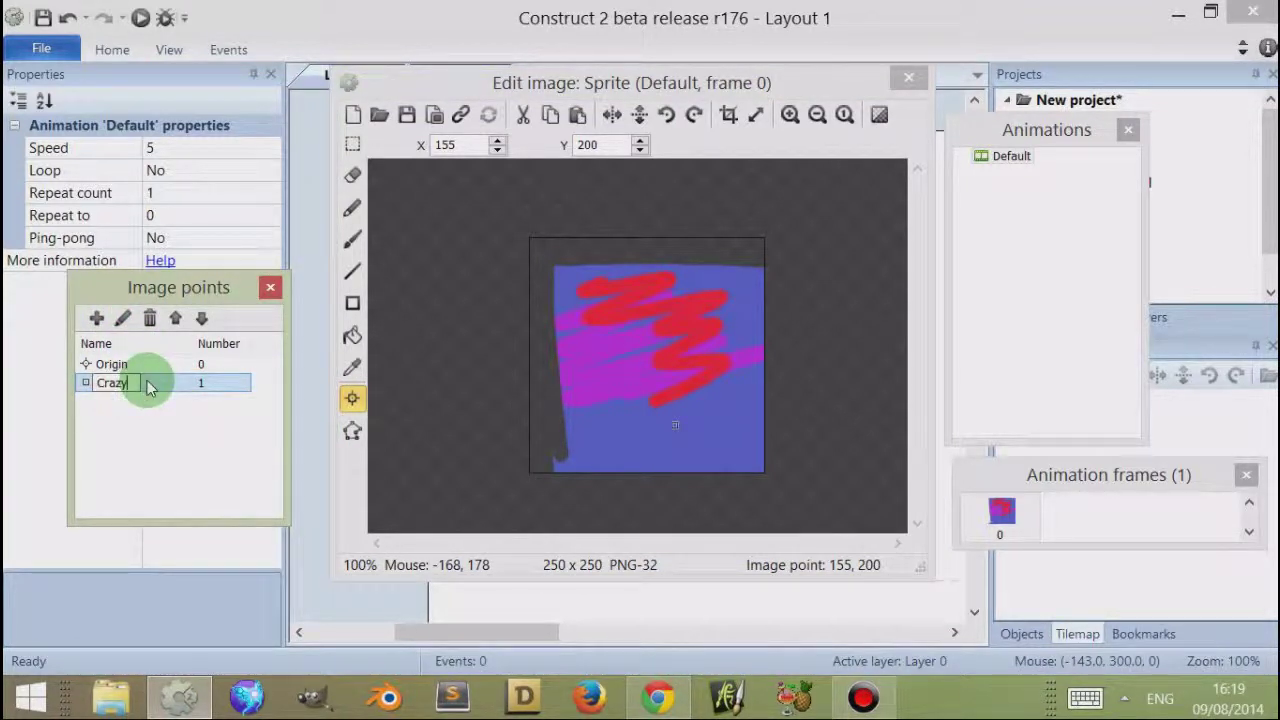
{"action": "left_click", "coordinate": [190, 423]}
{"action": "left_click", "coordinate": [100, 365]}
{"action": "left_click", "coordinate": [98, 384]}
{"action": "left_click", "coordinate": [97, 370]}
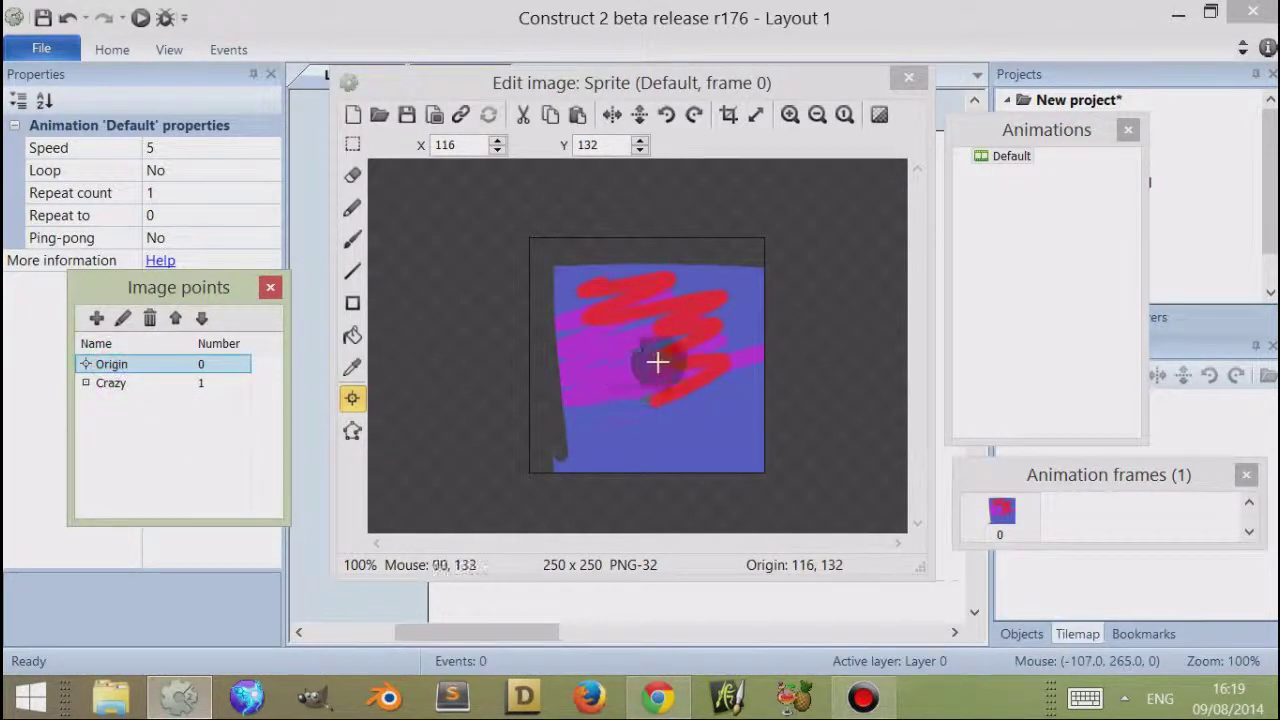
- Add two more image points with default names and place Imagepoint 3 at 146, 213 near the image's lower edge
{"action": "left_click", "coordinate": [155, 383]}
{"action": "left_click", "coordinate": [96, 318]}
{"action": "left_click", "coordinate": [96, 318]}
{"action": "left_click", "coordinate": [715, 365]}
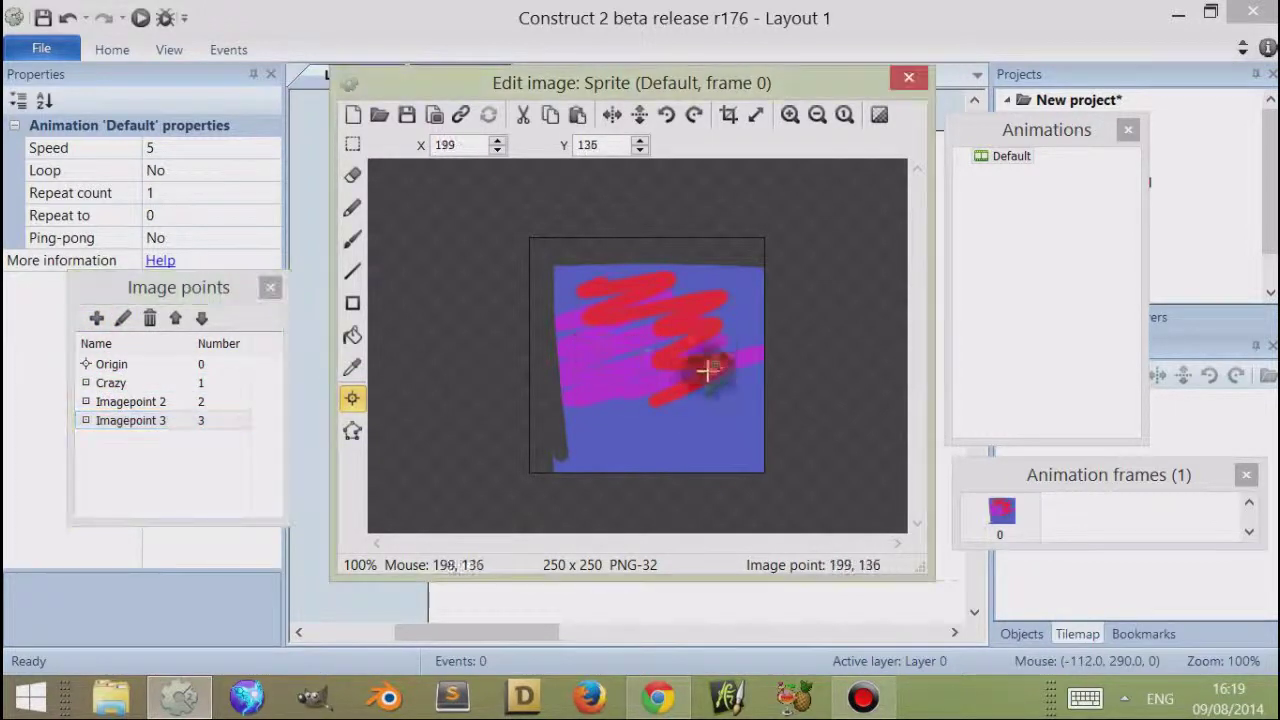
{"action": "left_click", "coordinate": [666, 437]}
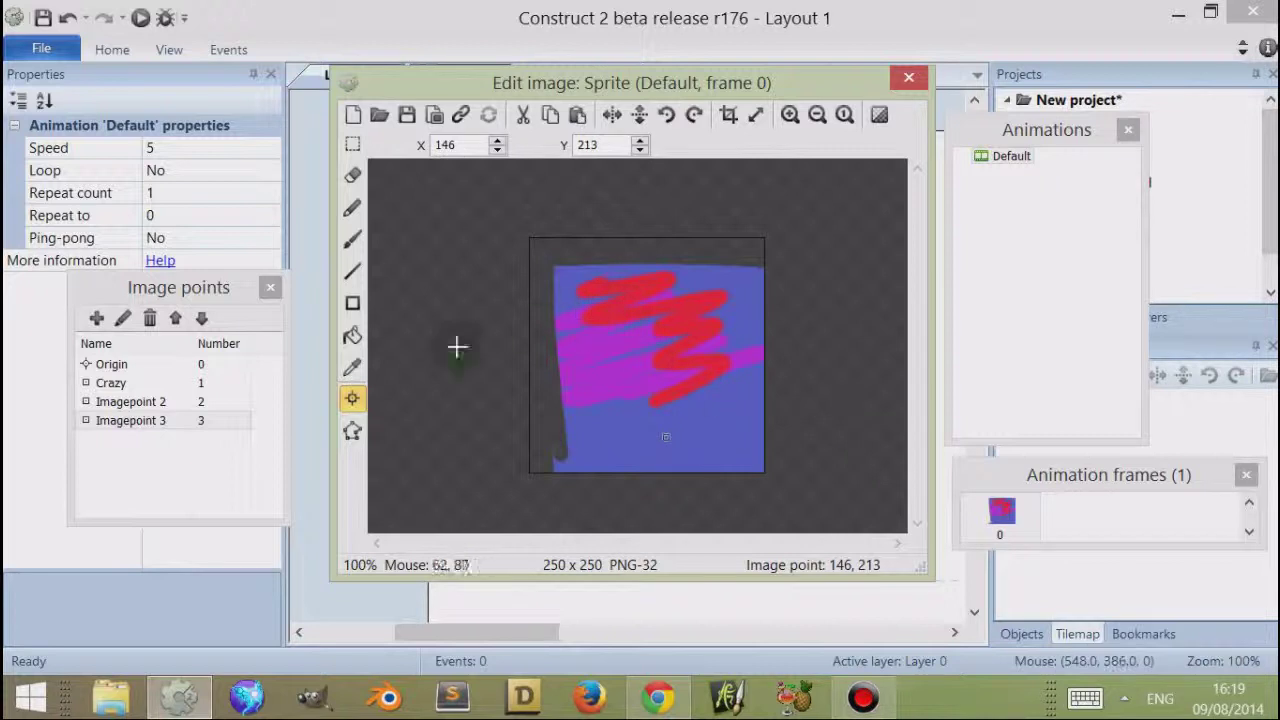
- Try the guessed shape for the sprite's collision polygon, and set the polygon back to the bounding box
{"action": "left_click", "coordinate": [353, 432]}
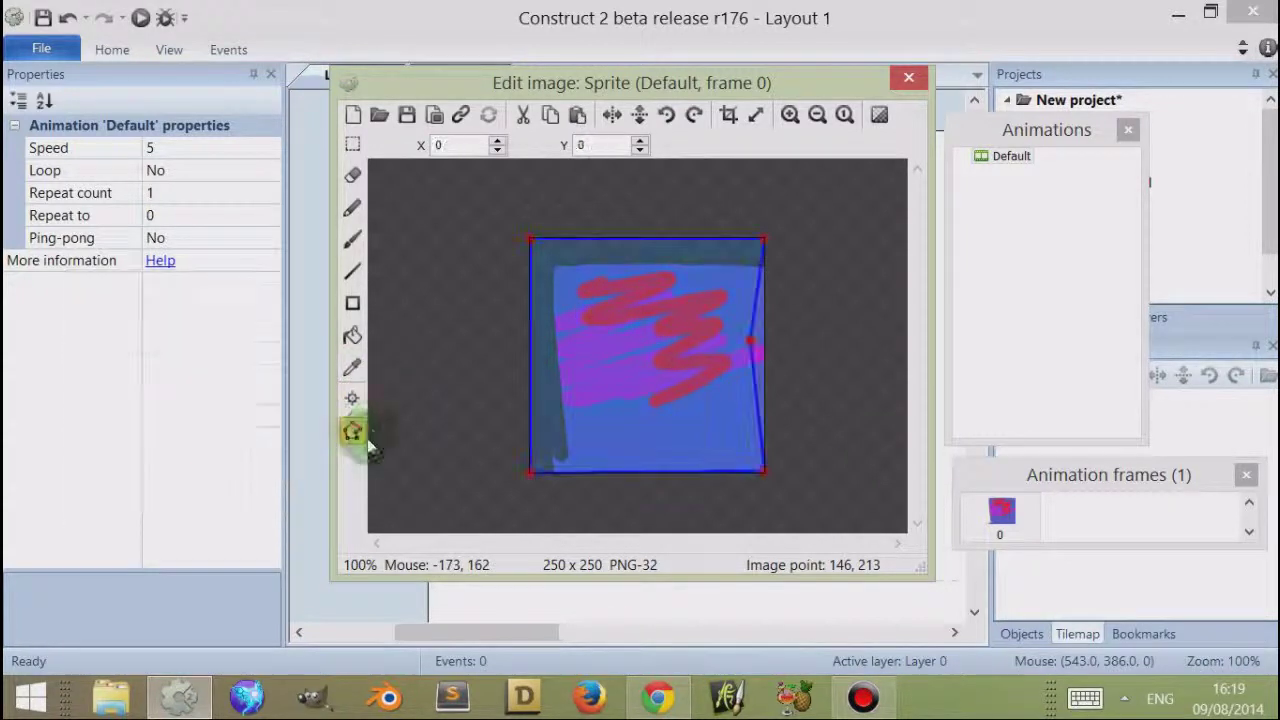
{"action": "left_click", "coordinate": [531, 241]}
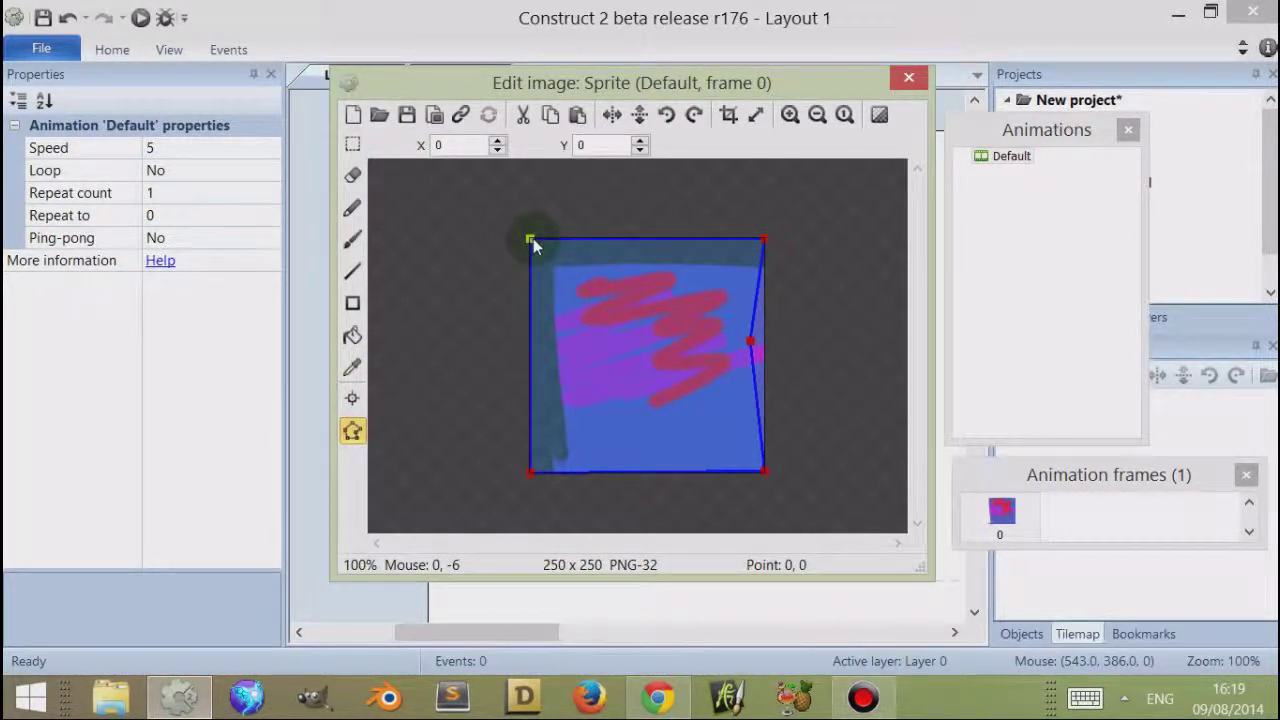
{"action": "right_click", "coordinate": [531, 242]}
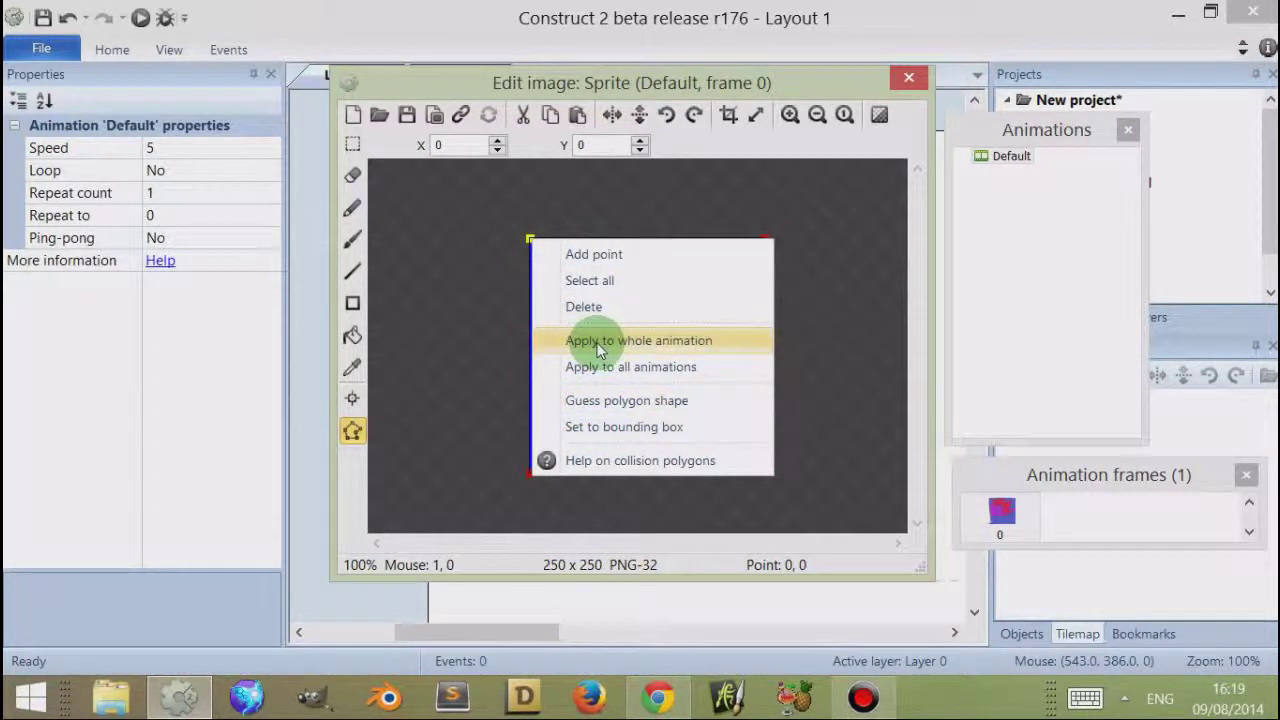
{"action": "left_click", "coordinate": [449, 337]}
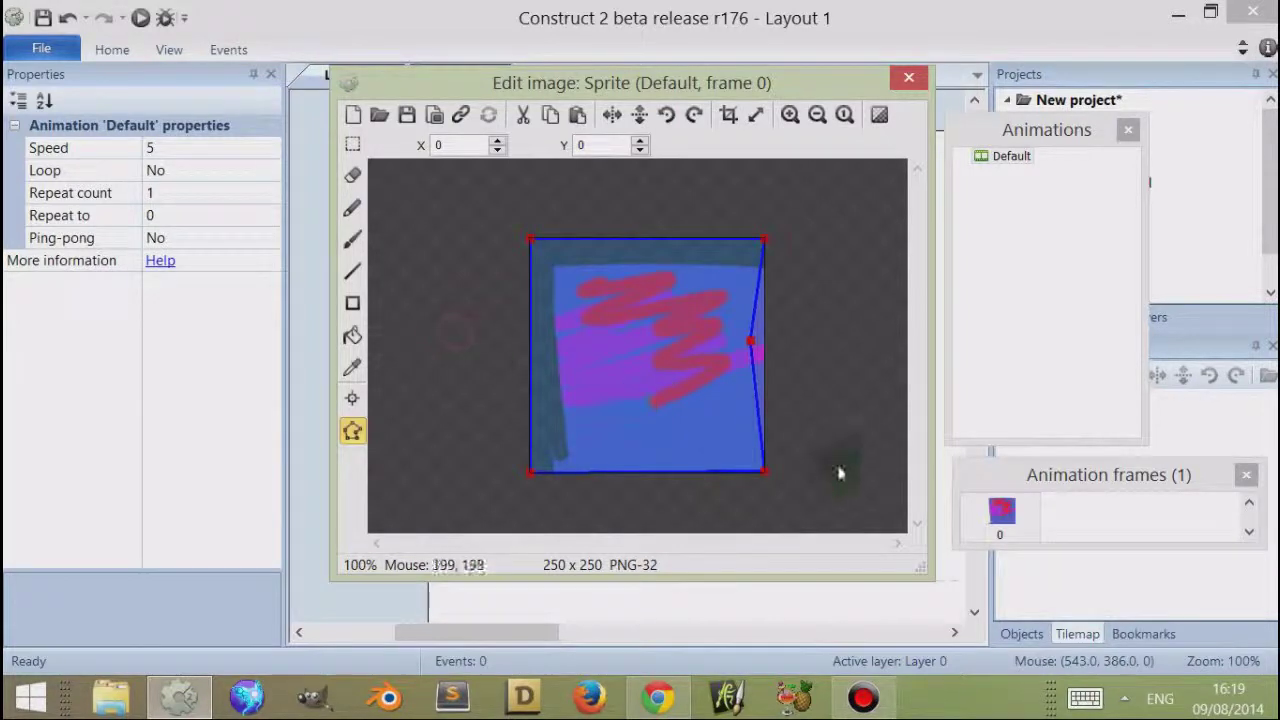
{"action": "right_click", "coordinate": [530, 243]}
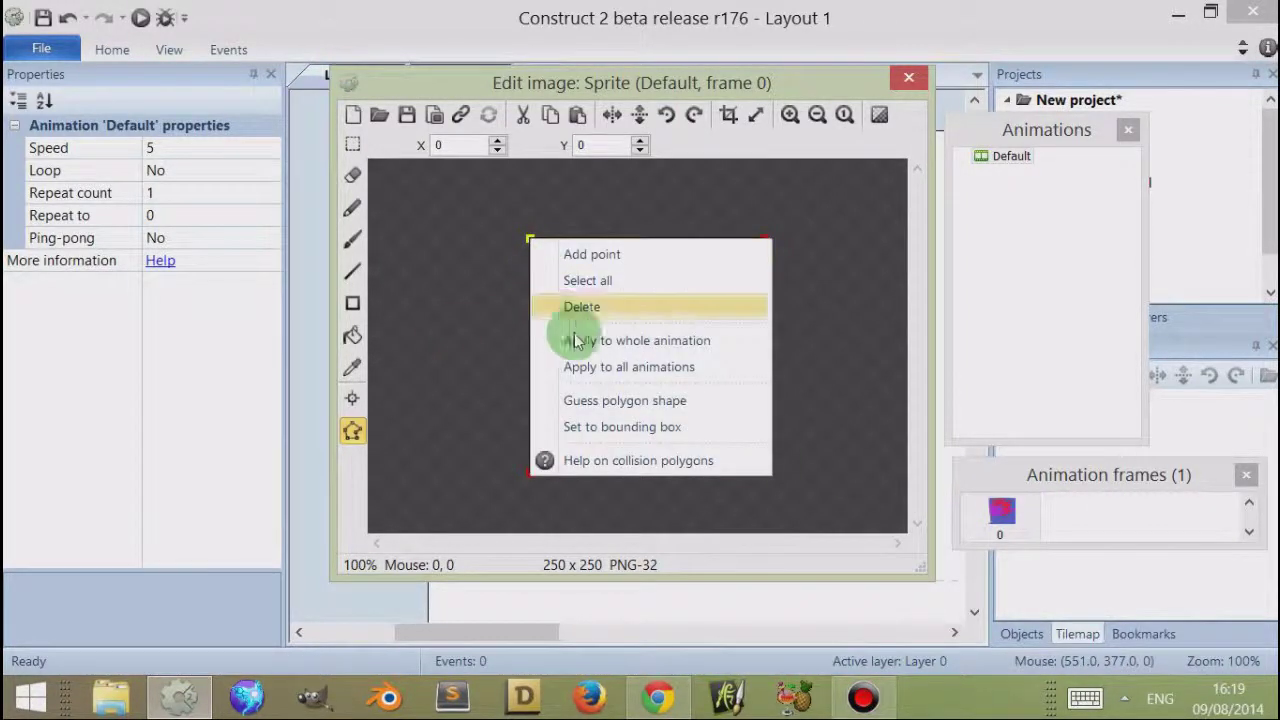
{"action": "left_click", "coordinate": [596, 402]}
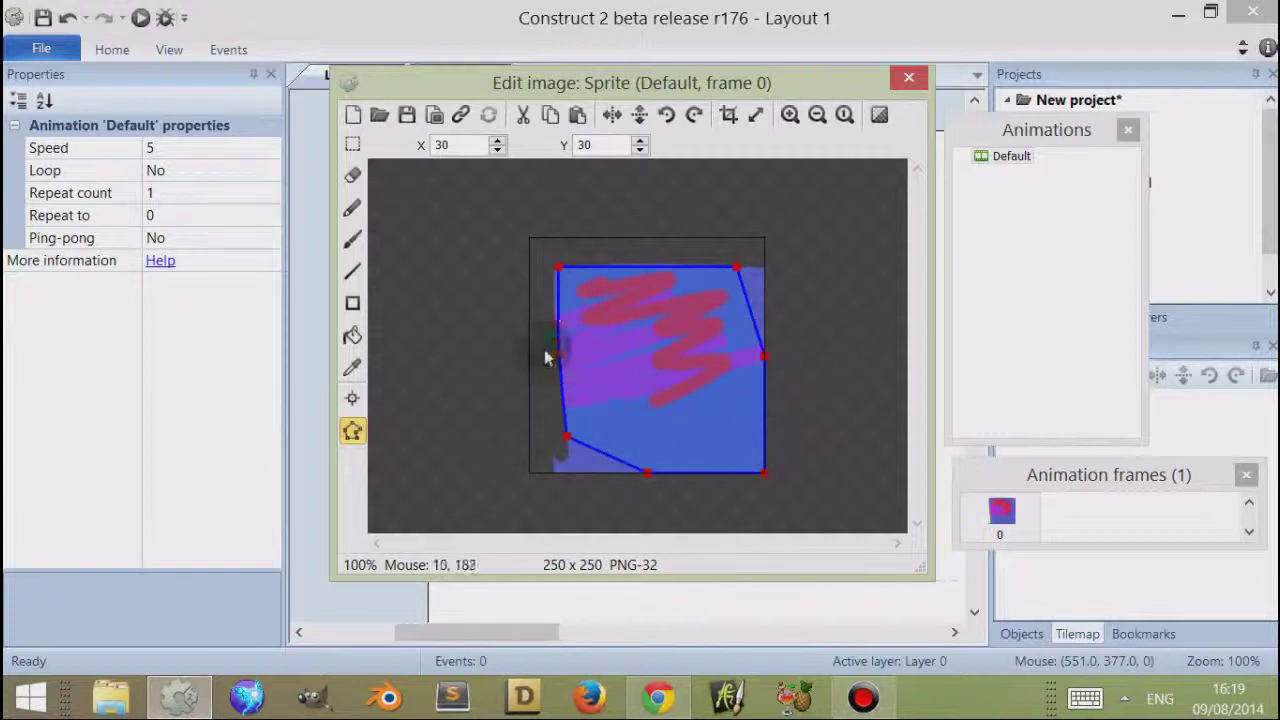
{"action": "right_click", "coordinate": [557, 268]}
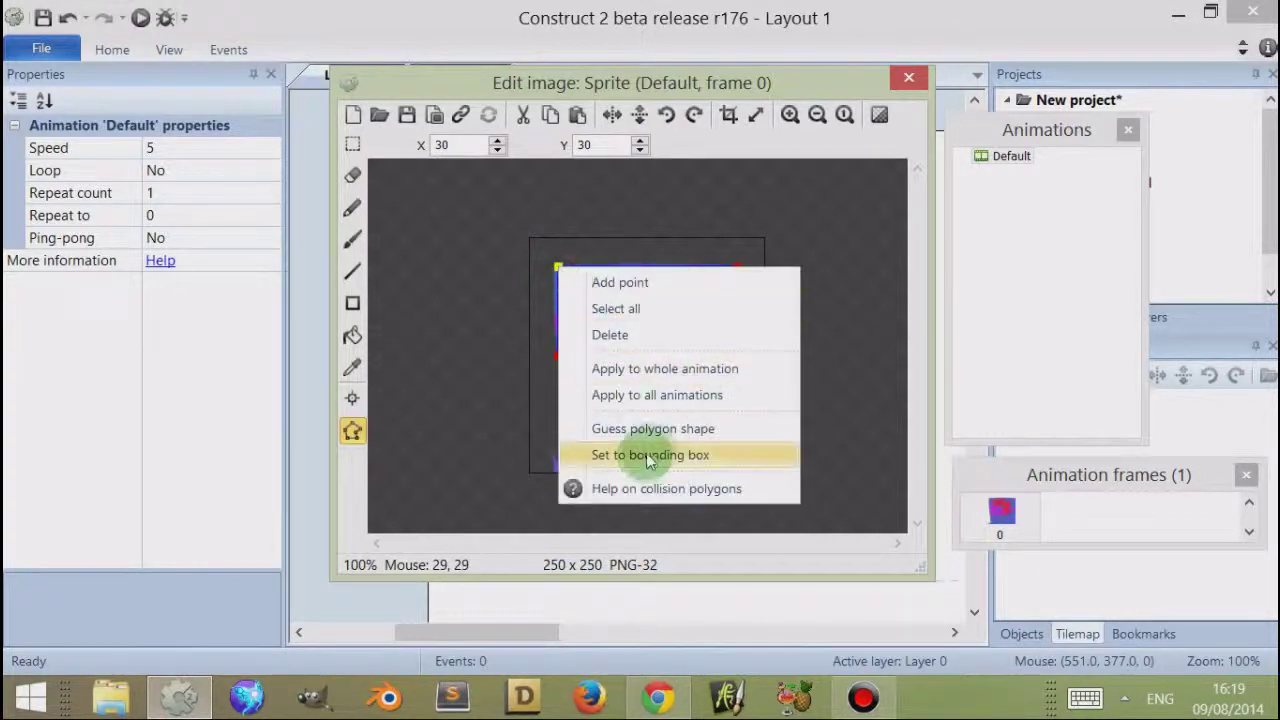
{"action": "left_click", "coordinate": [647, 461]}
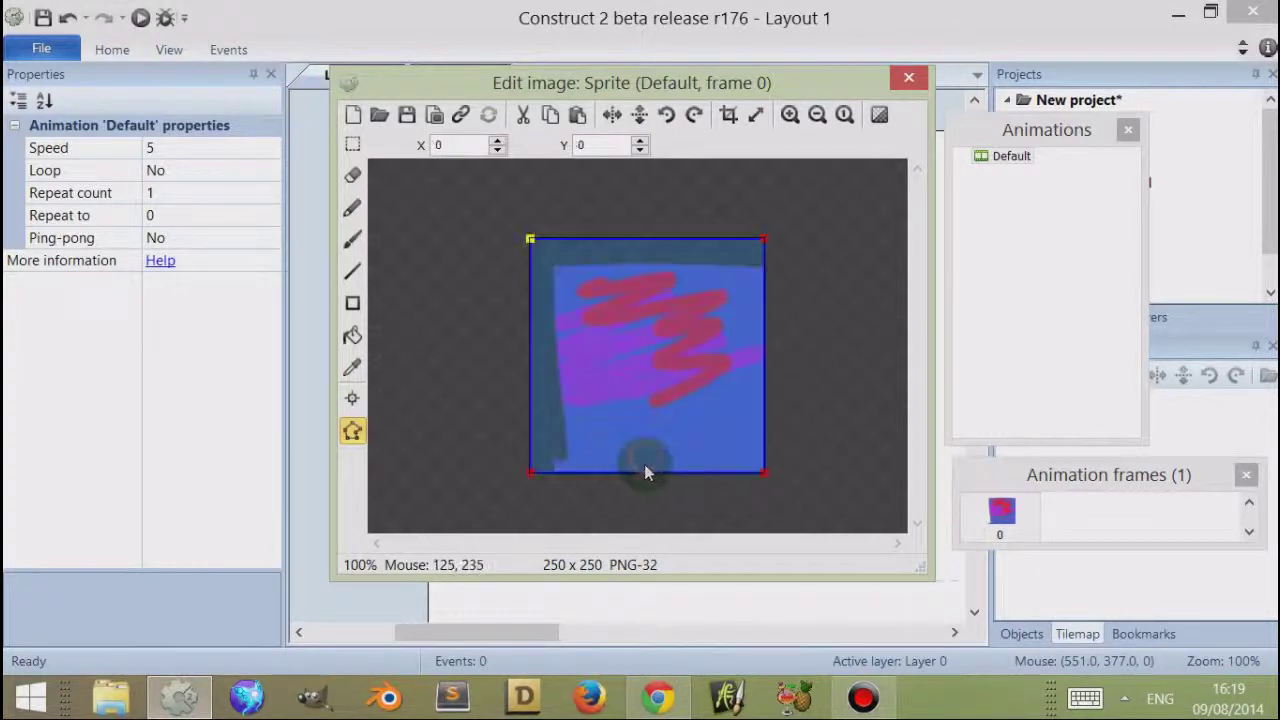
- Return to the image points, review Imagepoint 3 and close the image editor
{"action": "left_click", "coordinate": [352, 398]}
{"action": "left_click", "coordinate": [135, 420]}
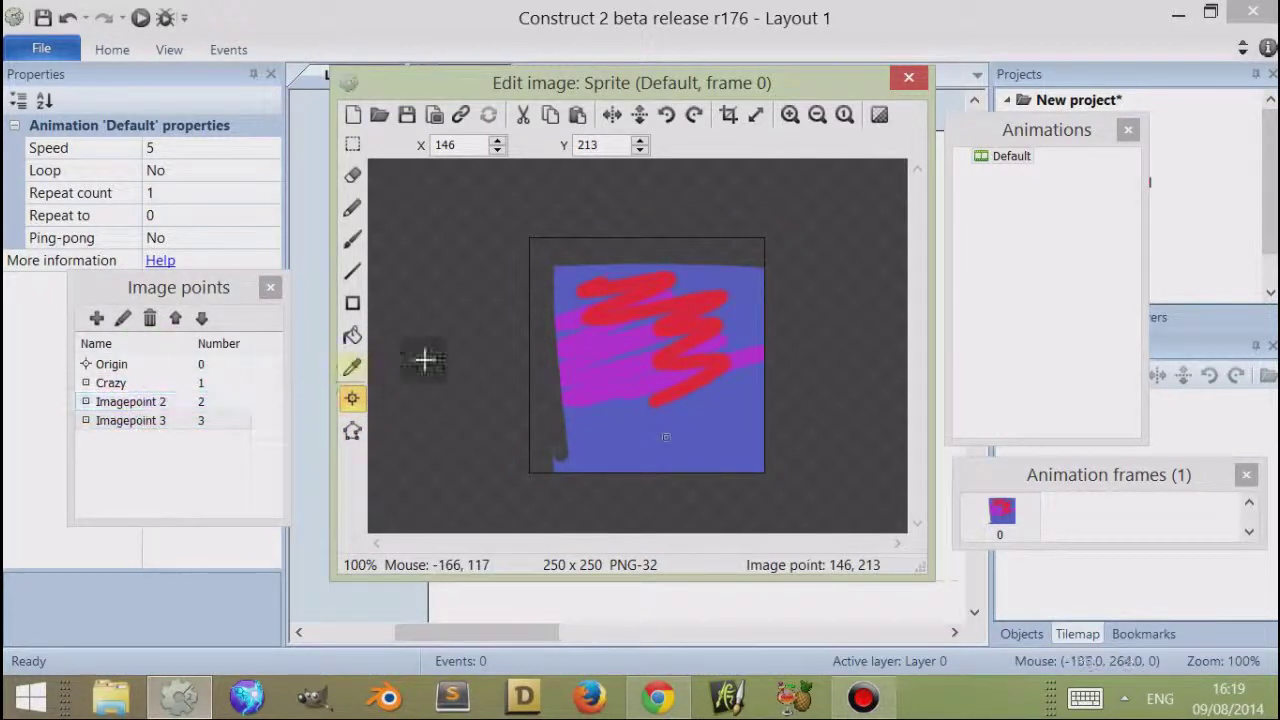
{"action": "left_click", "coordinate": [909, 78]}
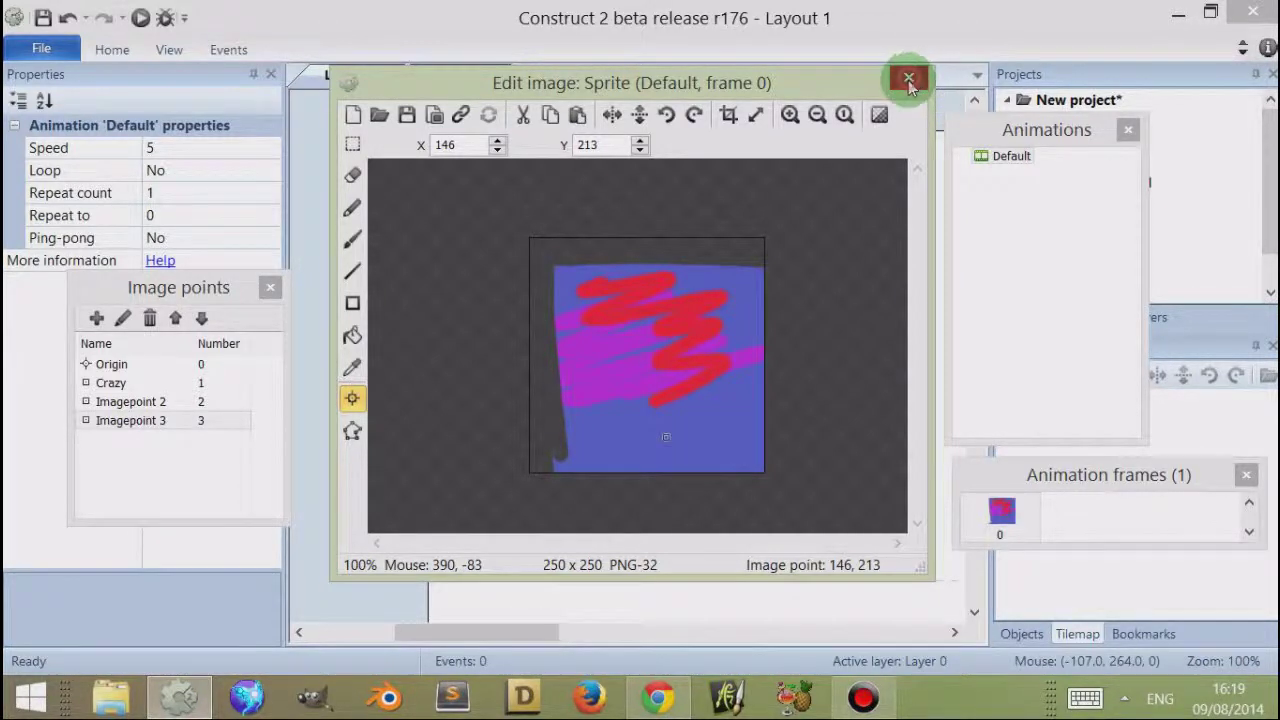
{"action": "left_click", "coordinate": [909, 80]}
- Add a System "Every tick" event to Event sheet 1
{"action": "left_click", "coordinate": [465, 78]}
{"action": "double_click", "coordinate": [477, 249]}
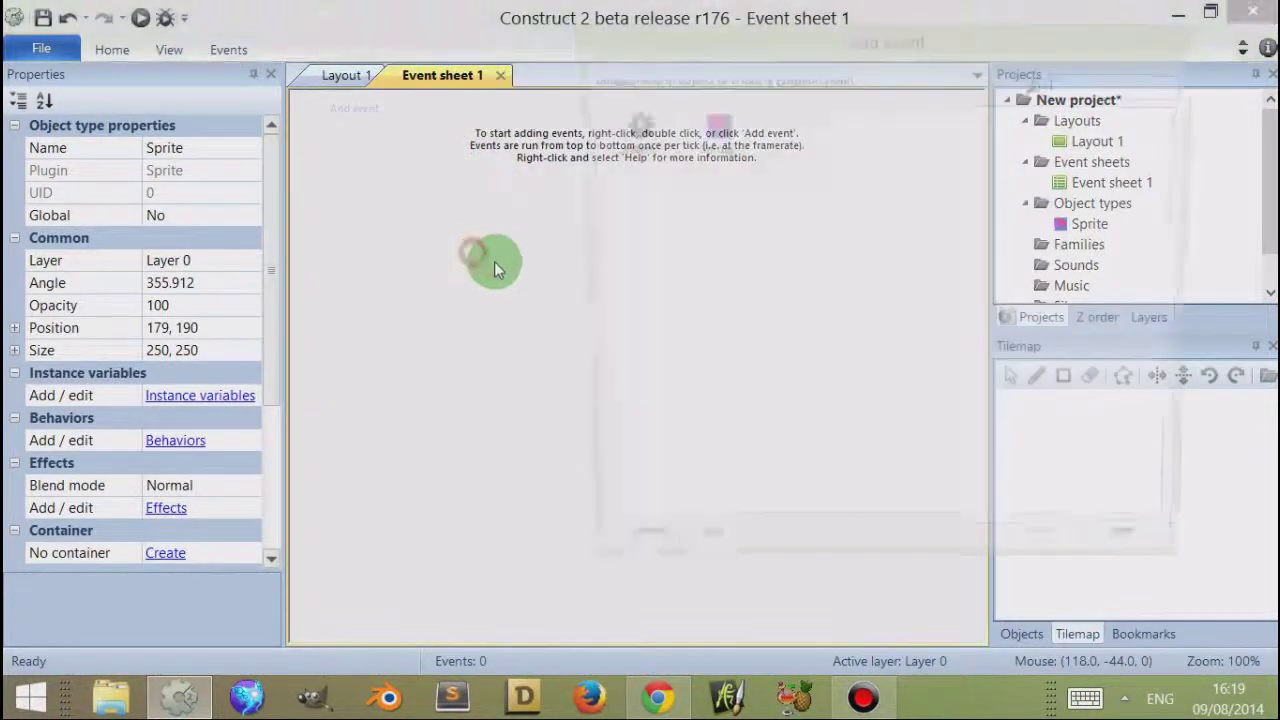
{"action": "double_click", "coordinate": [623, 128]}
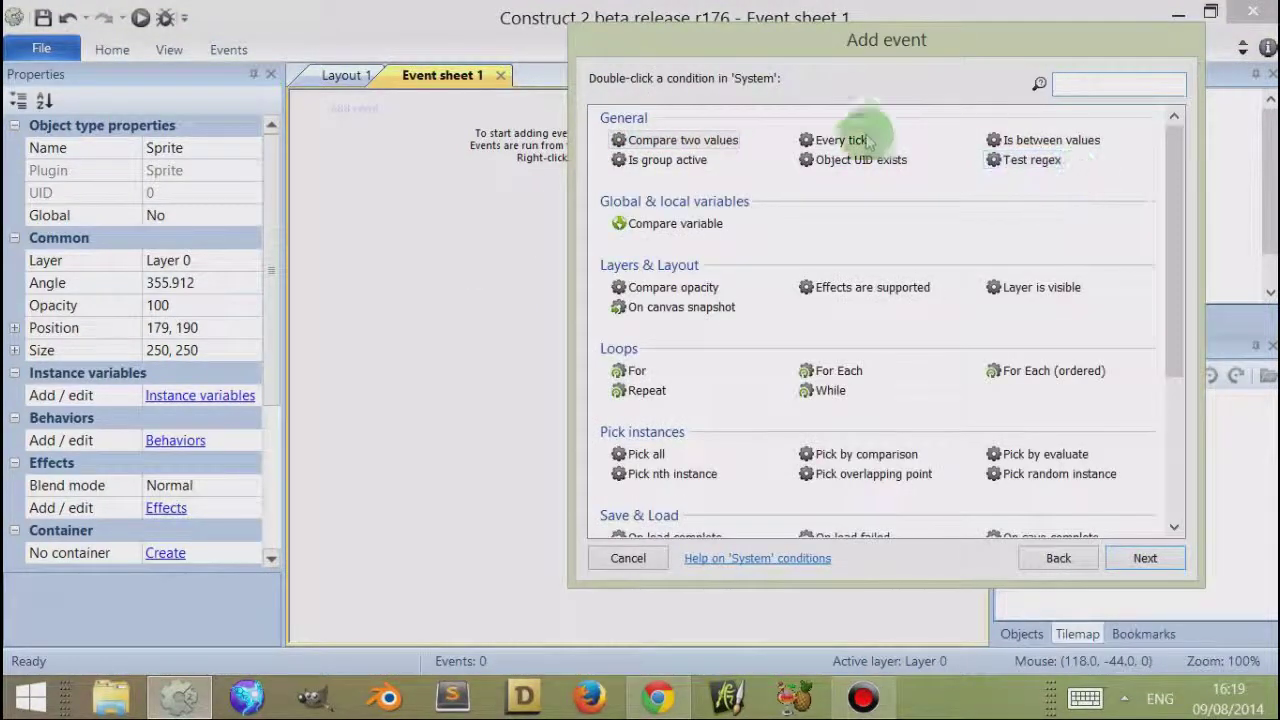
{"action": "double_click", "coordinate": [833, 140]}
- Start a Set position action for Sprite on the Every tick event
{"action": "left_click", "coordinate": [600, 110]}
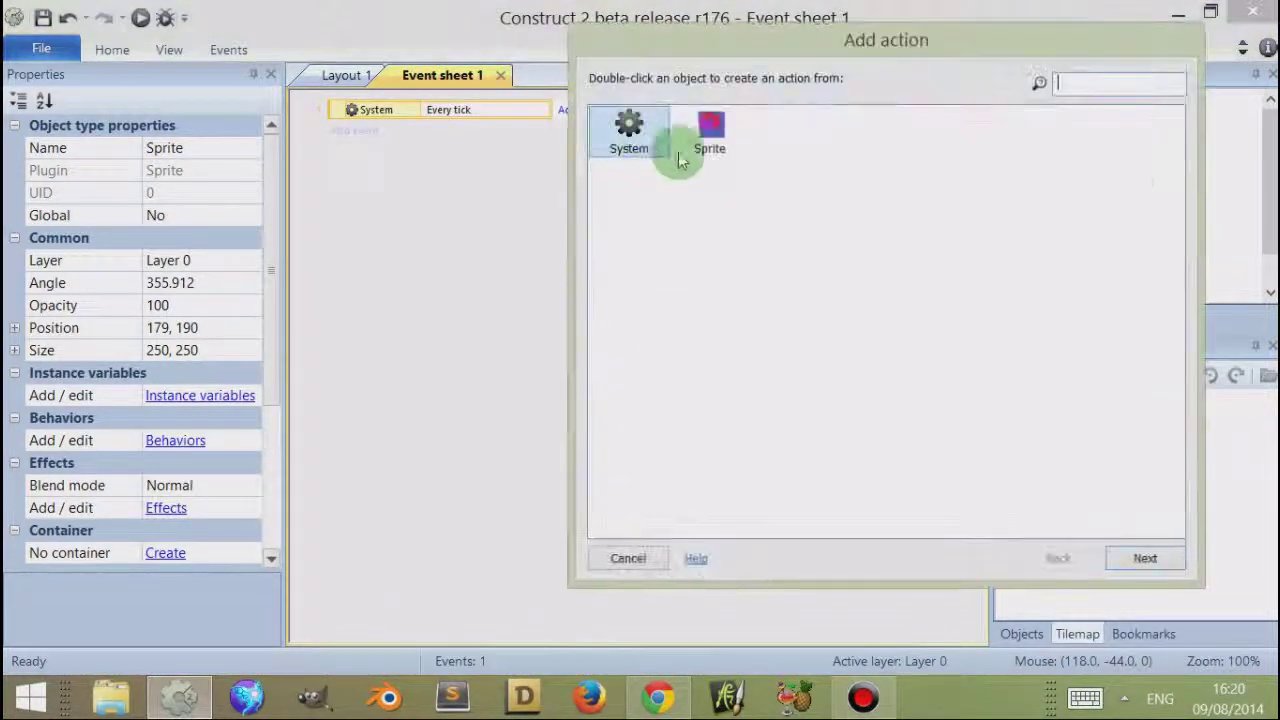
{"action": "double_click", "coordinate": [700, 134]}
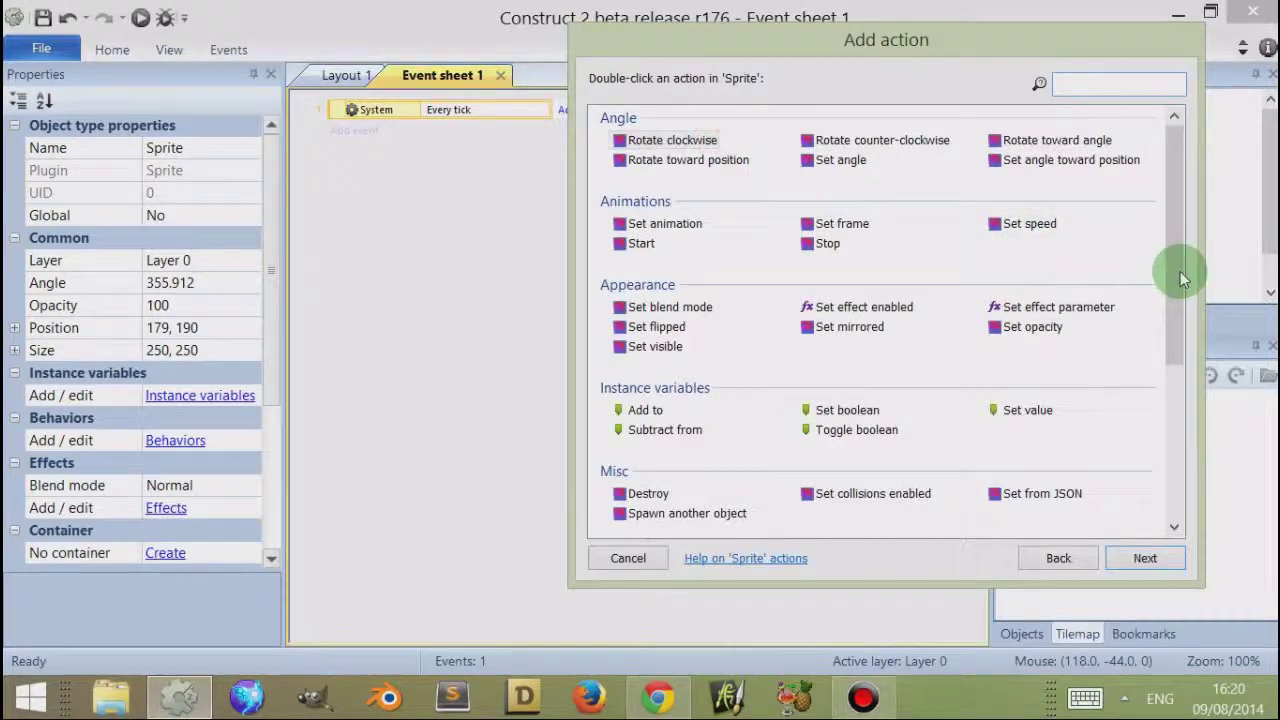
{"action": "left_click_drag", "start_coordinate": [1178, 268], "coordinate": [1178, 424]}
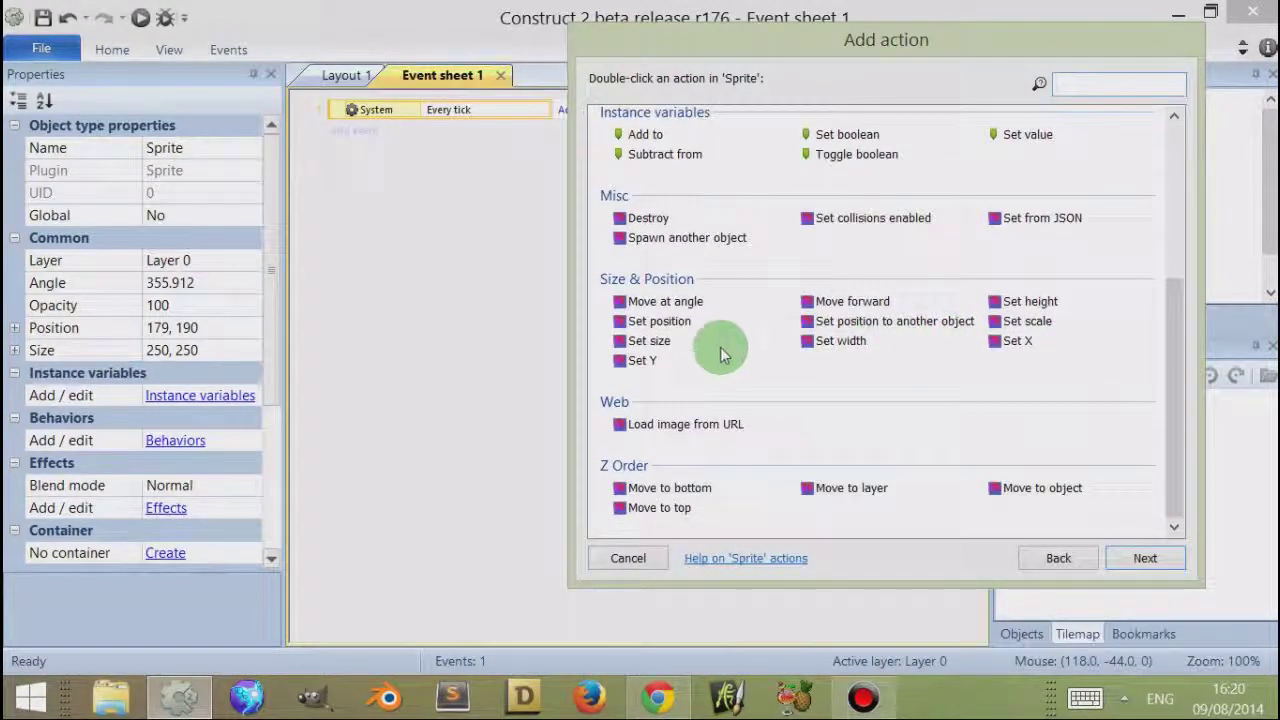
{"action": "left_click", "coordinate": [662, 323]}
{"action": "double_click", "coordinate": [662, 323]}
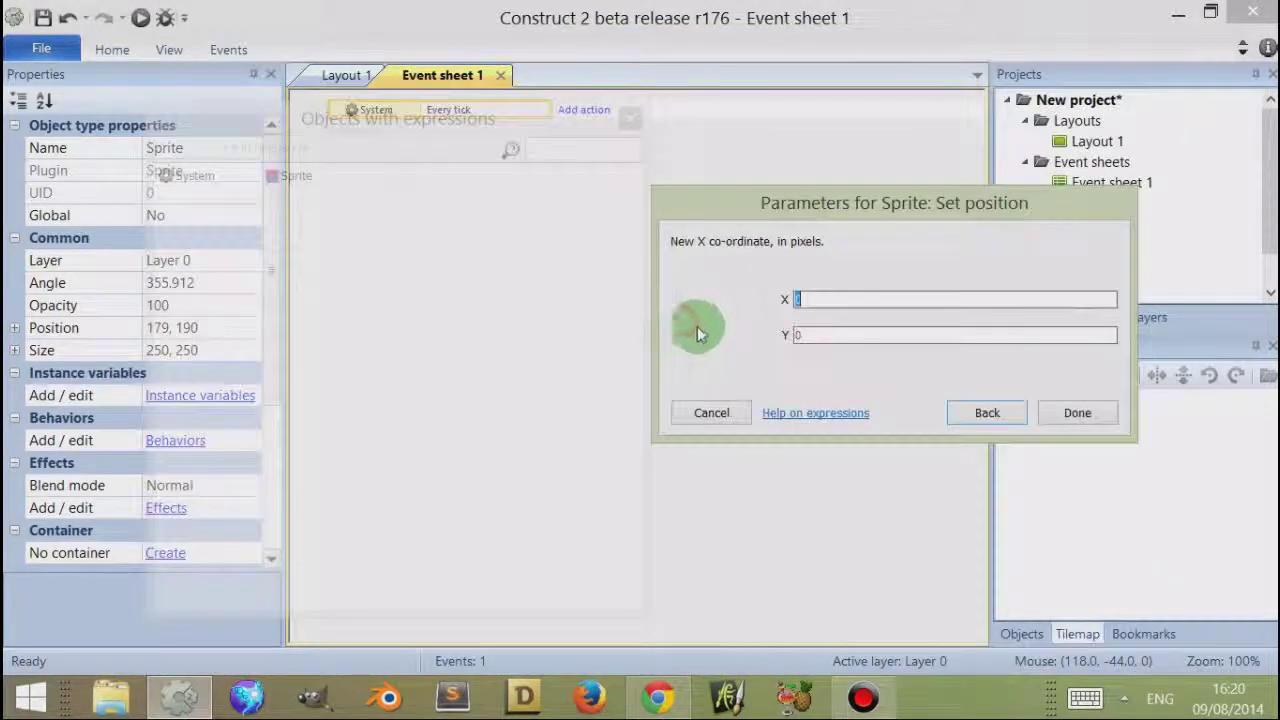
- Fill the action's X with the Sprite.ImagePointX expression and its Y with Sprite.ImagePointY
{"action": "double_click", "coordinate": [305, 178]}
{"action": "left_click_drag", "start_coordinate": [631, 288], "coordinate": [632, 458]}
{"action": "left_click", "coordinate": [205, 367]}
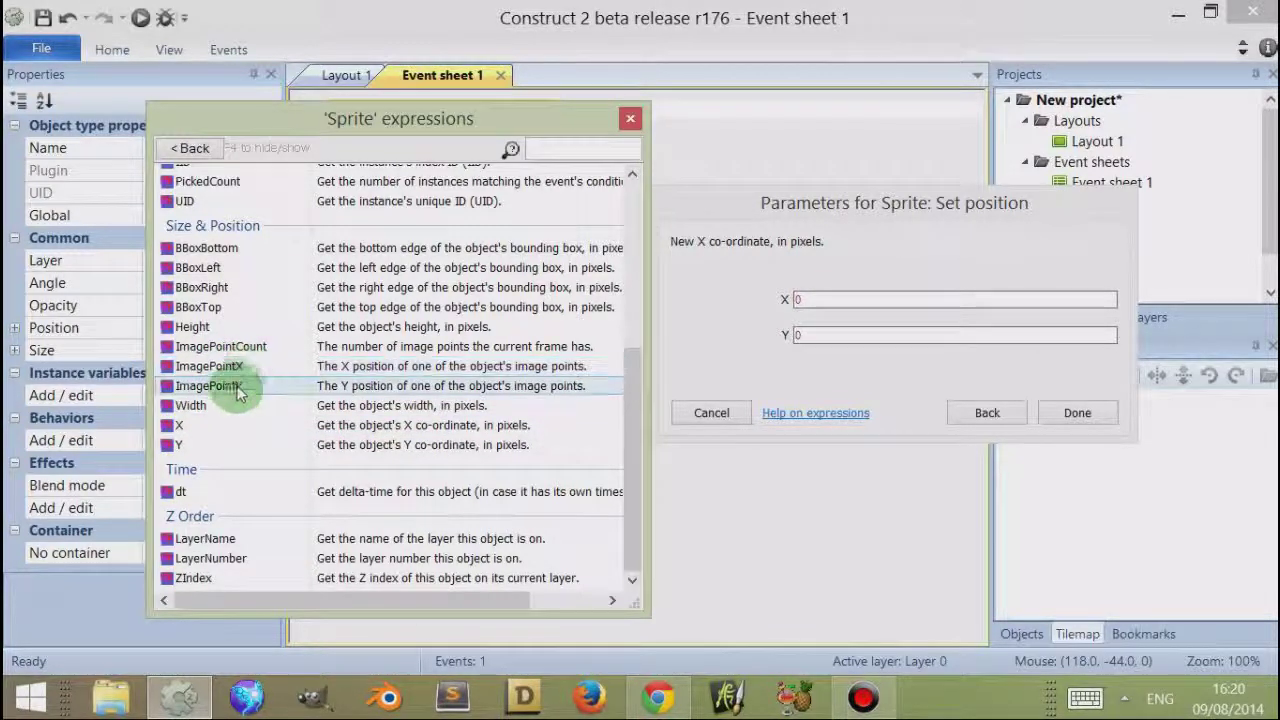
{"action": "double_click", "coordinate": [229, 367]}
{"action": "left_click", "coordinate": [837, 334]}
{"action": "double_click", "coordinate": [276, 387]}
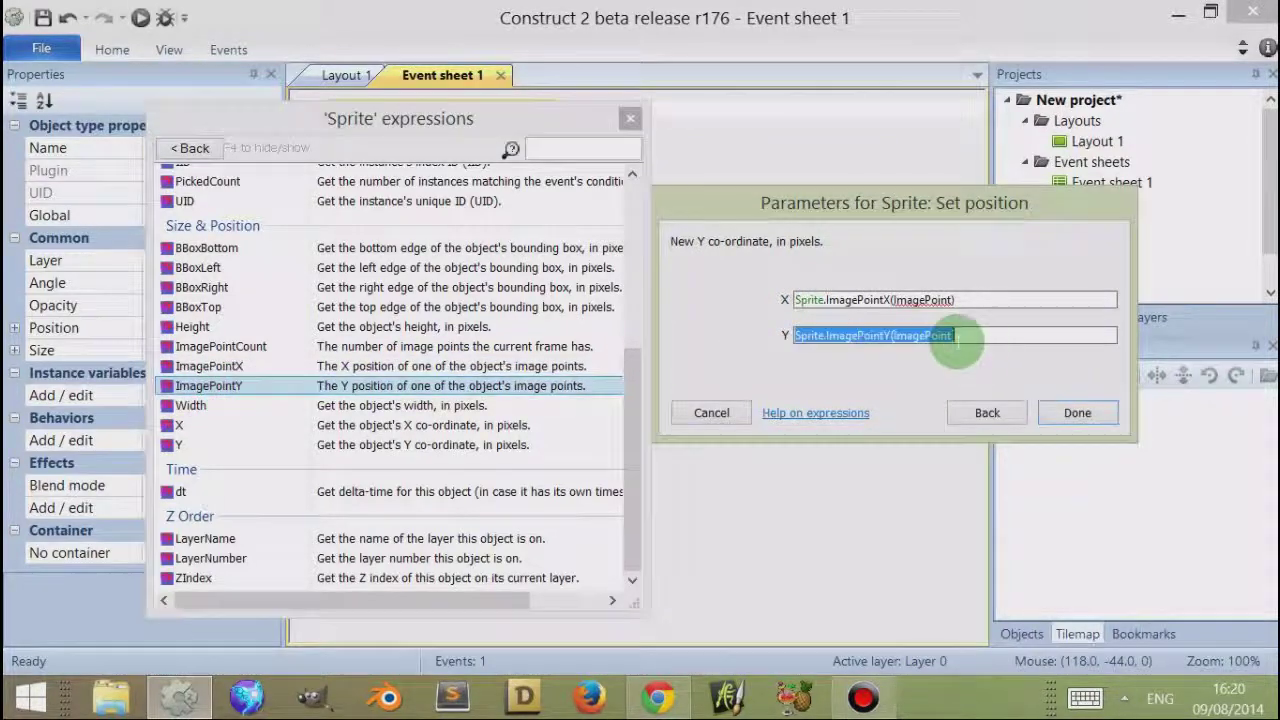
- Try image point number 2 as the argument of the X expression and cancel the action
{"action": "left_click", "coordinate": [966, 334]}
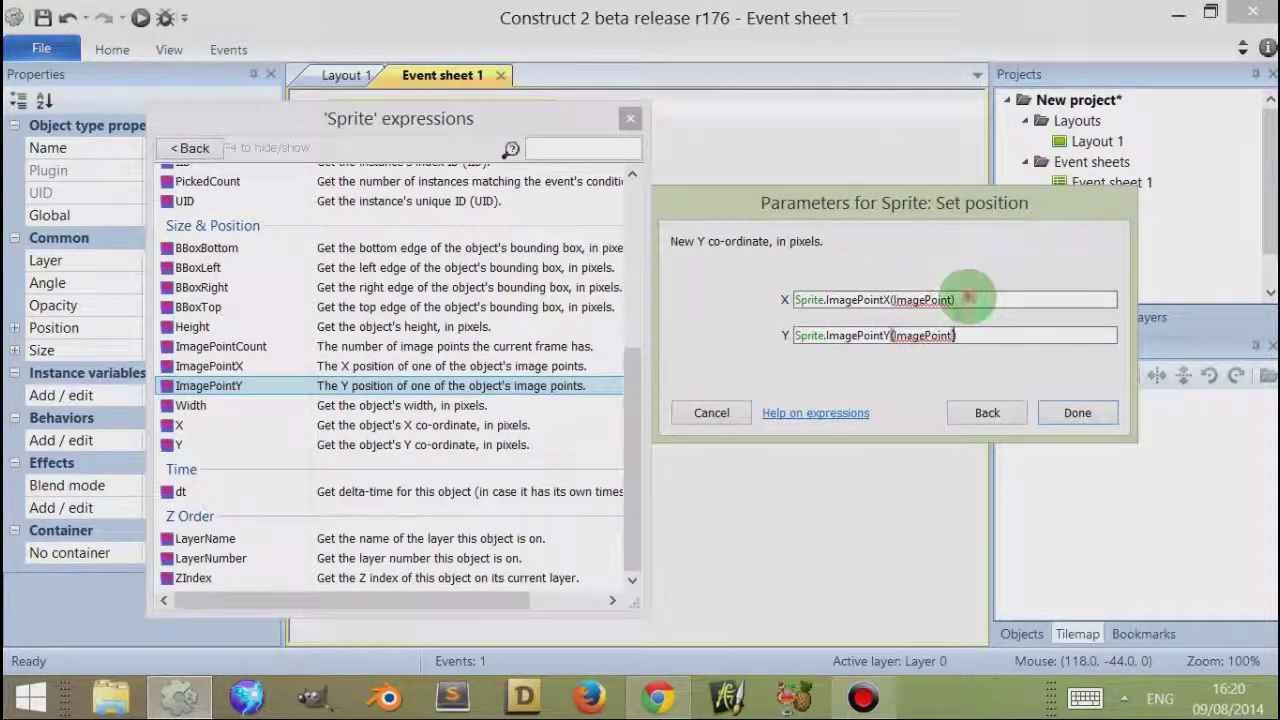
{"action": "left_click", "coordinate": [968, 299]}
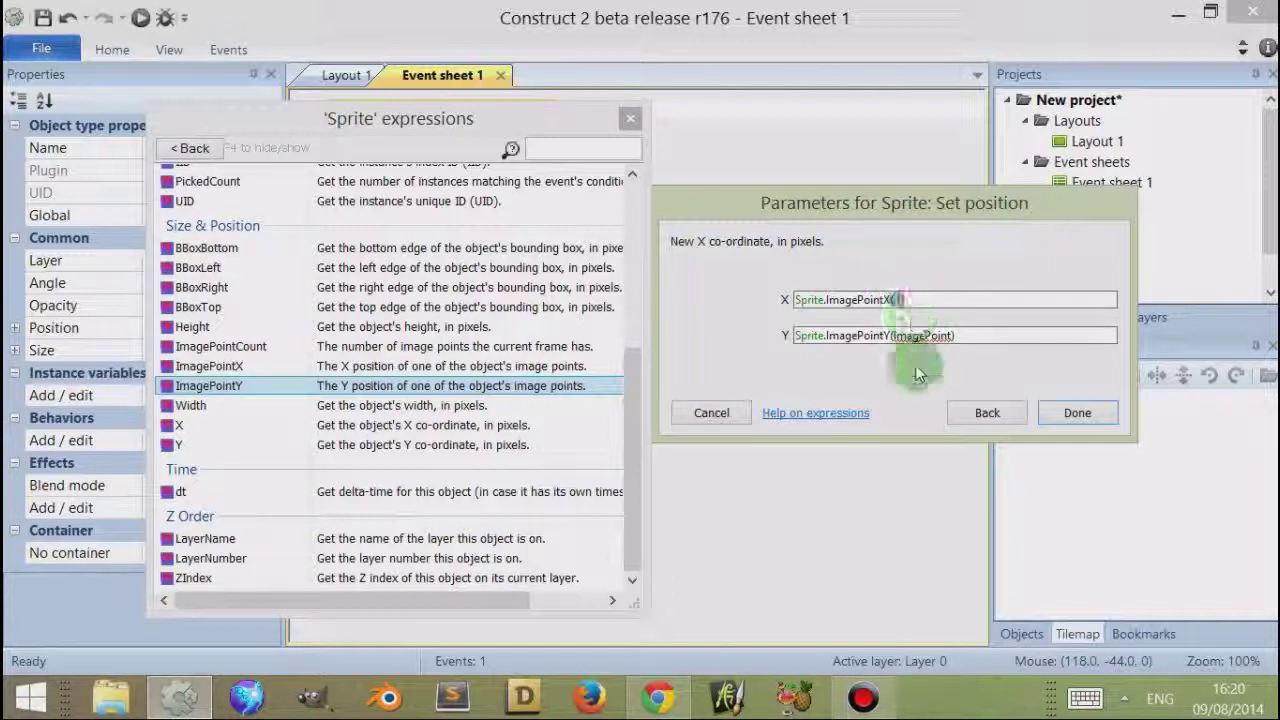
{"action": "type", "text": "1"}
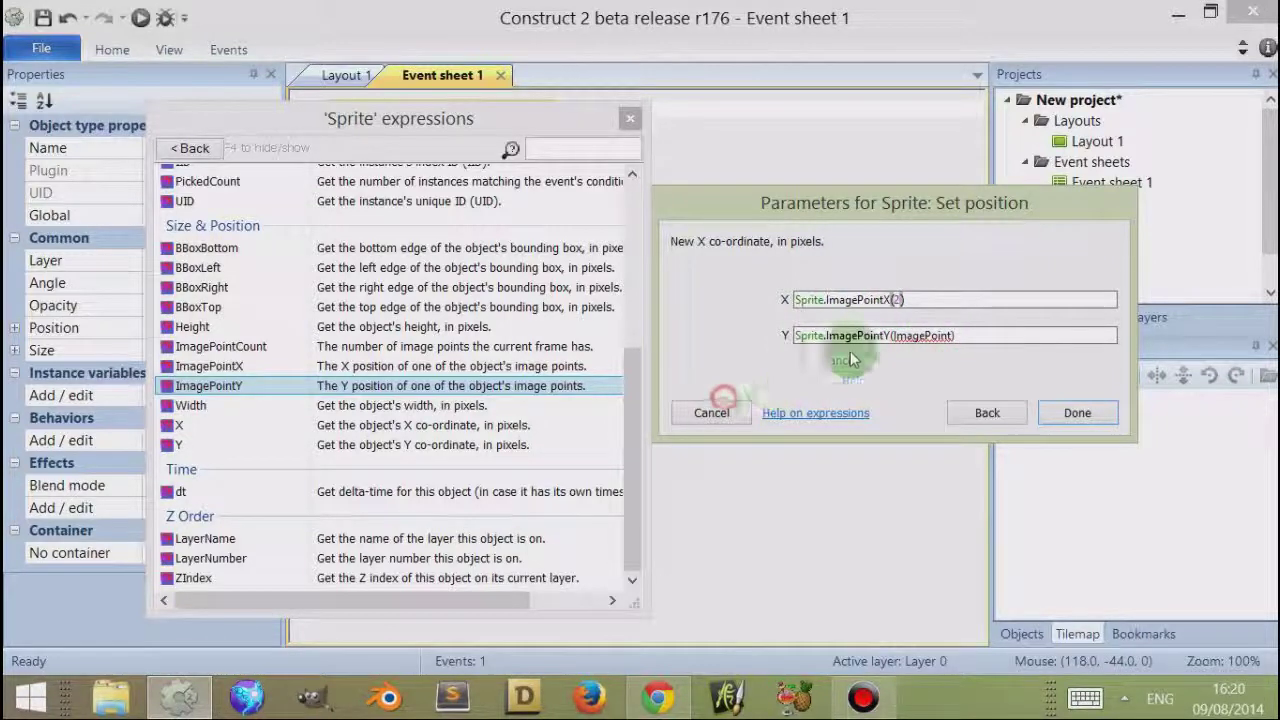
{"action": "left_click", "coordinate": [711, 412]}
- Return to Layout 1 and examine the sprite's origin point
{"action": "left_click", "coordinate": [345, 75]}
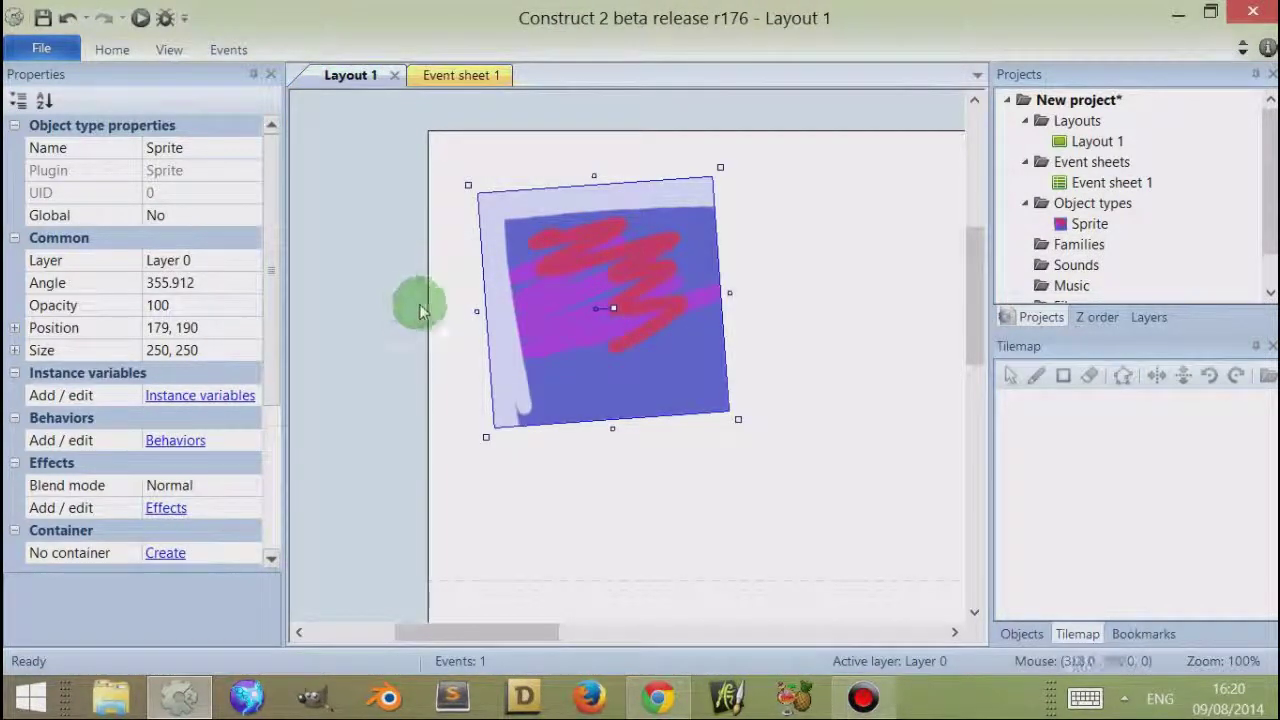
{"action": "left_click", "coordinate": [612, 308]}
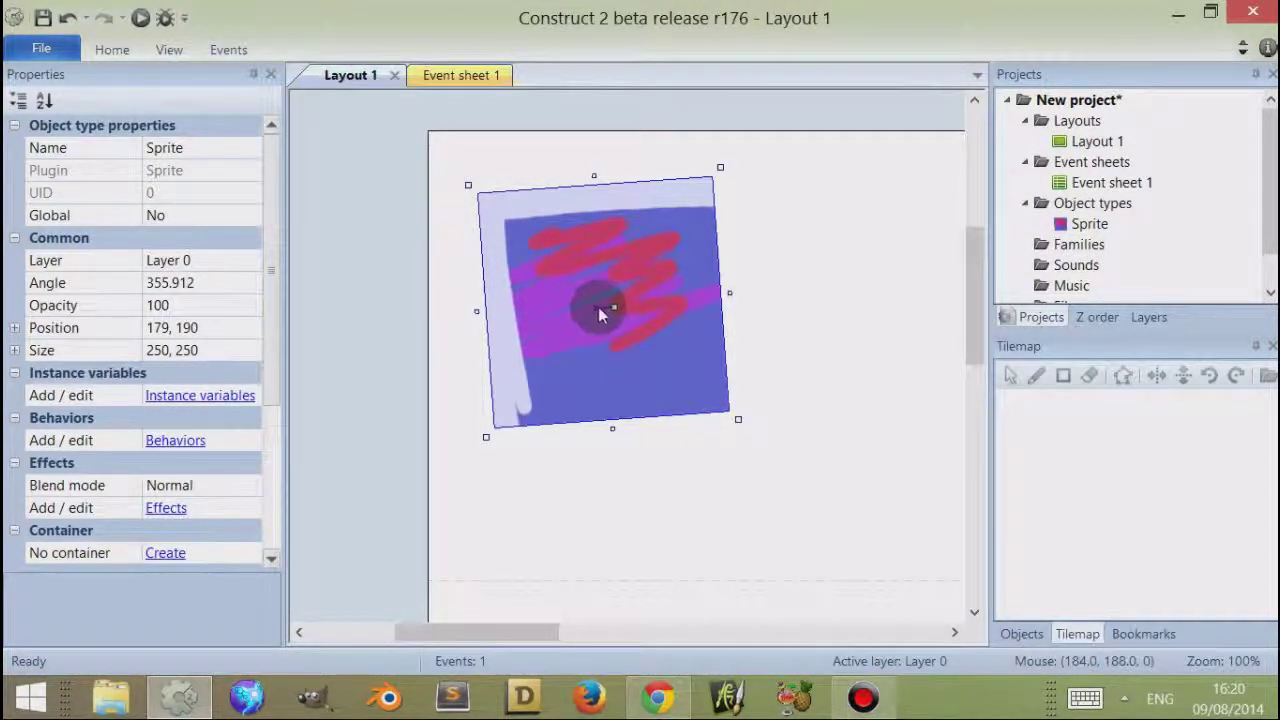
{"action": "left_click", "coordinate": [600, 310]}
- Reopen the sprite's image, examine where Imagepoint 2 and Crazy are placed, and close the image editor
{"action": "left_click", "coordinate": [638, 290]}
{"action": "double_click", "coordinate": [638, 290]}
{"action": "left_click", "coordinate": [172, 401]}
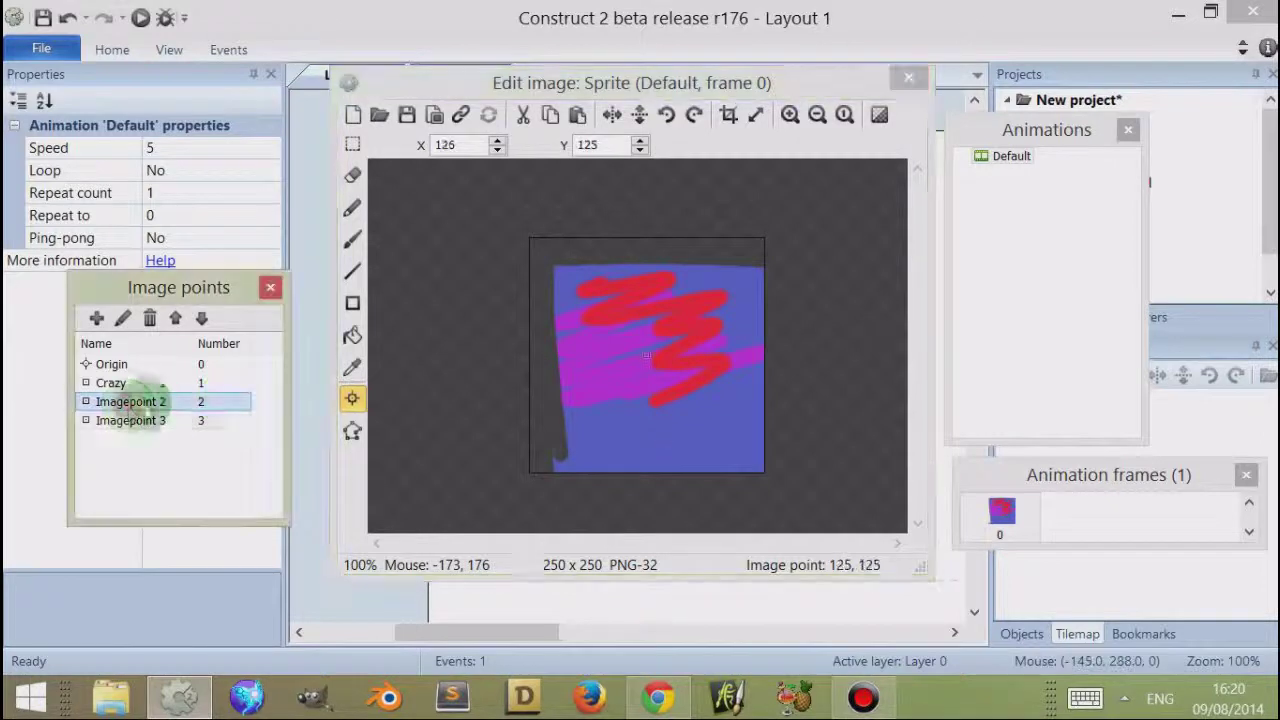
{"action": "left_click", "coordinate": [111, 383]}
{"action": "left_click", "coordinate": [674, 425]}
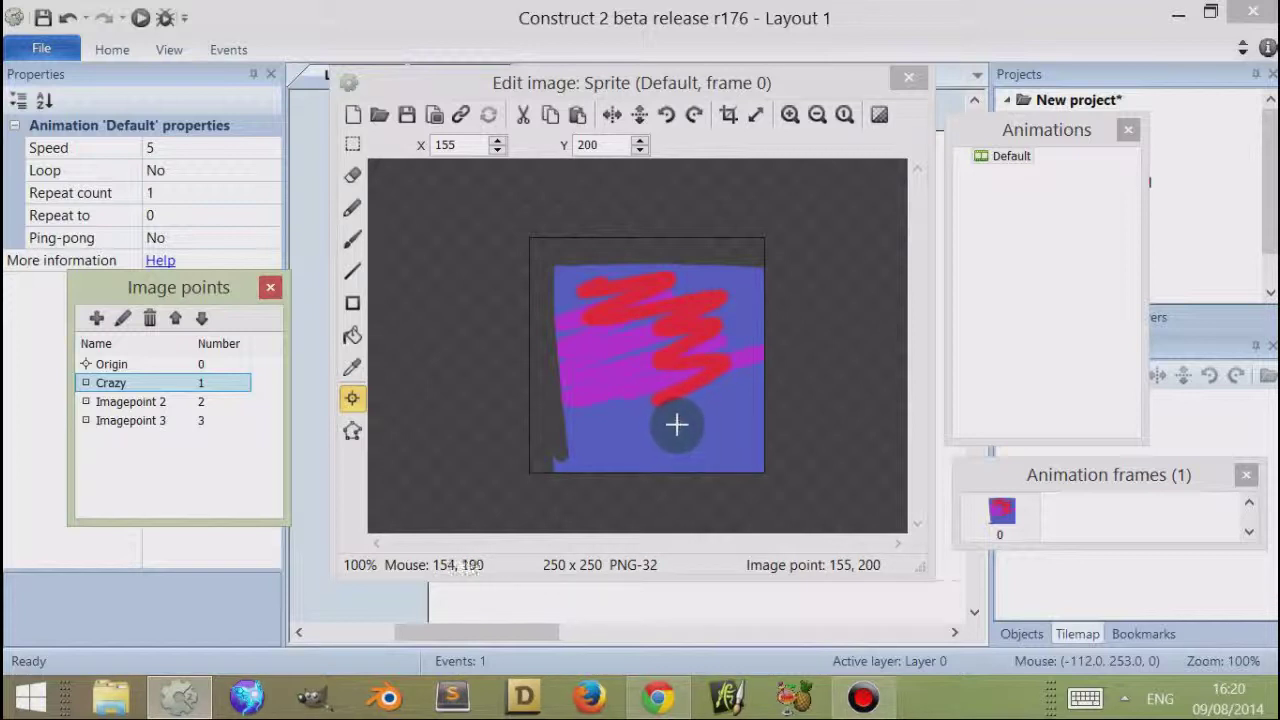
{"action": "left_click", "coordinate": [910, 80]}
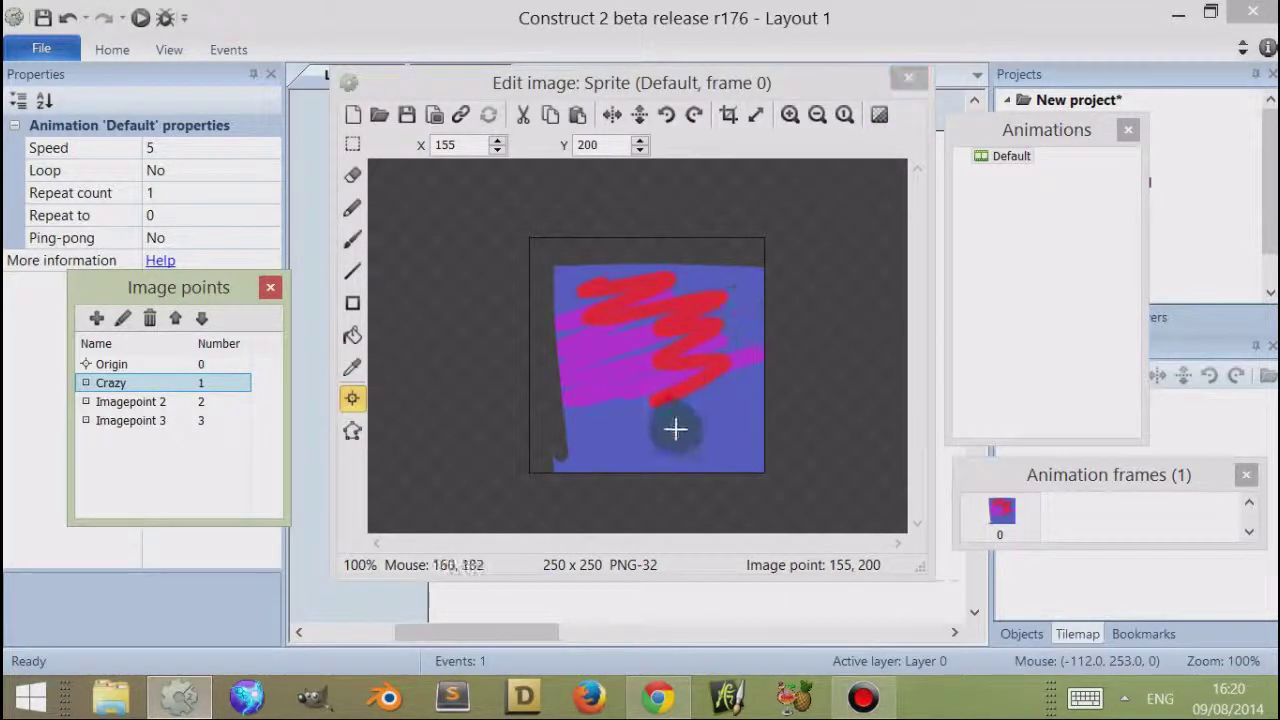
{"action": "left_click", "coordinate": [908, 76]}
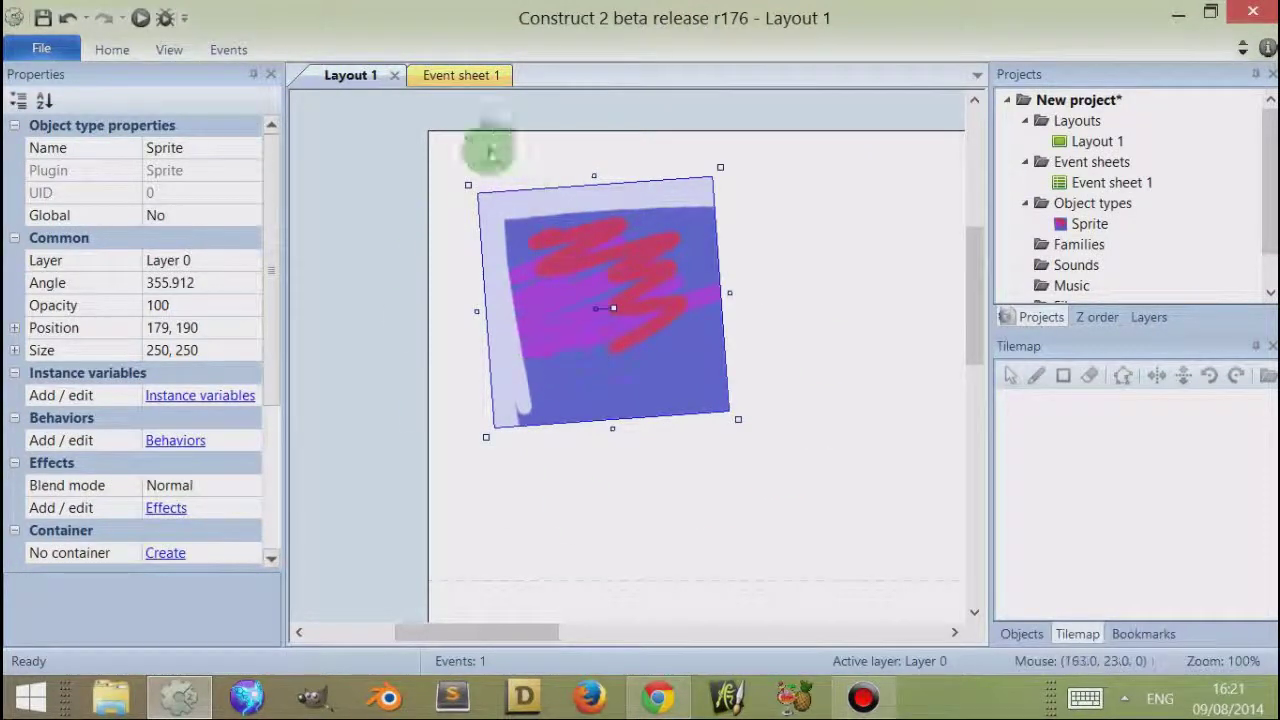
{"action": "left_click", "coordinate": [463, 78]}
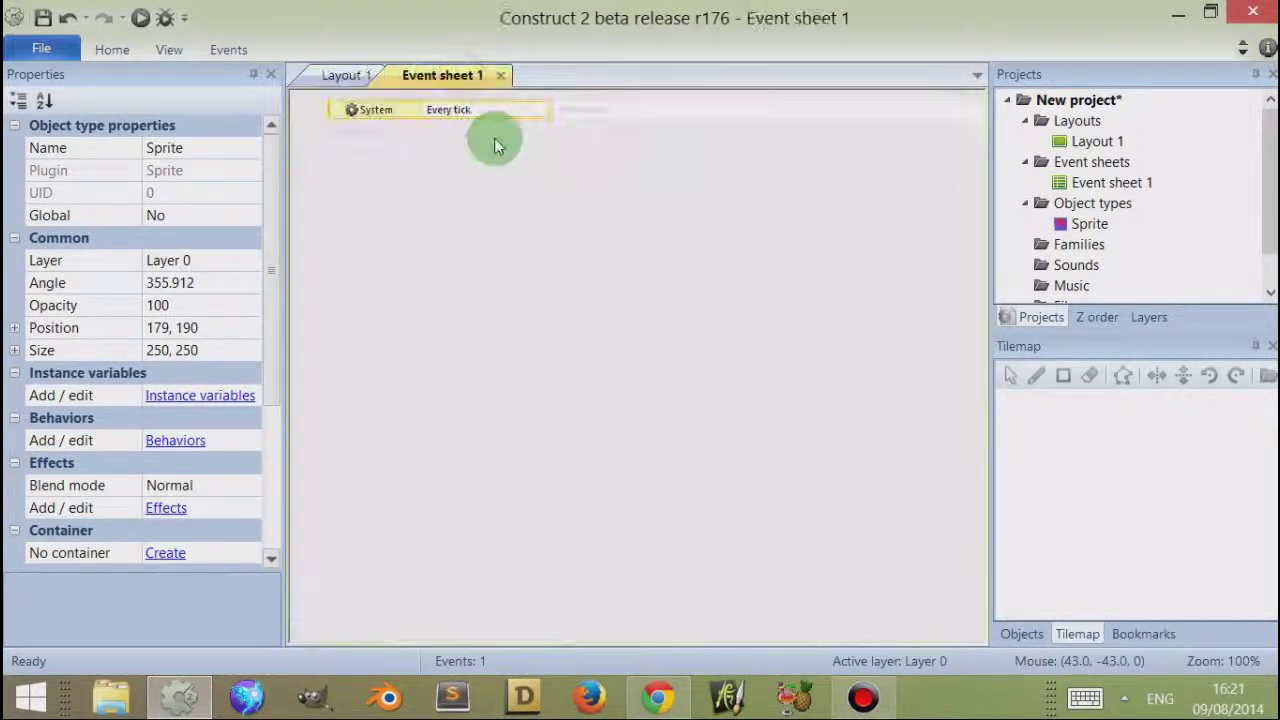
{"action": "left_click", "coordinate": [586, 109]}
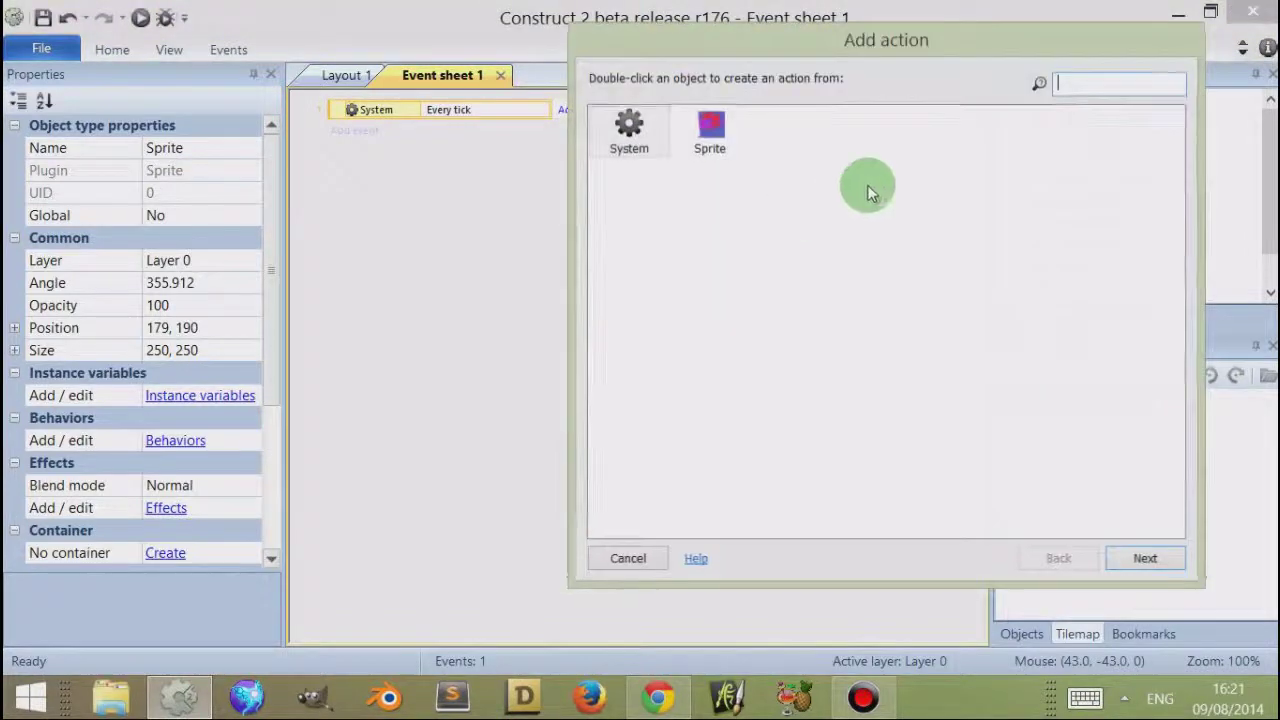
{"action": "double_click", "coordinate": [708, 145]}
{"action": "left_click_drag", "start_coordinate": [1171, 297], "coordinate": [1156, 483]}
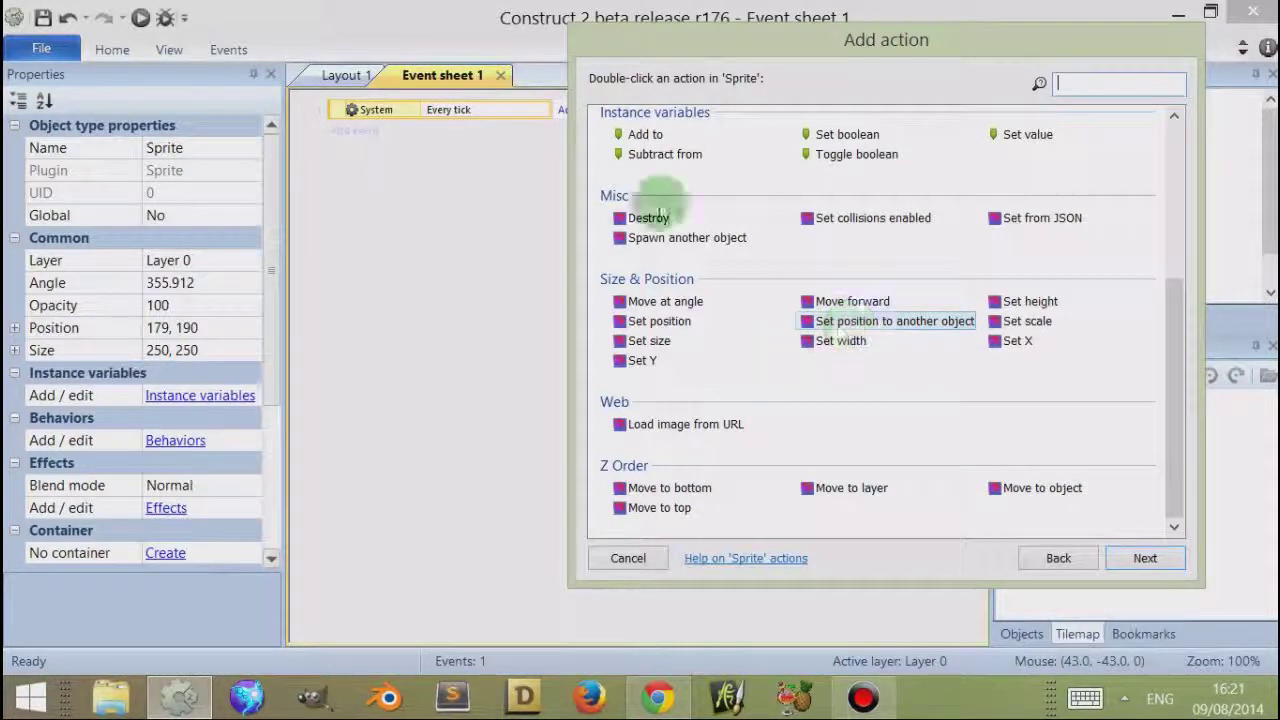
{"action": "double_click", "coordinate": [855, 322]}
{"action": "left_click", "coordinate": [894, 304]}
{"action": "double_click", "coordinate": [612, 112]}
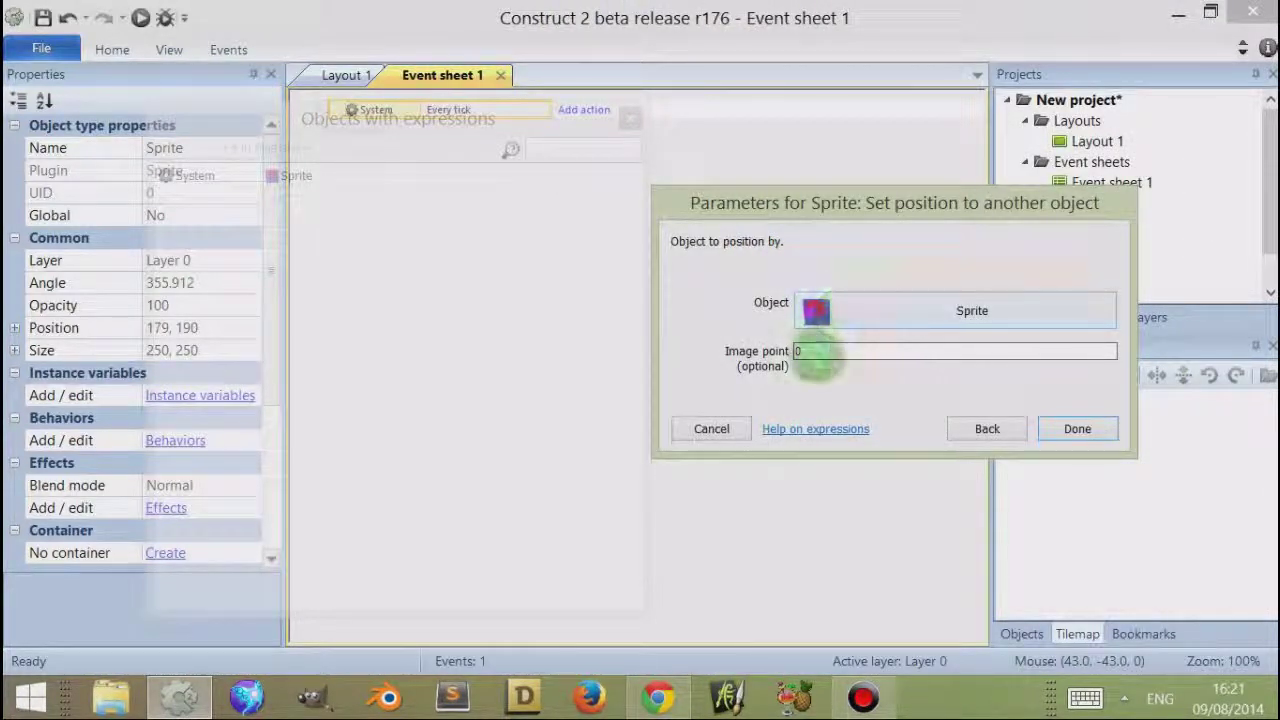
{"action": "left_click", "coordinate": [818, 352]}
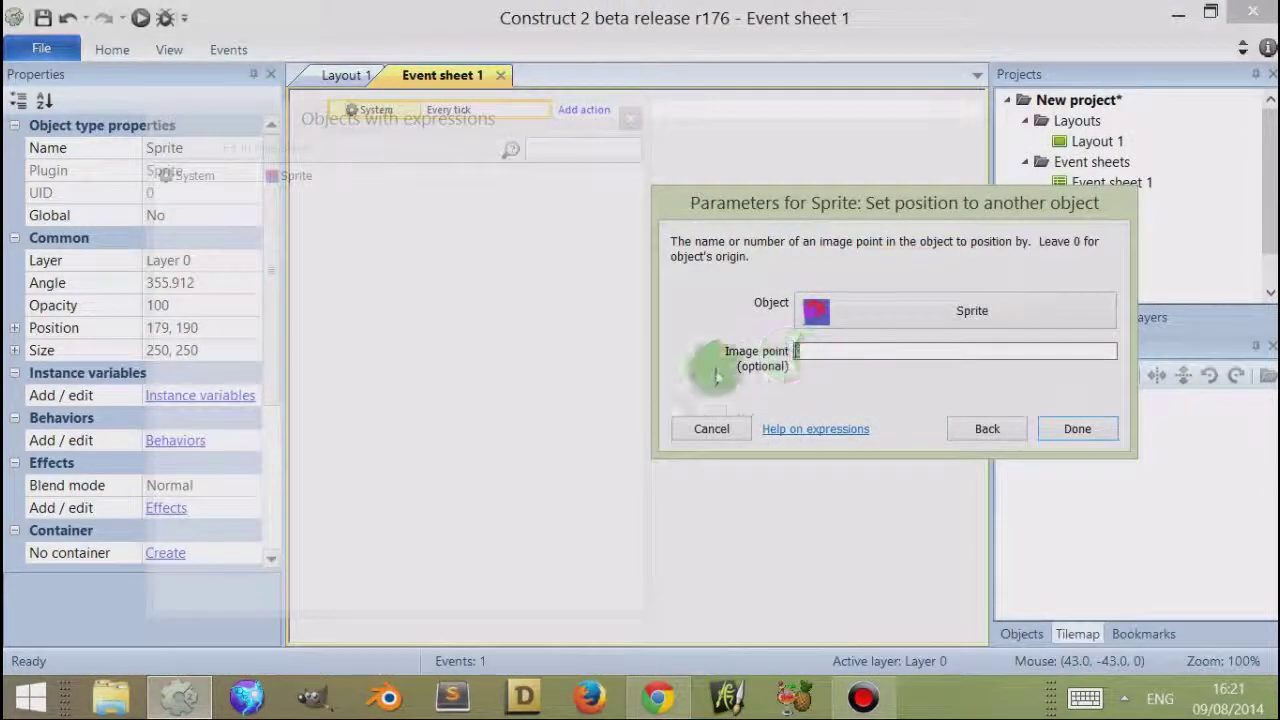
{"action": "left_click", "coordinate": [712, 430]}
- Insert a second Sprite object into Layout 1
{"action": "left_click", "coordinate": [370, 79]}
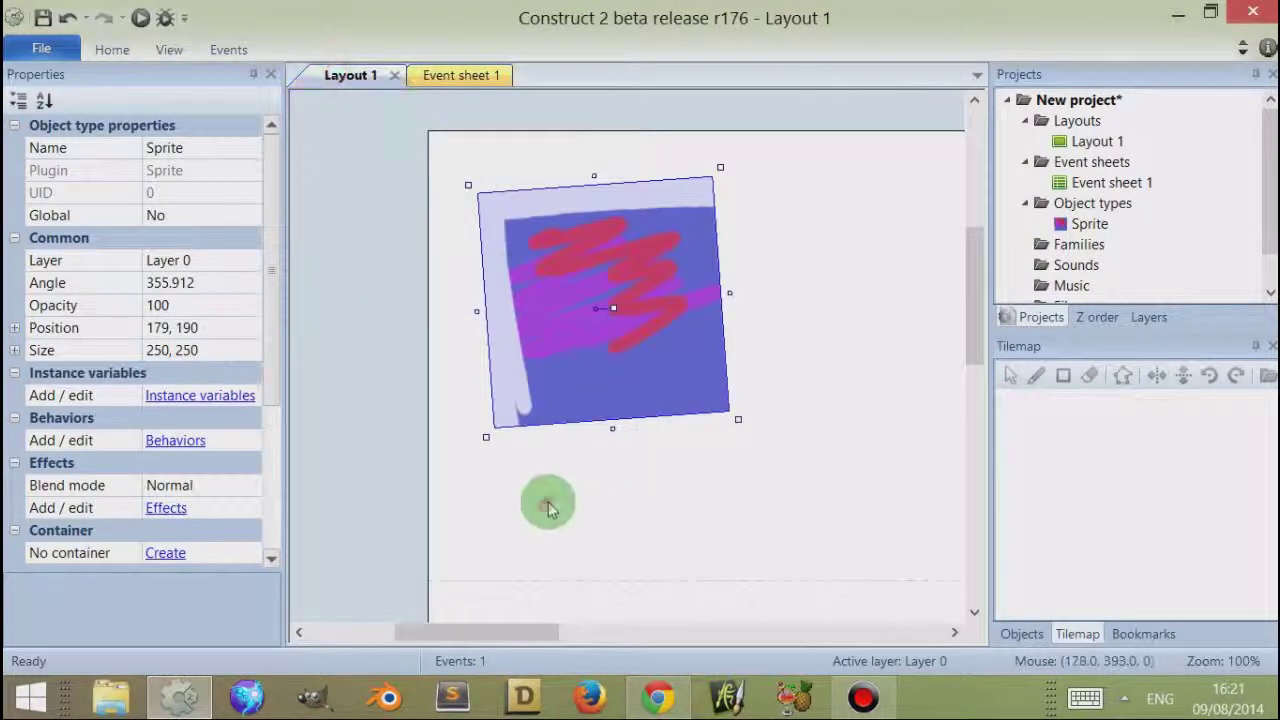
{"action": "left_click", "coordinate": [555, 500]}
{"action": "double_click", "coordinate": [776, 298]}
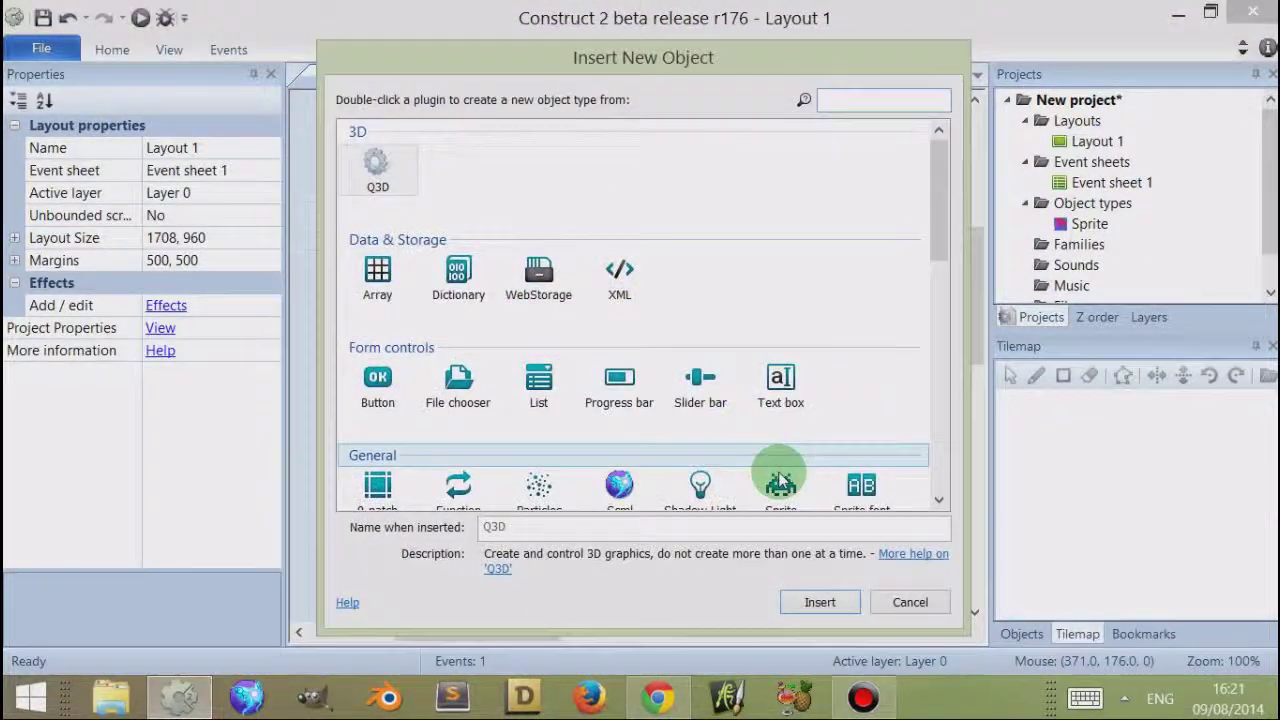
{"action": "double_click", "coordinate": [771, 478]}
{"action": "left_click", "coordinate": [783, 470]}
- Draw a filled dark red rectangle (RGB 169, 20, 37) in Sprite2's image
{"action": "left_click", "coordinate": [352, 303]}
{"action": "left_click", "coordinate": [171, 340]}
{"action": "left_click_drag", "start_coordinate": [612, 292], "coordinate": [707, 434]}
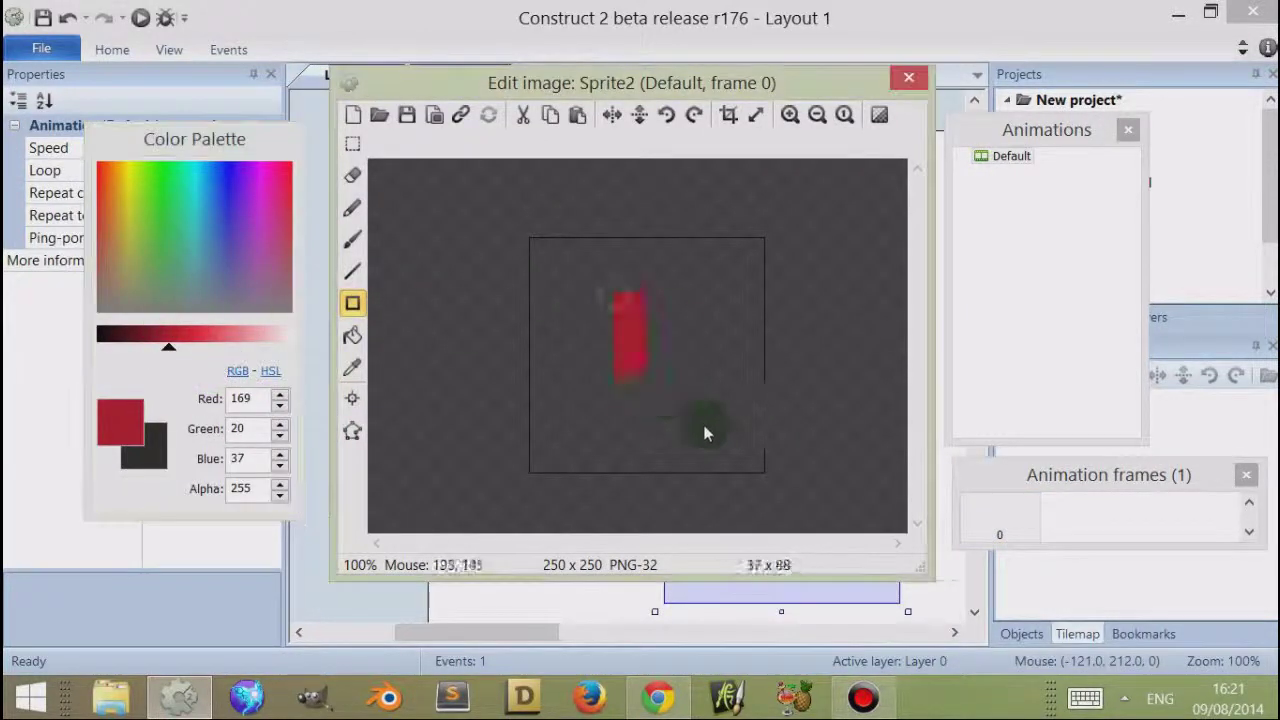
{"action": "left_click_drag", "start_coordinate": [763, 384], "coordinate": [764, 385]}
- Place Sprite2's origin at the red rectangle's lower-right corner, at 217, 202, and close the image editor
{"action": "key", "text": "i"}
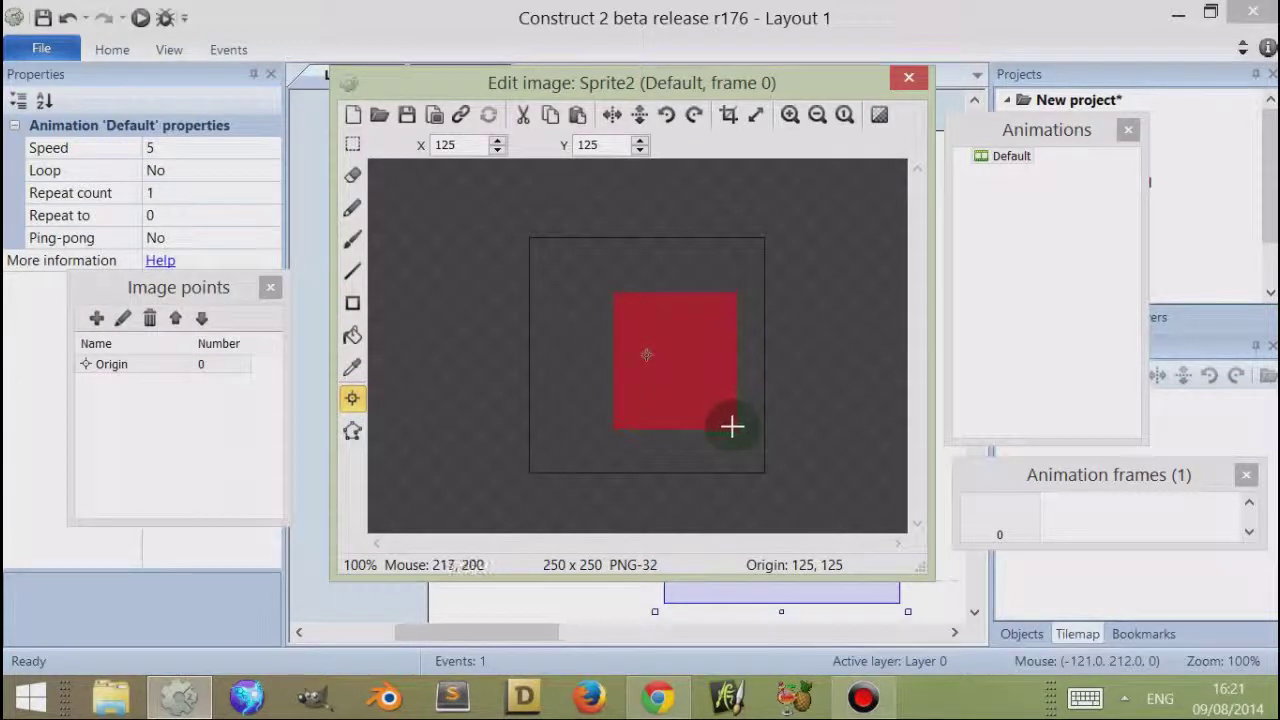
{"action": "left_click", "coordinate": [828, 172]}
{"action": "left_click", "coordinate": [906, 79]}
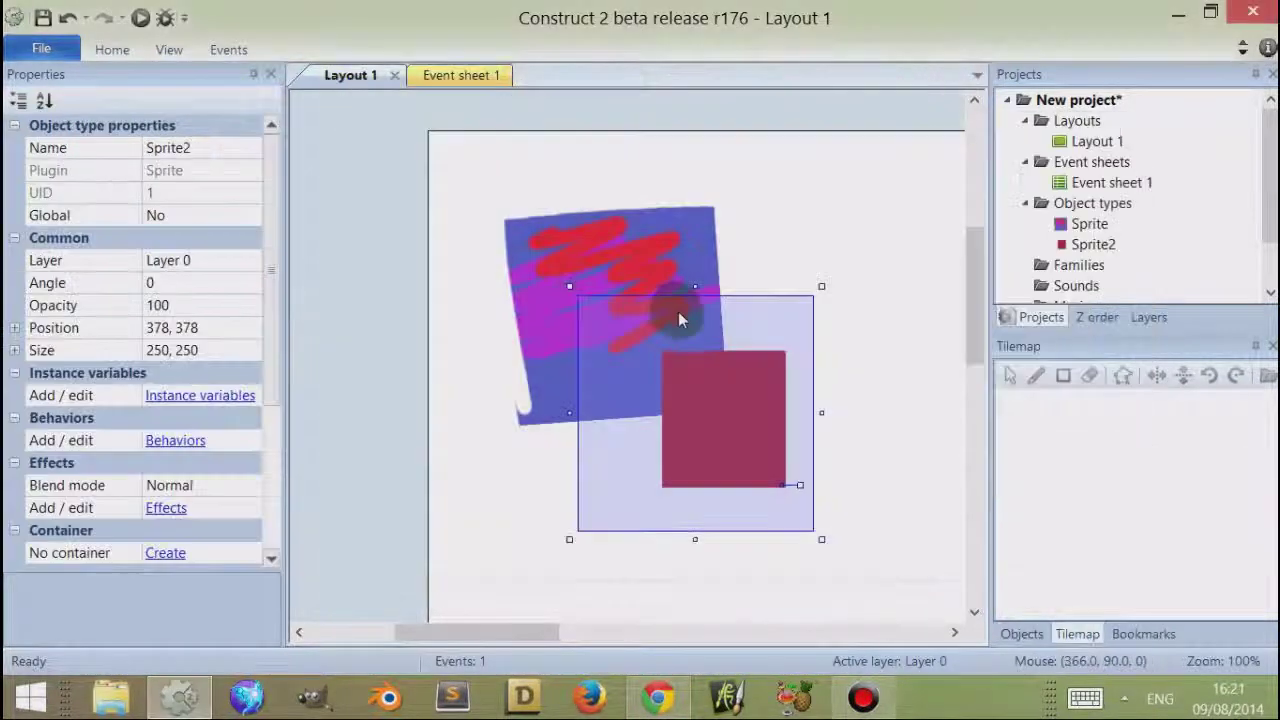
- Add Imagepoint 4 to the first sprite's image at the blue shape's upper-left corner, at 25, 30, and close the image editor
{"action": "double_click", "coordinate": [598, 238]}
{"action": "left_click", "coordinate": [160, 421]}
{"action": "left_click", "coordinate": [92, 318]}
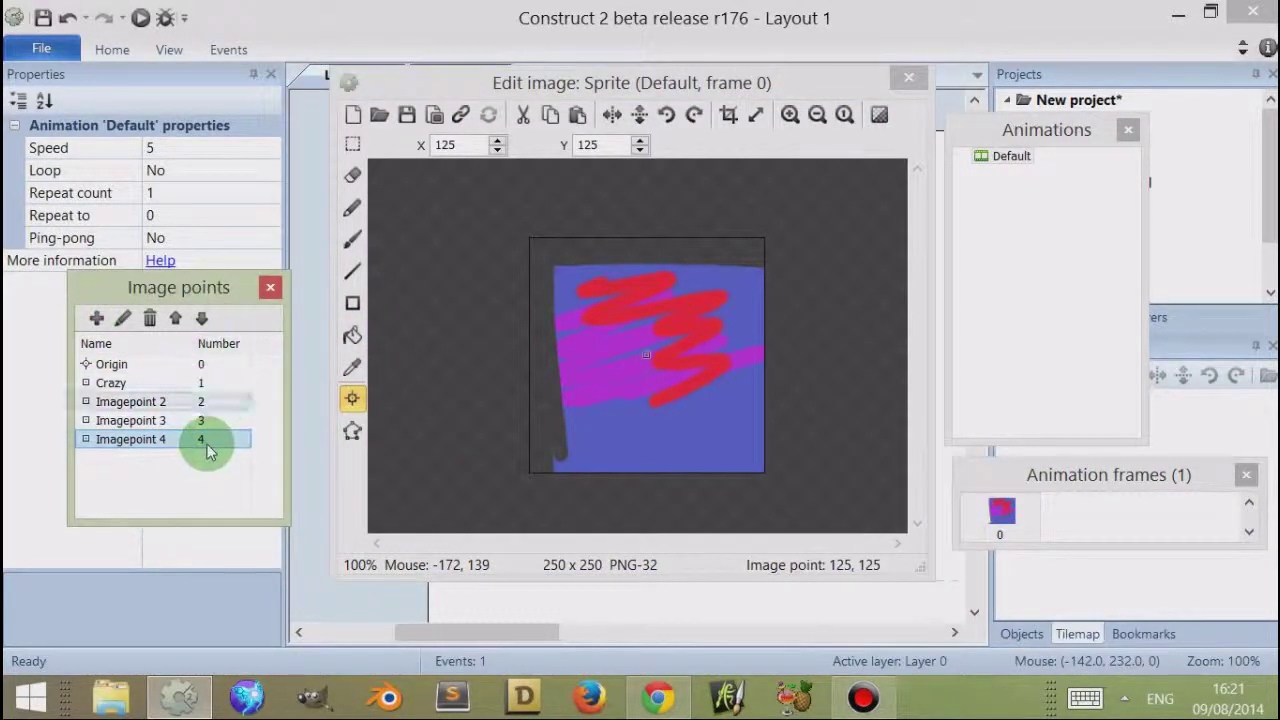
{"action": "left_click", "coordinate": [551, 267]}
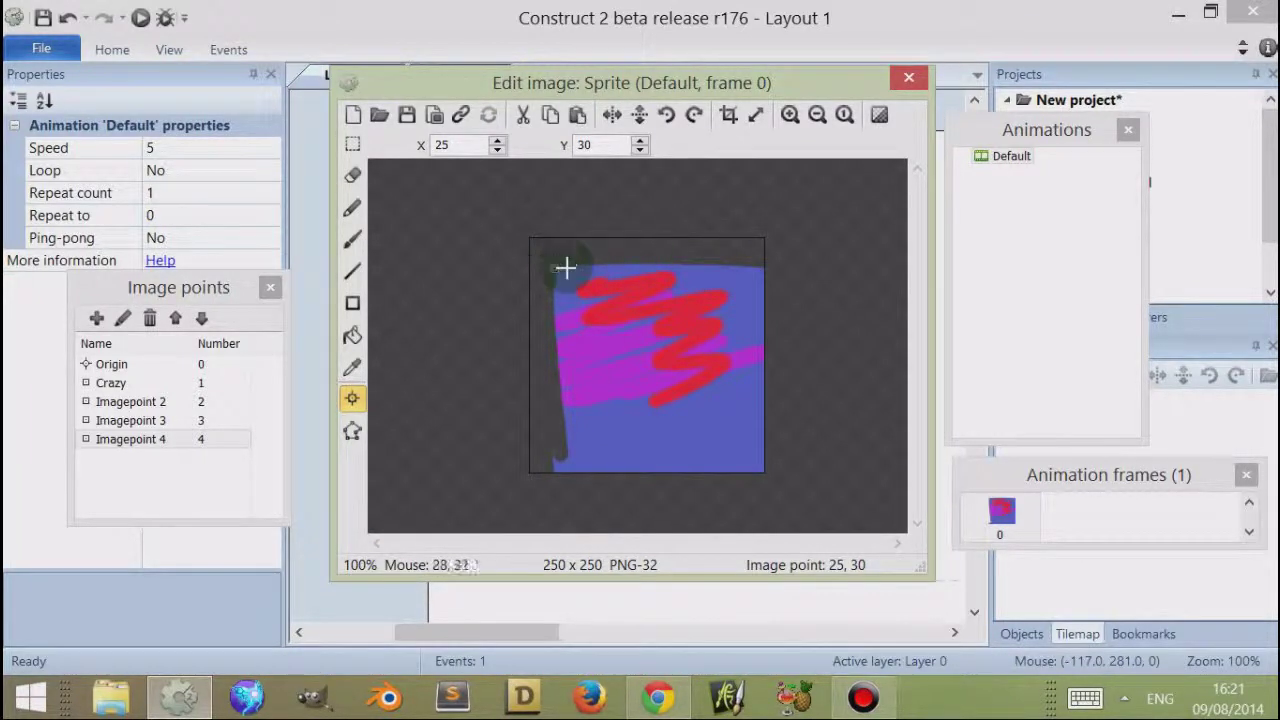
{"action": "left_click", "coordinate": [910, 80]}
- Add a System On start of layout event below the Every tick event in Event sheet 1
{"action": "left_click", "coordinate": [486, 75]}
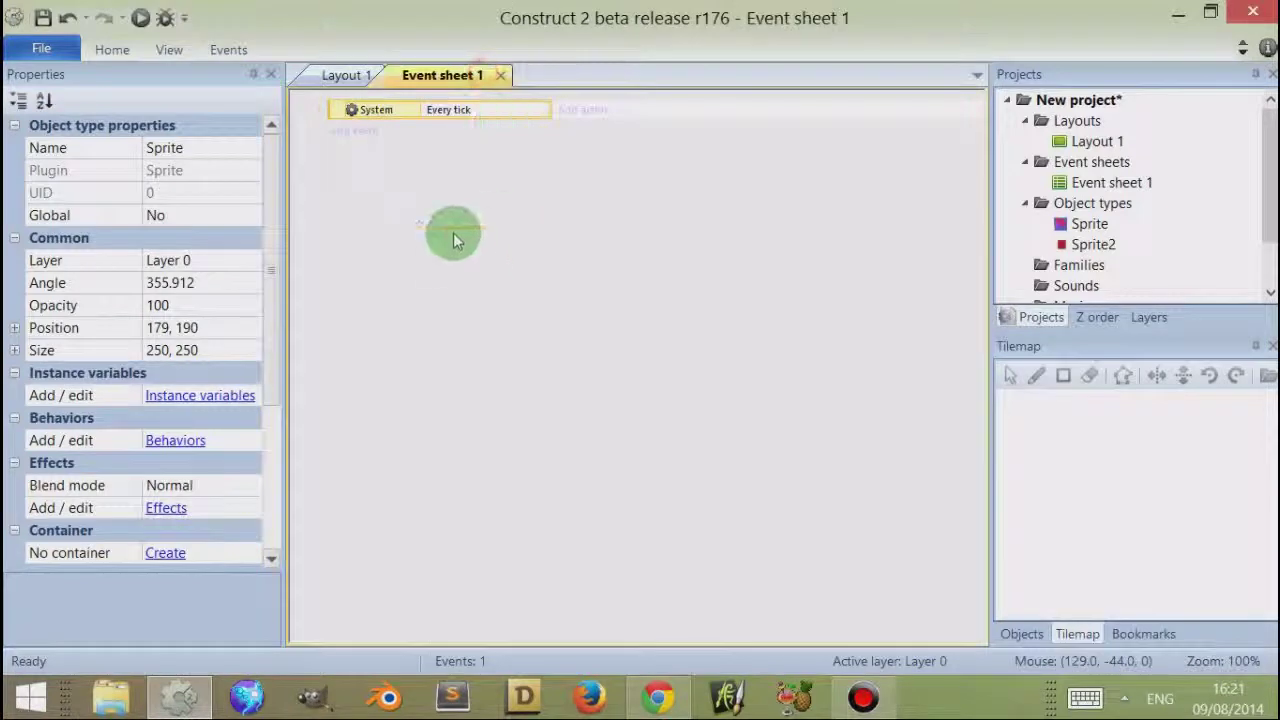
{"action": "double_click", "coordinate": [438, 212]}
{"action": "double_click", "coordinate": [628, 132]}
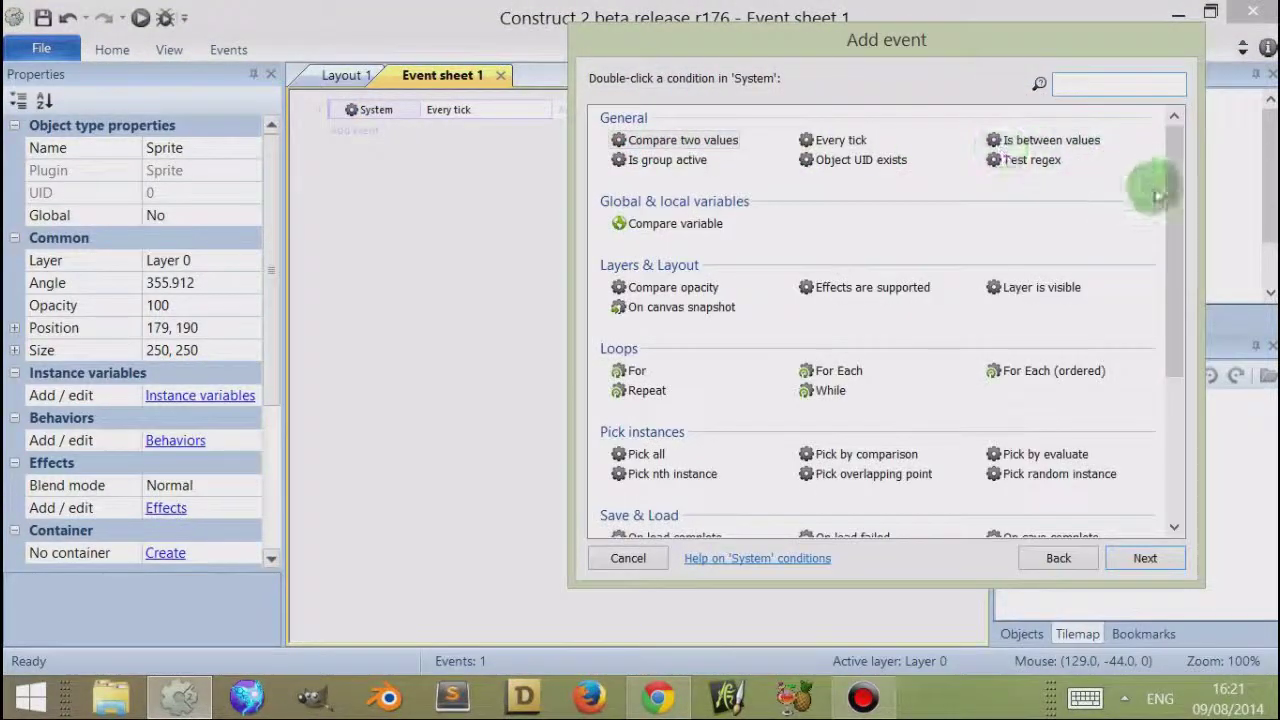
{"action": "left_click_drag", "start_coordinate": [1162, 190], "coordinate": [1163, 380]}
{"action": "double_click", "coordinate": [1049, 440]}
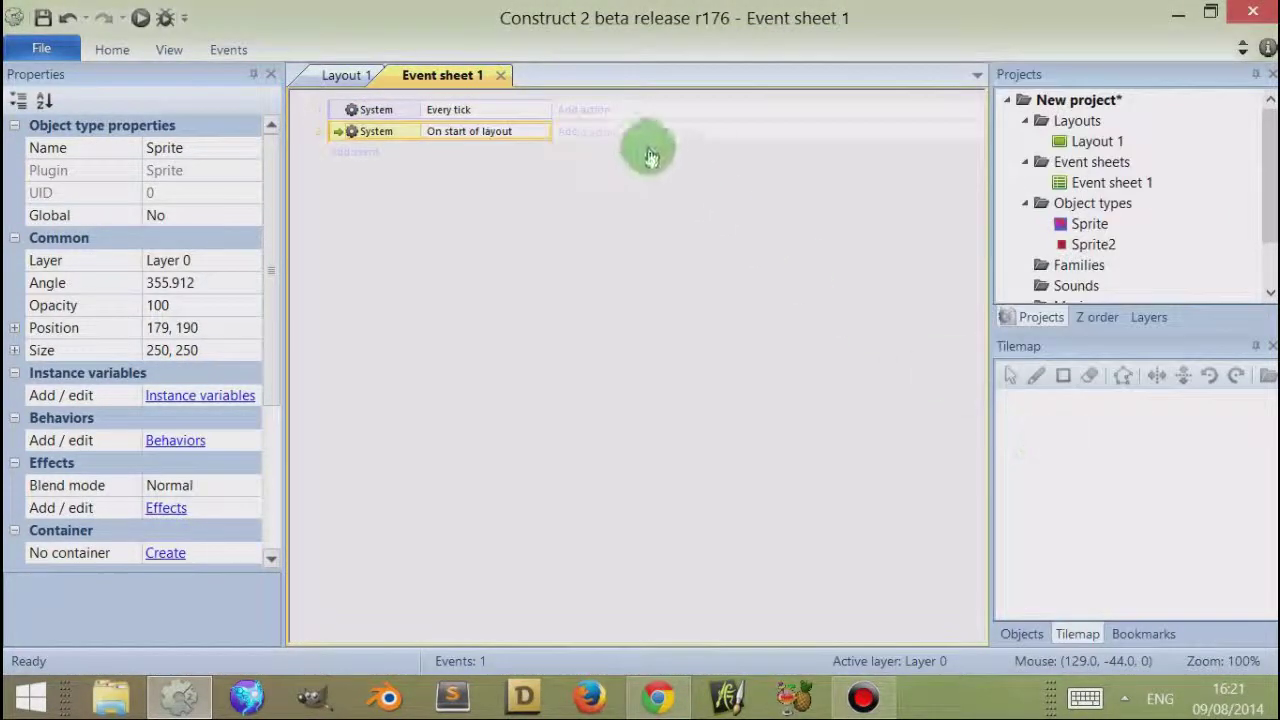
{"action": "left_click", "coordinate": [600, 138]}
{"action": "double_click", "coordinate": [791, 134]}
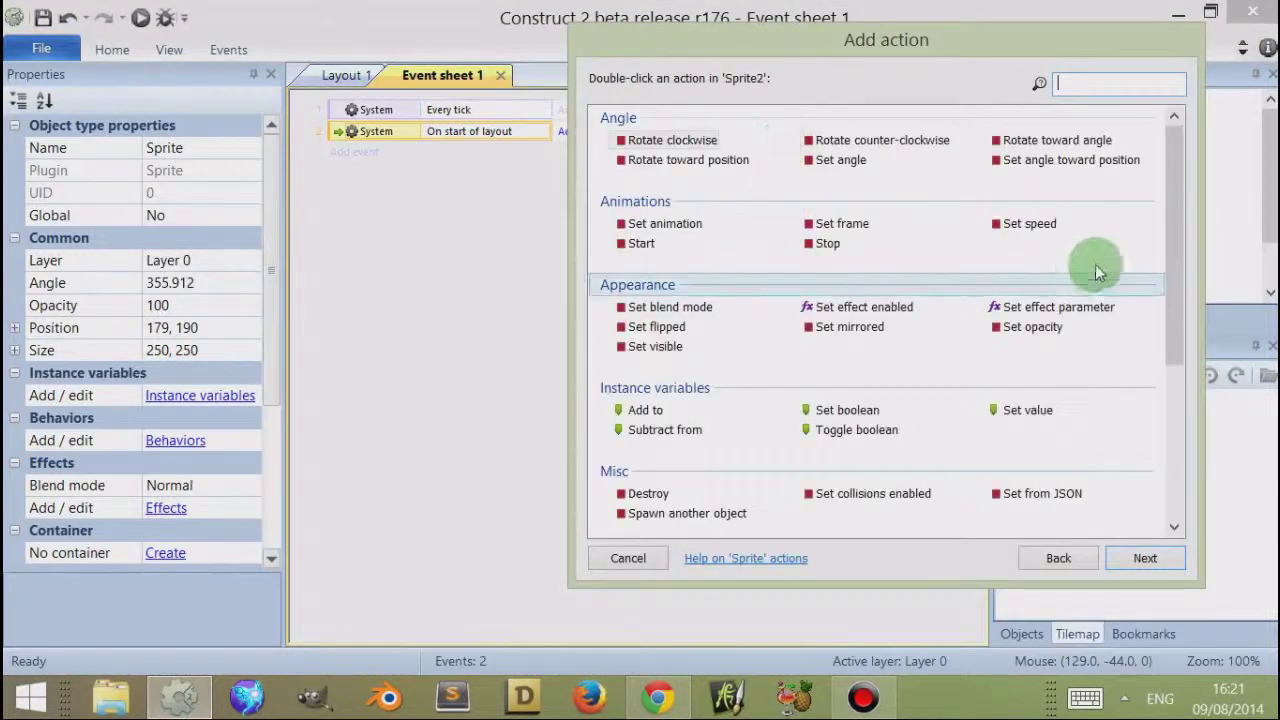
{"action": "left_click_drag", "start_coordinate": [1176, 268], "coordinate": [1163, 486]}
{"action": "double_click", "coordinate": [897, 325]}
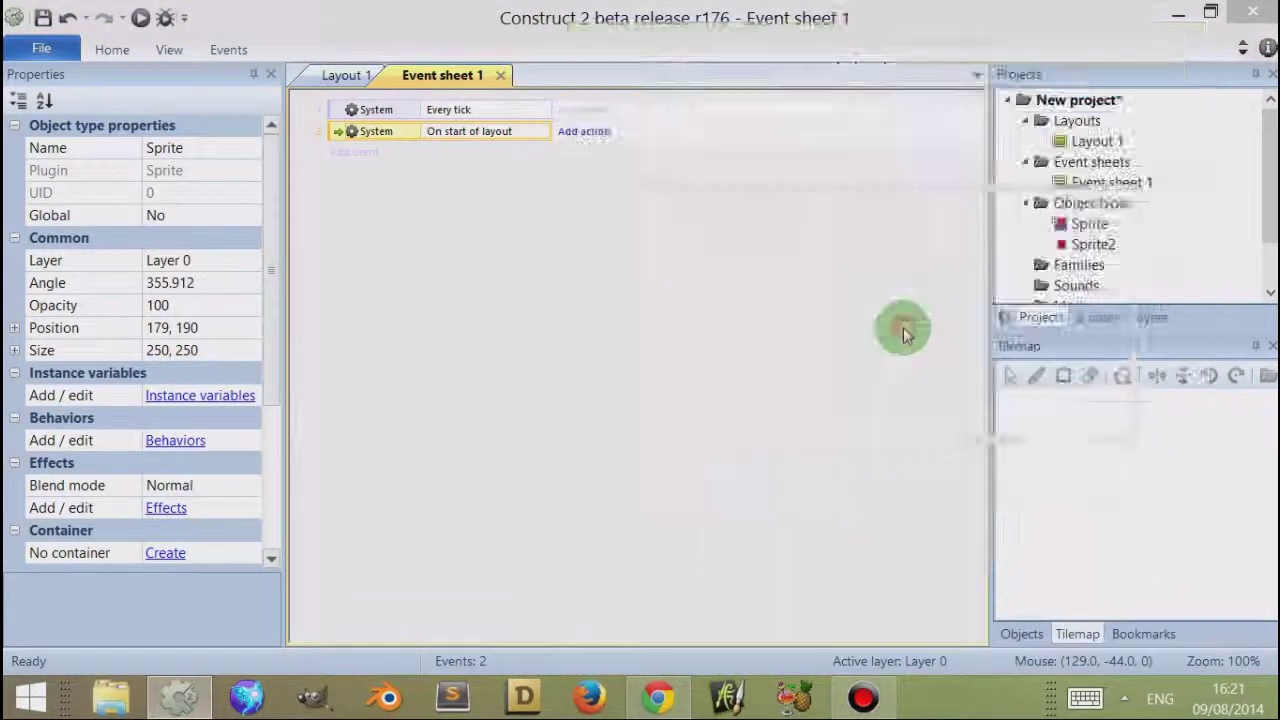
{"action": "left_click", "coordinate": [702, 413]}
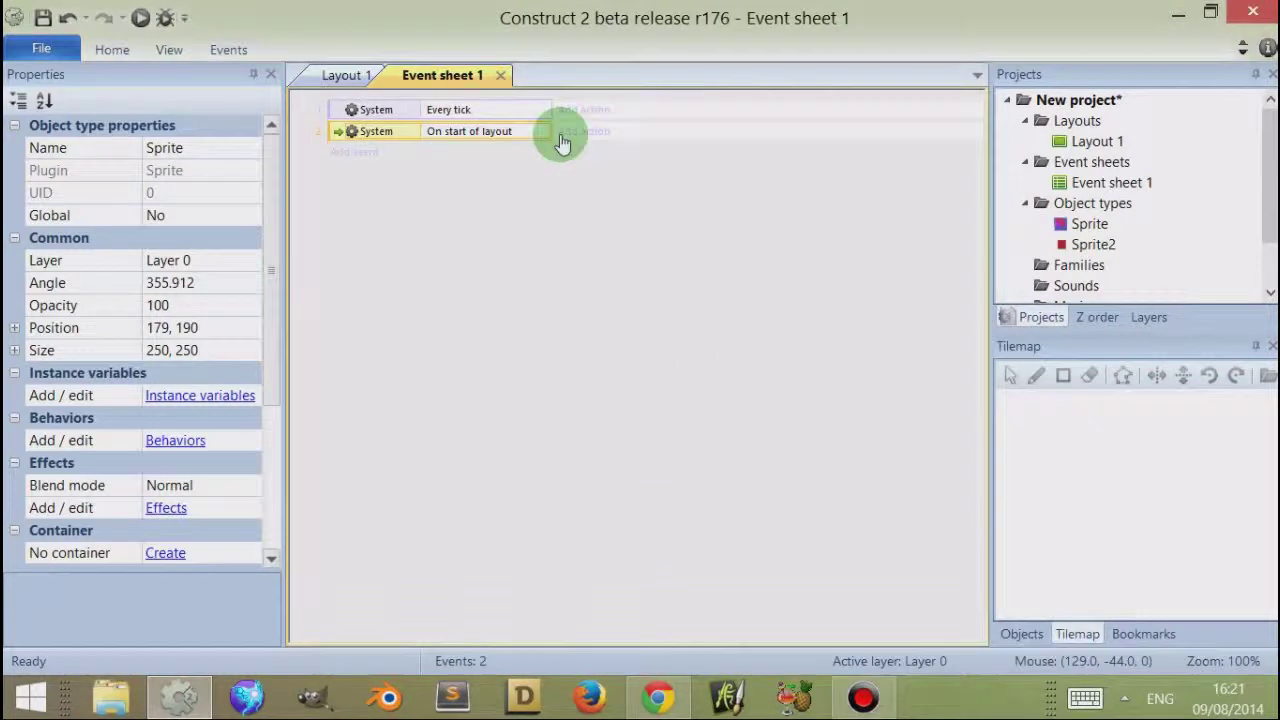
- Delete the Every tick and On start of layout events from Event sheet 1
{"action": "left_click", "coordinate": [357, 113]}
{"action": "key", "text": "Delete"}
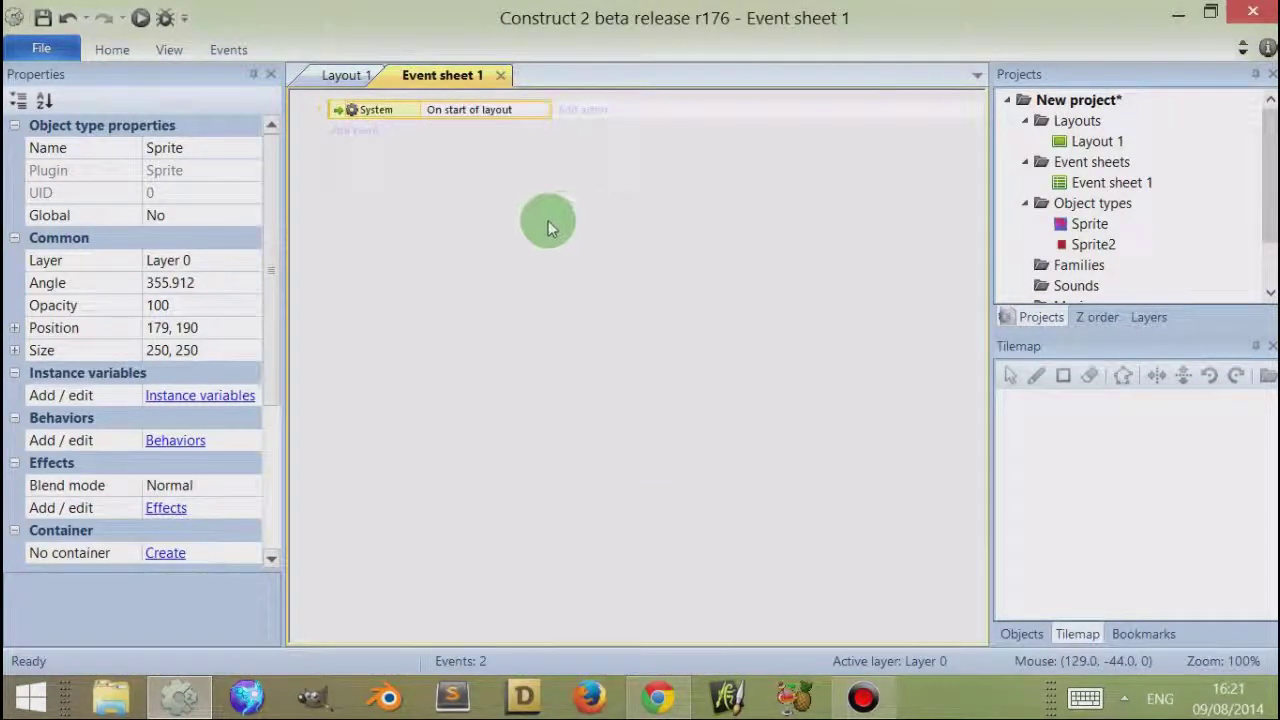
{"action": "key", "text": "Delete"}
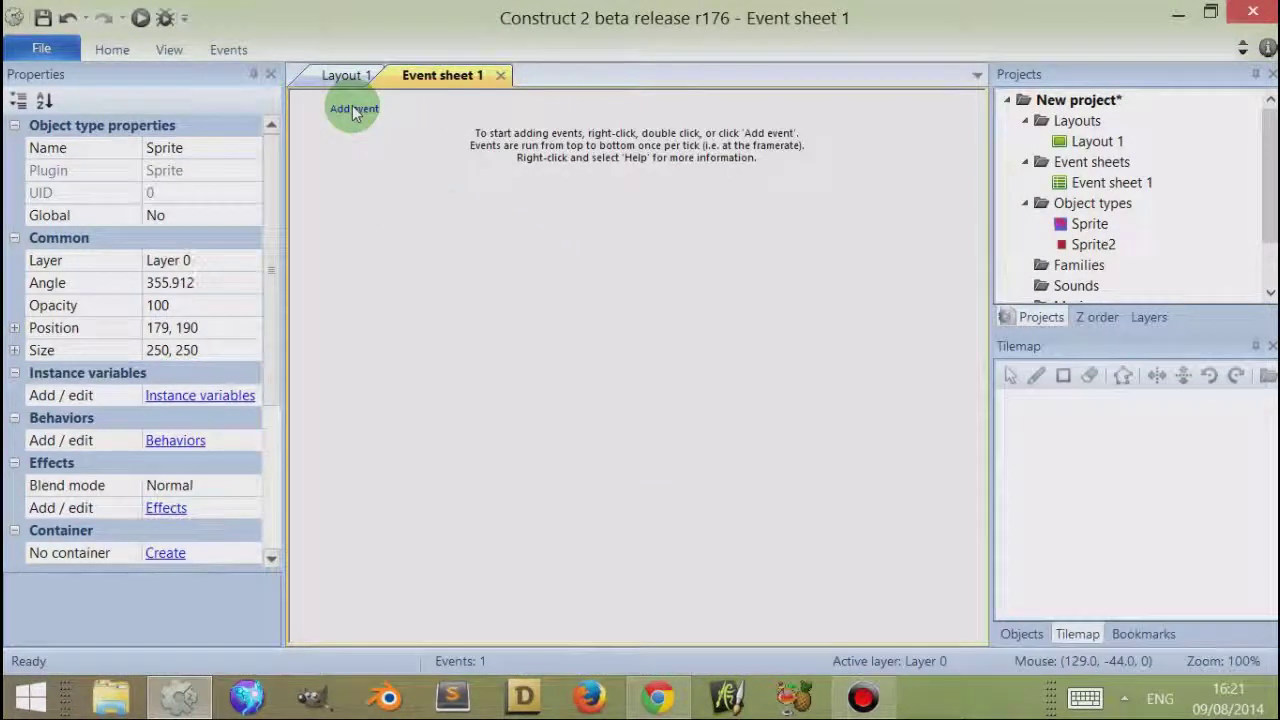
- Add a System On start of layout event to the empty event sheet
{"action": "double_click", "coordinate": [466, 222]}
{"action": "left_click", "coordinate": [620, 145]}
{"action": "double_click", "coordinate": [620, 145]}
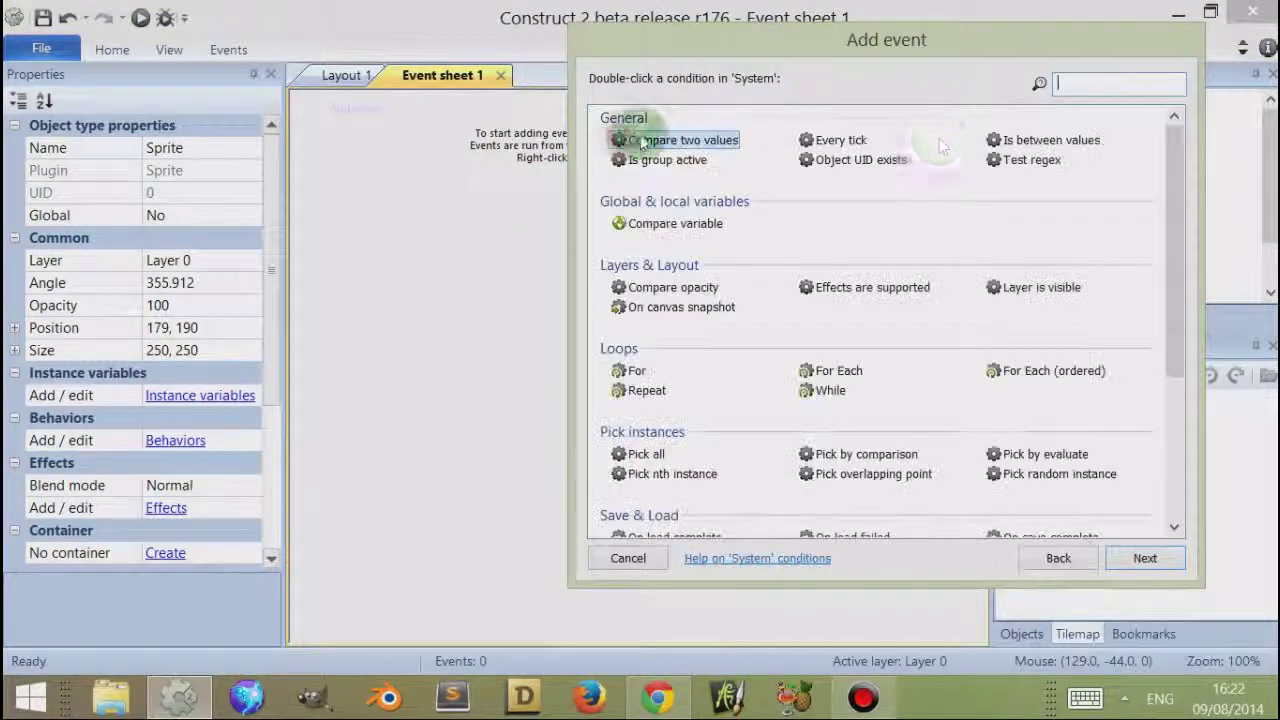
{"action": "left_click_drag", "start_coordinate": [1173, 160], "coordinate": [1177, 345]}
{"action": "double_click", "coordinate": [1045, 441]}
- Create a Set position to another object action for Sprite2 under the On start of layout event
{"action": "left_click", "coordinate": [584, 112]}
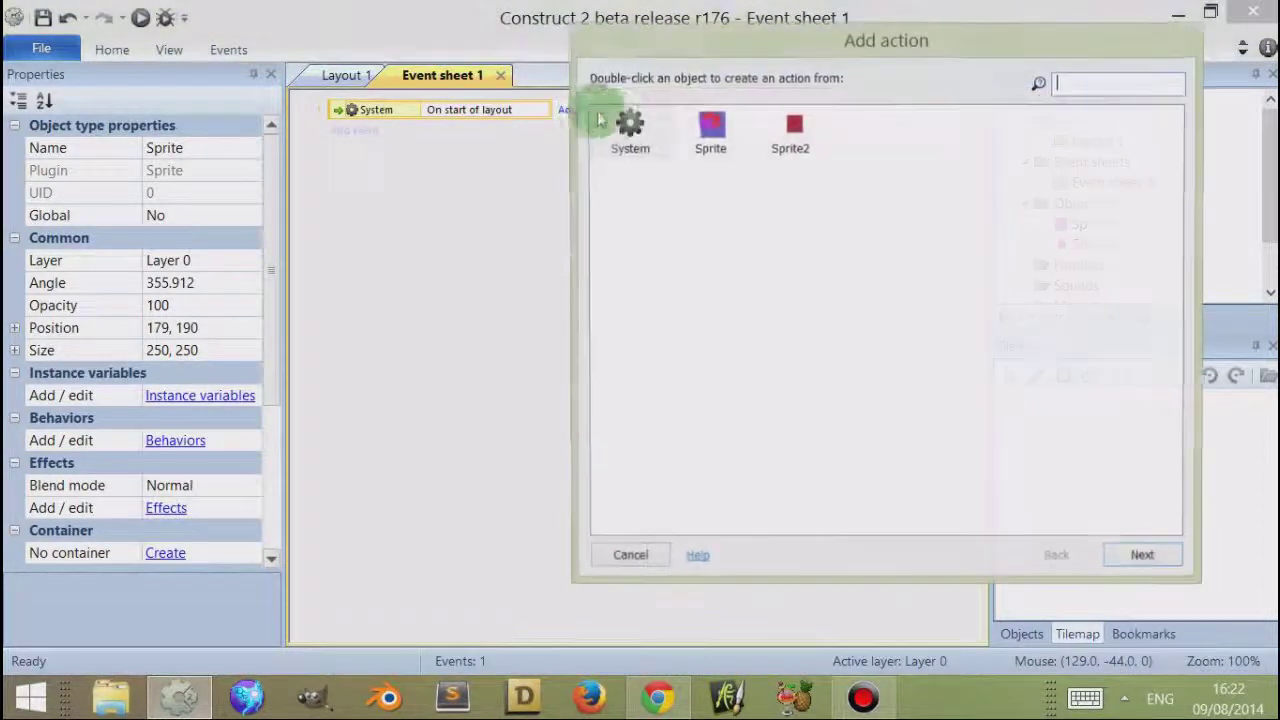
{"action": "left_click", "coordinate": [791, 156]}
{"action": "double_click", "coordinate": [797, 147]}
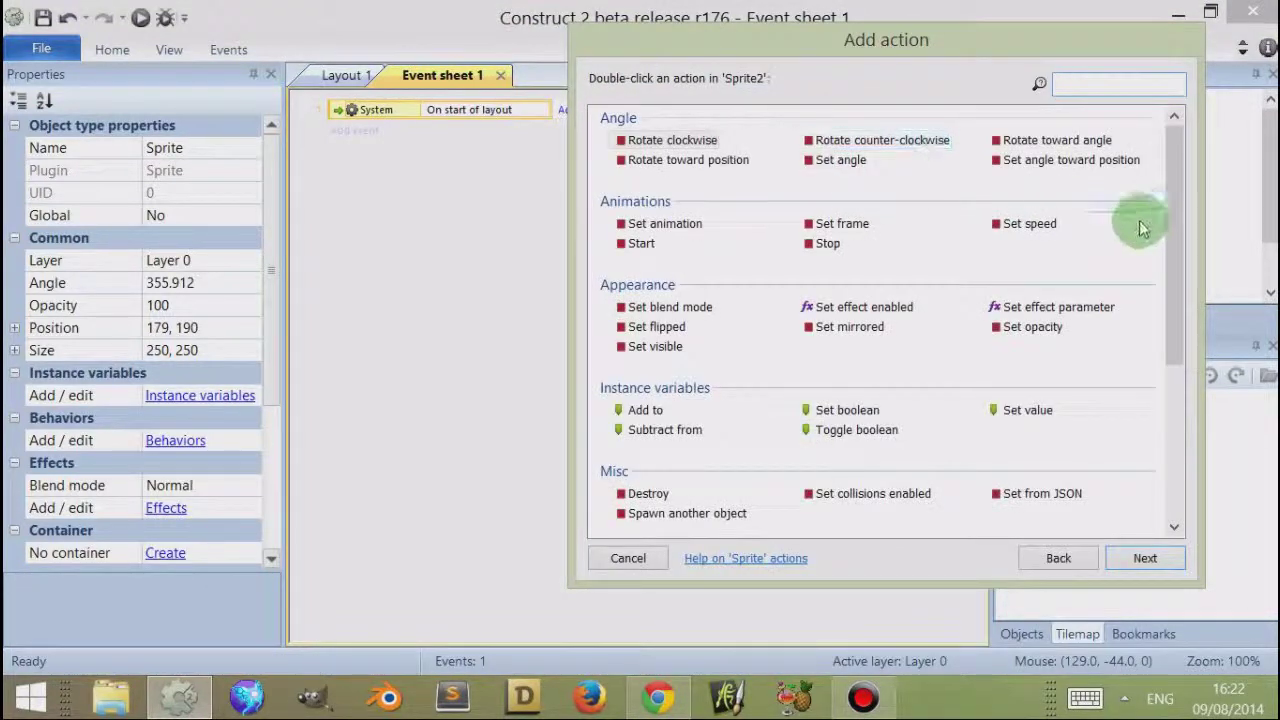
{"action": "left_click_drag", "start_coordinate": [1168, 200], "coordinate": [1152, 370]}
{"action": "left_click", "coordinate": [816, 320]}
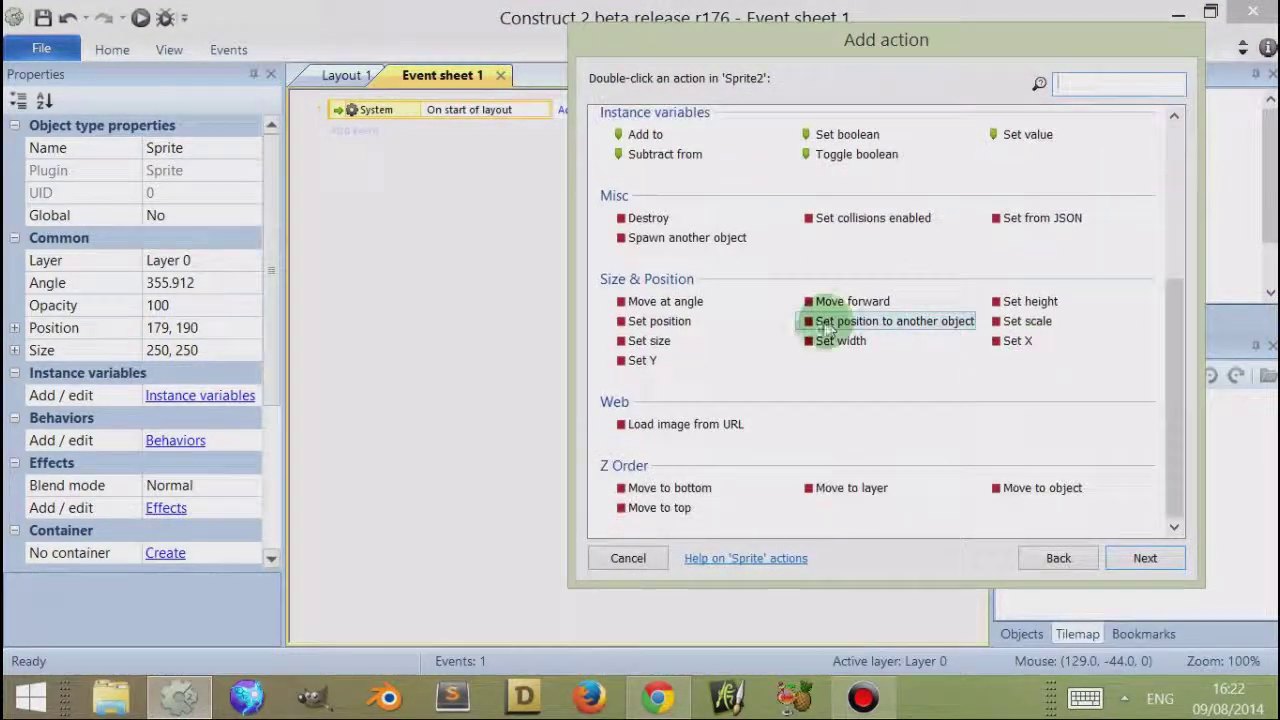
{"action": "double_click", "coordinate": [913, 330]}
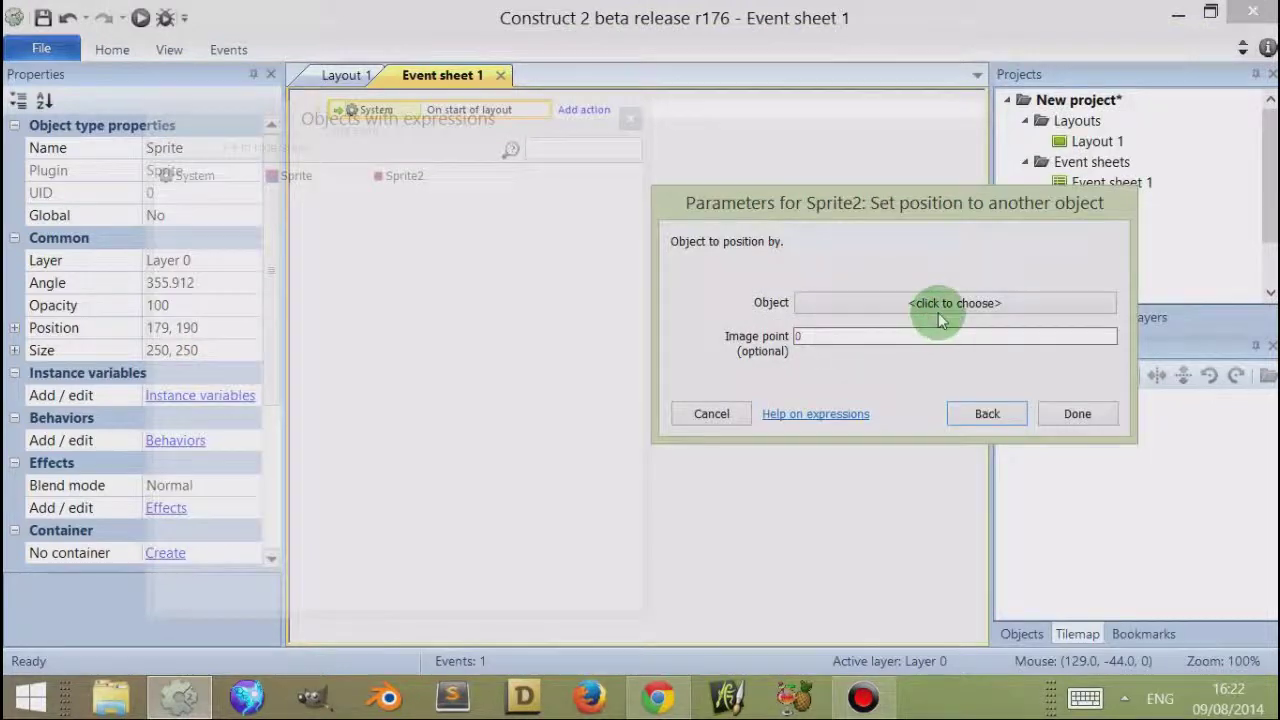
- Set the action's object to Sprite and its image point to 4, and finish the action
{"action": "left_click", "coordinate": [942, 307]}
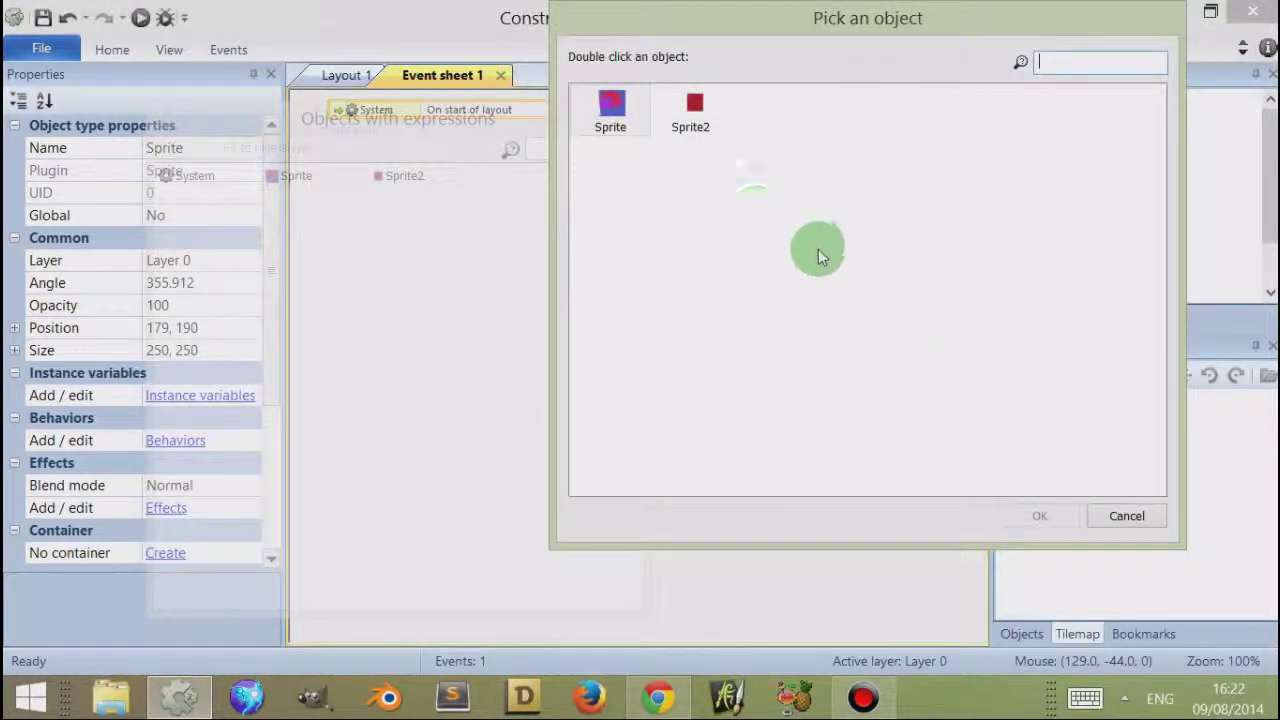
{"action": "left_click", "coordinate": [614, 112]}
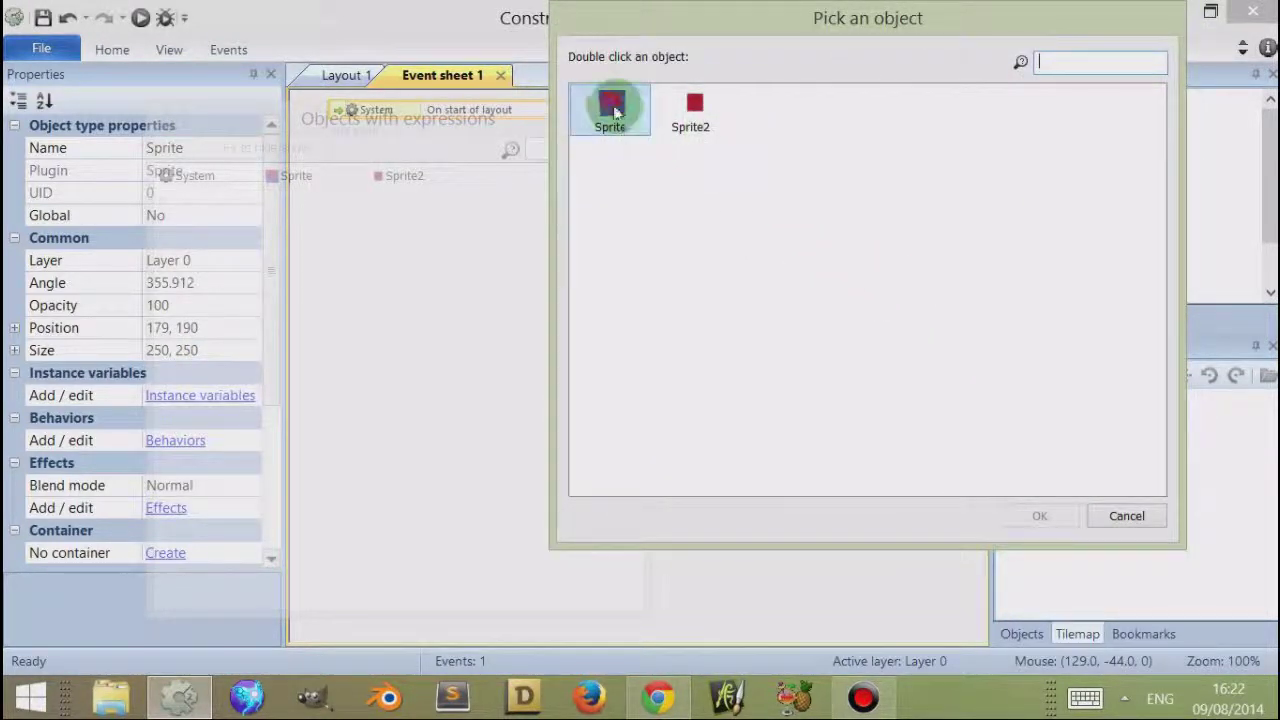
{"action": "double_click", "coordinate": [614, 112]}
{"action": "left_click", "coordinate": [800, 355]}
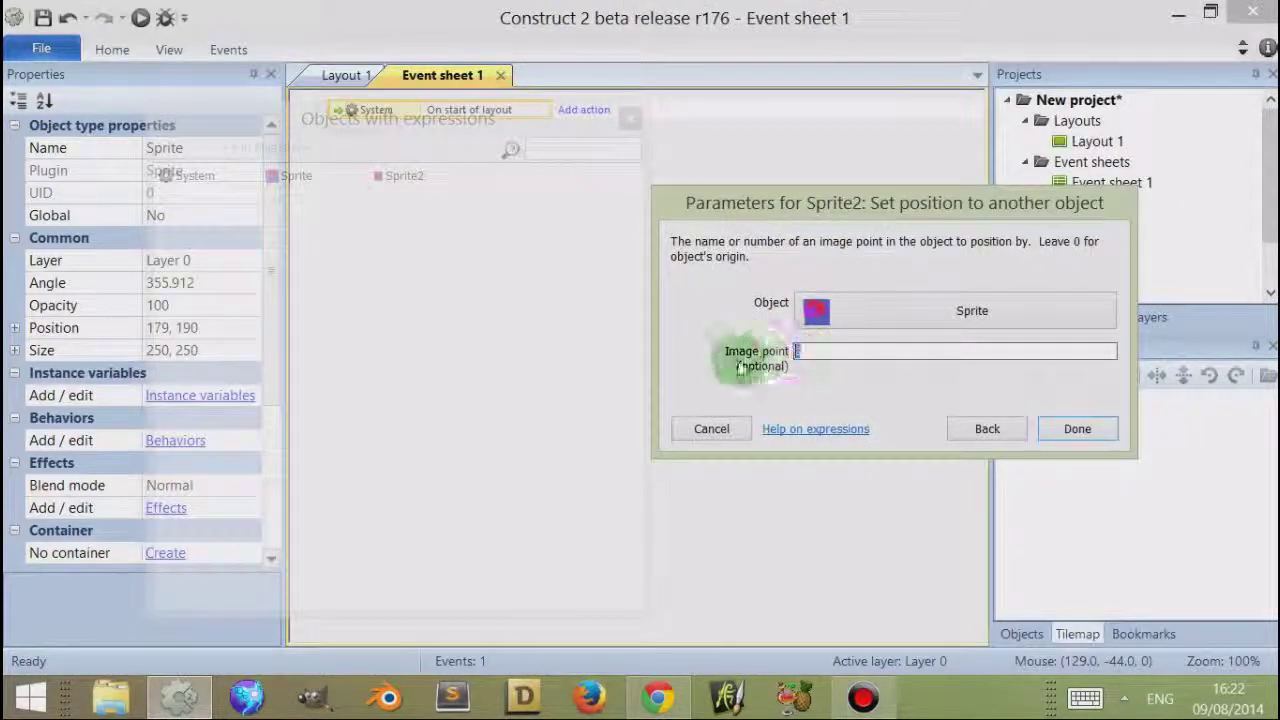
{"action": "type", "text": "4"}
{"action": "left_click", "coordinate": [1074, 428]}
- Preview Layout 1 in the browser, switch back to Construct 2, and examine the origin point in Sprite2's image
{"action": "left_click", "coordinate": [347, 78]}
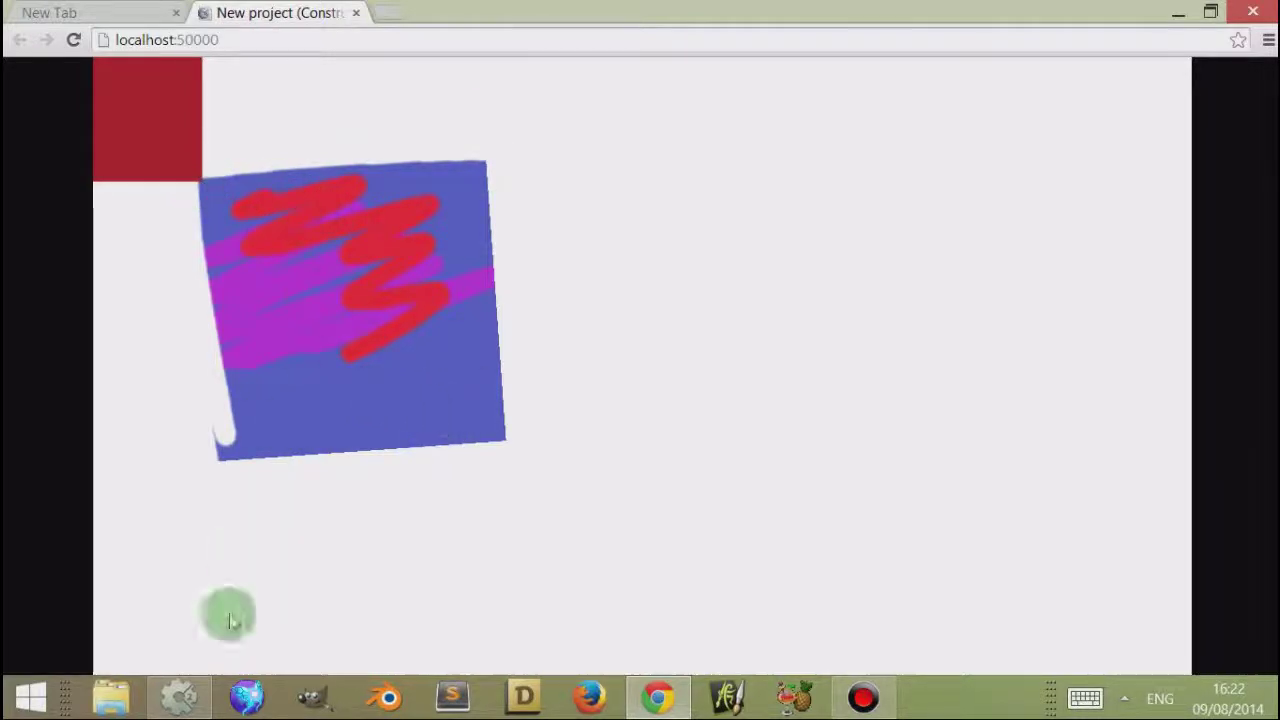
{"action": "left_click", "coordinate": [178, 697]}
{"action": "double_click", "coordinate": [715, 438]}
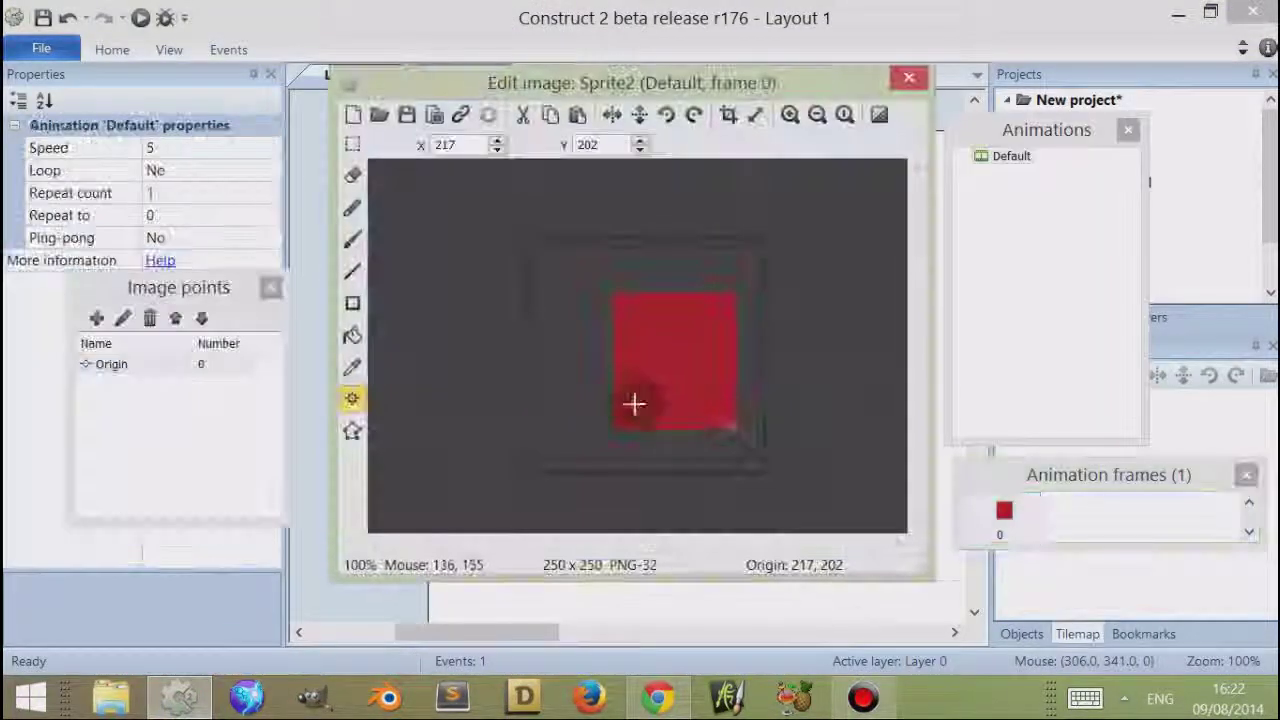
{"action": "left_click", "coordinate": [109, 364]}
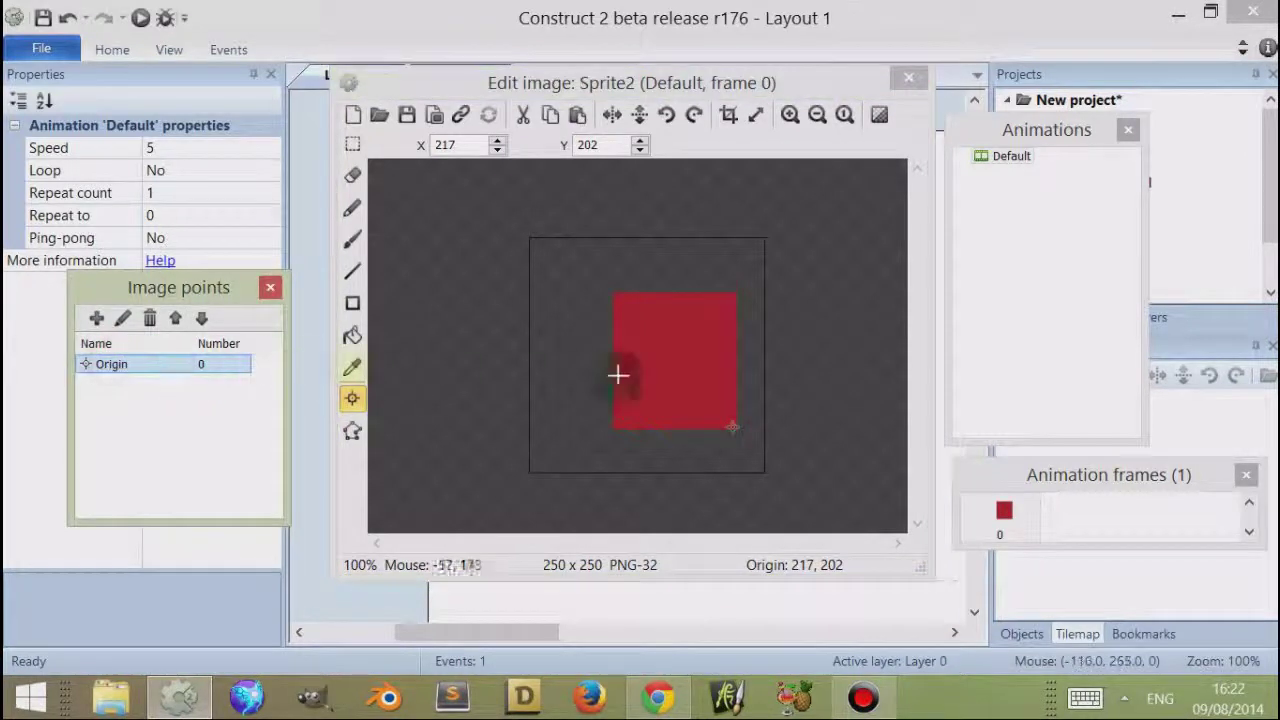
{"action": "left_click", "coordinate": [908, 77]}
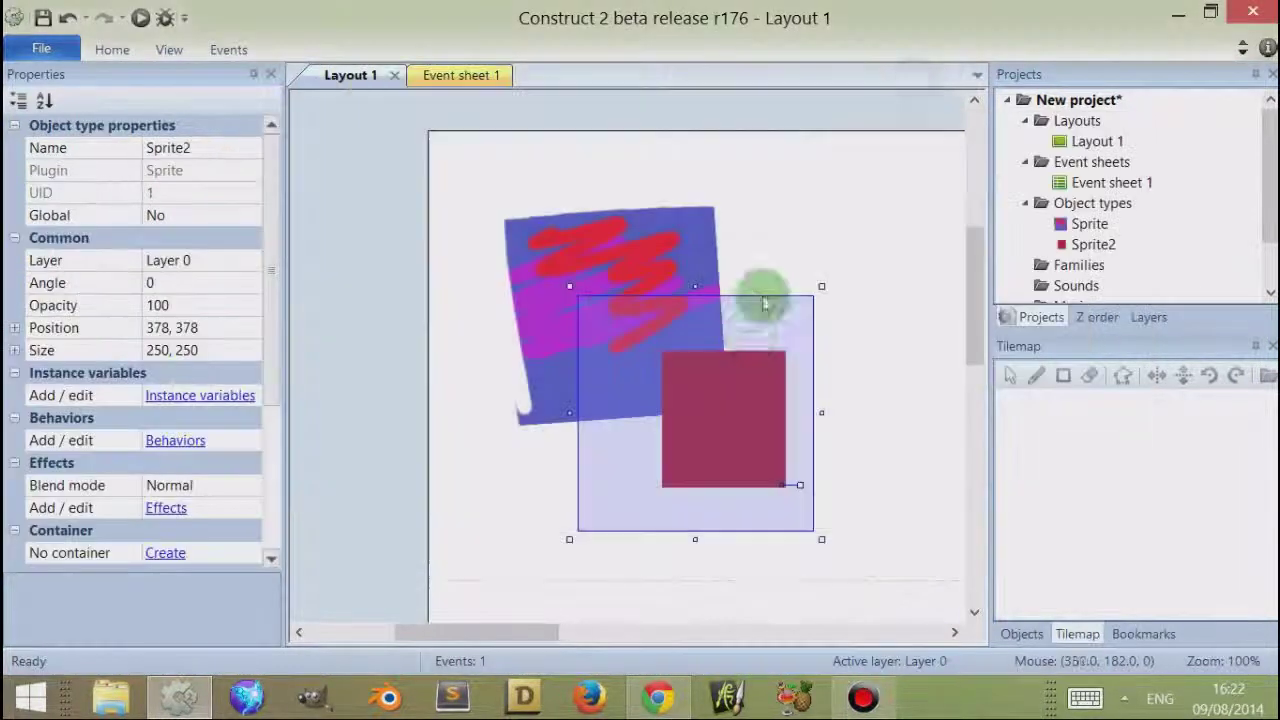
- Move Sprite2's lower-right corner to Sprite's upper-left corner and examine where Imagepoint 4 sits in Sprite's image
{"action": "left_click_drag", "start_coordinate": [749, 309], "coordinate": [452, 167]}
{"action": "left_click", "coordinate": [599, 298]}
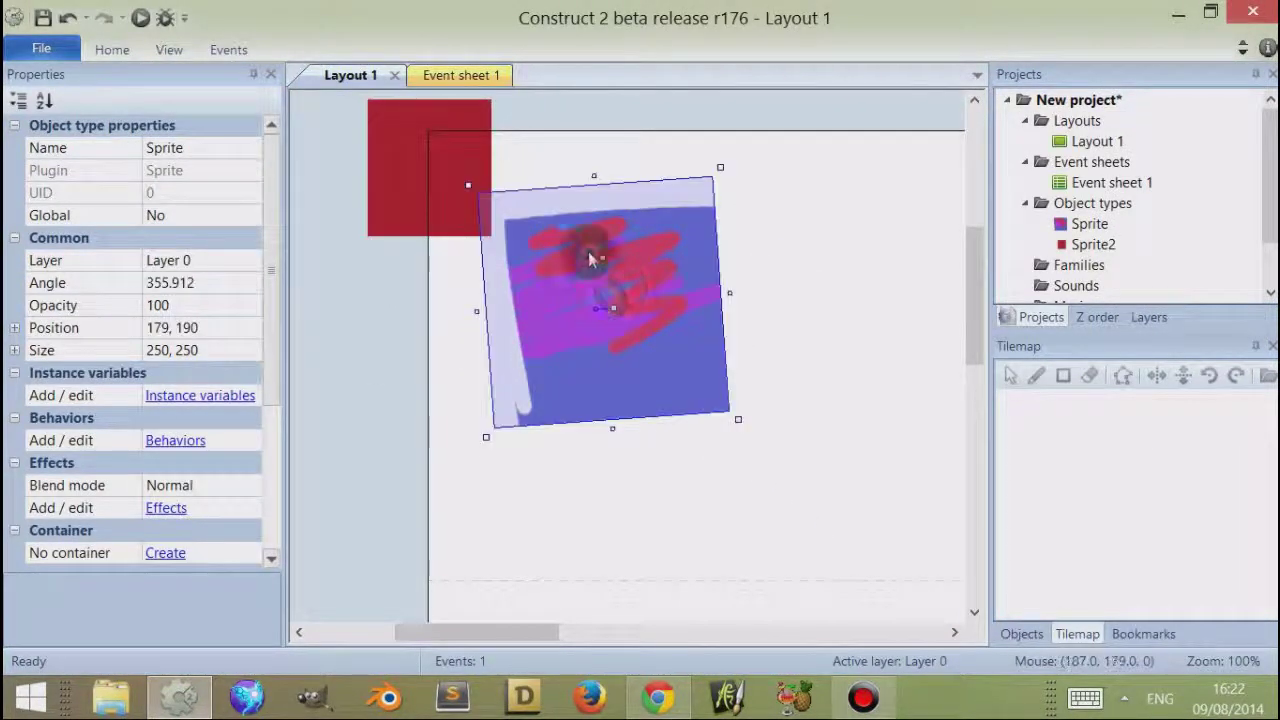
{"action": "double_click", "coordinate": [580, 258]}
{"action": "left_click", "coordinate": [352, 398]}
{"action": "left_click_drag", "start_coordinate": [137, 441], "coordinate": [200, 450]}
{"action": "left_click", "coordinate": [177, 439]}
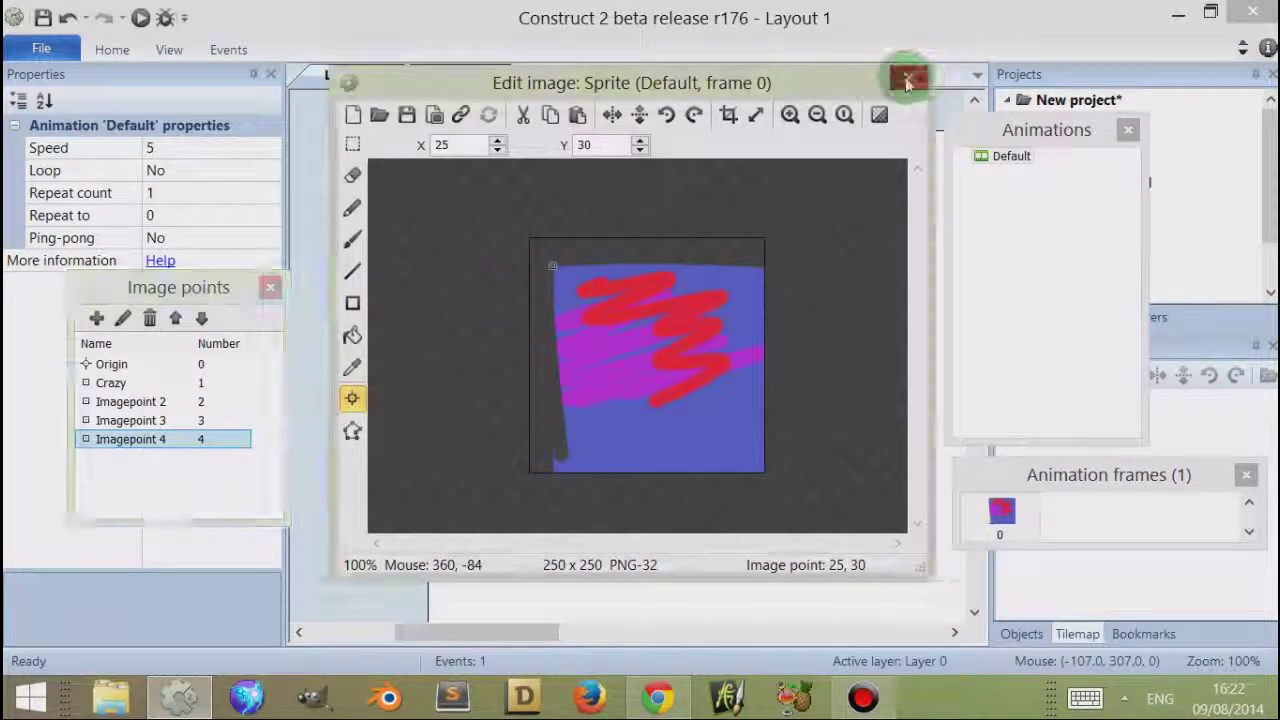
{"action": "left_click", "coordinate": [908, 77]}
- Separate the two sprites in Layout 1, with Sprite at 119, 147, and return to Event sheet 1
{"action": "left_click_drag", "start_coordinate": [457, 159], "coordinate": [738, 424]}
{"action": "left_click_drag", "start_coordinate": [615, 345], "coordinate": [830, 500]}
{"action": "left_click_drag", "start_coordinate": [543, 229], "coordinate": [456, 170]}
{"action": "left_click", "coordinate": [480, 75]}
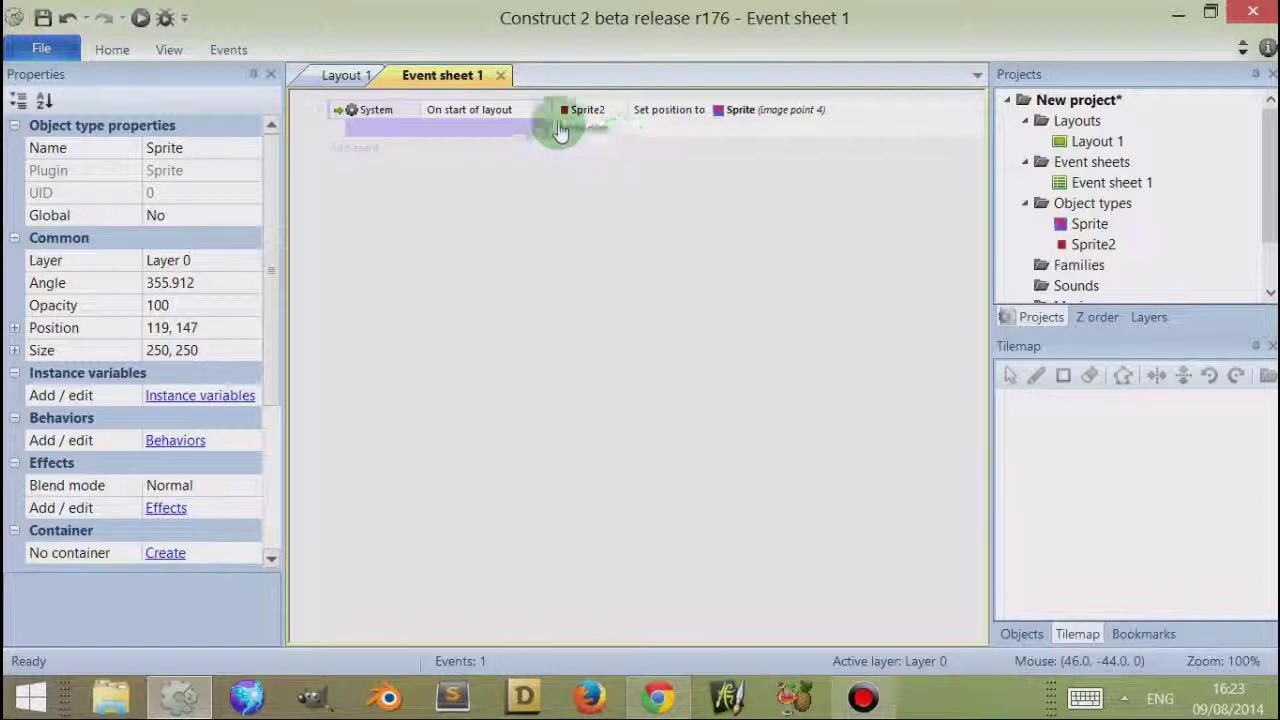
- Save the image of Sprite in Layout 1 to the Desktop as a PNG file named cool, and close its image
{"action": "left_click", "coordinate": [341, 76]}
{"action": "double_click", "coordinate": [540, 243]}
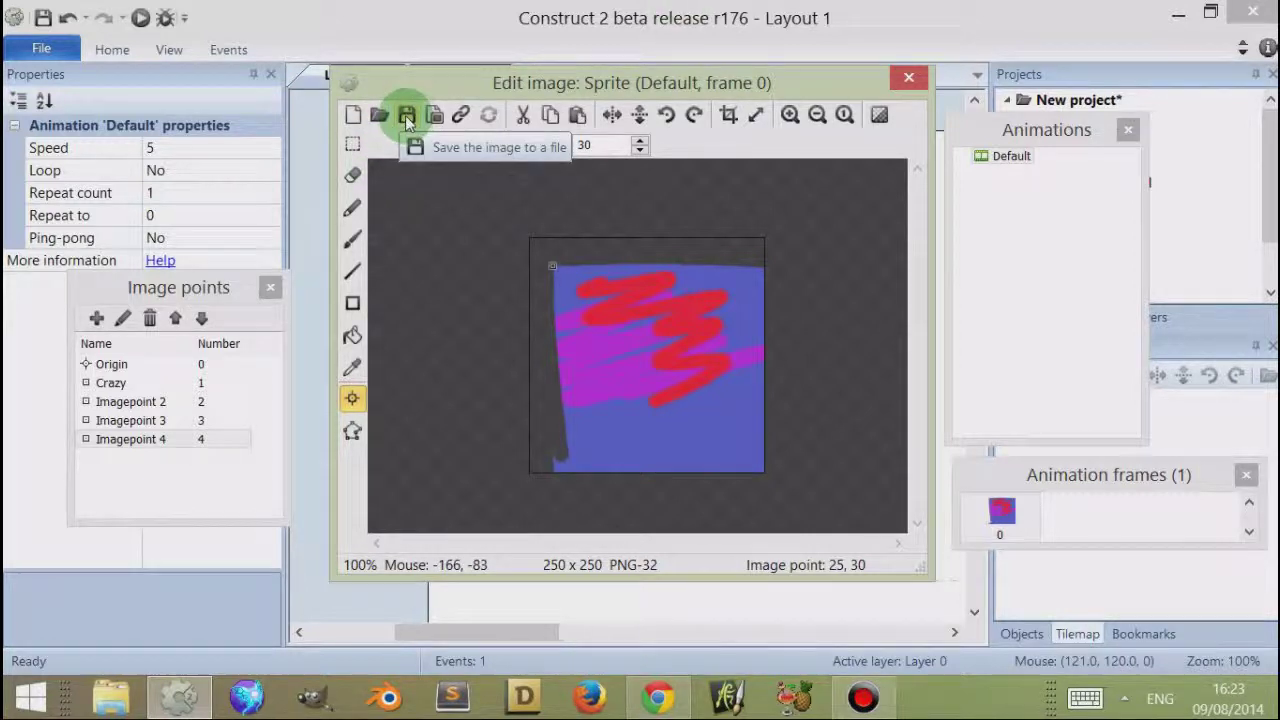
{"action": "left_click", "coordinate": [406, 117]}
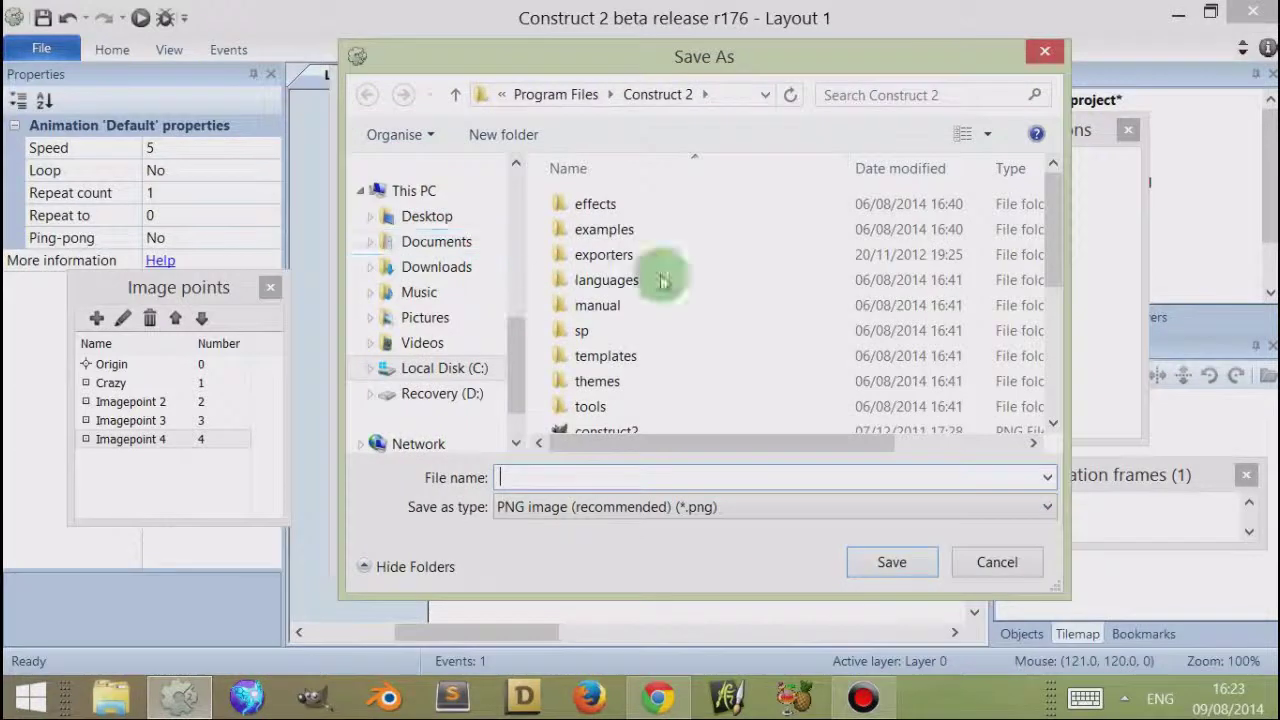
{"action": "left_click", "coordinate": [423, 216]}
{"action": "left_click", "coordinate": [528, 477]}
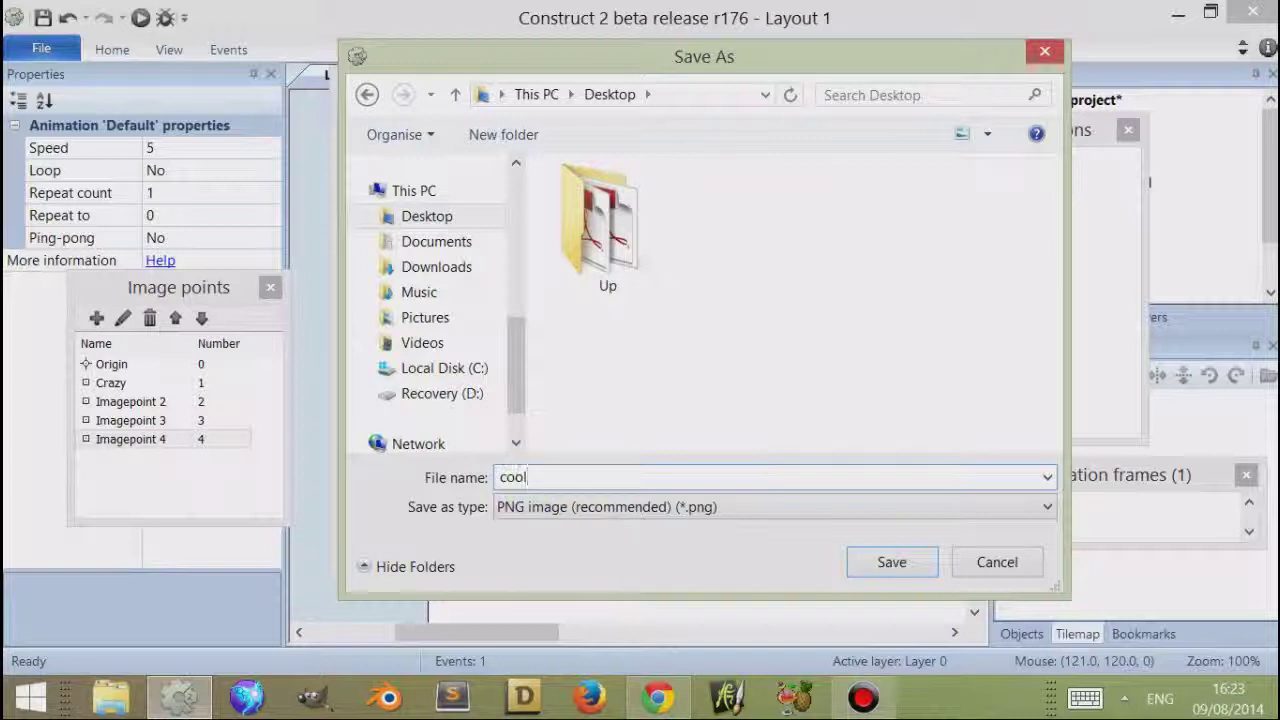
{"action": "left_click", "coordinate": [891, 562]}
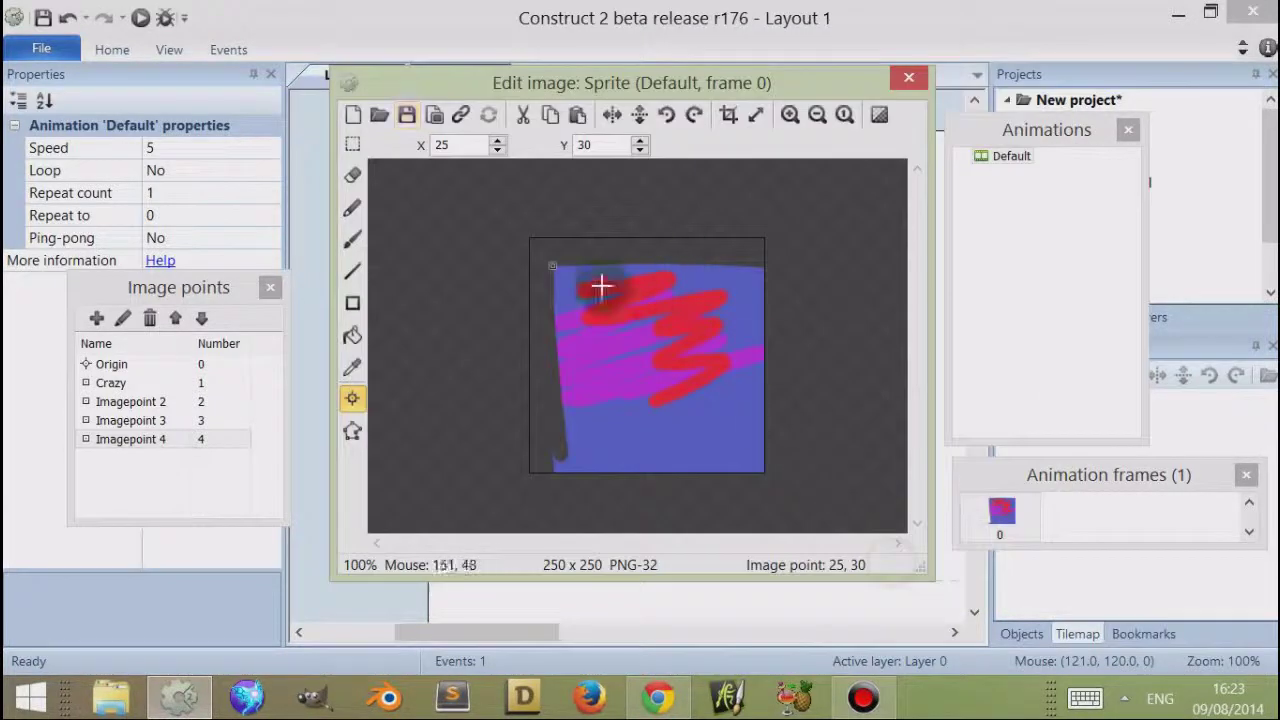
{"action": "left_click", "coordinate": [876, 131]}
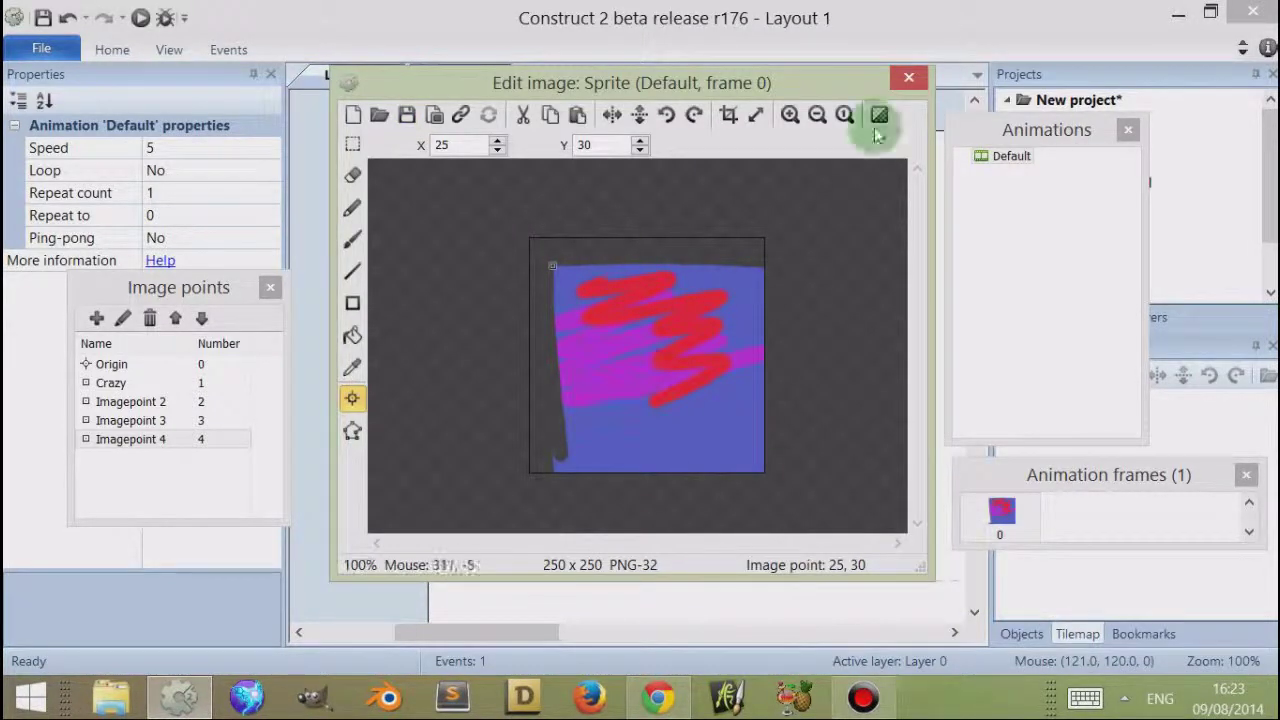
{"action": "left_click", "coordinate": [908, 79]}
- Load the cool image file from the Desktop into Sprite2's image and close the image
{"action": "left_click", "coordinate": [765, 433]}
{"action": "double_click", "coordinate": [766, 440]}
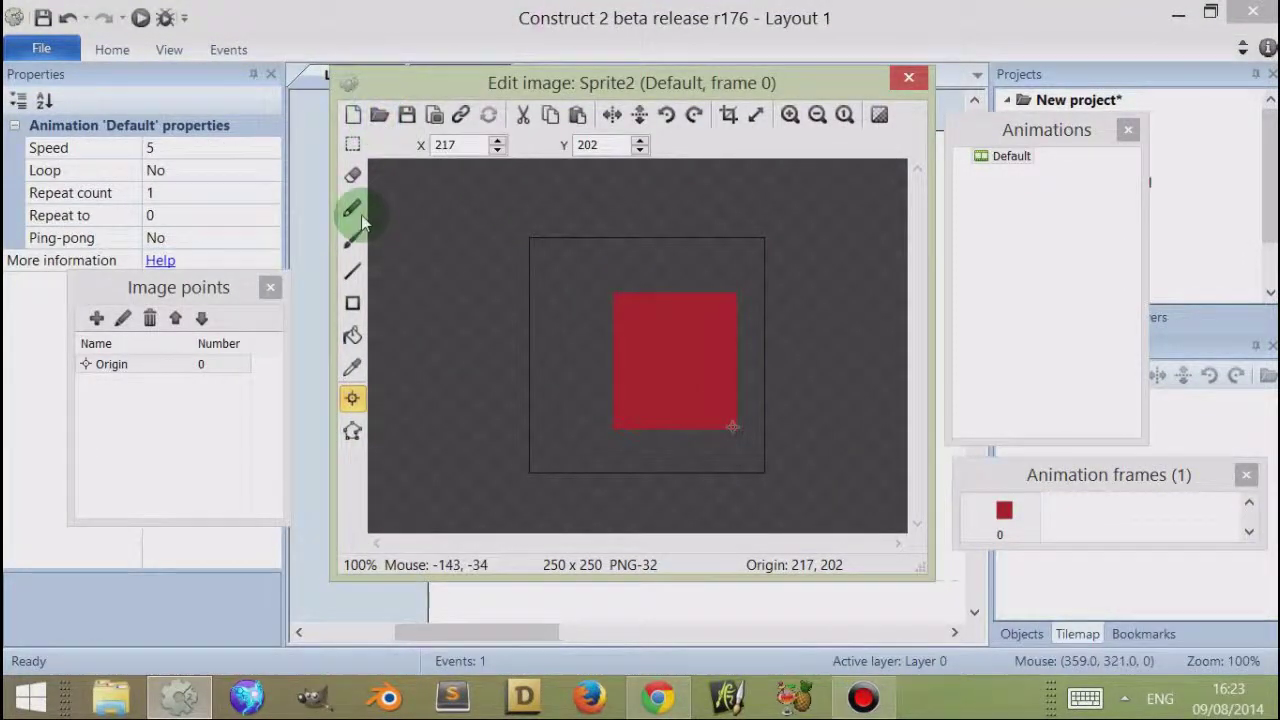
{"action": "left_click", "coordinate": [379, 117]}
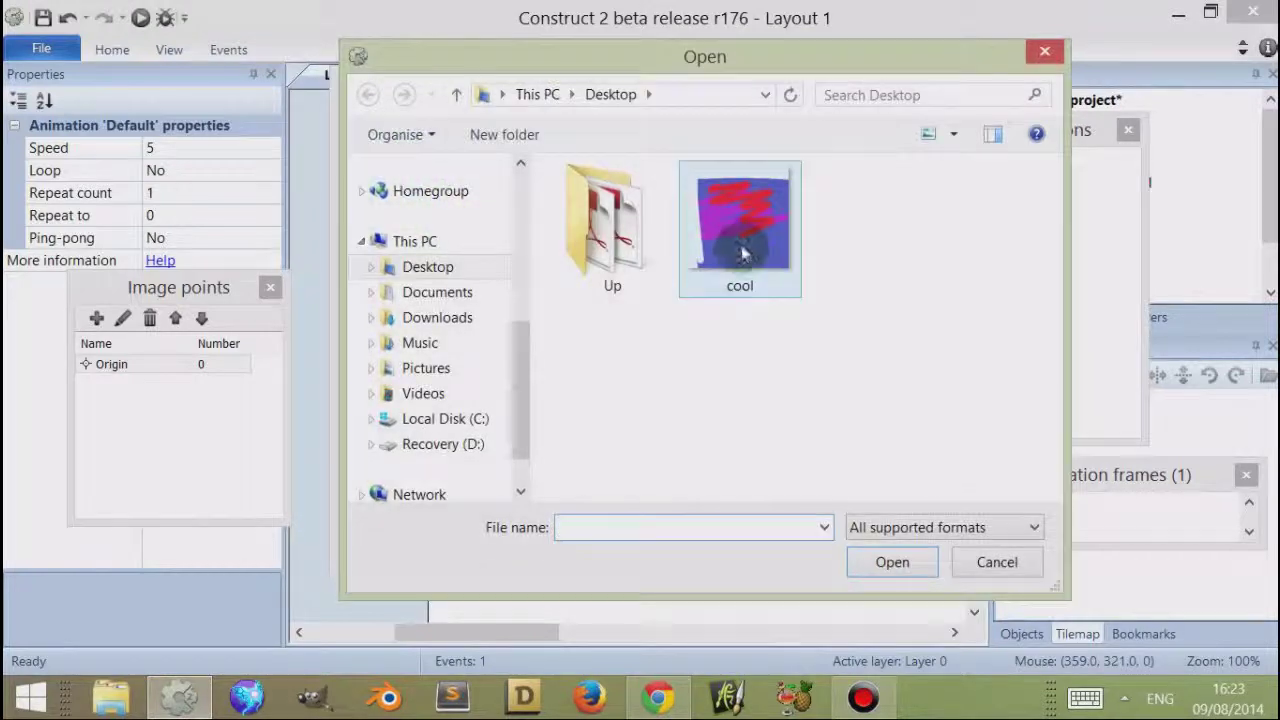
{"action": "left_click", "coordinate": [738, 228]}
{"action": "left_click", "coordinate": [872, 566]}
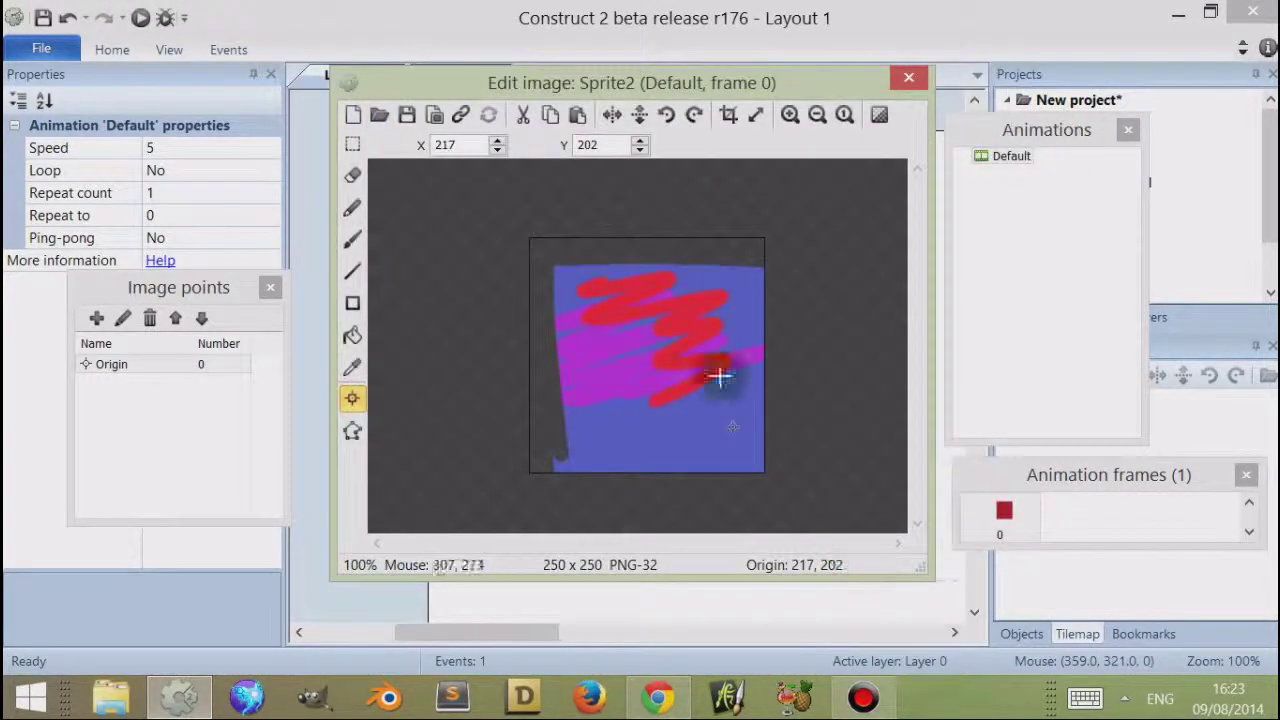
{"action": "left_click", "coordinate": [908, 79]}
- Reopen Sprite2's image and examine the export format choices in its image format settings, leaving them without applying a change
{"action": "double_click", "coordinate": [766, 429]}
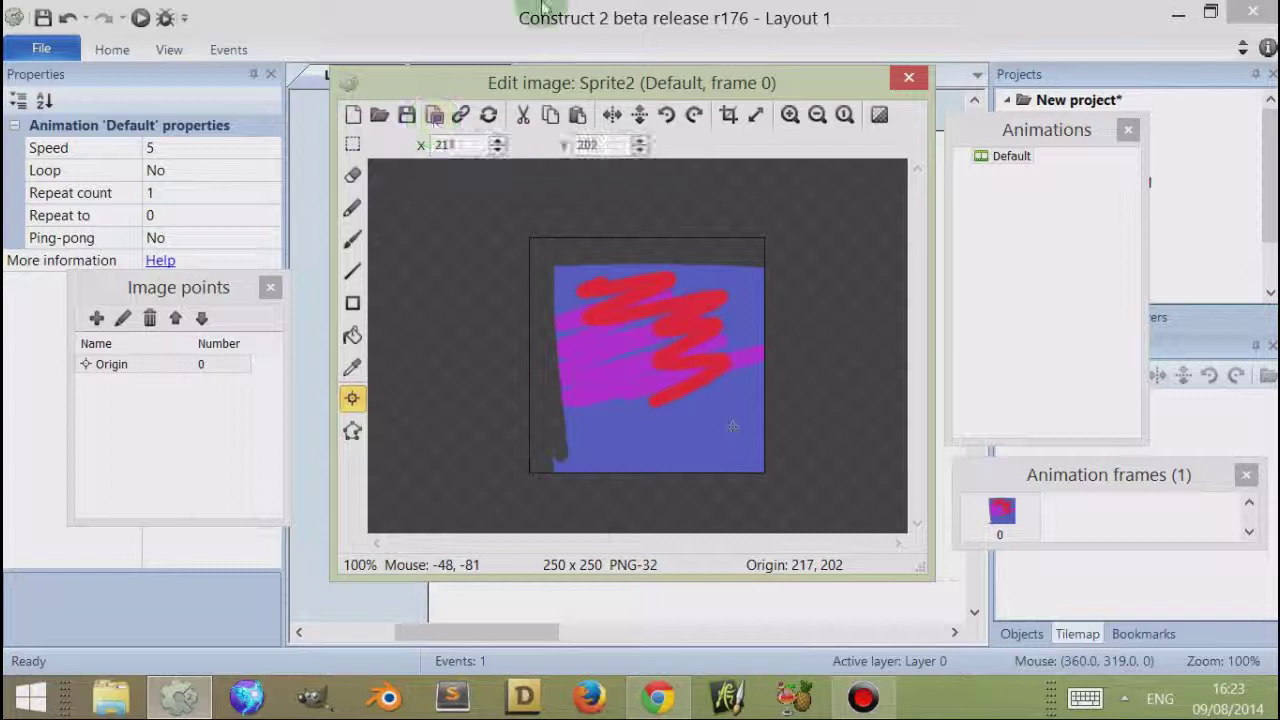
{"action": "left_click", "coordinate": [436, 116]}
{"action": "left_click", "coordinate": [712, 272]}
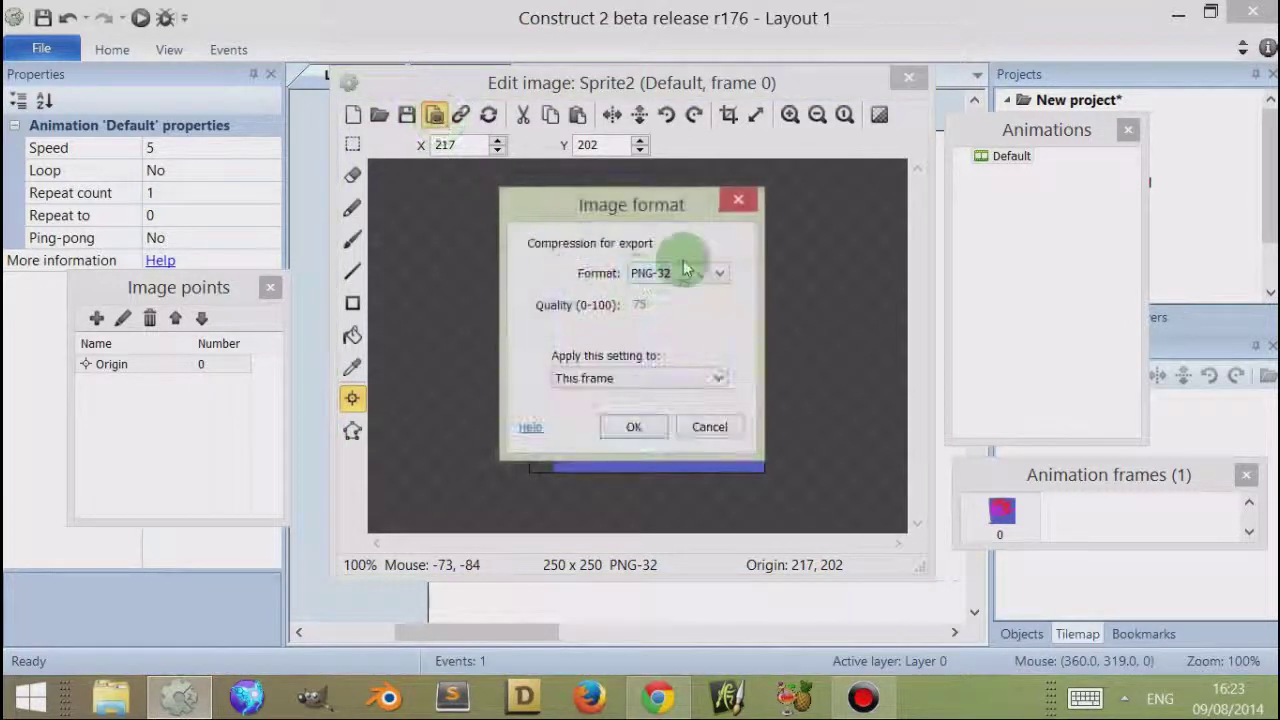
{"action": "left_click", "coordinate": [722, 279]}
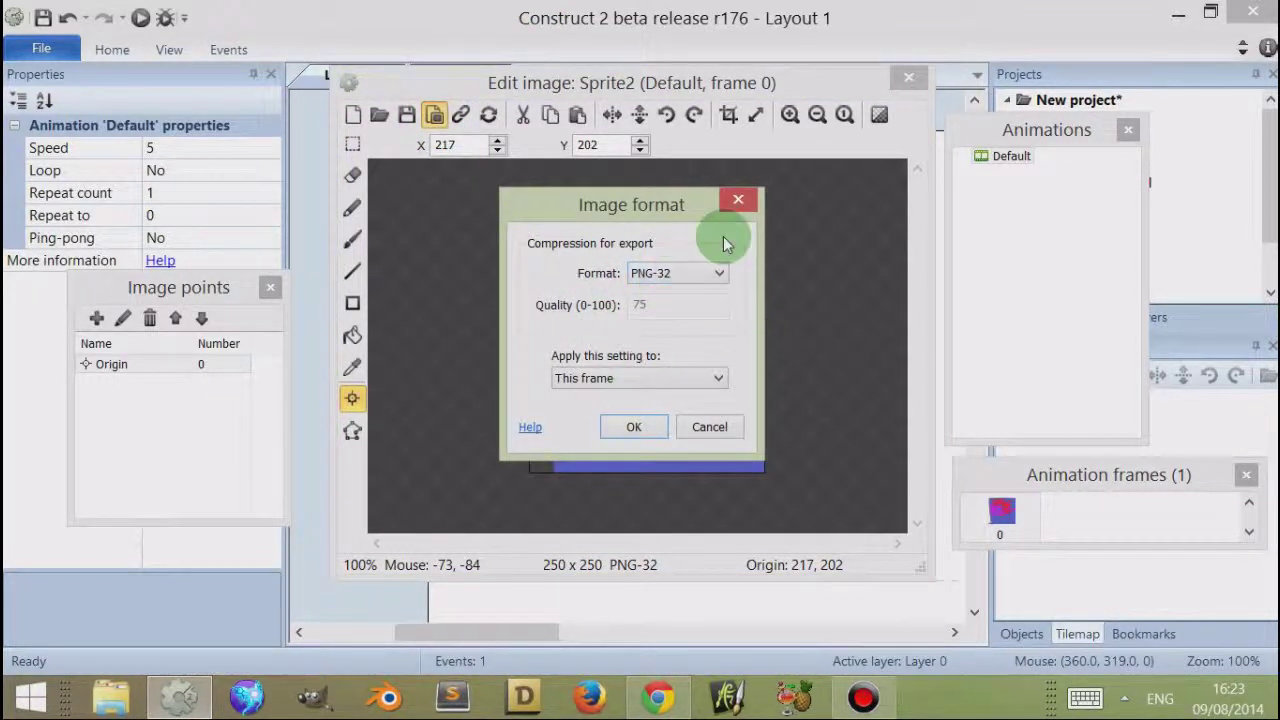
{"action": "left_click", "coordinate": [709, 427]}
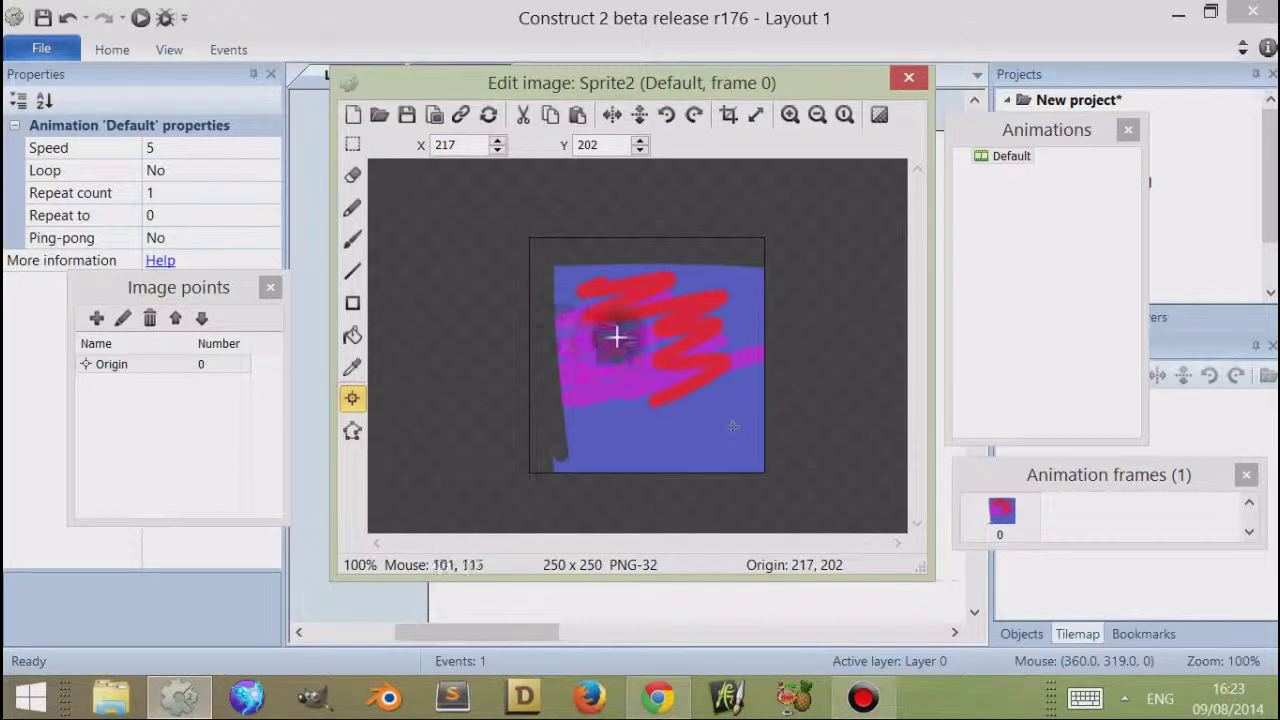
{"action": "left_click", "coordinate": [435, 115]}
{"action": "left_click", "coordinate": [695, 273]}
{"action": "left_click", "coordinate": [660, 322]}
{"action": "left_click", "coordinate": [718, 273]}
{"action": "left_click", "coordinate": [660, 289]}
{"action": "left_click", "coordinate": [709, 427]}
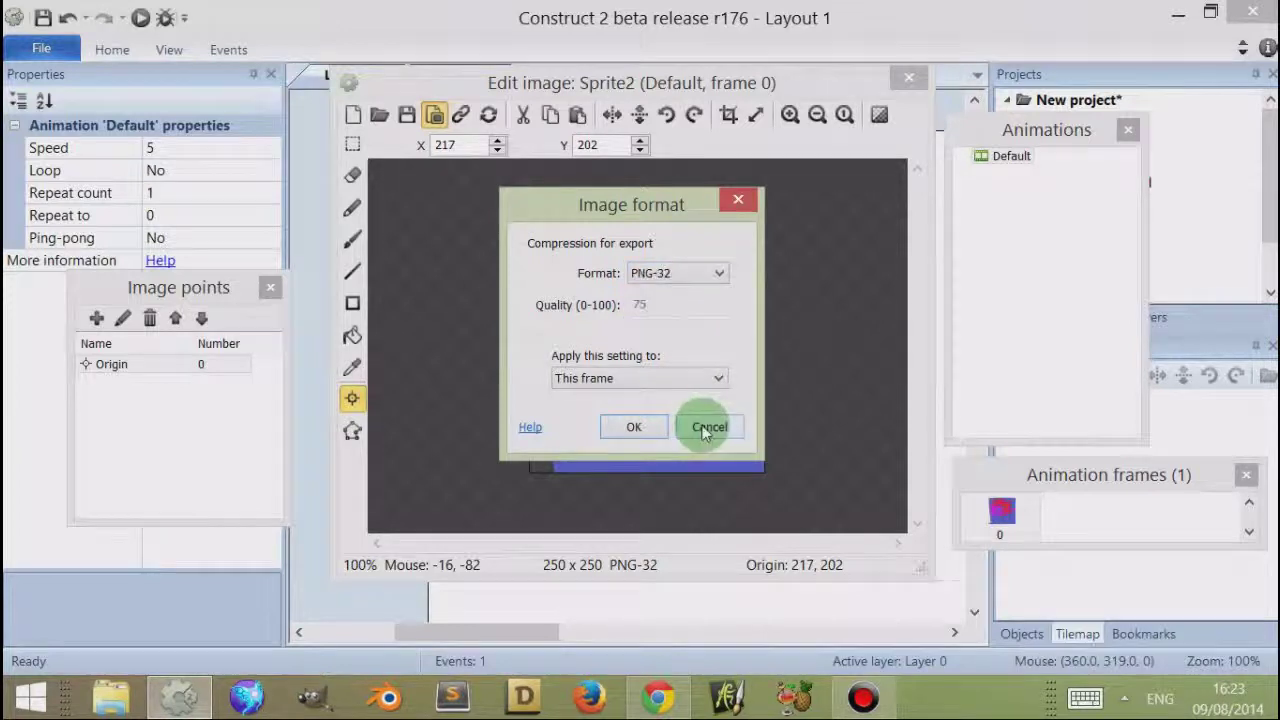
- Look at the file chooser for linking Sprite2's image to a file and cancel it
{"action": "left_click", "coordinate": [462, 115]}
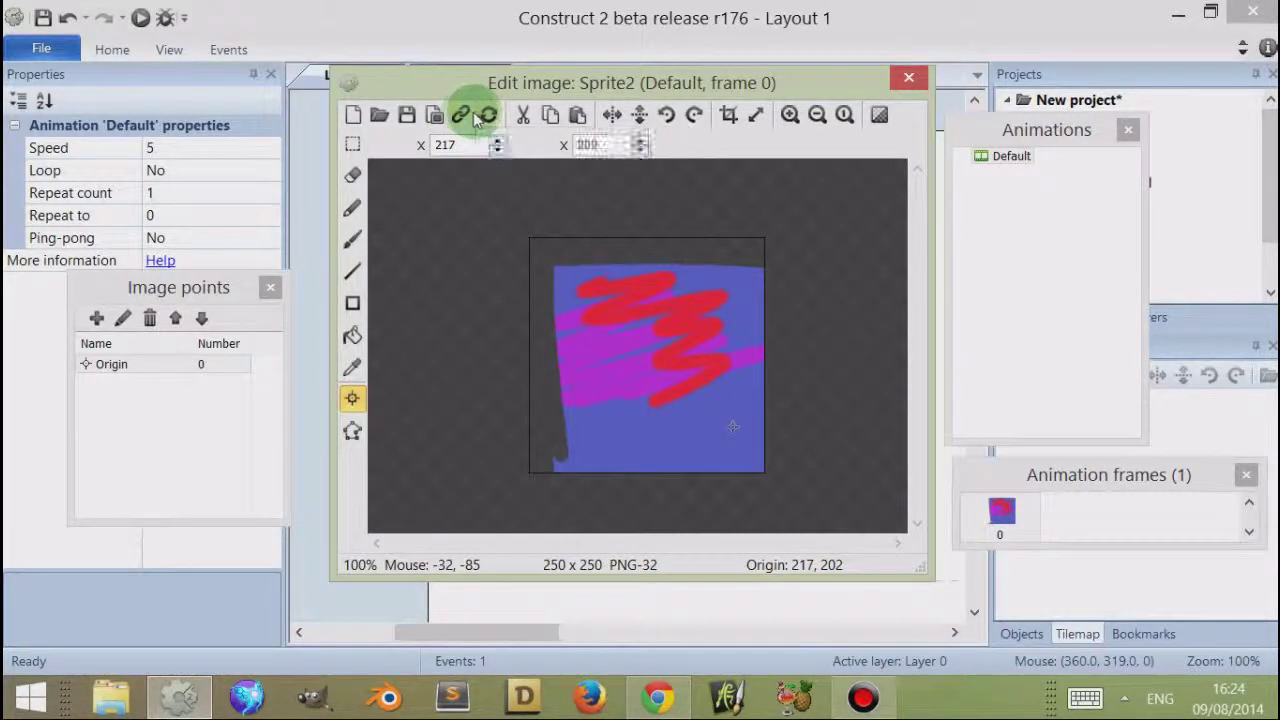
{"action": "left_click", "coordinate": [464, 116]}
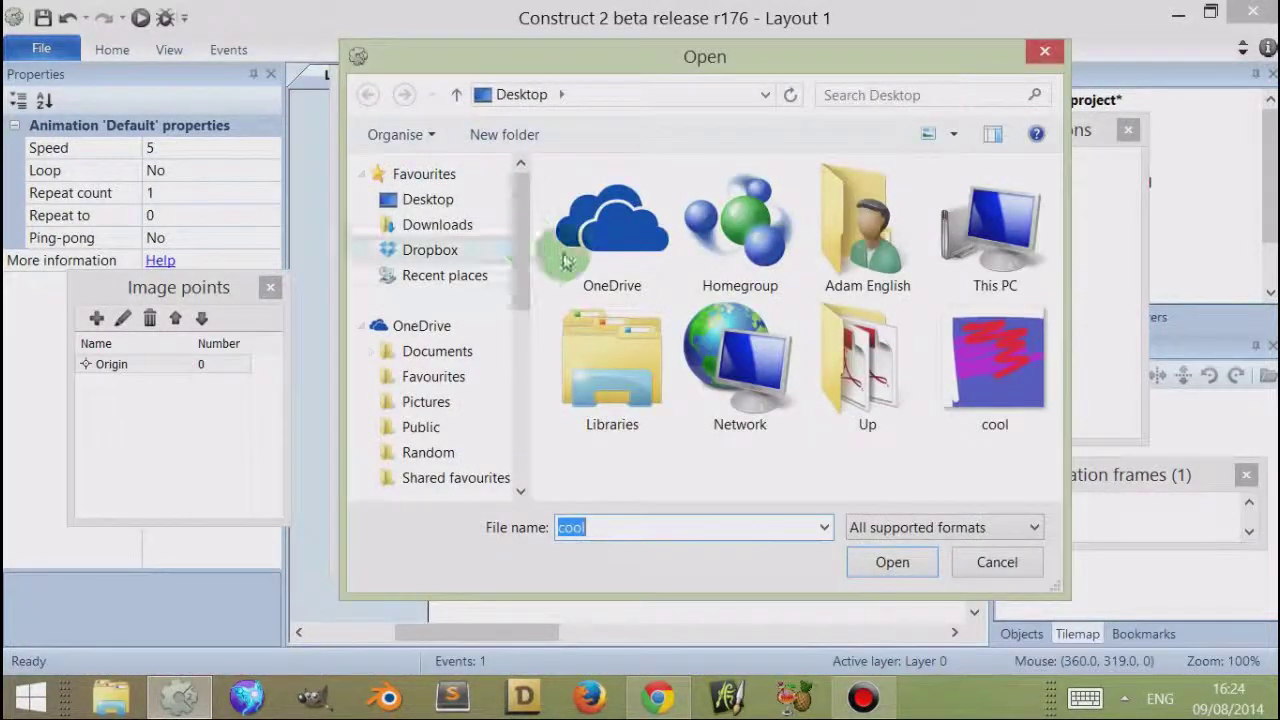
{"action": "left_click", "coordinate": [990, 561]}
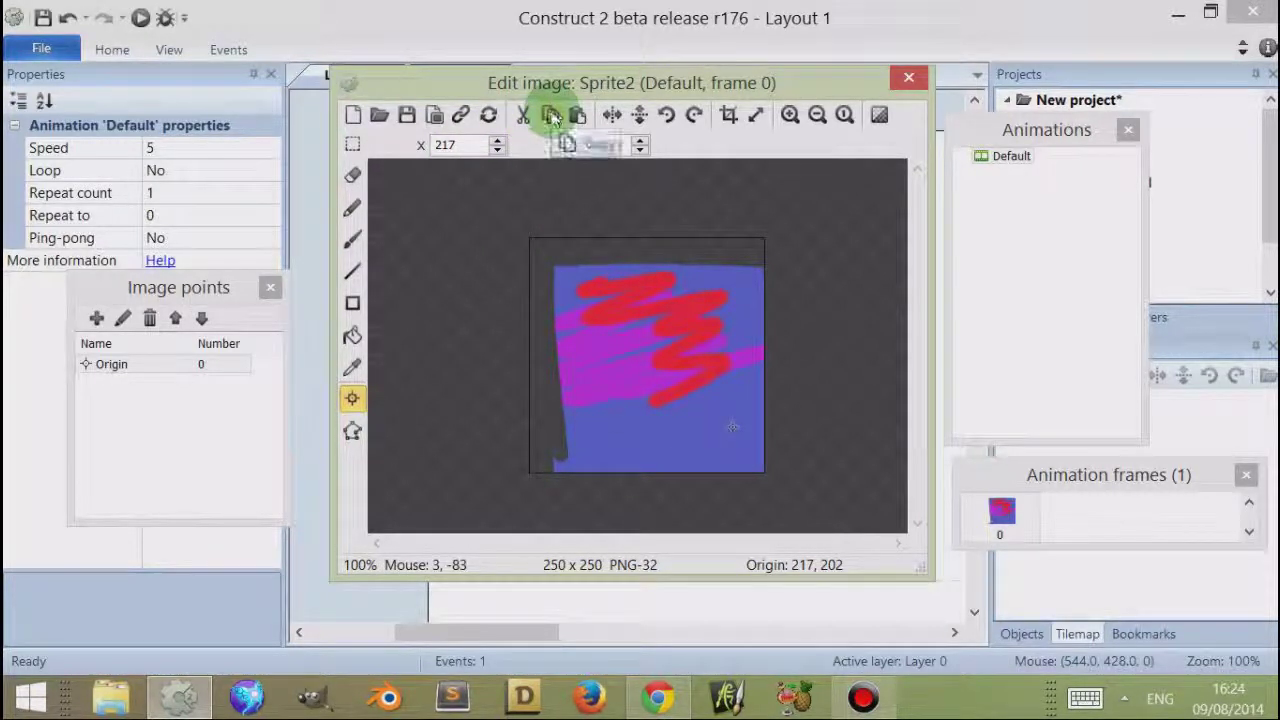
- Scribble over Sprite2's image with a dark red brush of size 20, copy the image, and close it
{"action": "left_click", "coordinate": [551, 117]}
{"action": "left_click", "coordinate": [352, 238]}
{"action": "mouse_move", "coordinate": [700, 295]}
{"action": "left_mouse_down"}
{"action": "mouse_move", "coordinate": [657, 323]}
{"action": "mouse_move", "coordinate": [629, 371]}
{"action": "mouse_move", "coordinate": [645, 362]}
{"action": "left_mouse_up"}
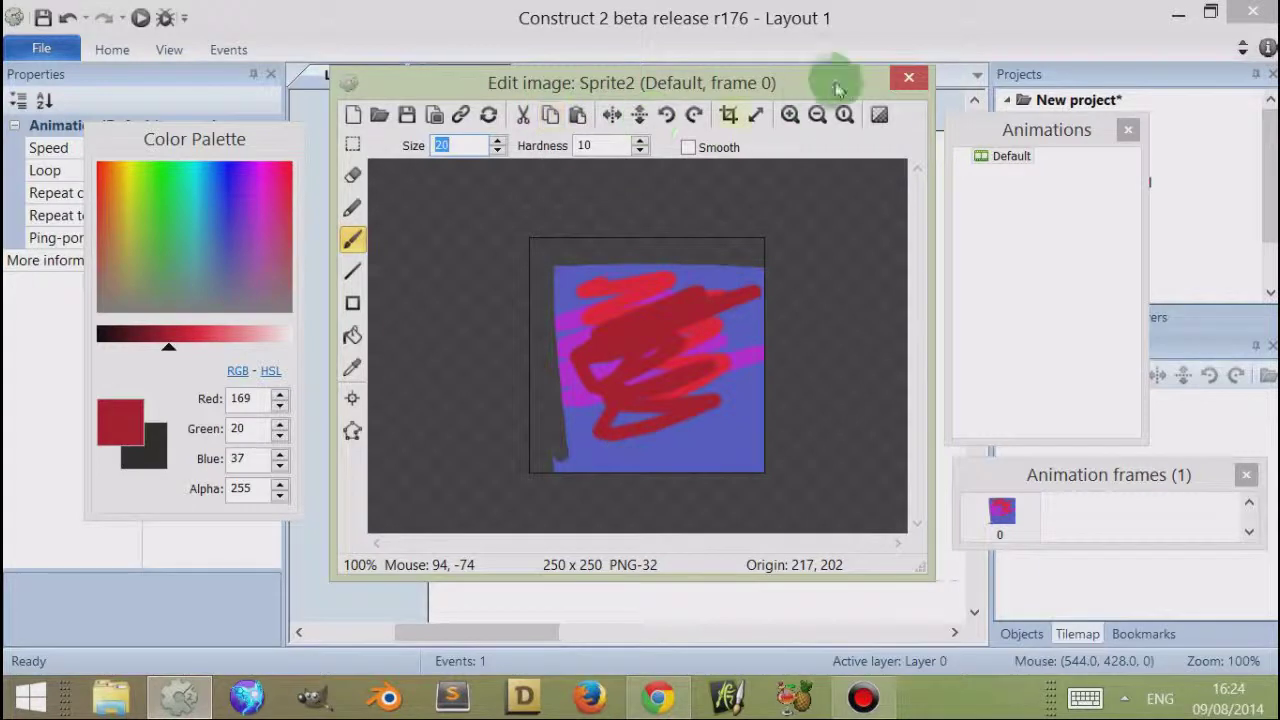
{"action": "left_click", "coordinate": [908, 78]}
- Open Sprite's image, try pasting the copied image and shifting it about 10, 13 pixels, and undo the paste
{"action": "left_click", "coordinate": [603, 237]}
{"action": "double_click", "coordinate": [603, 237]}
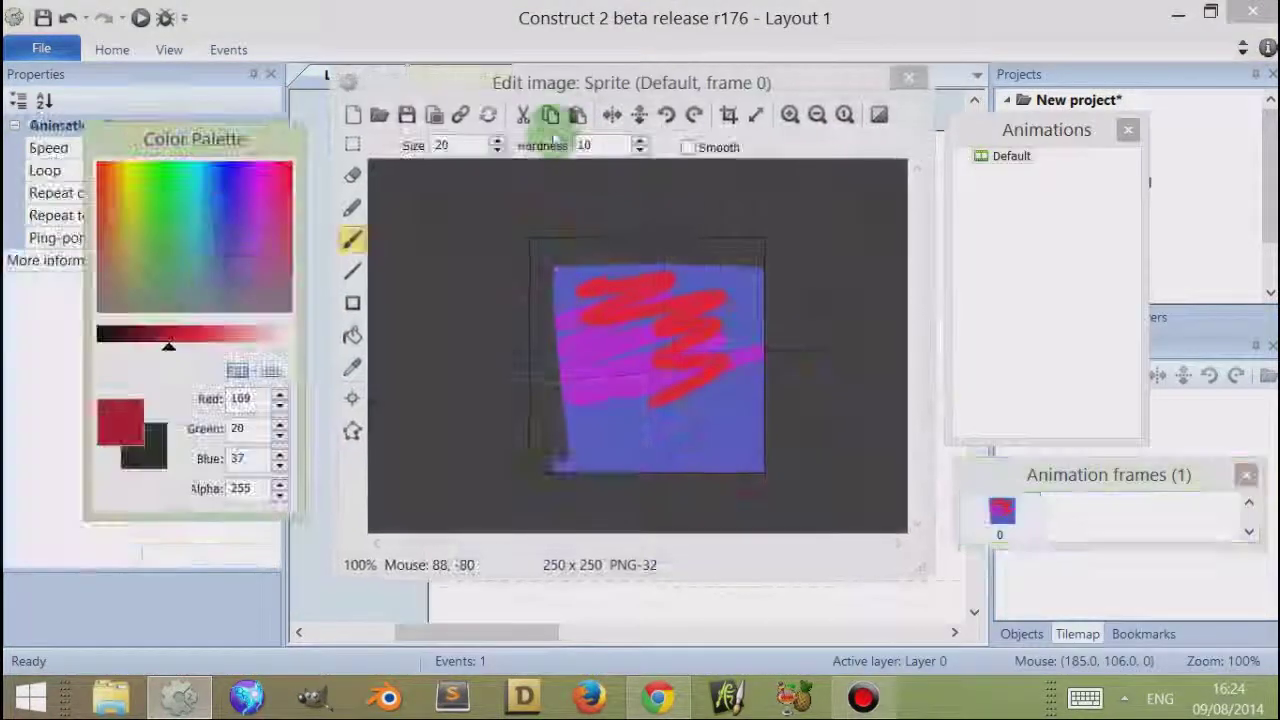
{"action": "left_click", "coordinate": [577, 118]}
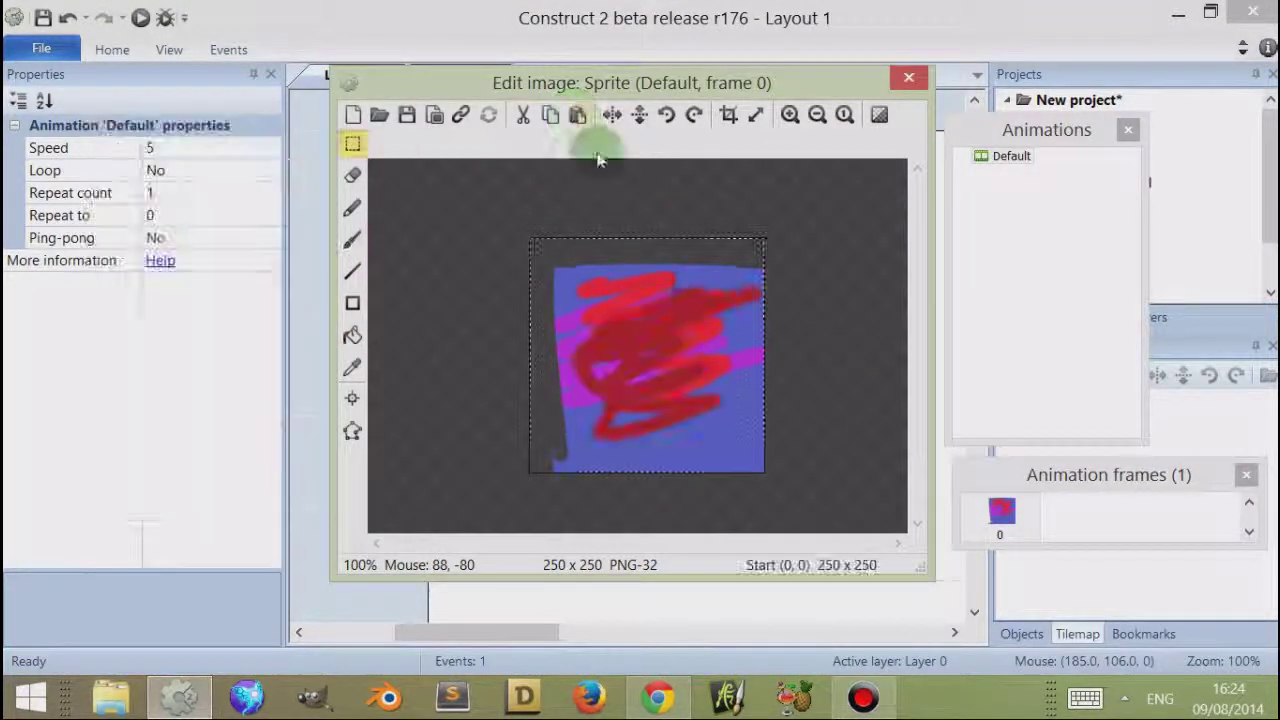
{"action": "mouse_move", "coordinate": [620, 206]}
{"action": "left_mouse_down"}
{"action": "mouse_move", "coordinate": [537, 271]}
{"action": "mouse_move", "coordinate": [643, 414]}
{"action": "mouse_move", "coordinate": [680, 428]}
{"action": "mouse_move", "coordinate": [686, 449]}
{"action": "mouse_move", "coordinate": [666, 389]}
{"action": "left_mouse_up"}
{"action": "key", "text": "ctrl+z"}
{"action": "left_click", "coordinate": [806, 403]}
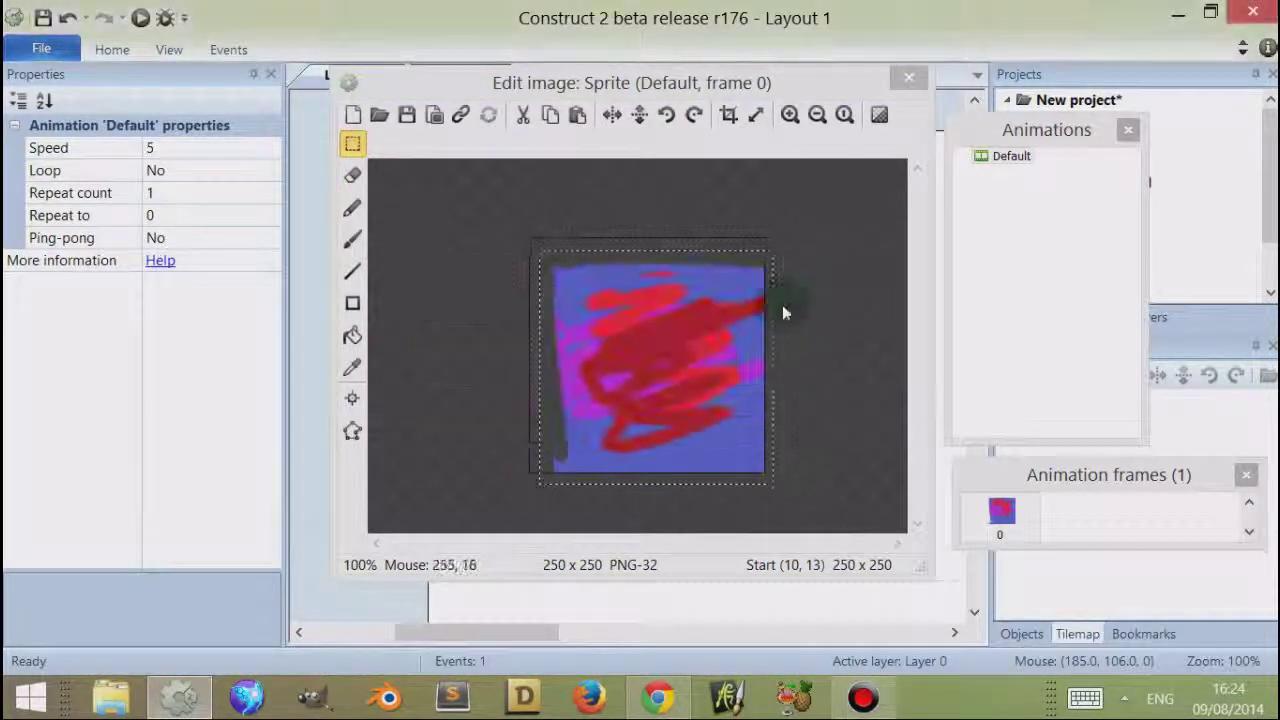
{"action": "key", "text": "ctrl+z"}
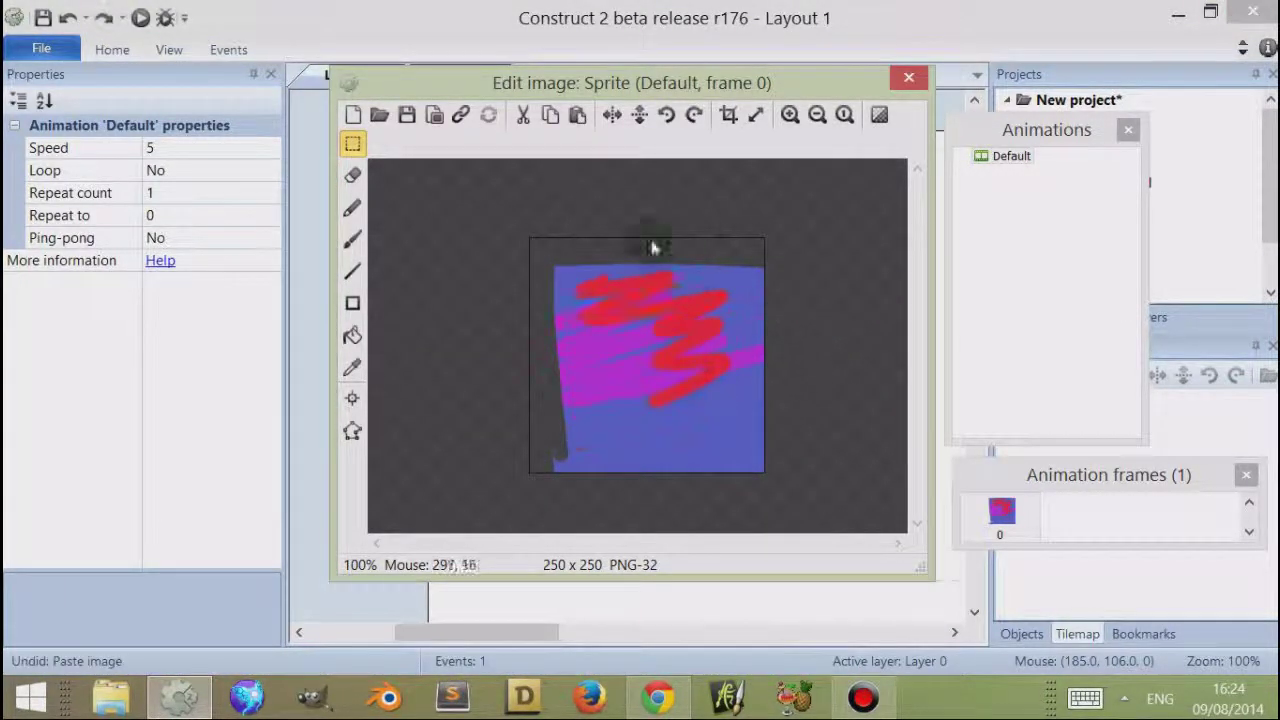
{"action": "left_click", "coordinate": [478, 314]}
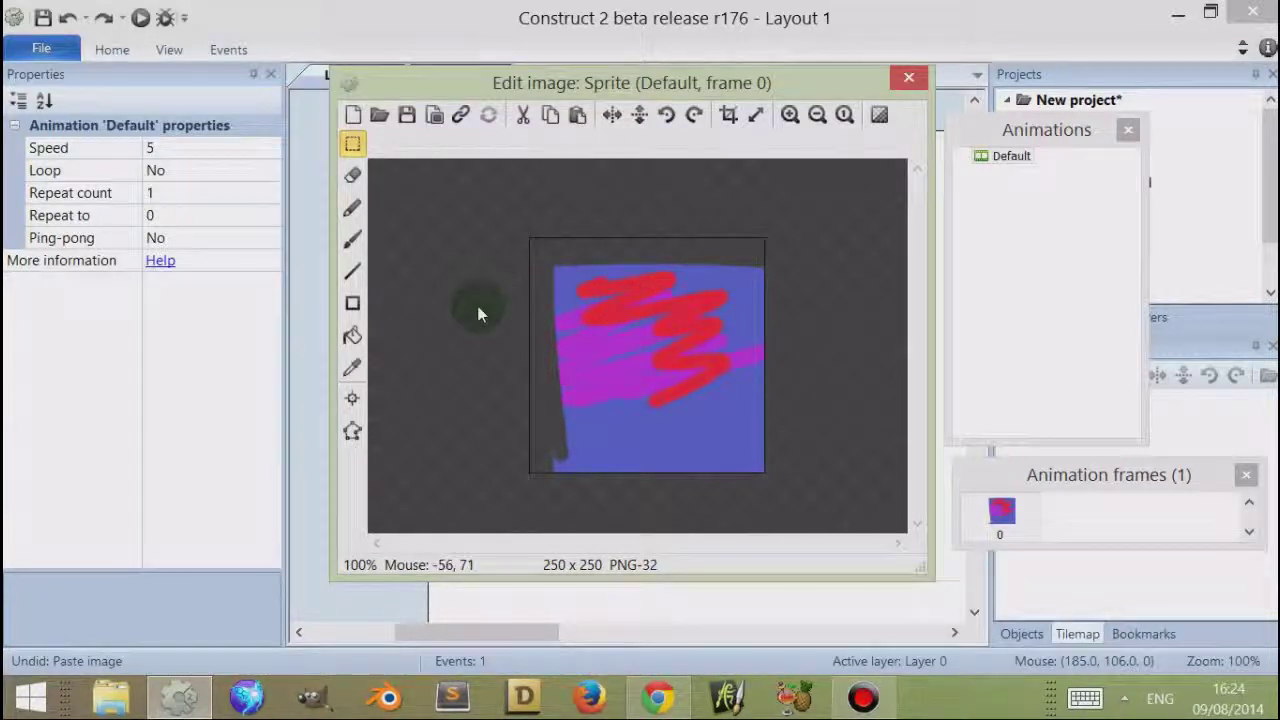
- Mirror Sprite's image horizontally four times and flip it vertically twice
{"action": "left_click", "coordinate": [613, 116]}
{"action": "left_click", "coordinate": [613, 116]}
{"action": "left_click", "coordinate": [613, 116]}
{"action": "left_click", "coordinate": [613, 116]}
{"action": "left_click", "coordinate": [641, 116]}
{"action": "left_click", "coordinate": [641, 116]}
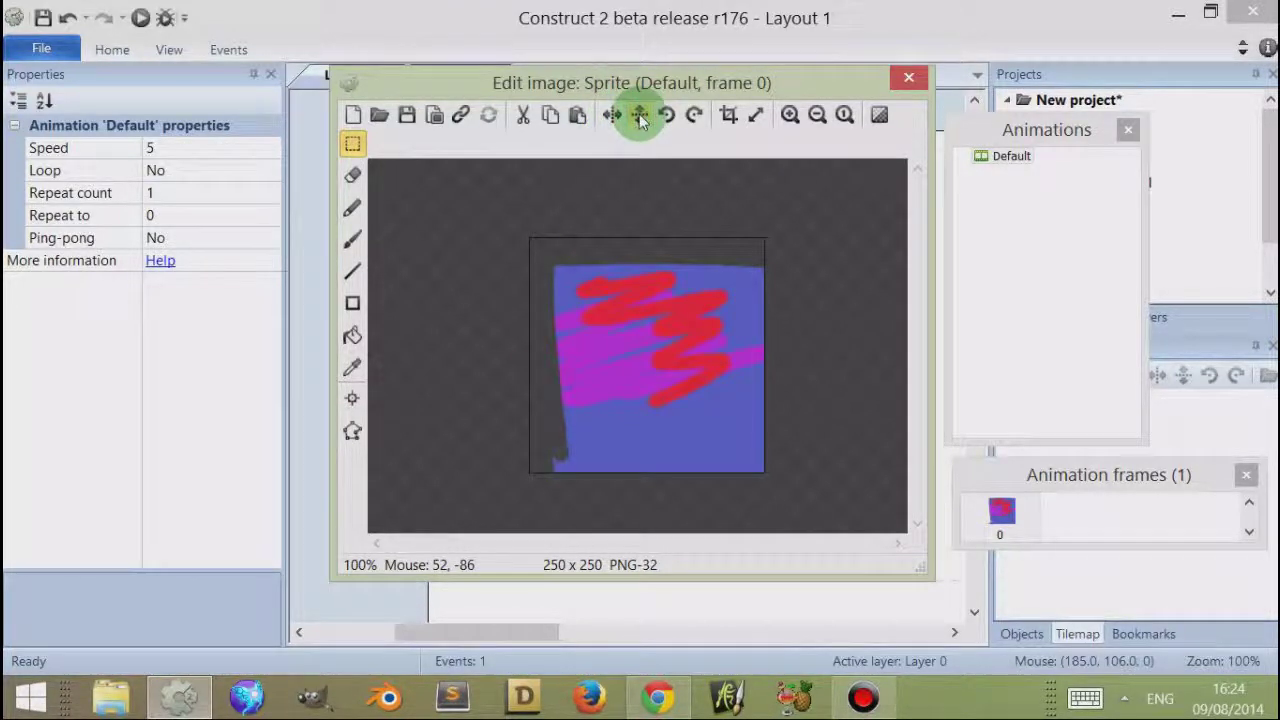
- Rotate Sprite's image anticlockwise five times and clockwise once
{"action": "left_click", "coordinate": [668, 116]}
{"action": "left_click", "coordinate": [668, 116]}
{"action": "left_click", "coordinate": [668, 116]}
{"action": "left_click", "coordinate": [668, 116]}
{"action": "left_click", "coordinate": [668, 116]}
{"action": "left_click", "coordinate": [694, 116]}
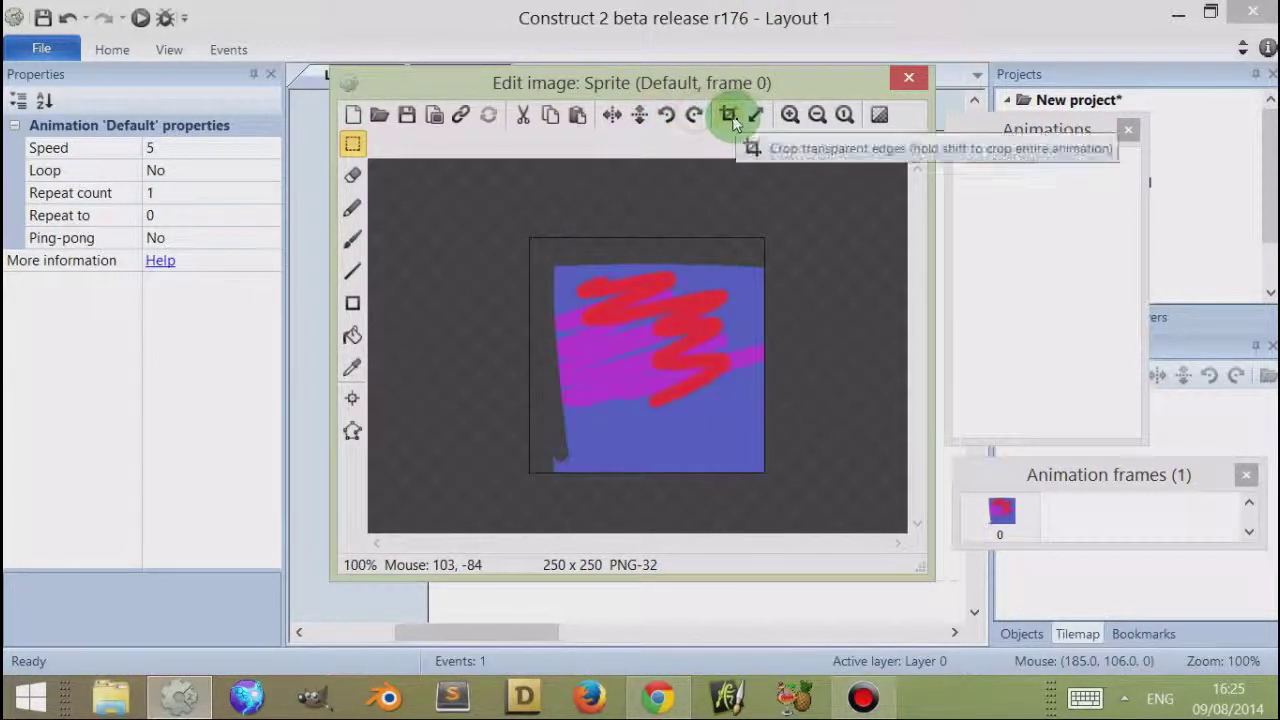
- Try cropping the transparent edges of Sprite's image twice in a row, and undo both crops
{"action": "left_click", "coordinate": [730, 116]}
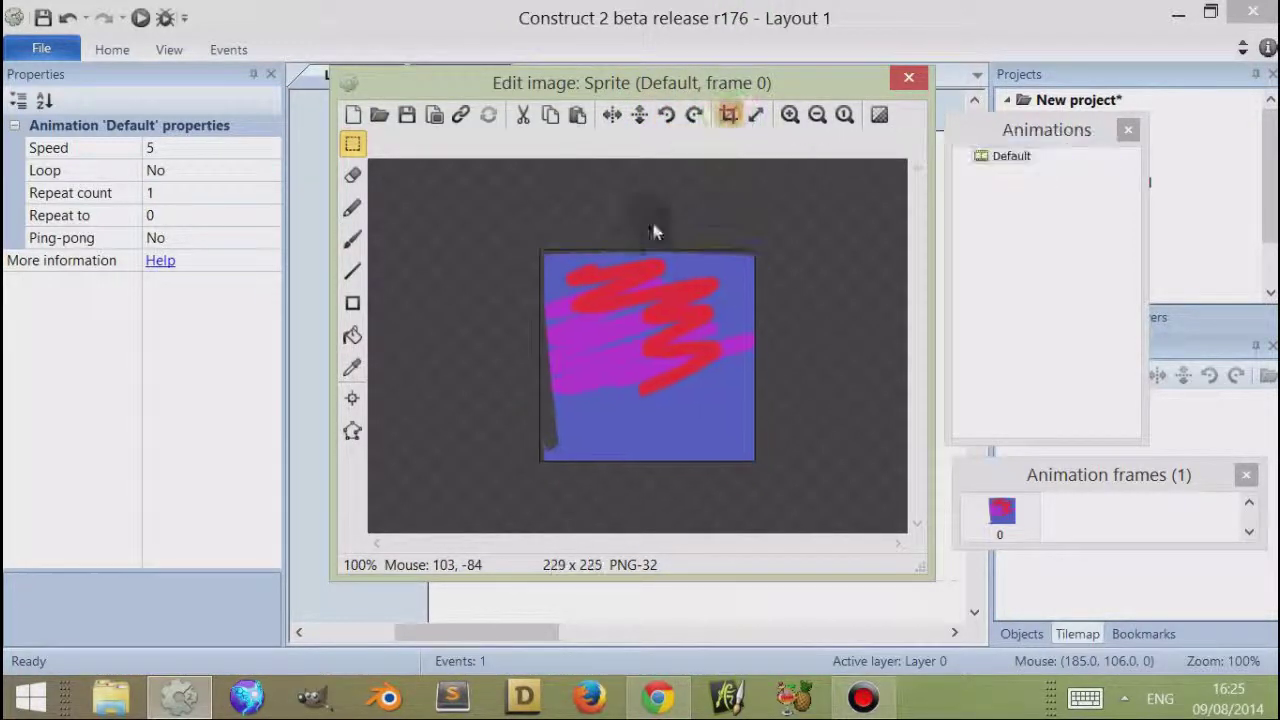
{"action": "left_click", "coordinate": [730, 116]}
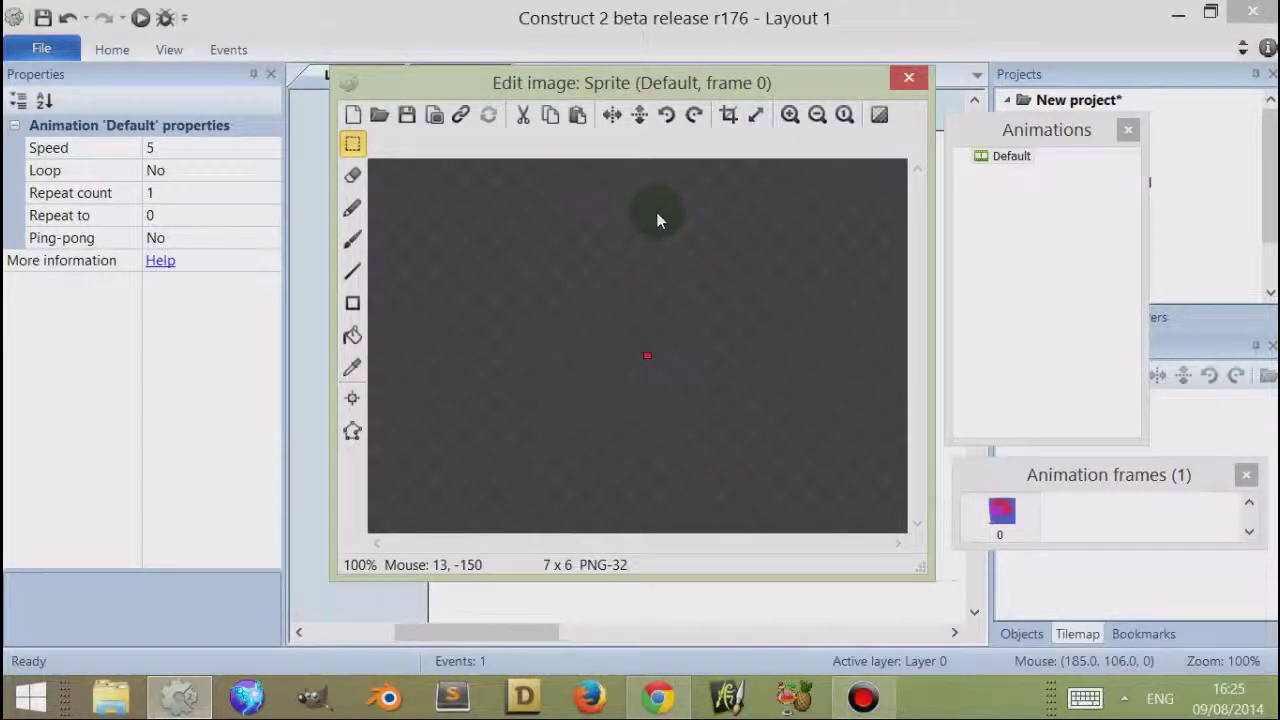
{"action": "key", "text": "ctrl+z"}
{"action": "key", "text": "ctrl+z"}
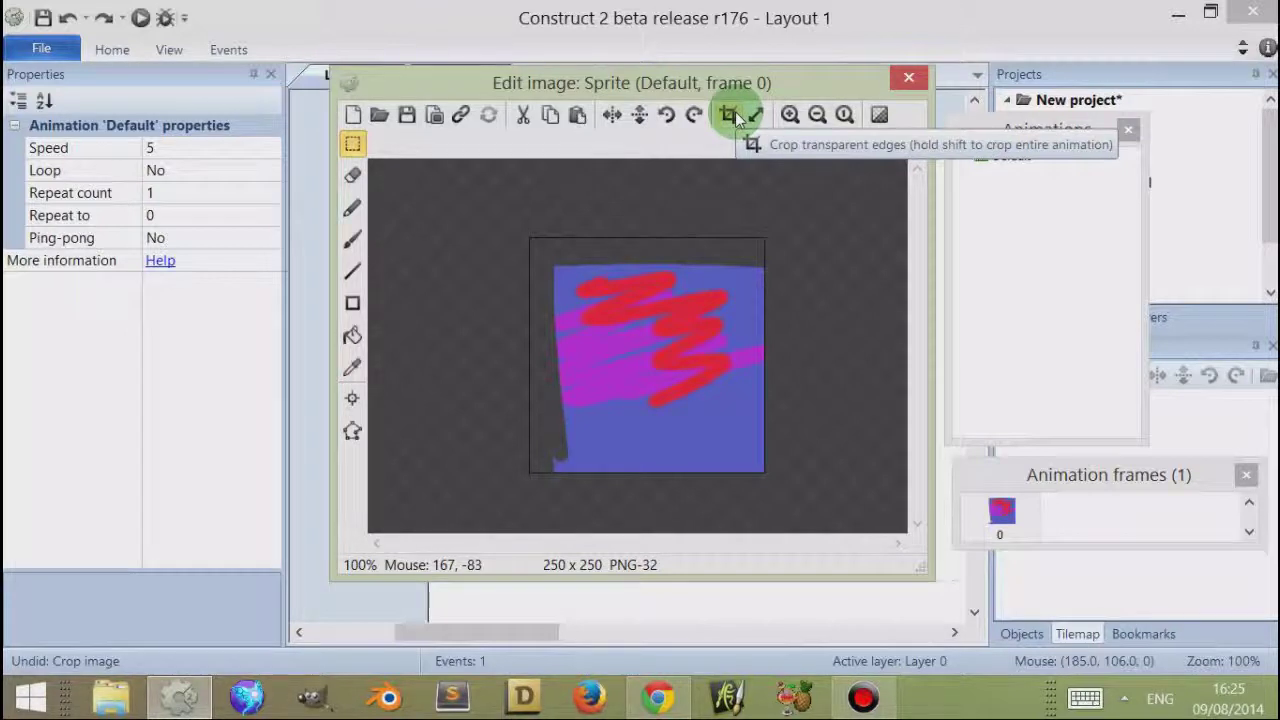
- Crop the transparent edges of Sprite's image and crop it further to a selected central area about 97 x 144 pixels
{"action": "left_click", "coordinate": [731, 114]}
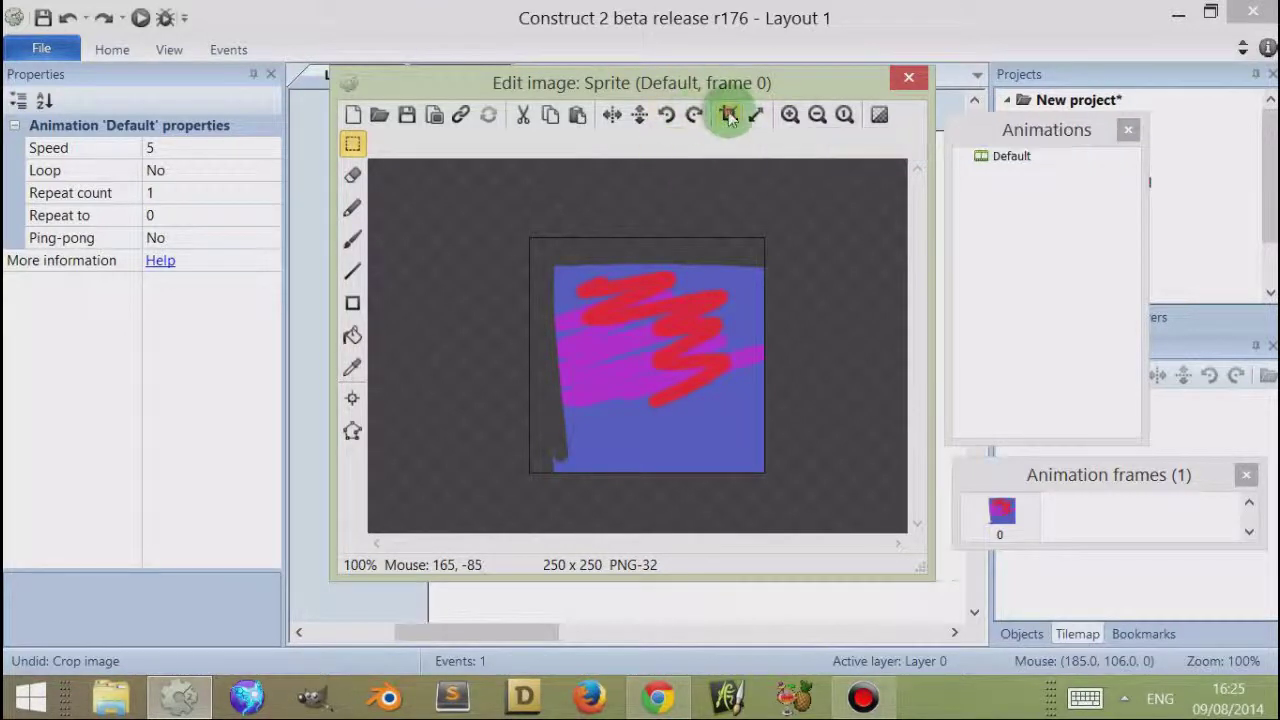
{"action": "left_click", "coordinate": [353, 145]}
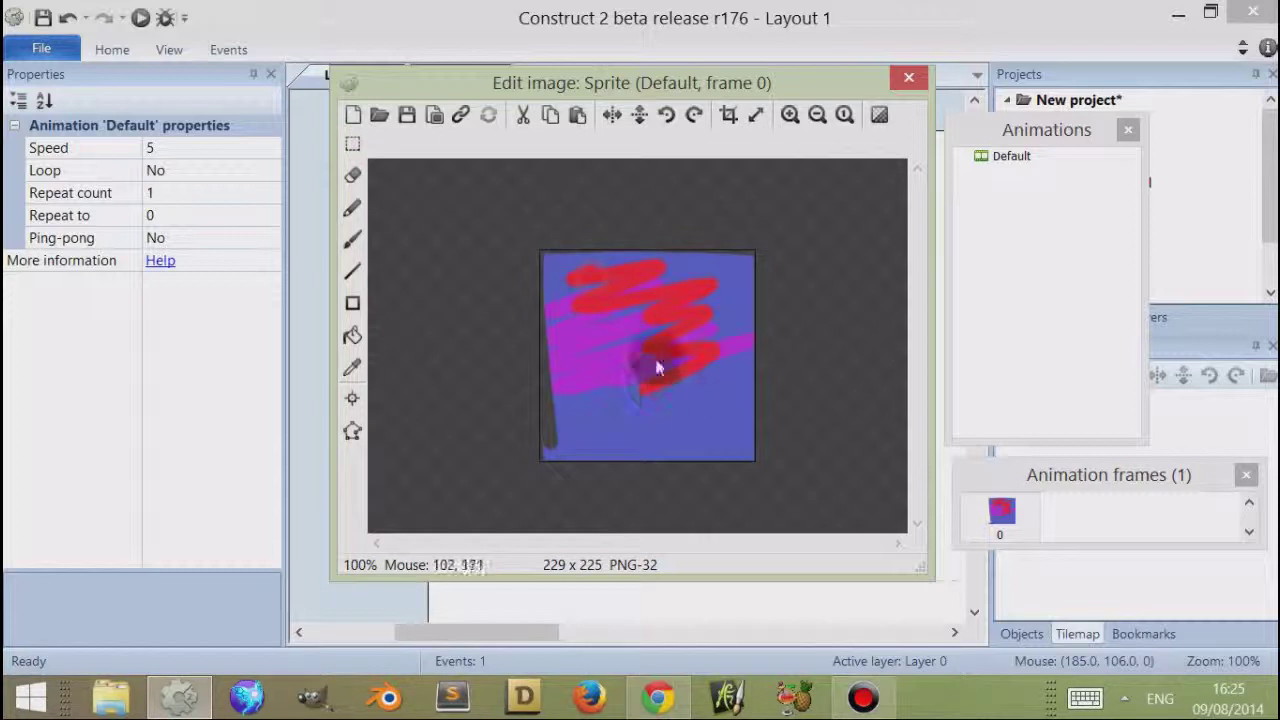
{"action": "left_click_drag", "start_coordinate": [602, 296], "coordinate": [699, 440]}
{"action": "left_click", "coordinate": [731, 114]}
{"action": "left_click", "coordinate": [762, 320]}
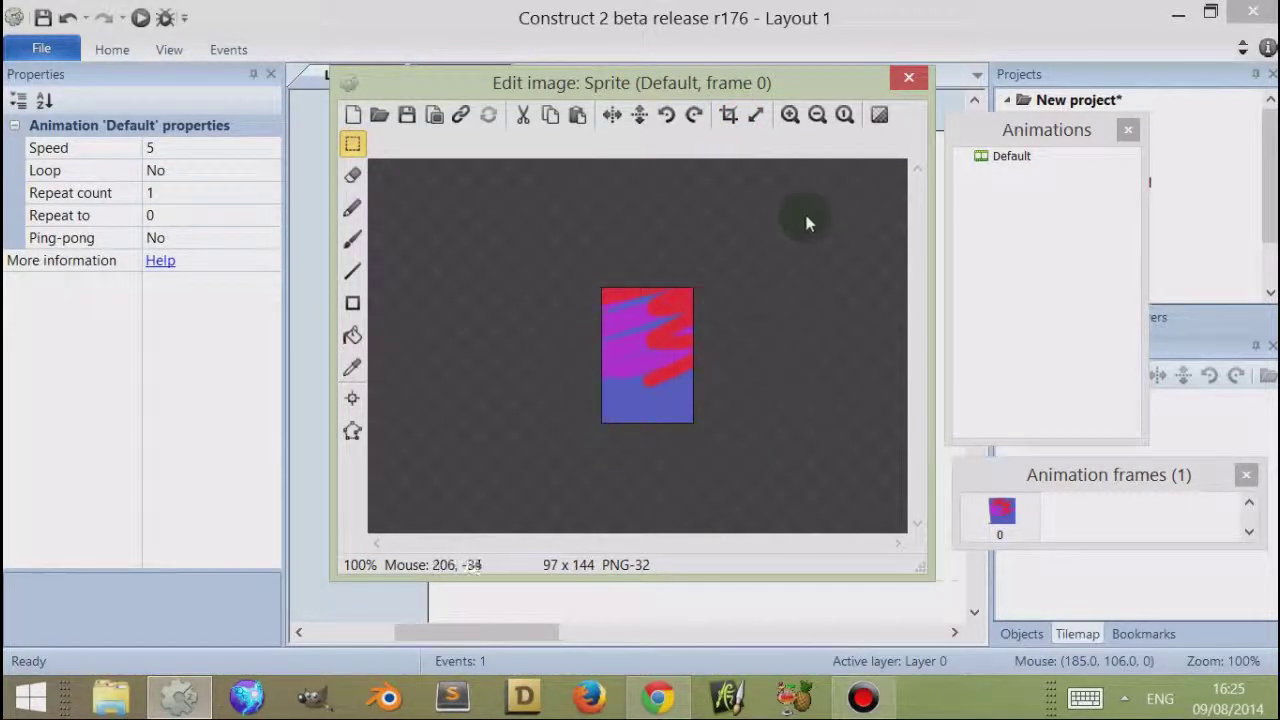
- Resize the canvas of Sprite's image to 32 x 32 pixels with the image stretched
{"action": "left_click", "coordinate": [756, 114]}
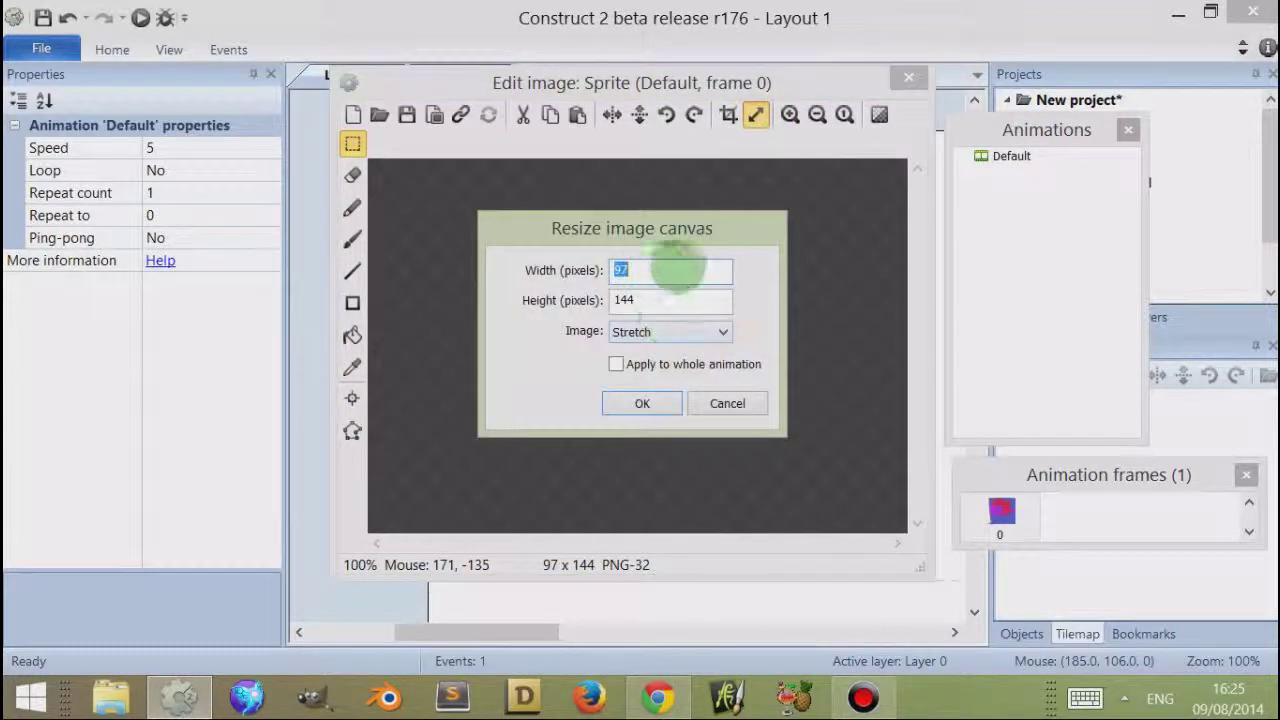
{"action": "type", "text": "32"}
{"action": "key", "text": "Tab"}
{"action": "type", "text": "3"}
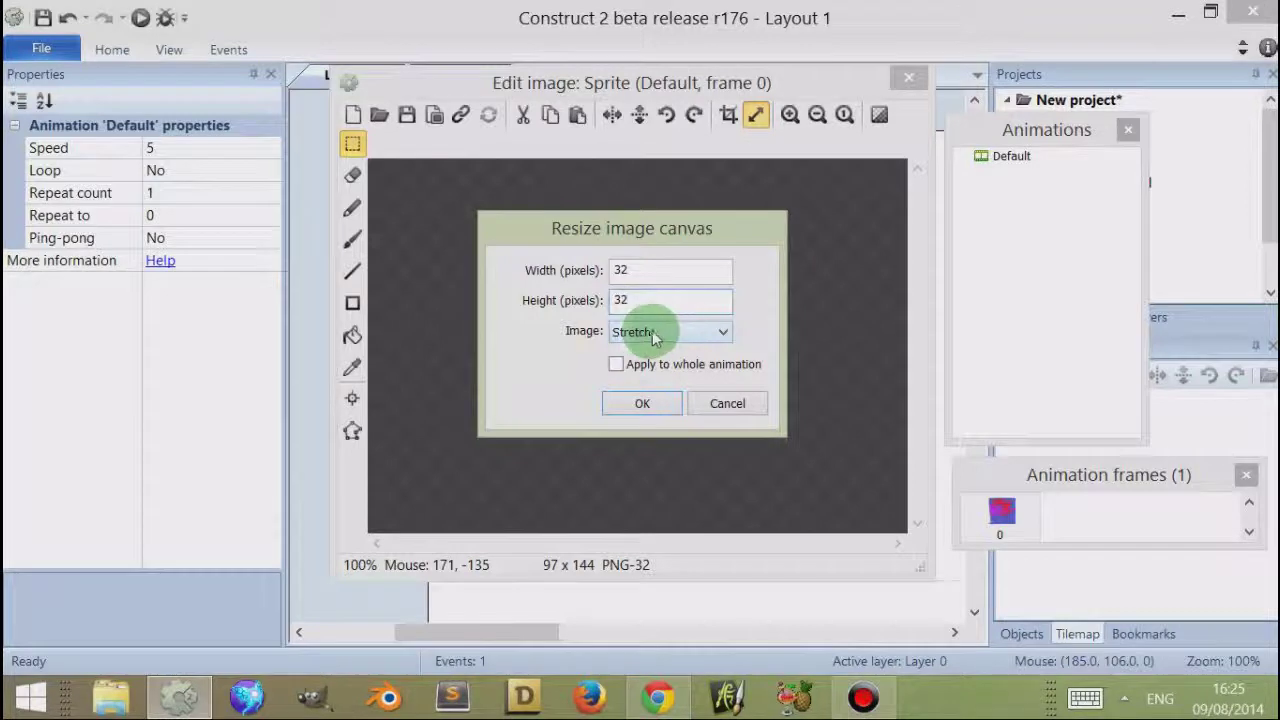
{"action": "left_click", "coordinate": [657, 334]}
{"action": "left_click", "coordinate": [680, 332]}
{"action": "left_click", "coordinate": [642, 403]}
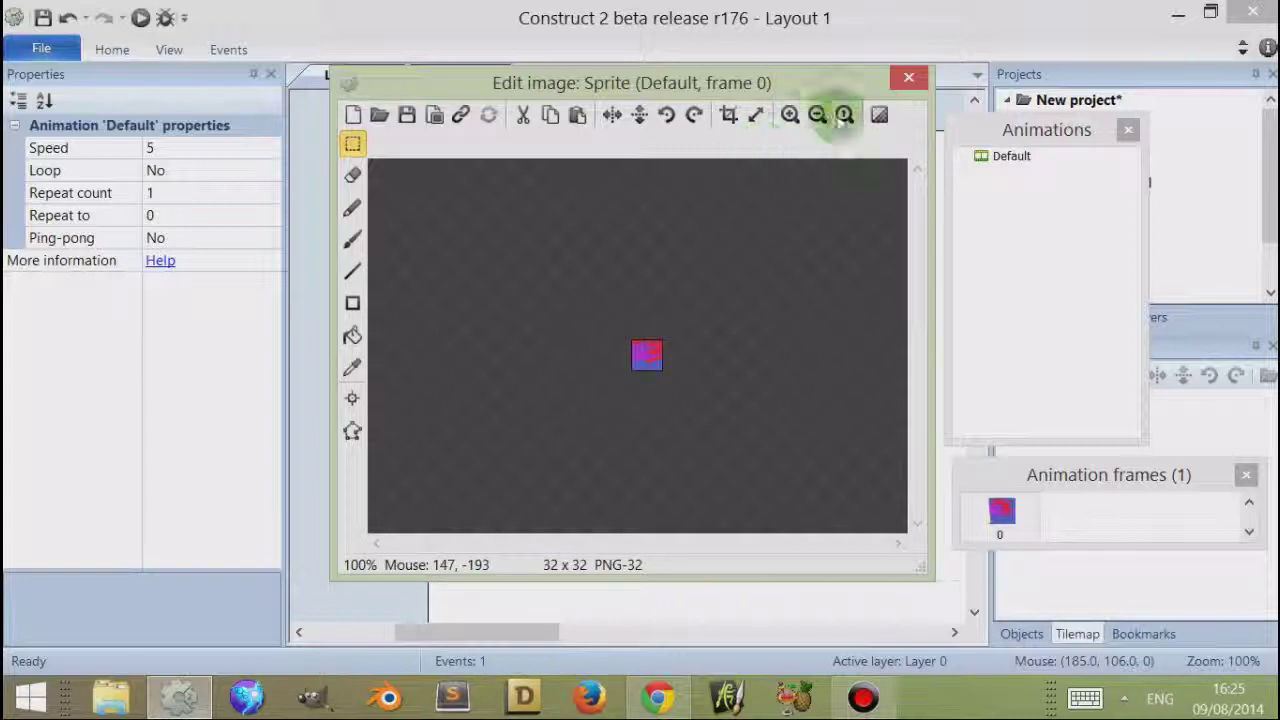
- Examine Sprite's resized image at 100% and at 800% magnification
{"action": "left_click", "coordinate": [789, 114]}
{"action": "left_click", "coordinate": [789, 114]}
{"action": "left_click", "coordinate": [789, 114]}
{"action": "left_click", "coordinate": [843, 115]}
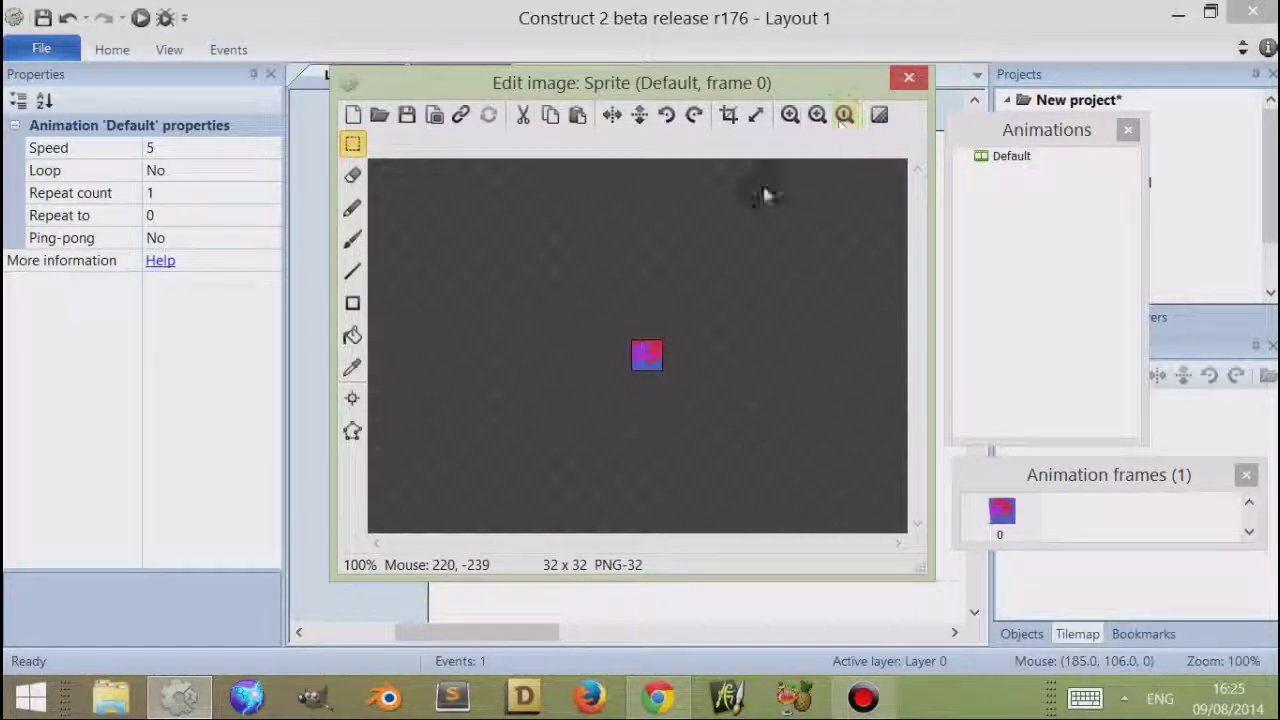
{"action": "left_click", "coordinate": [789, 114]}
{"action": "left_click", "coordinate": [789, 114]}
{"action": "left_click", "coordinate": [789, 114]}
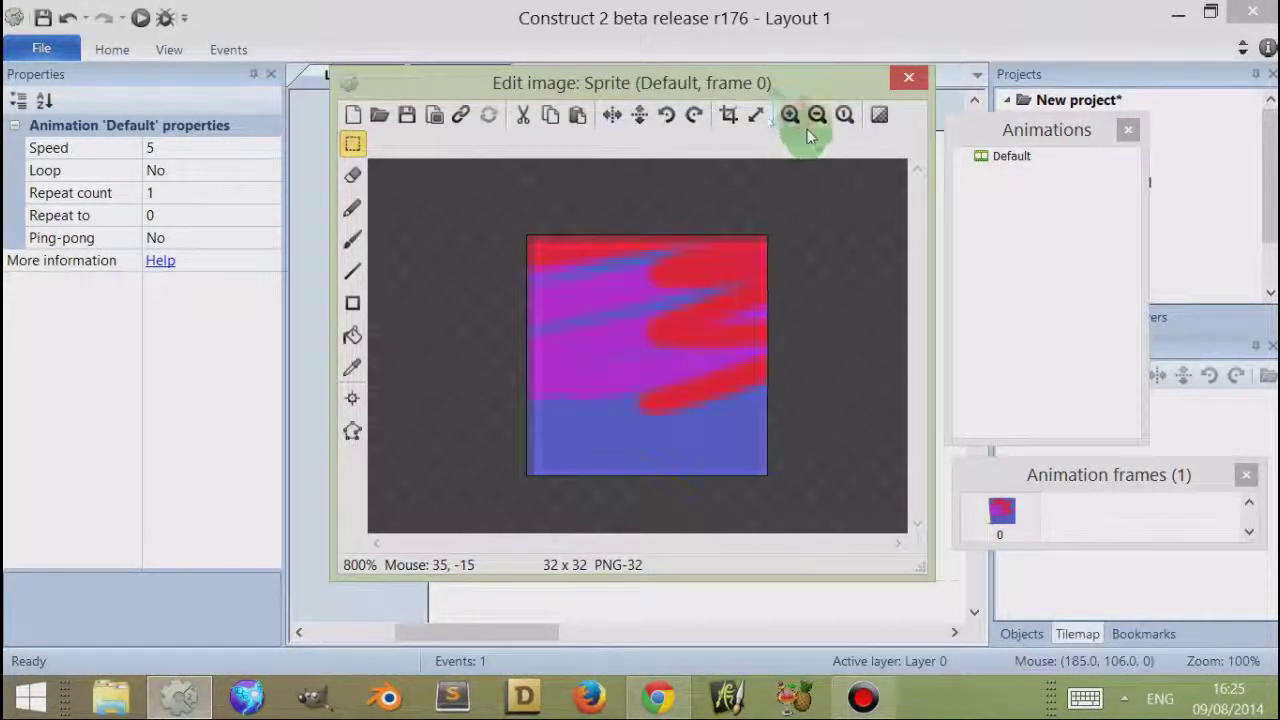
- Resize the canvas of Sprite's image to 64 x 32 pixels with the image stretched
{"action": "left_click", "coordinate": [758, 116]}
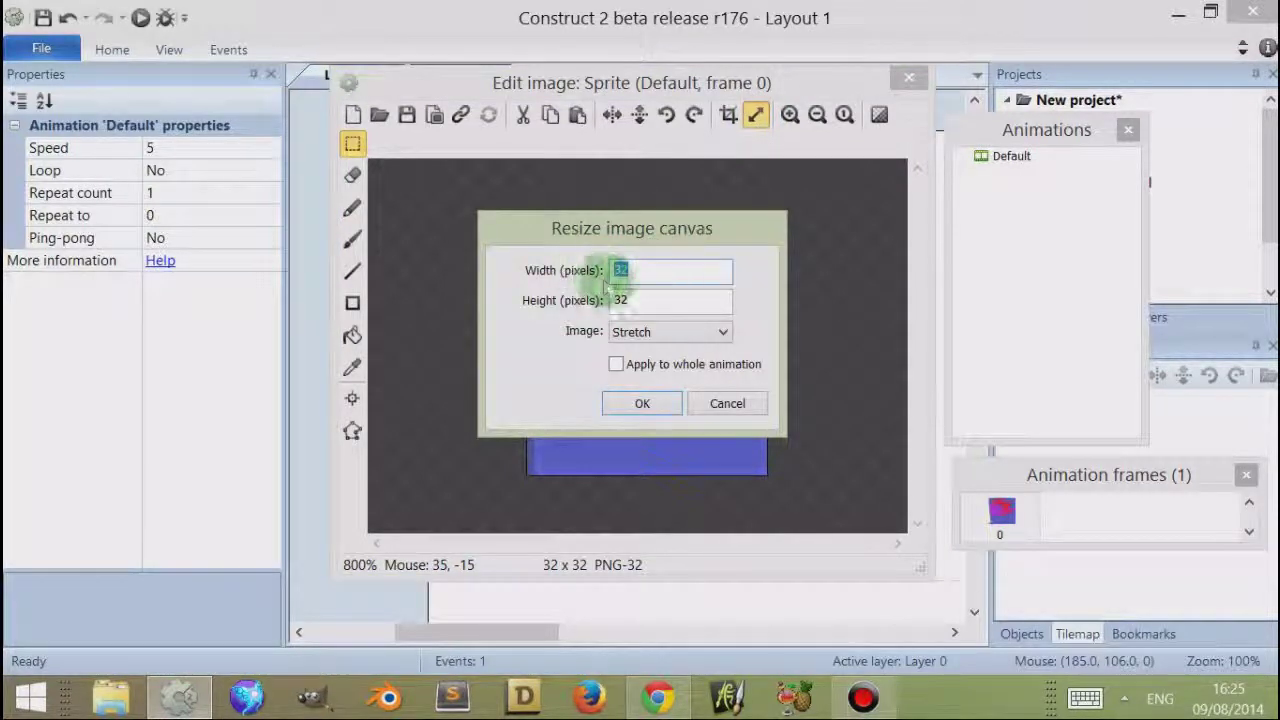
{"action": "type", "text": "64"}
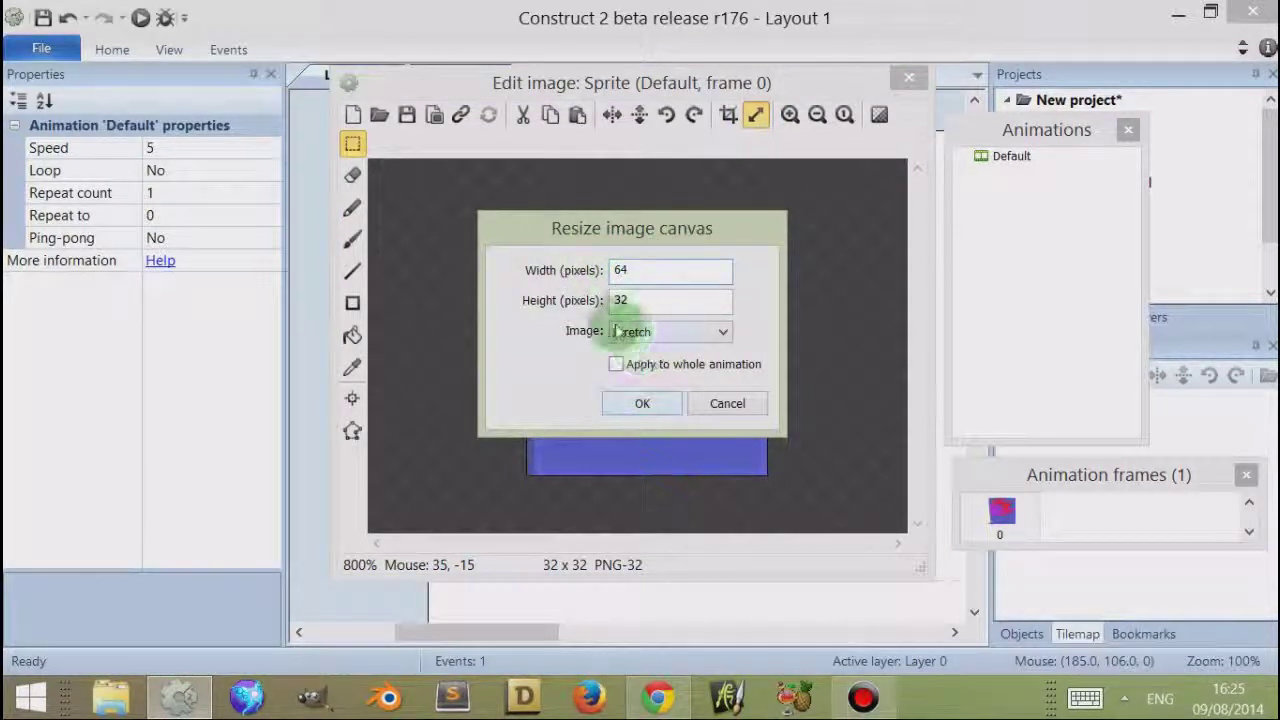
{"action": "left_click", "coordinate": [630, 404]}
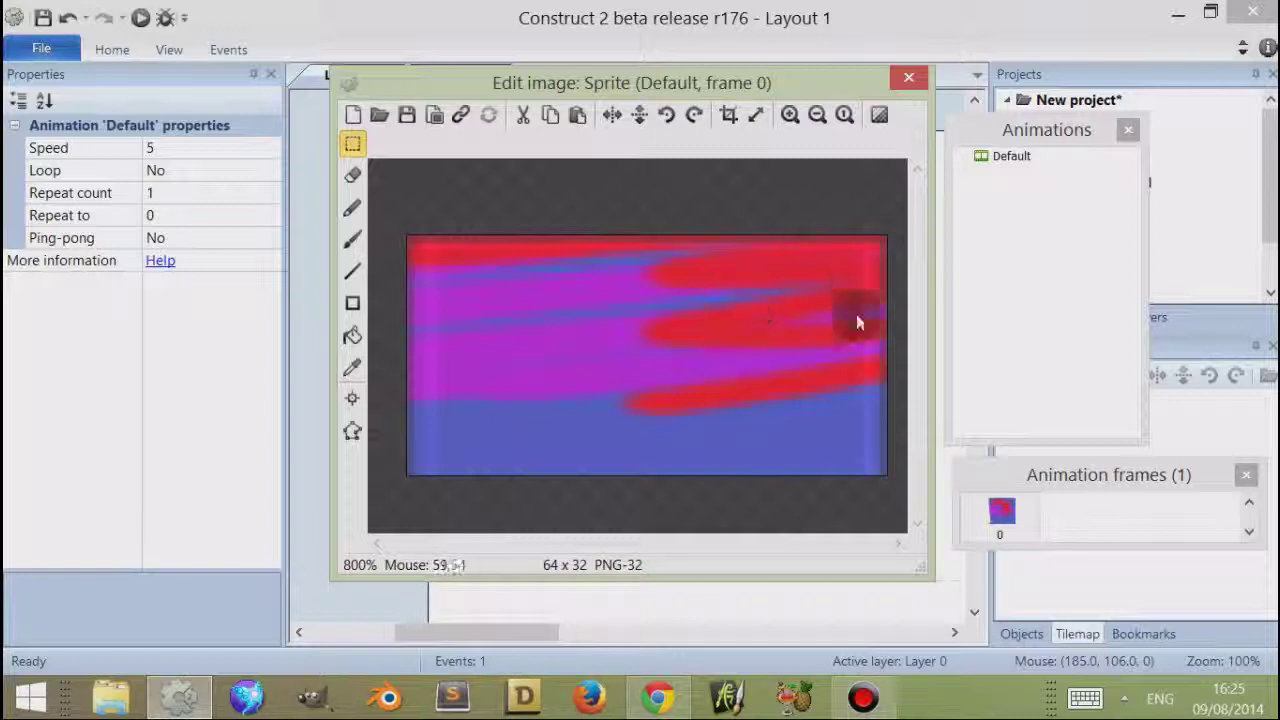
- Resize the canvas of Sprite's image to 128 x 128 pixels with the image aligned to the center, and view it at 100%
{"action": "left_click", "coordinate": [757, 117]}
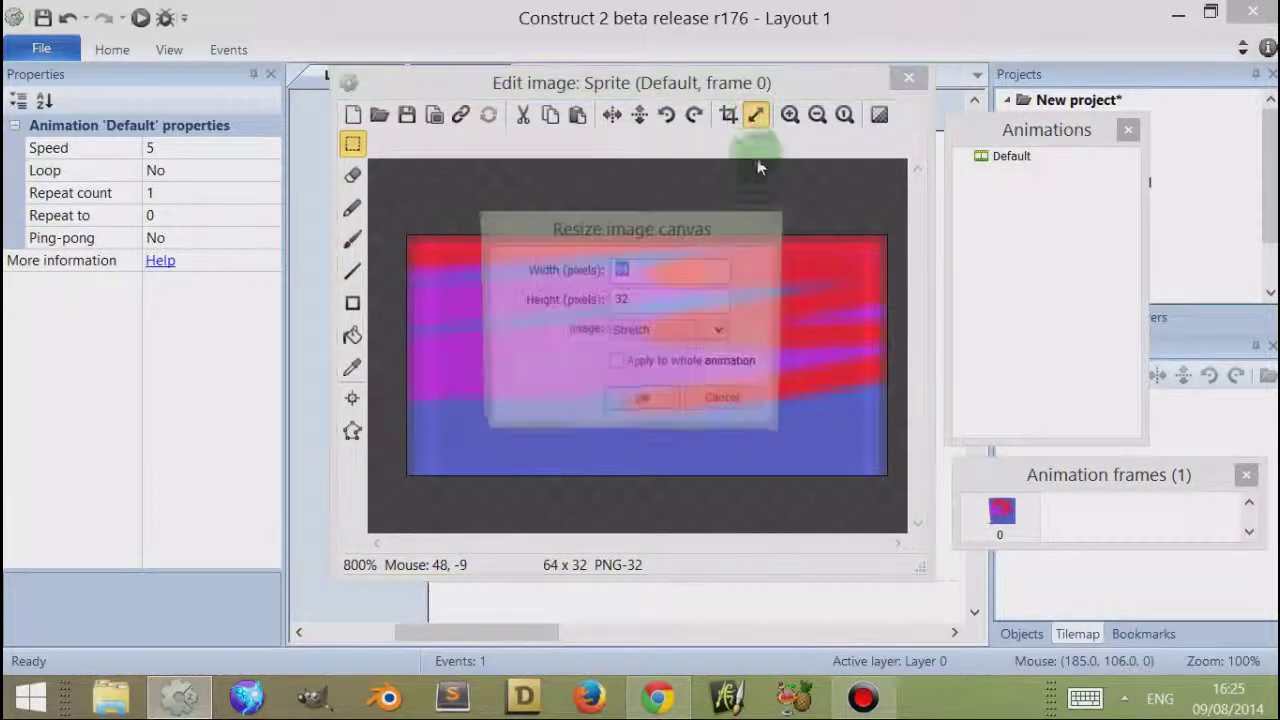
{"action": "type", "text": "128"}
{"action": "key", "text": "Tab"}
{"action": "type", "text": "128"}
{"action": "left_click", "coordinate": [660, 331]}
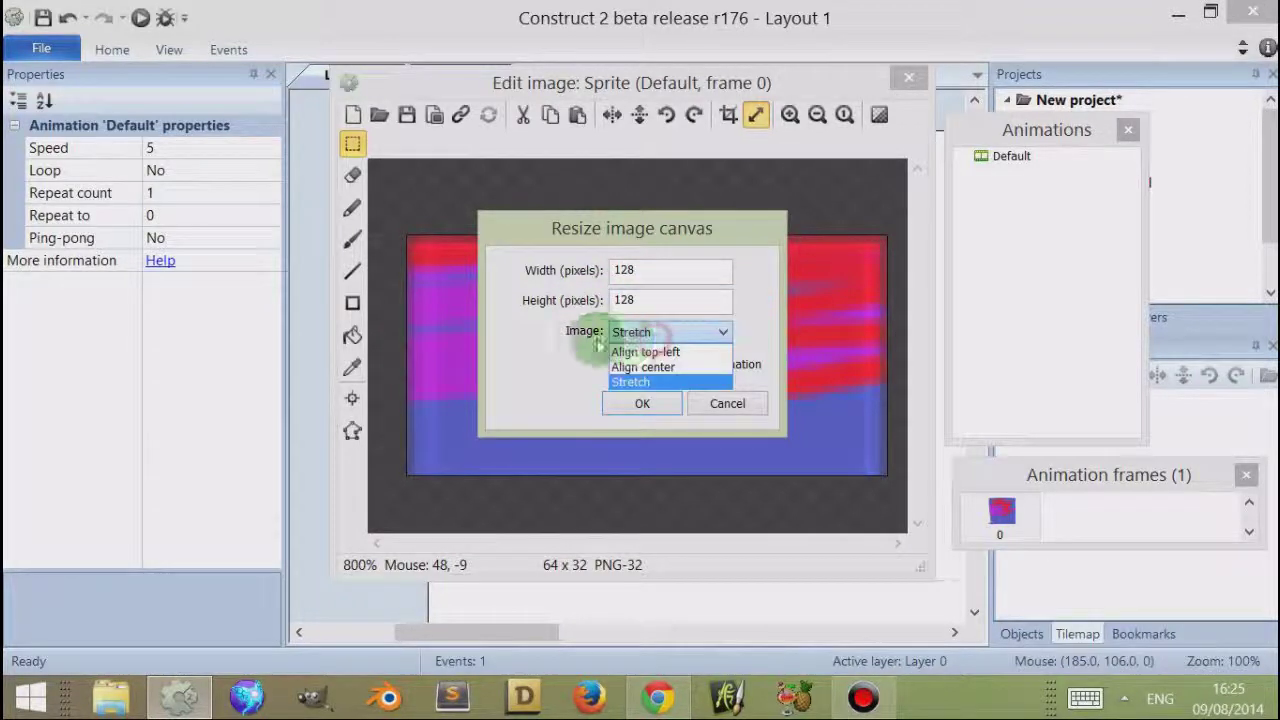
{"action": "left_click", "coordinate": [635, 360]}
{"action": "left_click", "coordinate": [644, 403]}
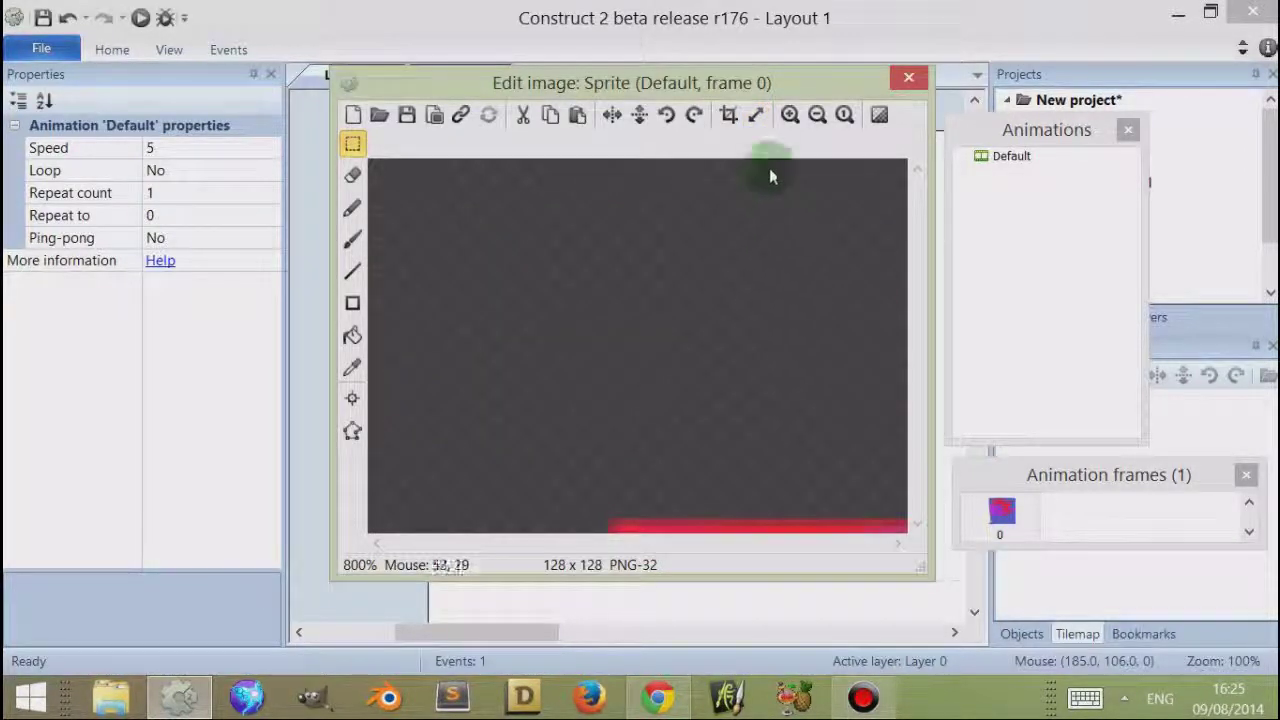
{"action": "left_click", "coordinate": [818, 116]}
{"action": "left_click", "coordinate": [818, 116]}
{"action": "left_click", "coordinate": [818, 116]}
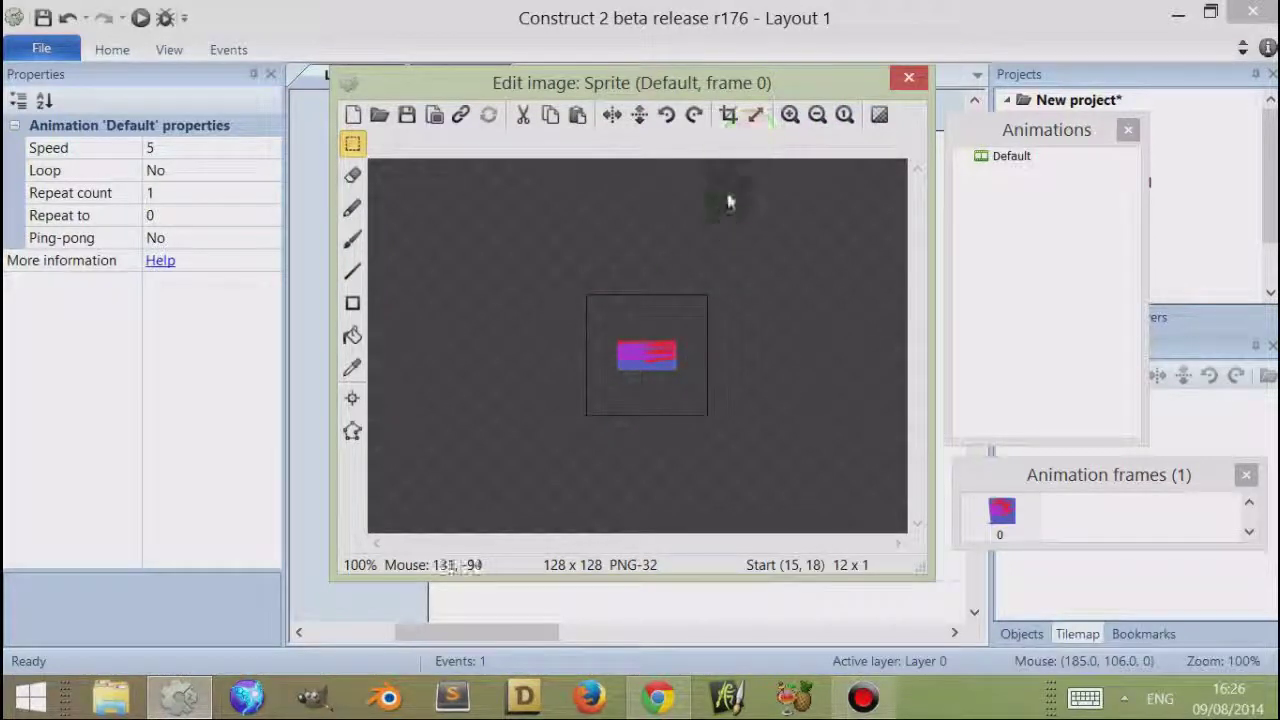
{"action": "left_click", "coordinate": [756, 115]}
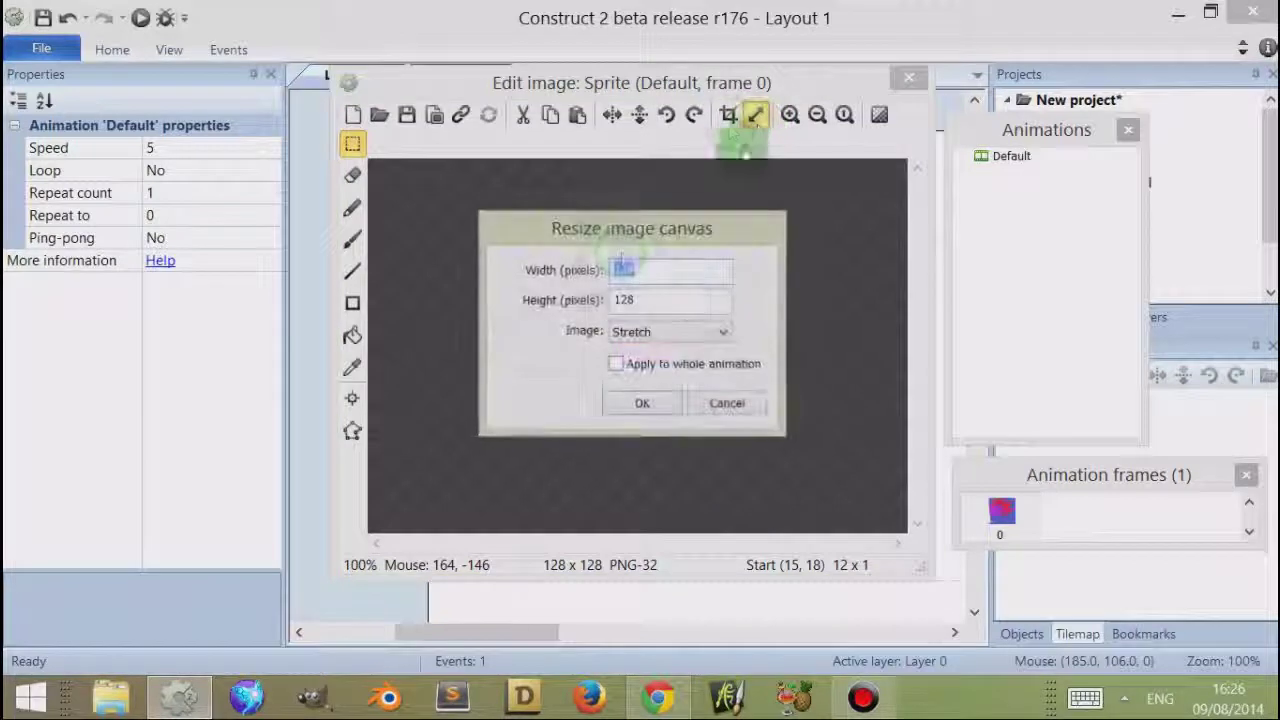
{"action": "left_click", "coordinate": [680, 343]}
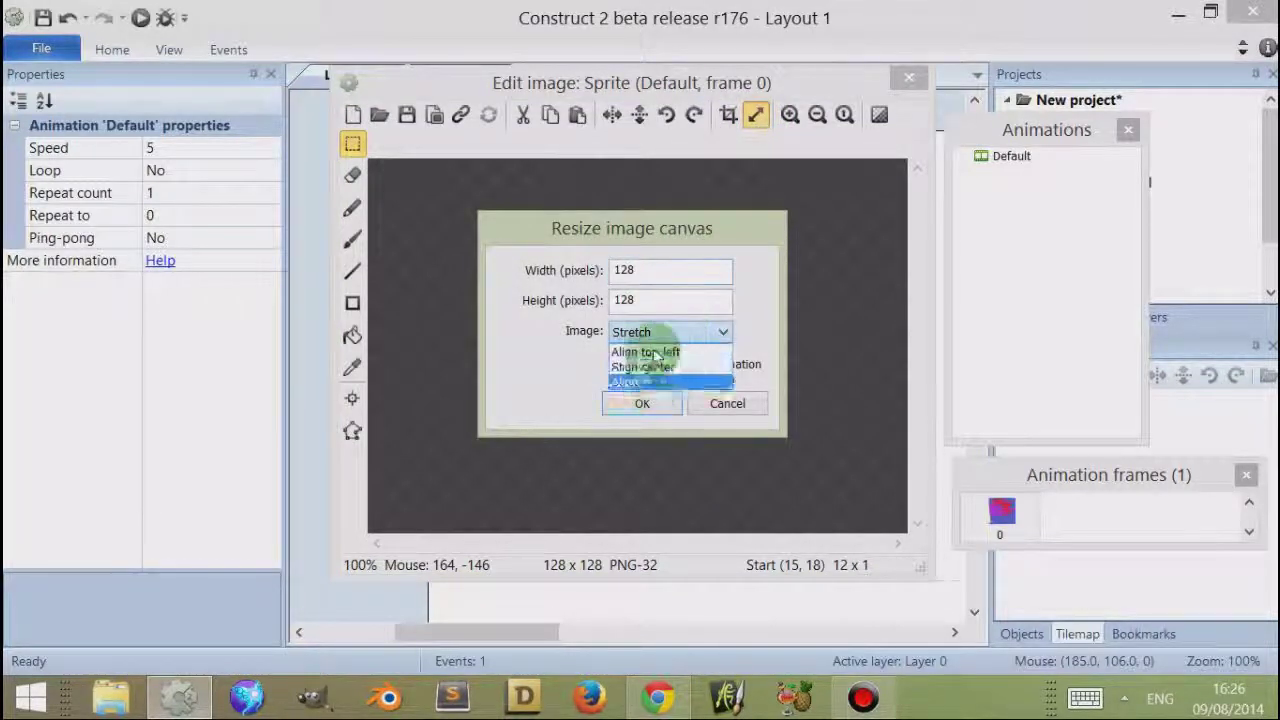
{"action": "left_click", "coordinate": [658, 382]}
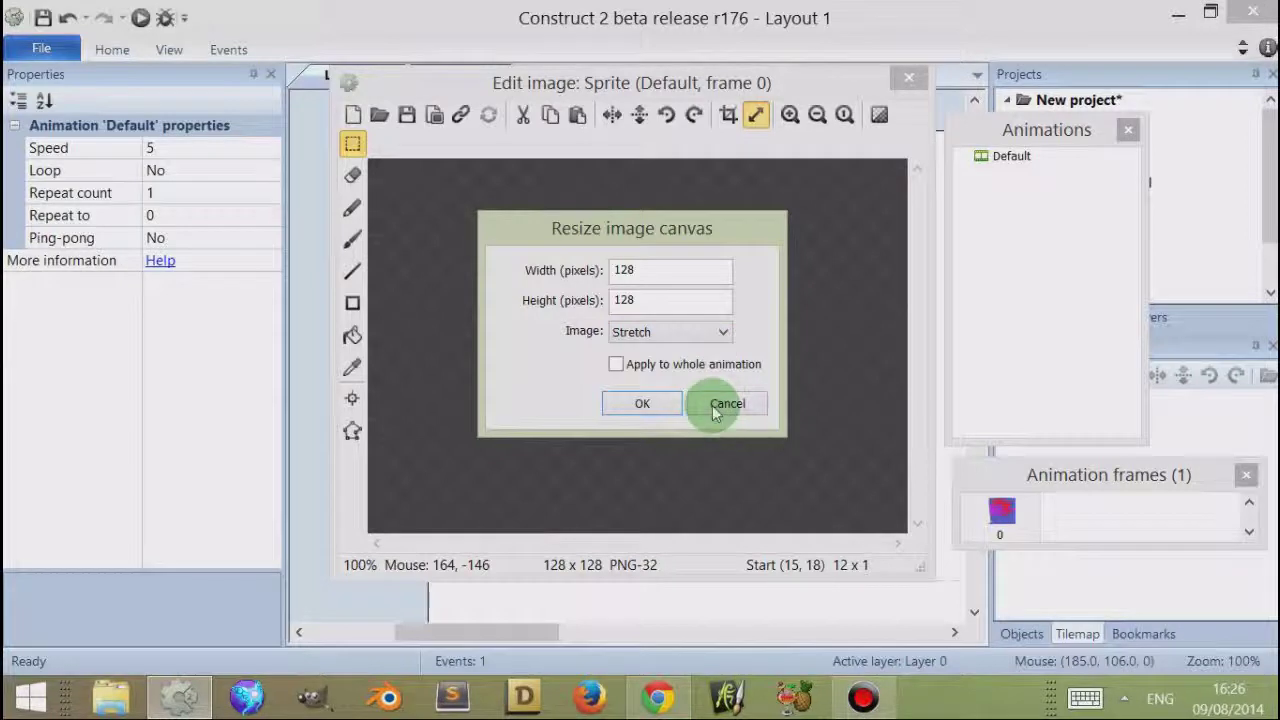
{"action": "left_click", "coordinate": [727, 403]}
- Select an area of about 128 x 114 pixels around Sprite's centered image and shift it slightly down
{"action": "left_click_drag", "start_coordinate": [715, 398], "coordinate": [586, 292]}
{"action": "left_click_drag", "start_coordinate": [646, 352], "coordinate": [686, 360]}
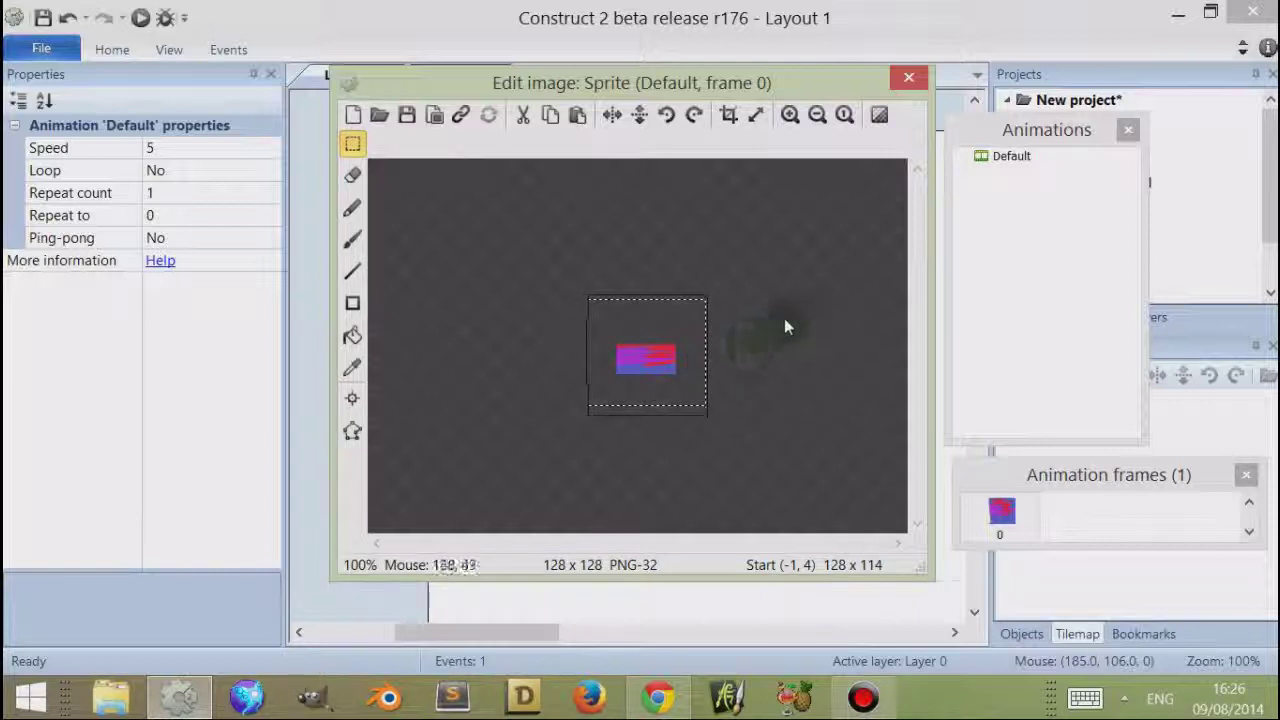
- Toggle the image editor's background brightness back and forth, and close the editor for Sprite
{"action": "left_click", "coordinate": [879, 117]}
{"action": "left_click", "coordinate": [879, 117]}
{"action": "left_click", "coordinate": [879, 117]}
{"action": "left_click", "coordinate": [879, 117]}
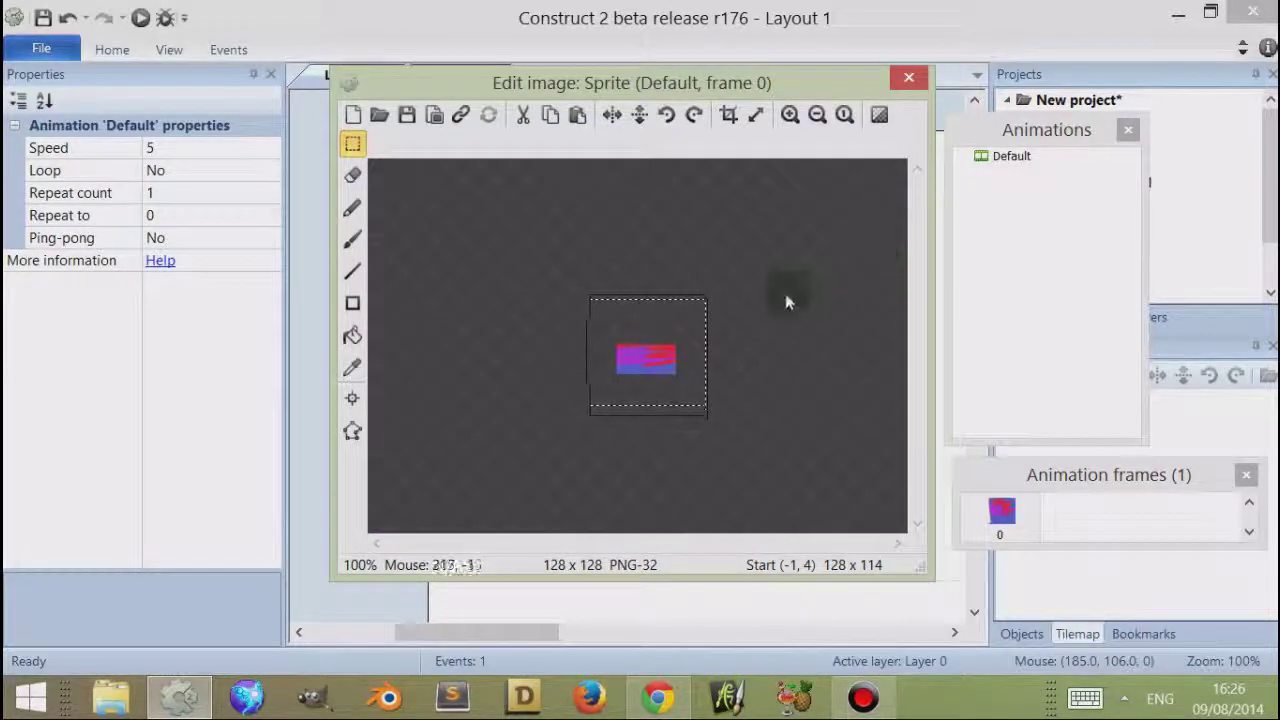
{"action": "left_click", "coordinate": [907, 78]}
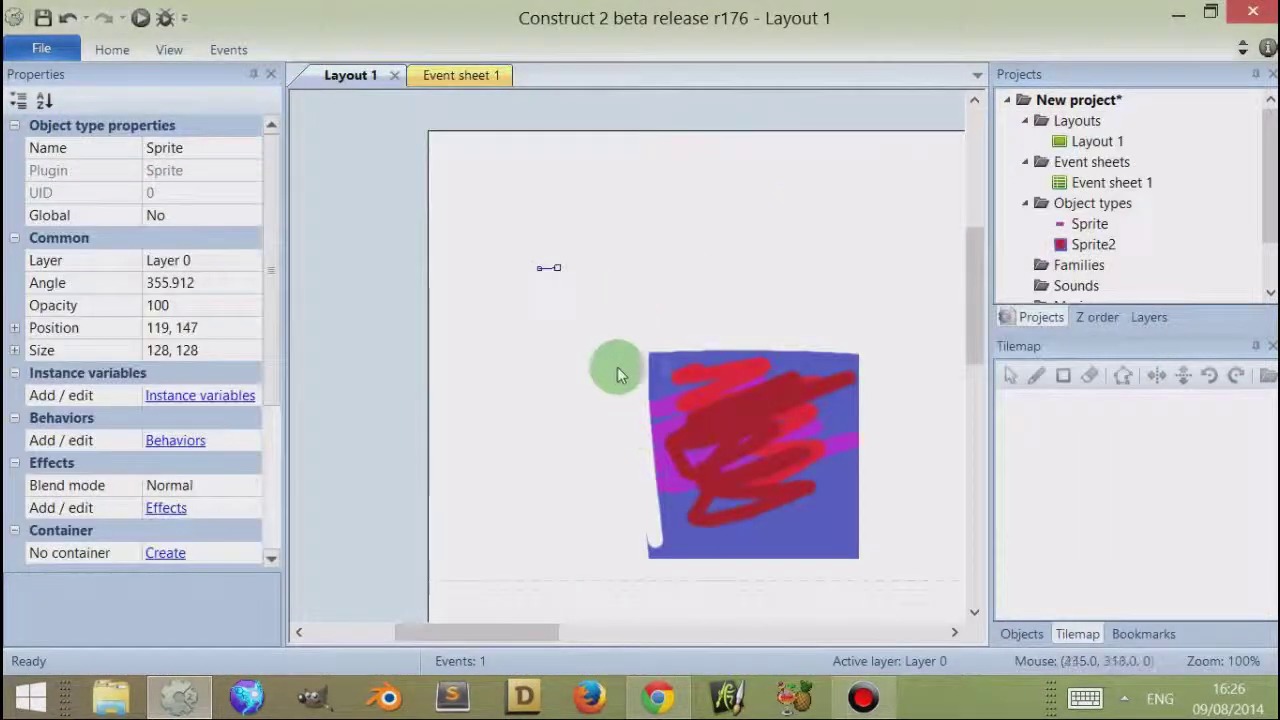
- Insert a 9-patch object into the empty area beside the large sprite in Layout 1
{"action": "double_click", "coordinate": [476, 413]}
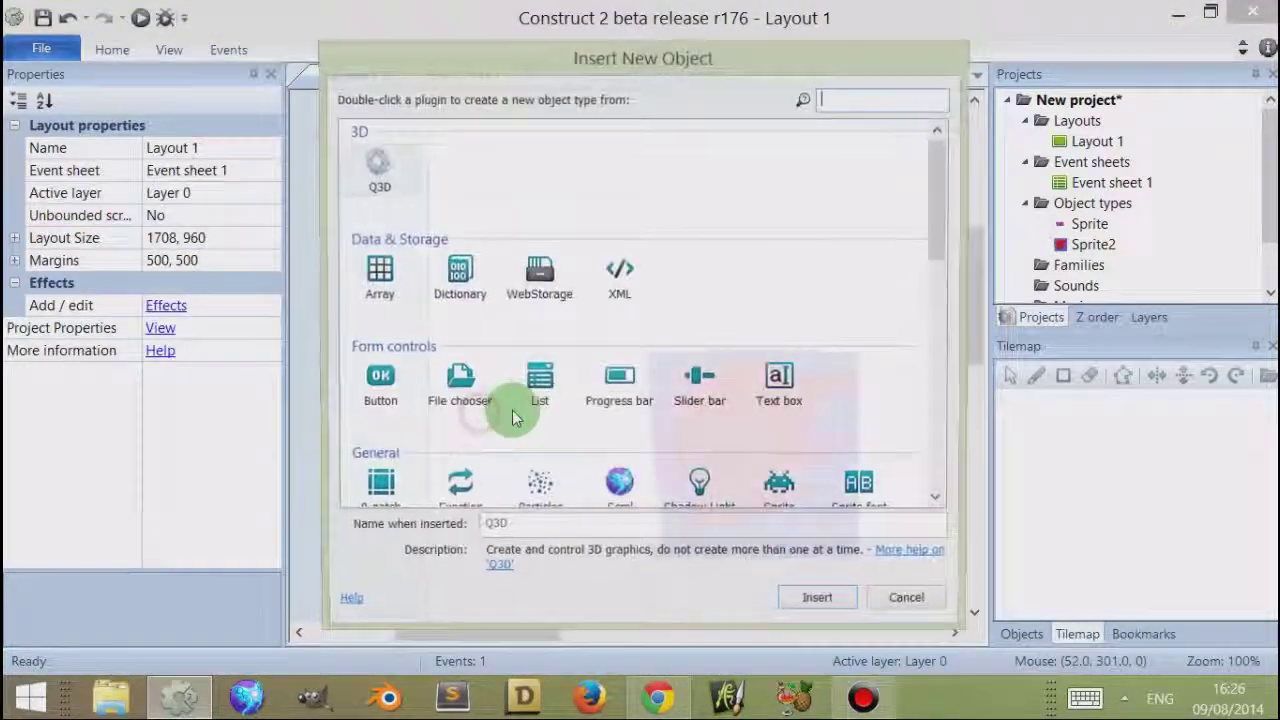
{"action": "left_click_drag", "start_coordinate": [927, 222], "coordinate": [493, 307]}
{"action": "left_click", "coordinate": [376, 338]}
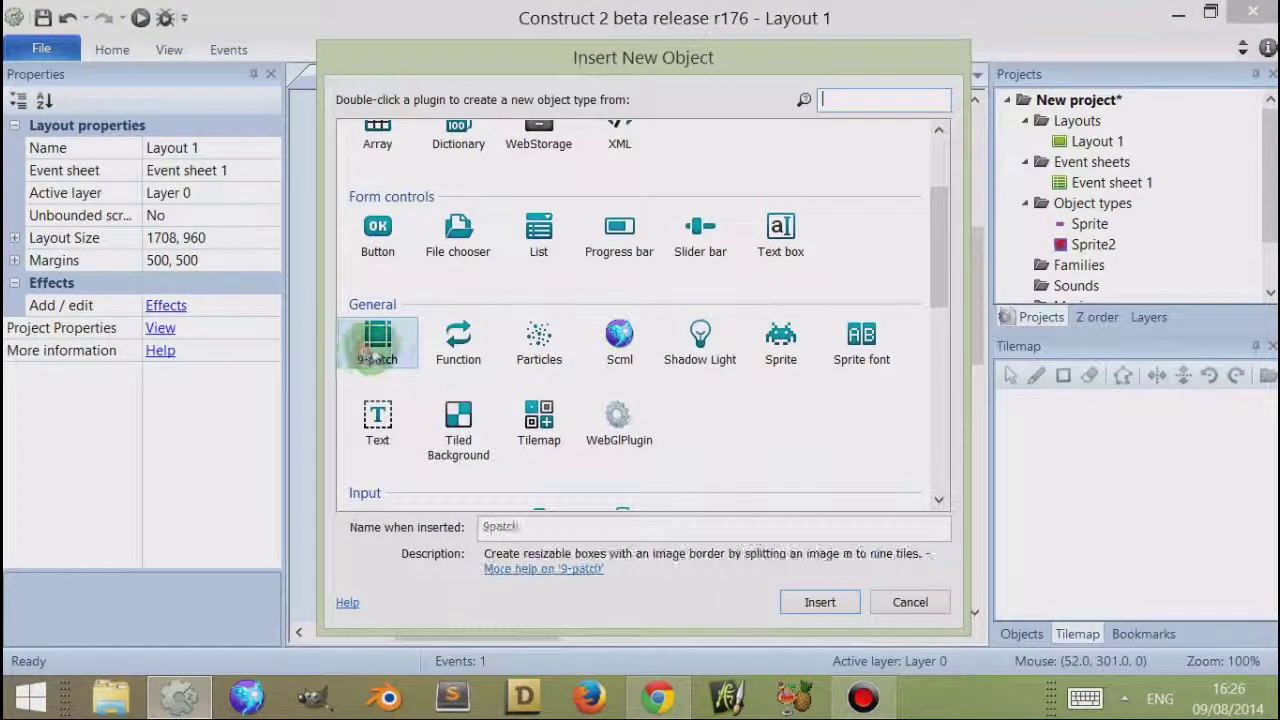
{"action": "double_click", "coordinate": [376, 338]}
{"action": "left_click", "coordinate": [520, 410]}
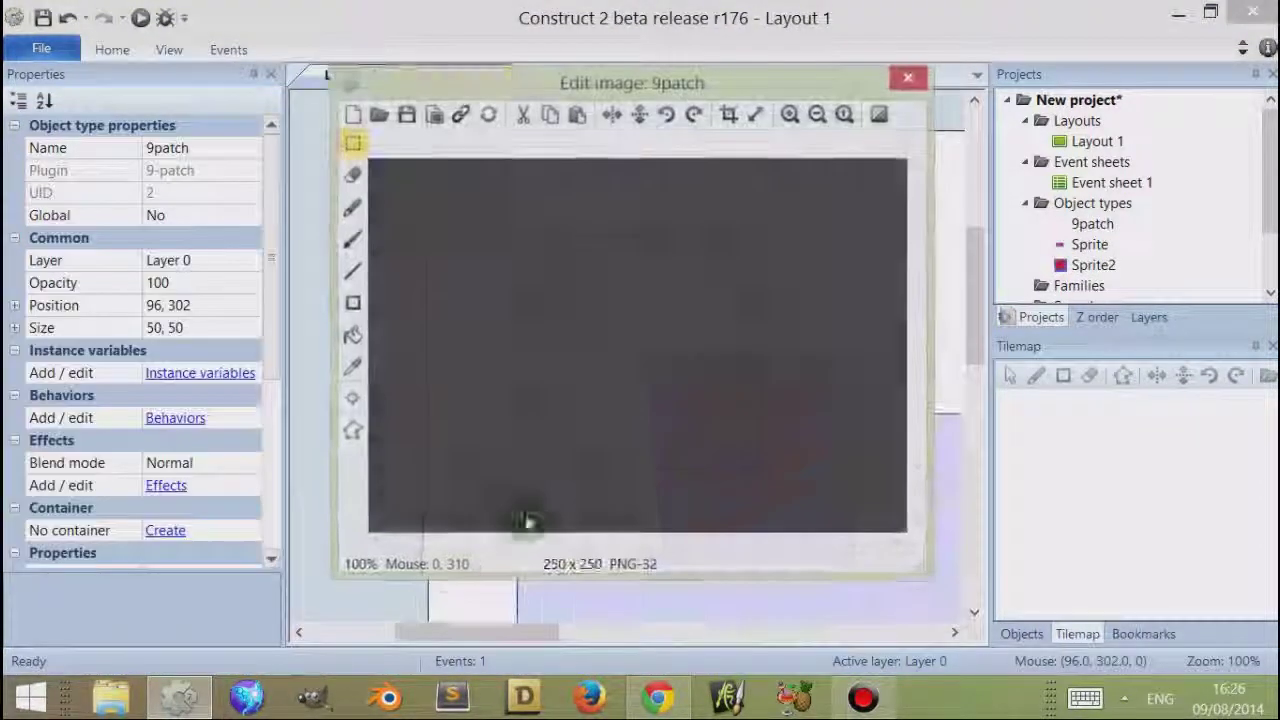
- Fill most of the 9-patch's image with dark red brush scribbles at size 20 and hardness 10, and close the image editor
{"action": "left_click", "coordinate": [352, 239]}
{"action": "mouse_move", "coordinate": [555, 248]}
{"action": "left_mouse_down"}
{"action": "mouse_move", "coordinate": [588, 262]}
{"action": "mouse_move", "coordinate": [588, 340]}
{"action": "left_mouse_up"}
{"action": "mouse_move", "coordinate": [563, 422]}
{"action": "left_mouse_down"}
{"action": "mouse_move", "coordinate": [777, 389]}
{"action": "mouse_move", "coordinate": [746, 486]}
{"action": "mouse_move", "coordinate": [737, 580]}
{"action": "left_mouse_up"}
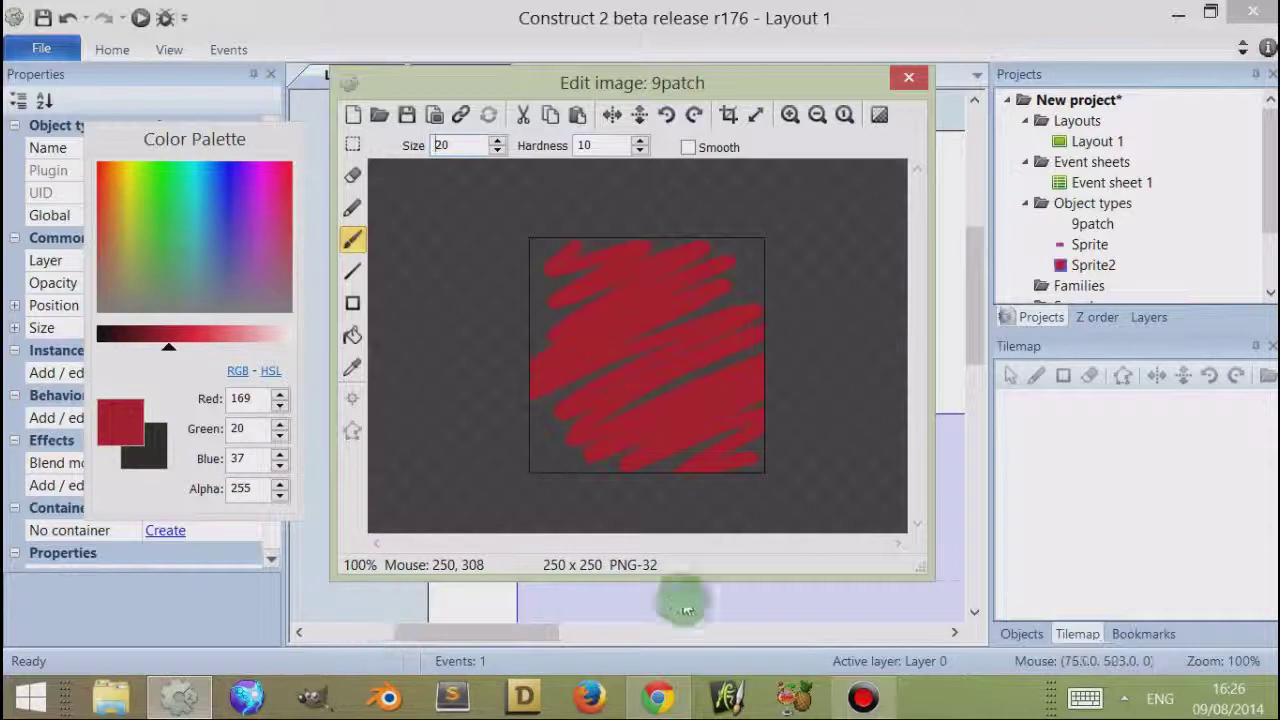
{"action": "left_click", "coordinate": [907, 78]}
- Insert a Particles object near the layout's upper-left corner and paint its image with dark red concentric rings using the size 20 brush
{"action": "double_click", "coordinate": [466, 240]}
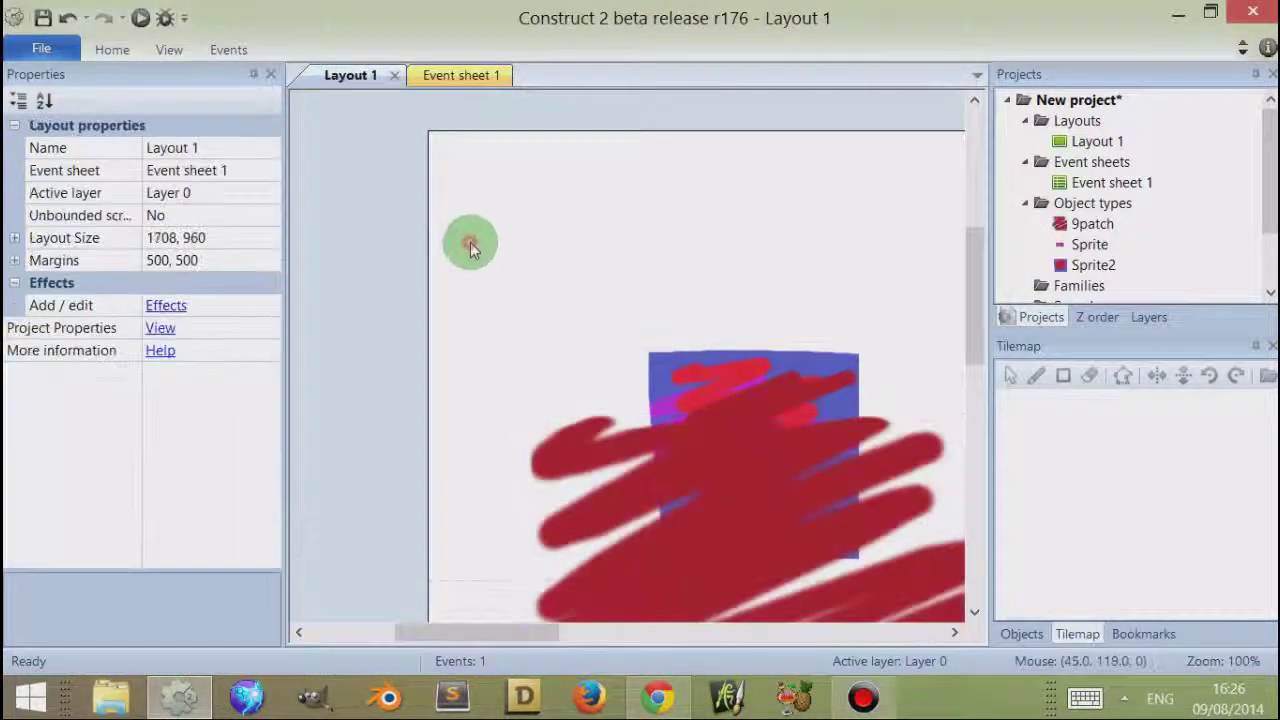
{"action": "left_click_drag", "start_coordinate": [920, 229], "coordinate": [930, 295]}
{"action": "left_click", "coordinate": [560, 295]}
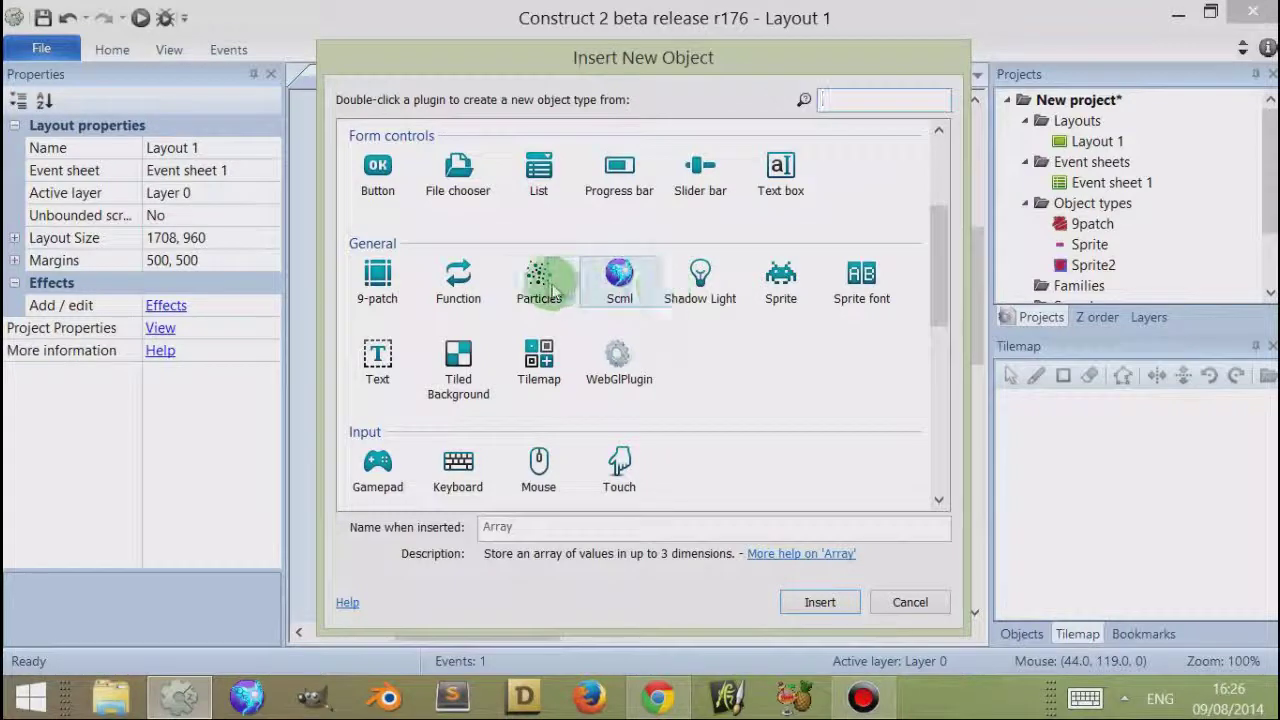
{"action": "double_click", "coordinate": [560, 295]}
{"action": "left_click", "coordinate": [606, 310]}
{"action": "left_click_drag", "start_coordinate": [566, 282], "coordinate": [652, 270]}
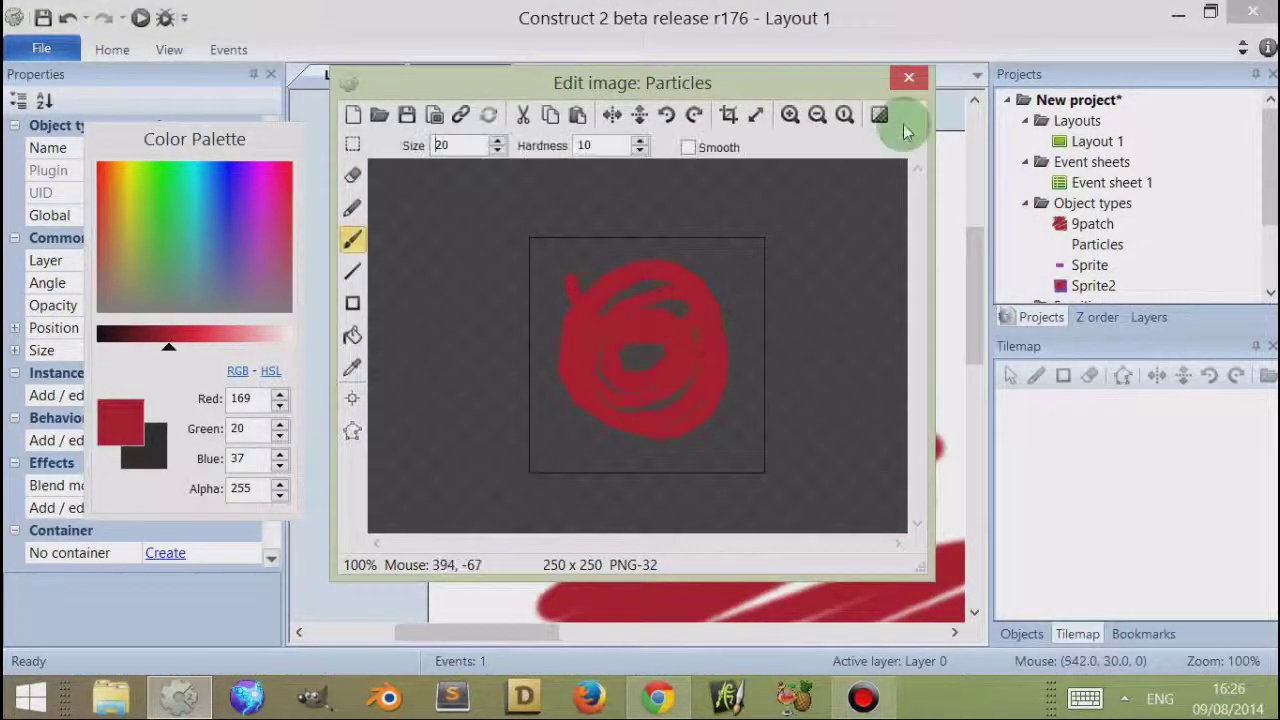
{"action": "left_click", "coordinate": [908, 77]}
- Examine which object types can be inserted into the layout, including Sprite font, Tiled Background and Tilemap, without inserting one
{"action": "double_click", "coordinate": [470, 355]}
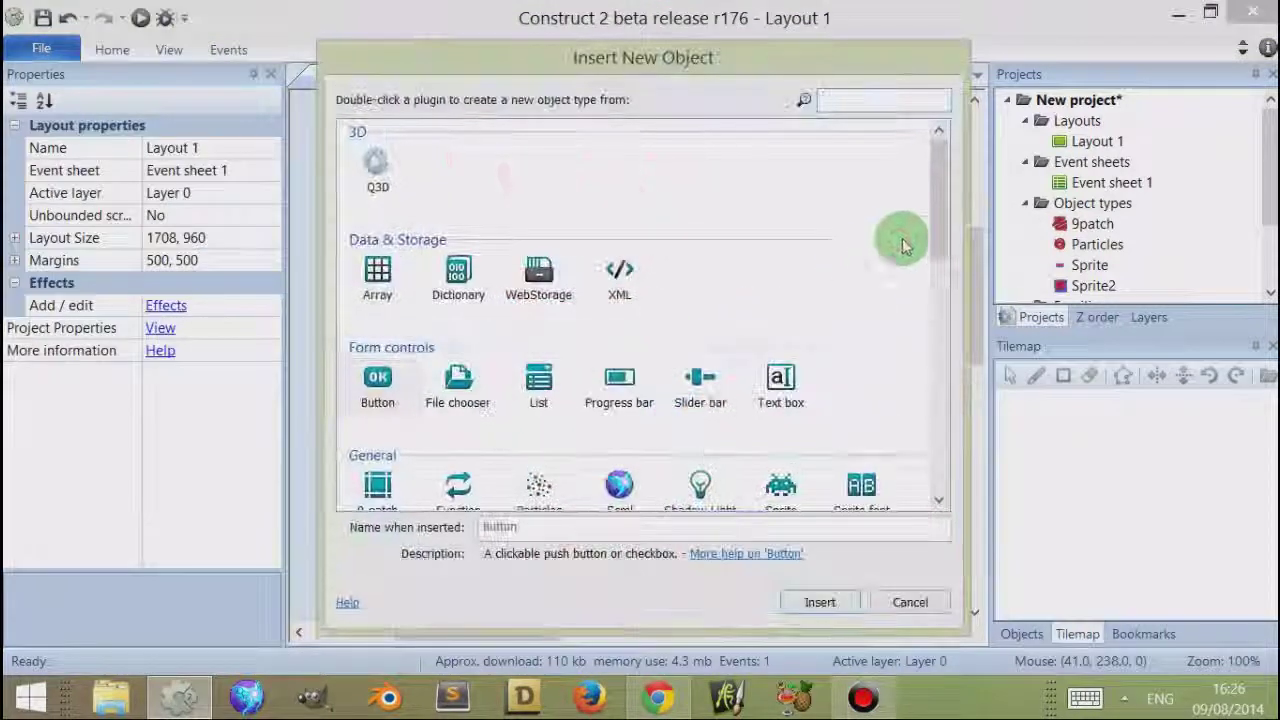
{"action": "scroll", "coordinate": [934, 263], "scroll_direction": "down", "scroll_amount": 5}
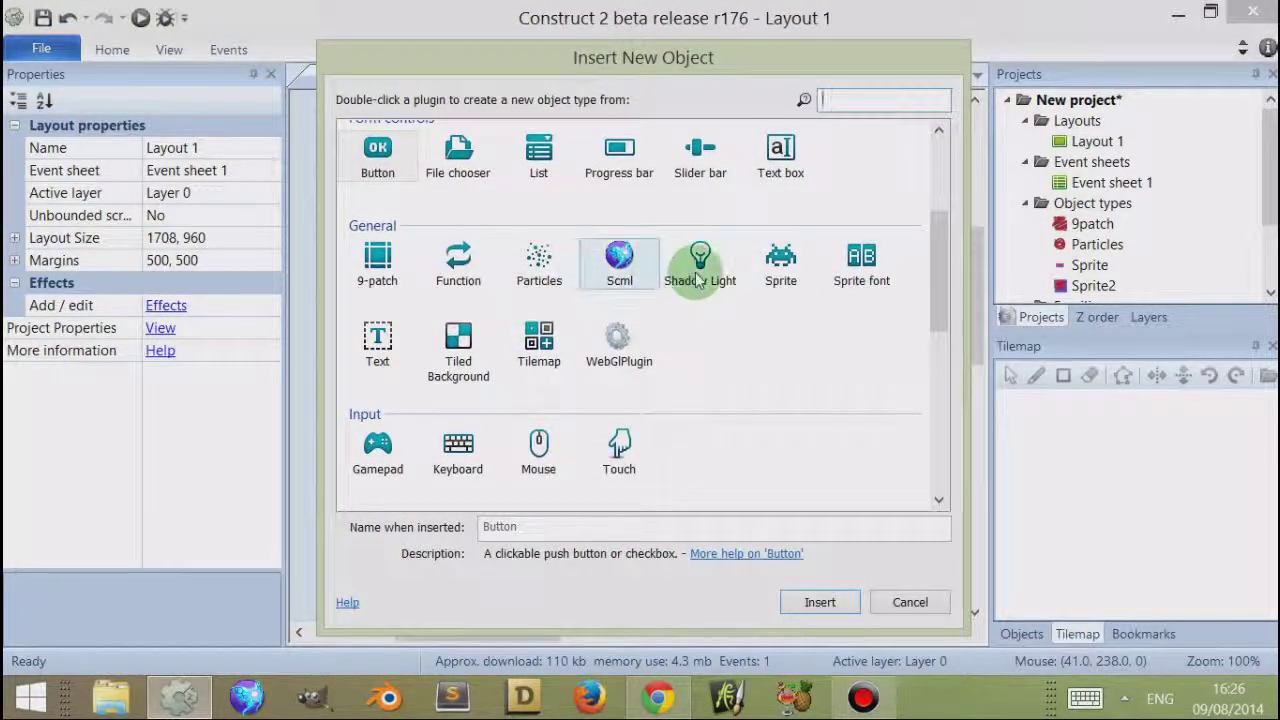
{"action": "left_click", "coordinate": [863, 290]}
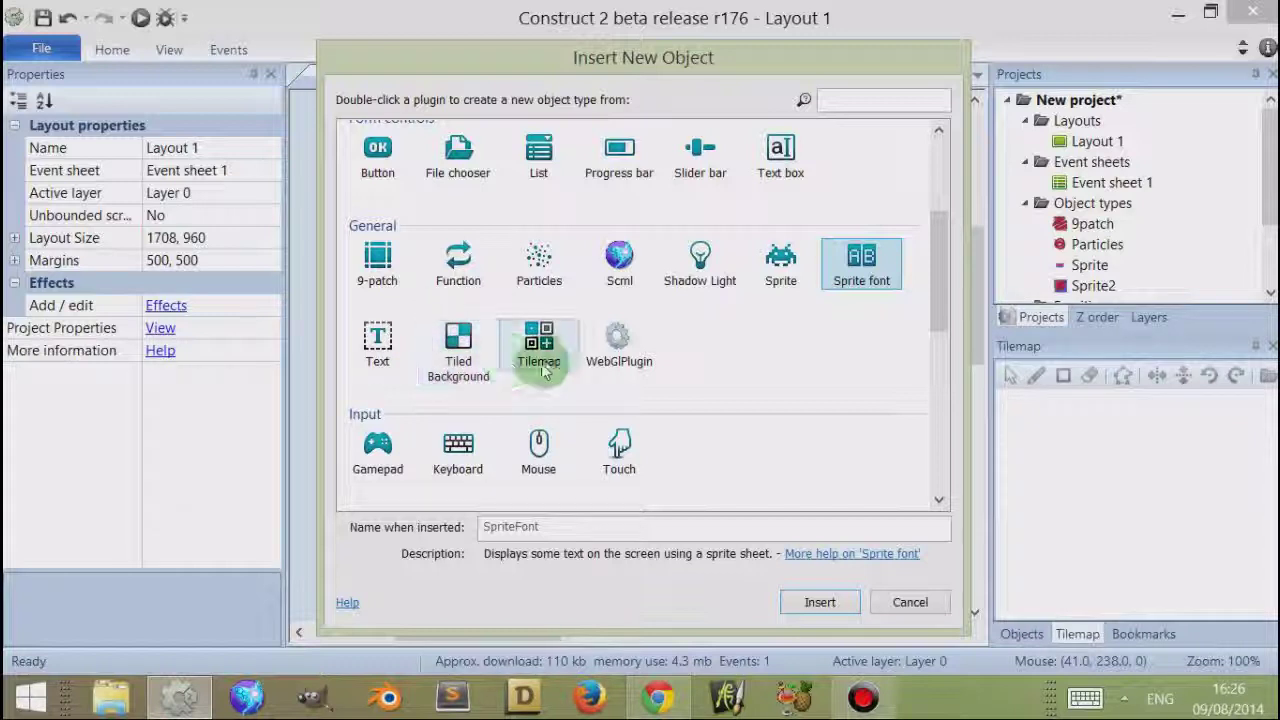
{"action": "left_click_drag", "start_coordinate": [936, 300], "coordinate": [938, 305]}
{"action": "scroll", "coordinate": [936, 305], "scroll_direction": "down", "scroll_amount": 3}
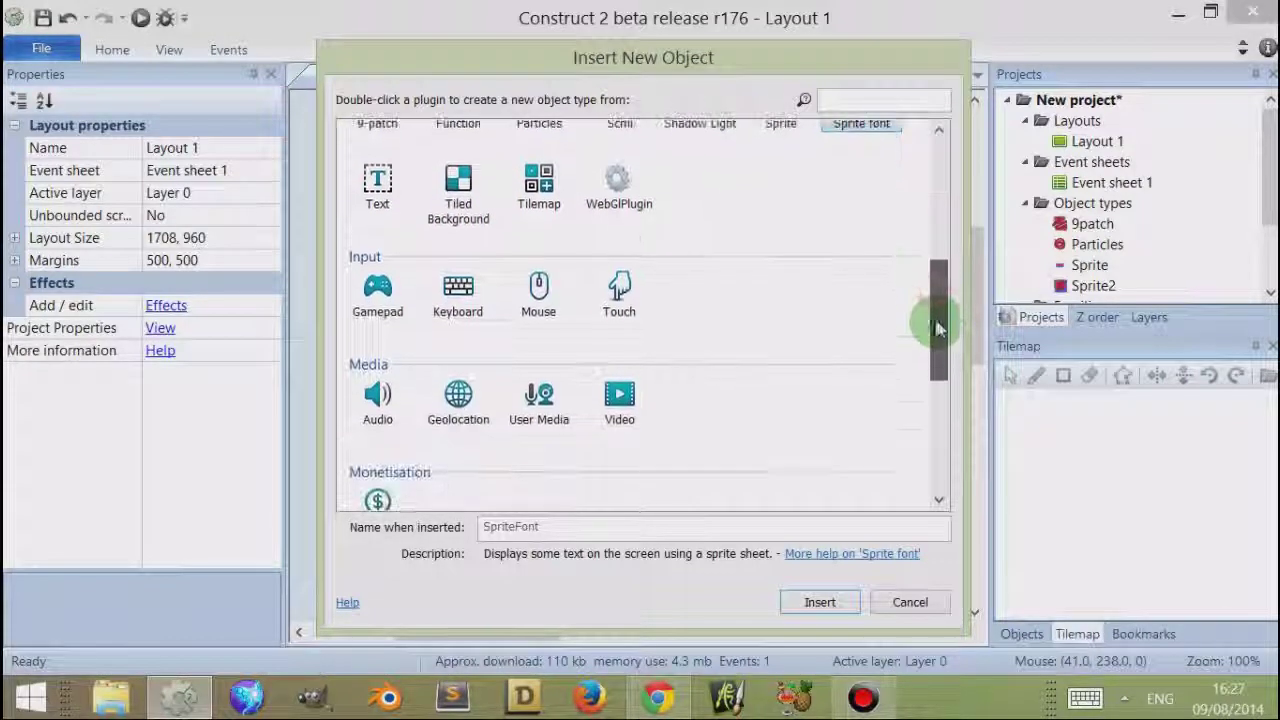
{"action": "scroll", "coordinate": [940, 315], "scroll_direction": "down", "scroll_amount": 1}
{"action": "scroll", "coordinate": [940, 345], "scroll_direction": "down", "scroll_amount": 3}
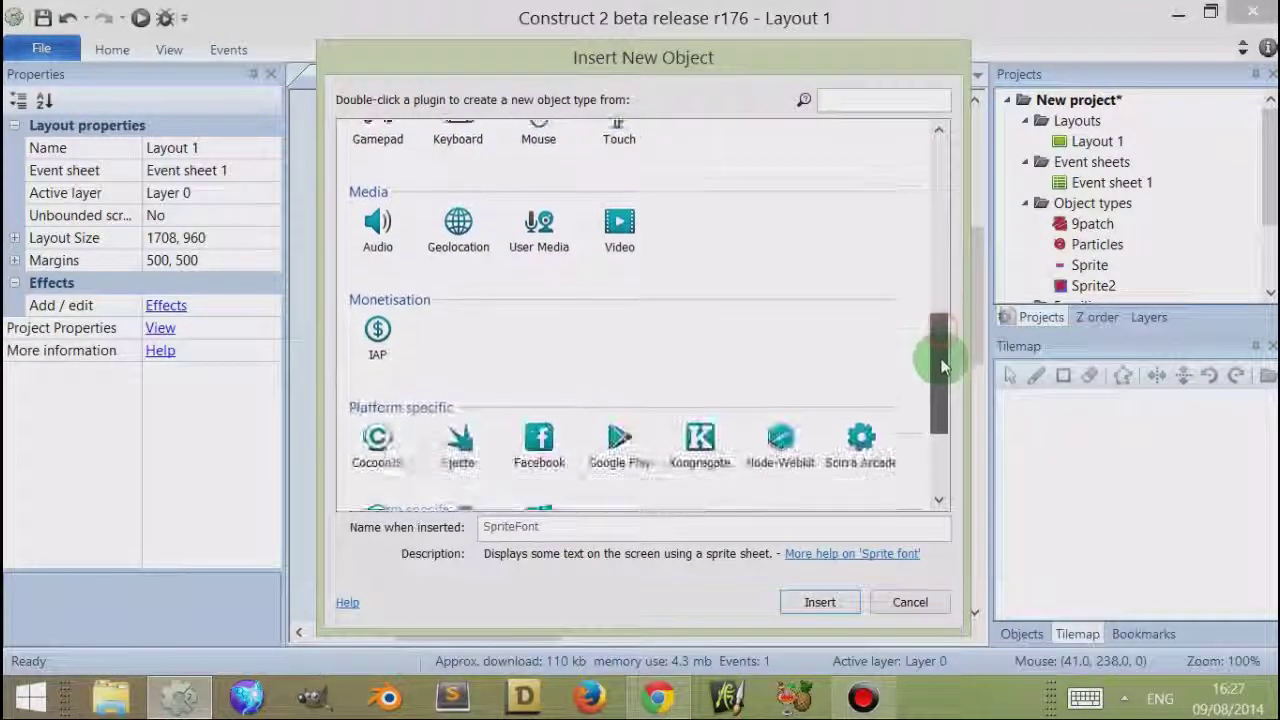
{"action": "scroll", "coordinate": [663, 171], "scroll_direction": "up", "scroll_amount": 4}
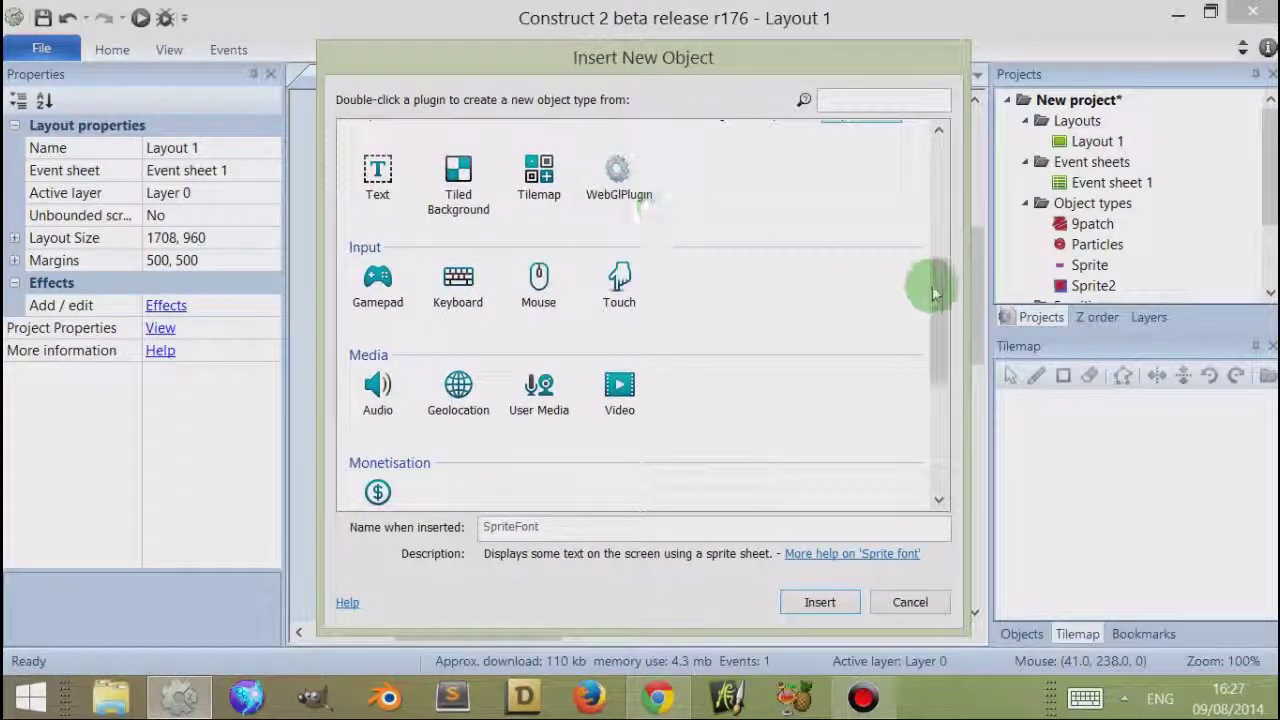
{"action": "left_click_drag", "start_coordinate": [934, 280], "coordinate": [943, 251]}
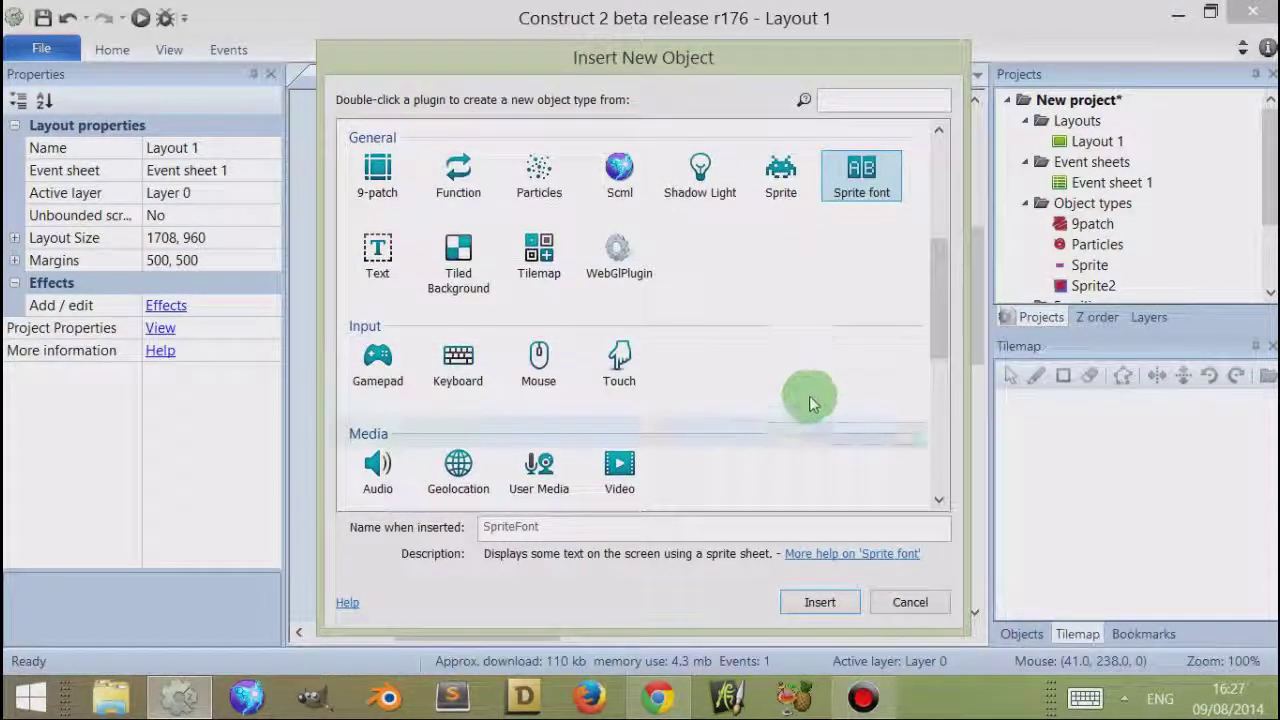
{"action": "left_click_drag", "start_coordinate": [938, 316], "coordinate": [941, 225]}
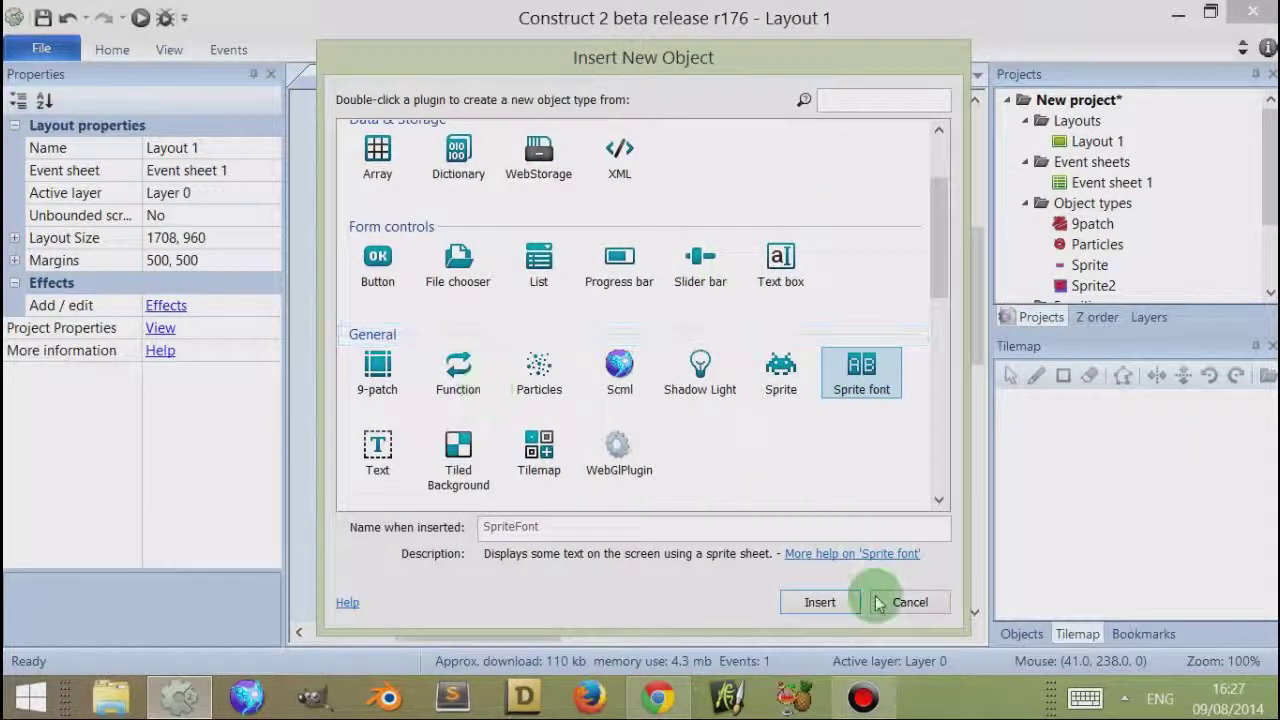
{"action": "left_click", "coordinate": [887, 605]}
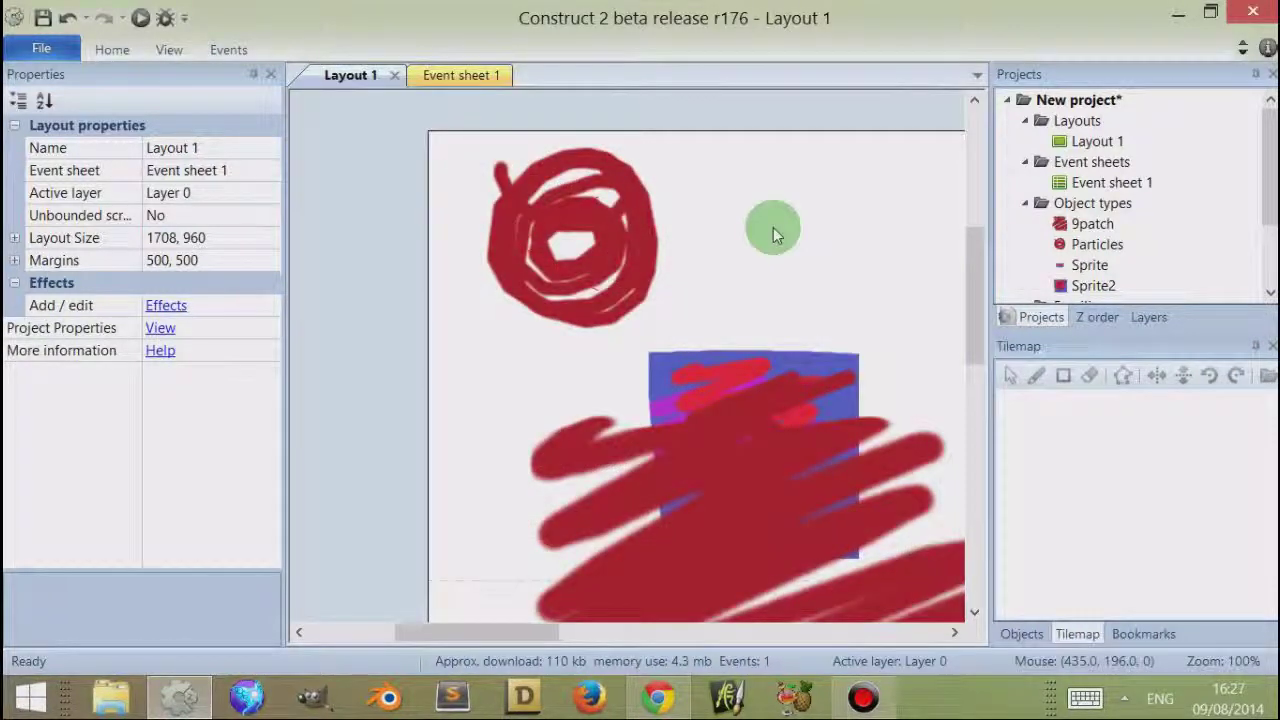